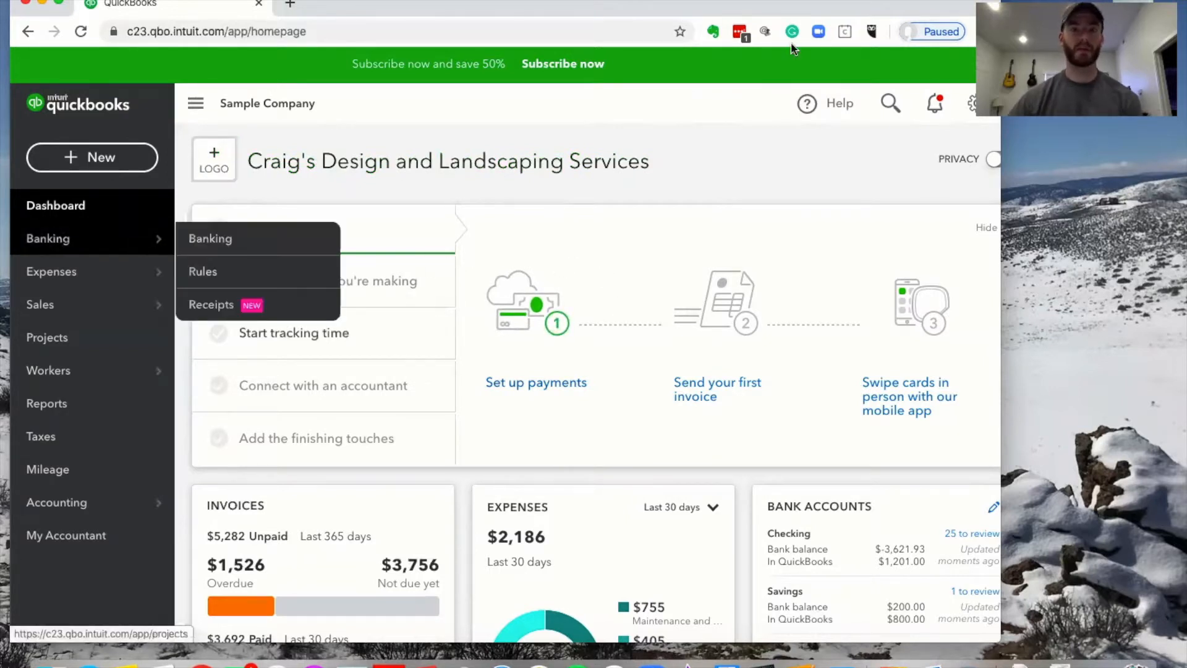
Open Account and Settings and review the Company tab's name, contact info and address
click(976, 104)
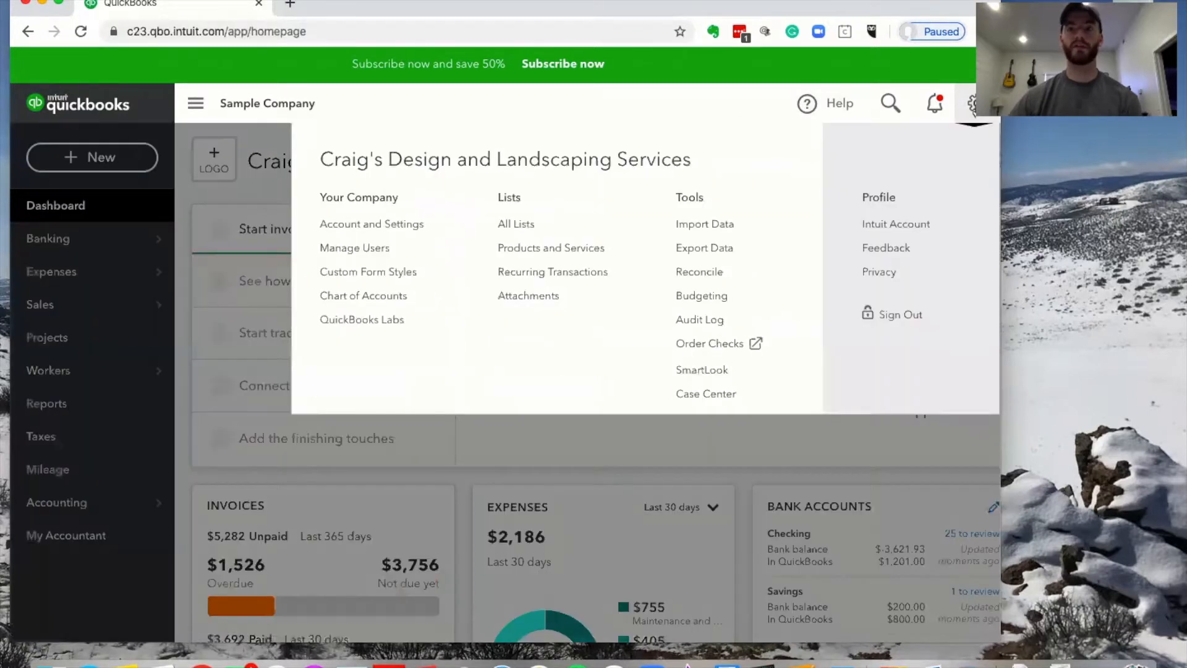
click(391, 226)
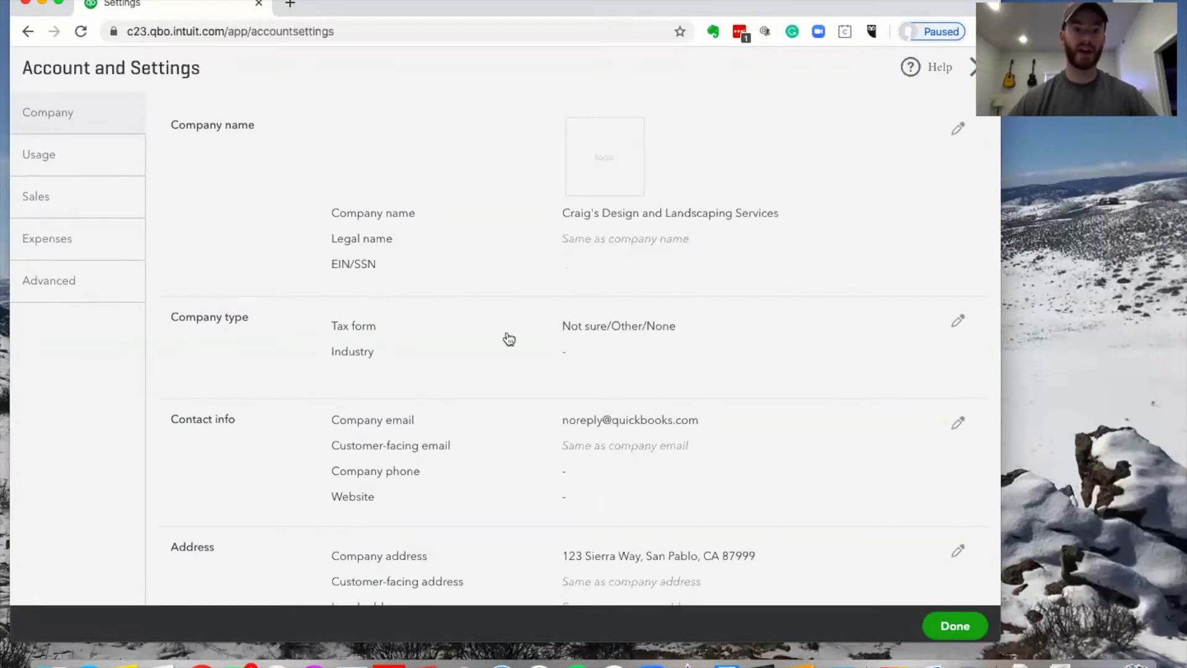
scroll(508, 338, down, 2)
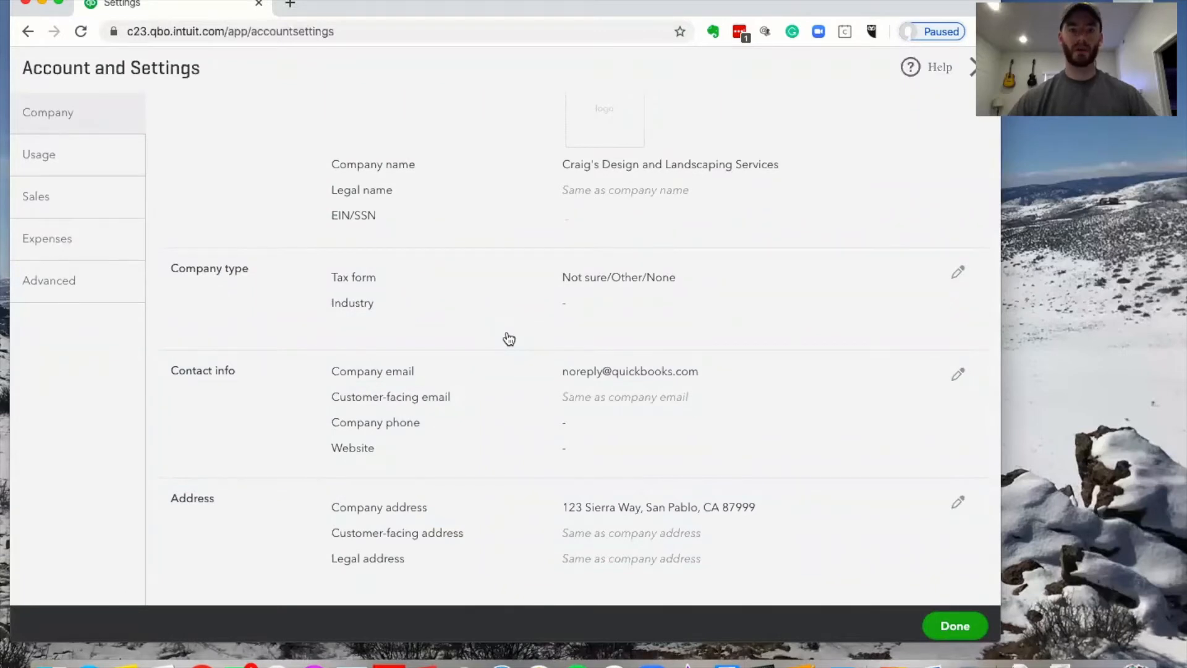
scroll(565, 313, down, 5)
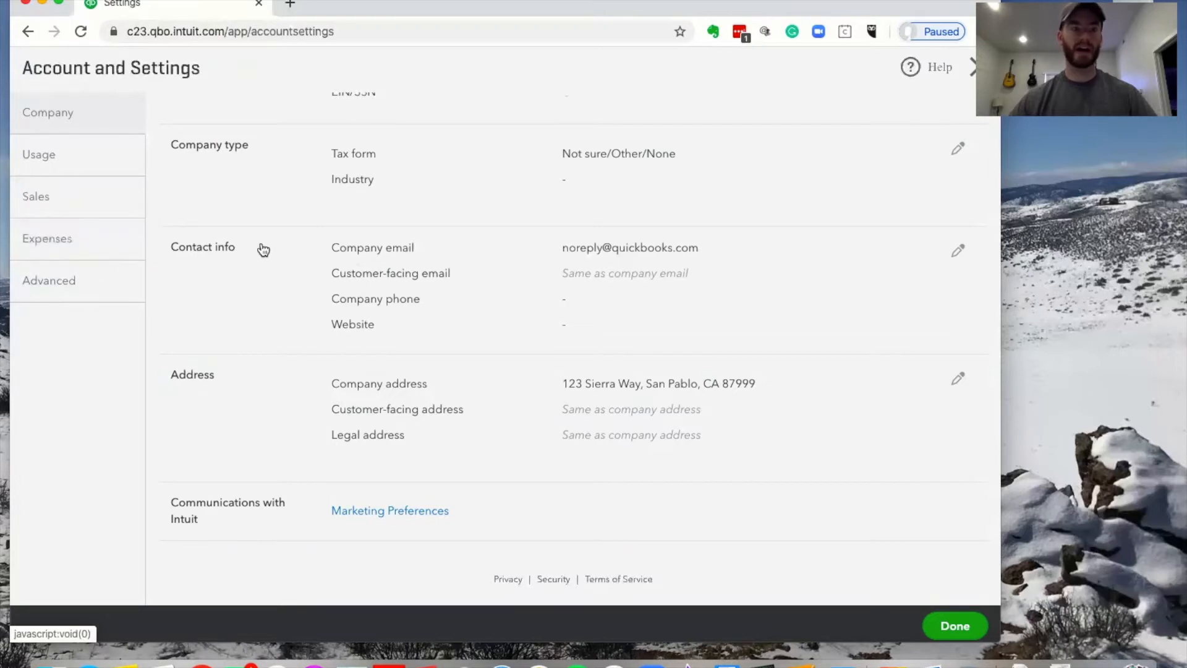
Switch to the Sales settings and review the sales form content options, such as Net 30 terms
click(51, 205)
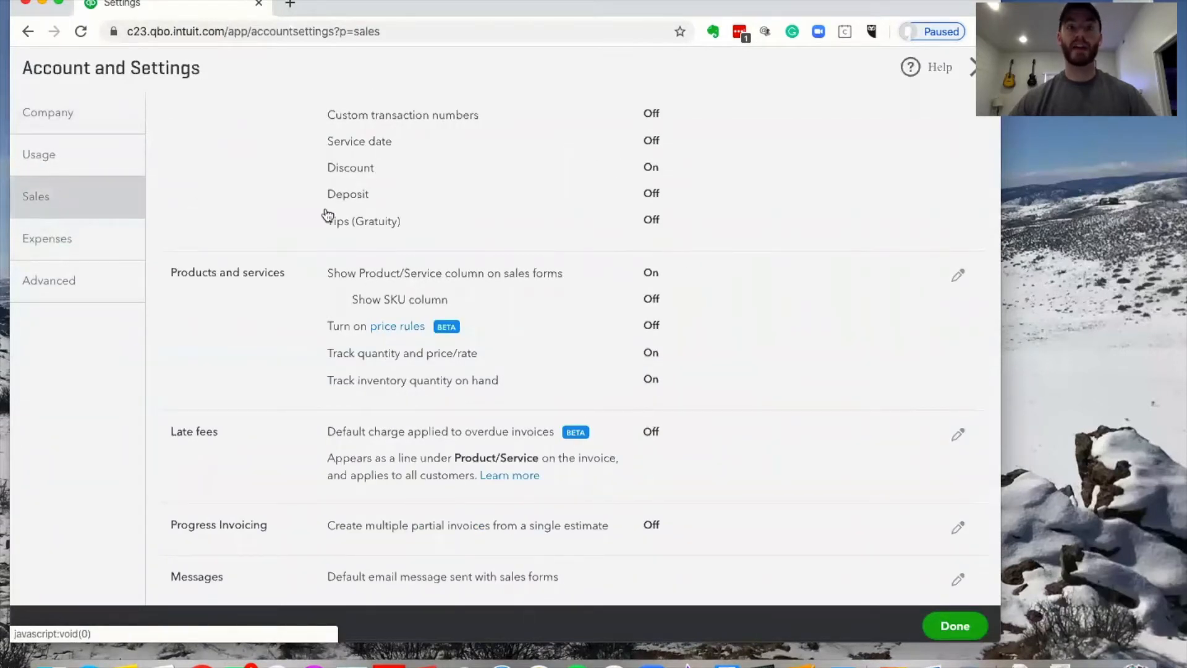
scroll(326, 212, up, 5)
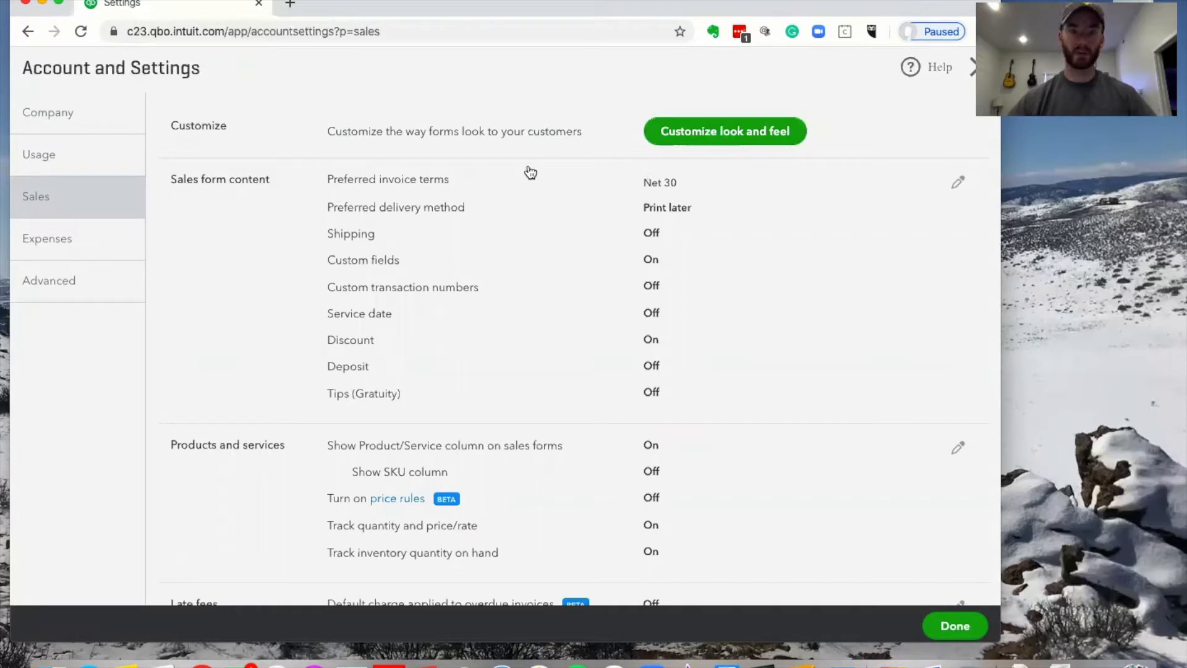
scroll(599, 341, down, 1)
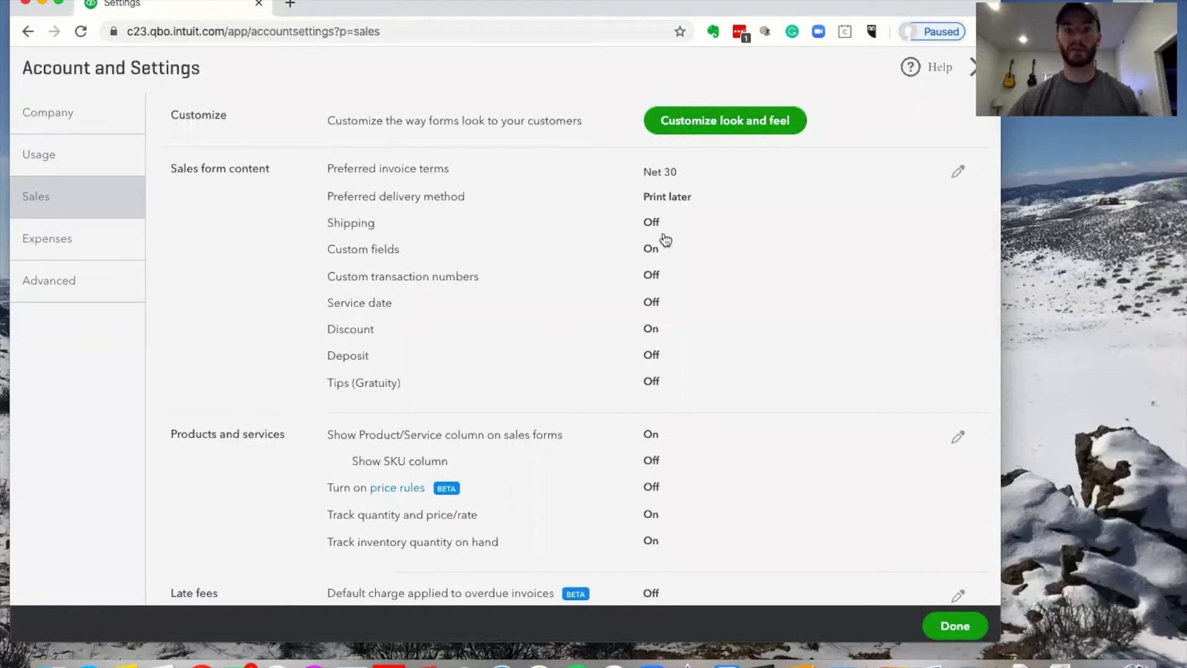
Keep Net 30 invoice terms and set the preferred delivery method to Send later
click(958, 171)
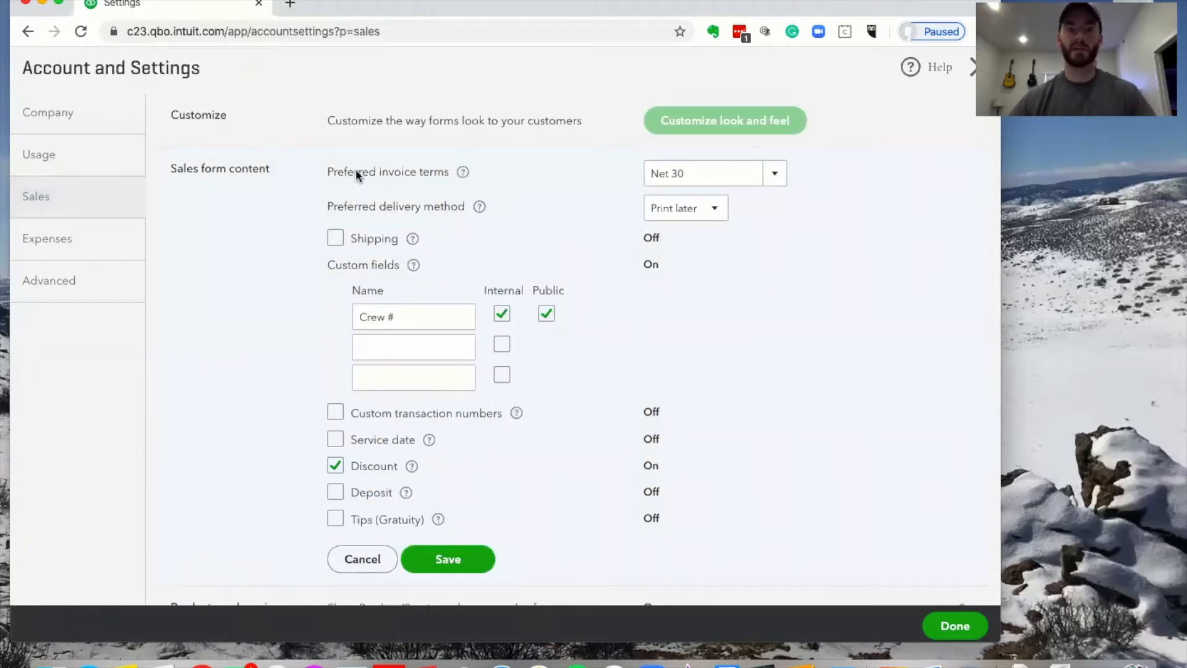
click(774, 173)
click(774, 173)
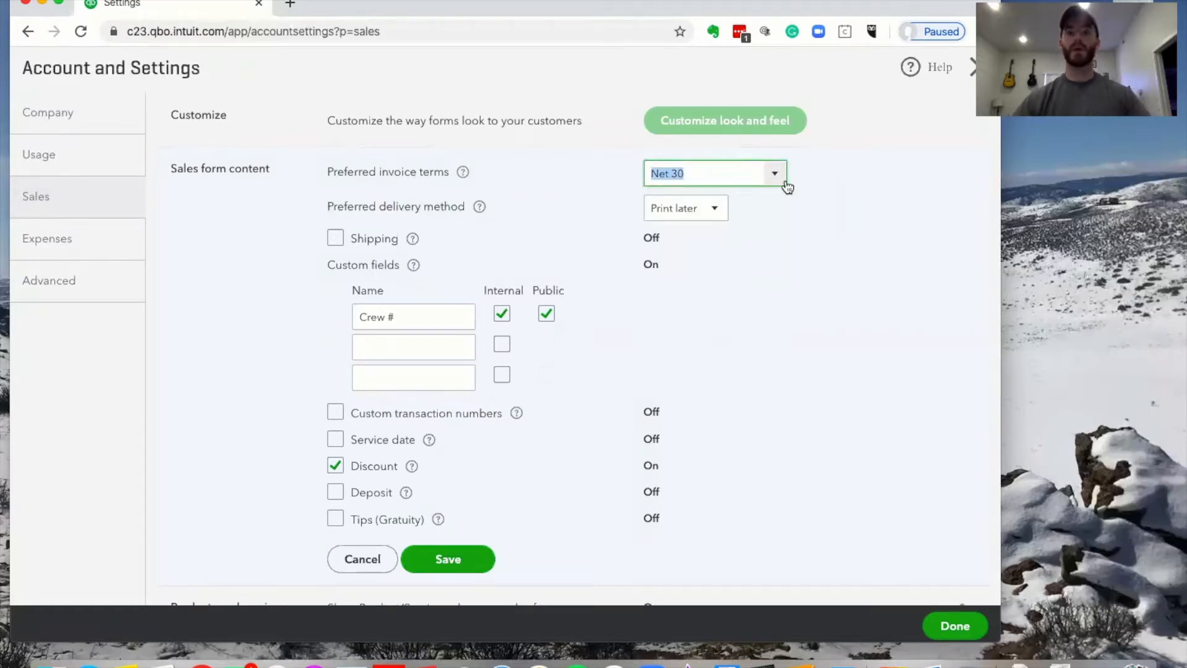
click(784, 186)
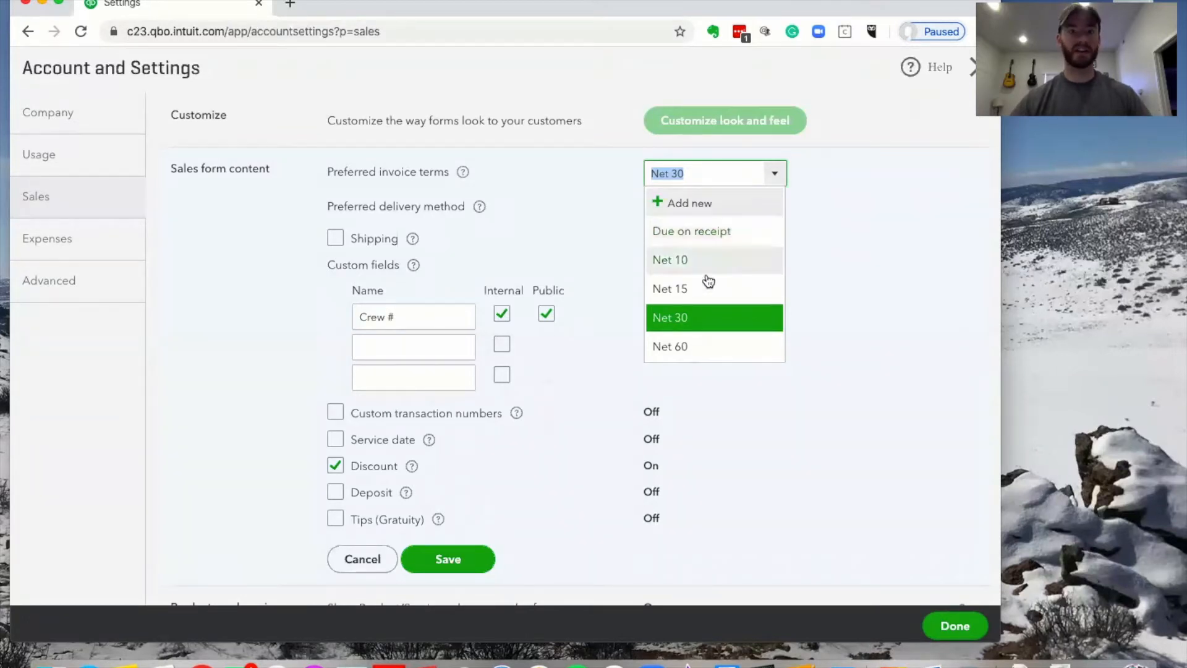
click(903, 200)
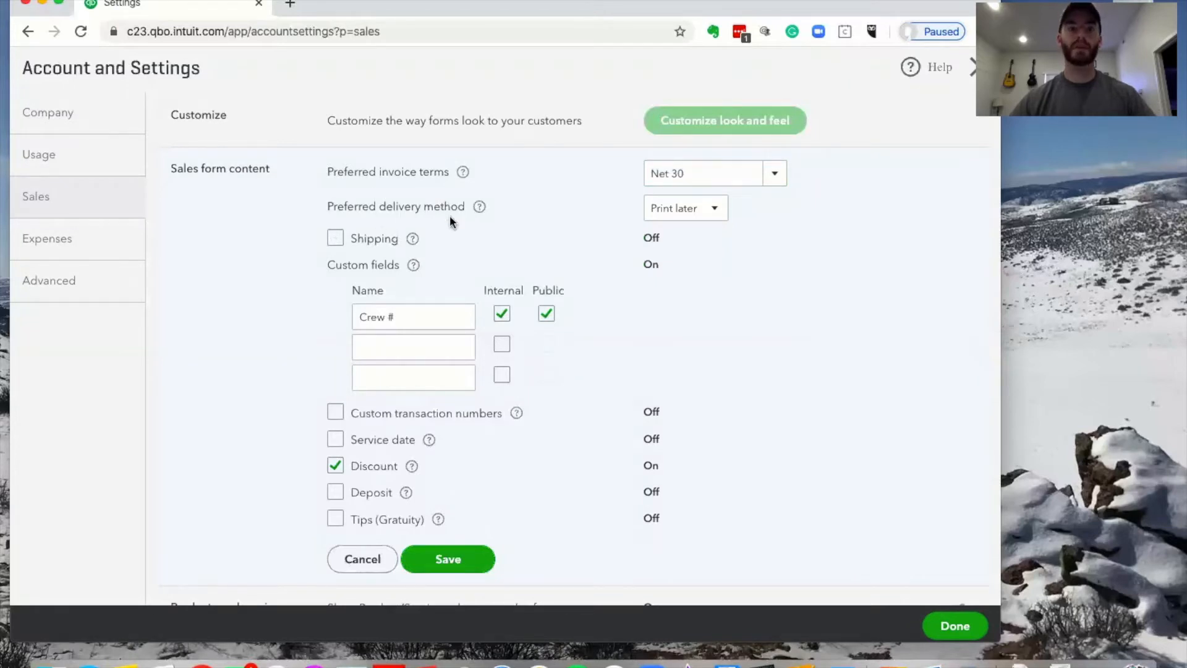
click(711, 208)
click(681, 258)
click(908, 236)
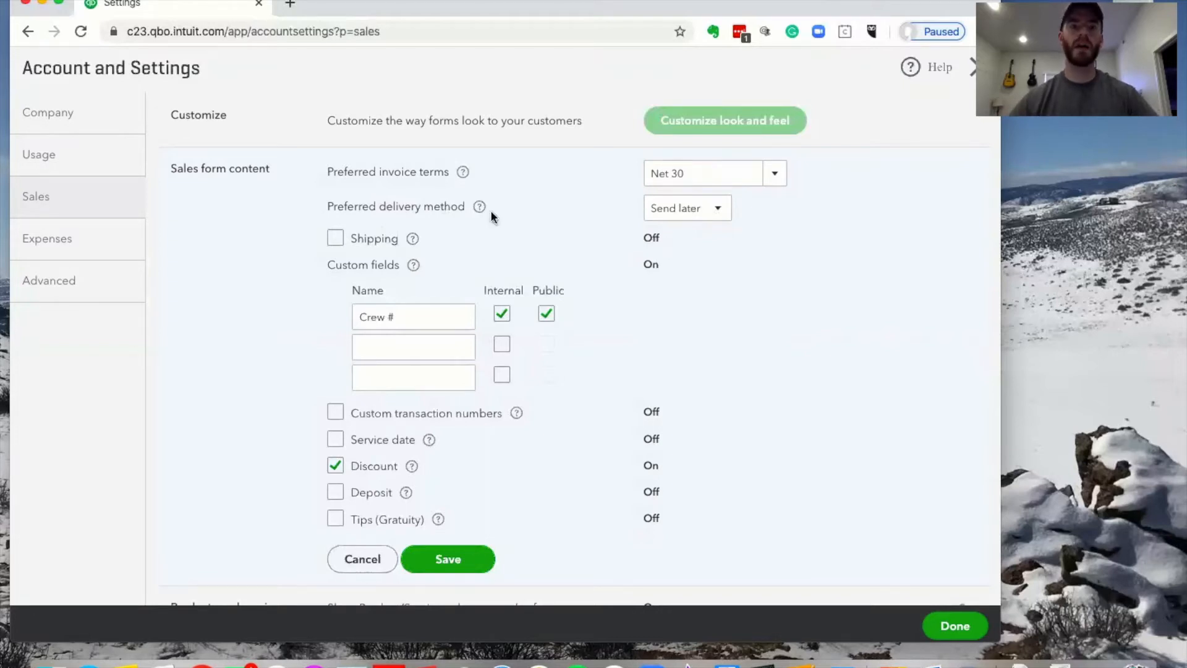
click(711, 209)
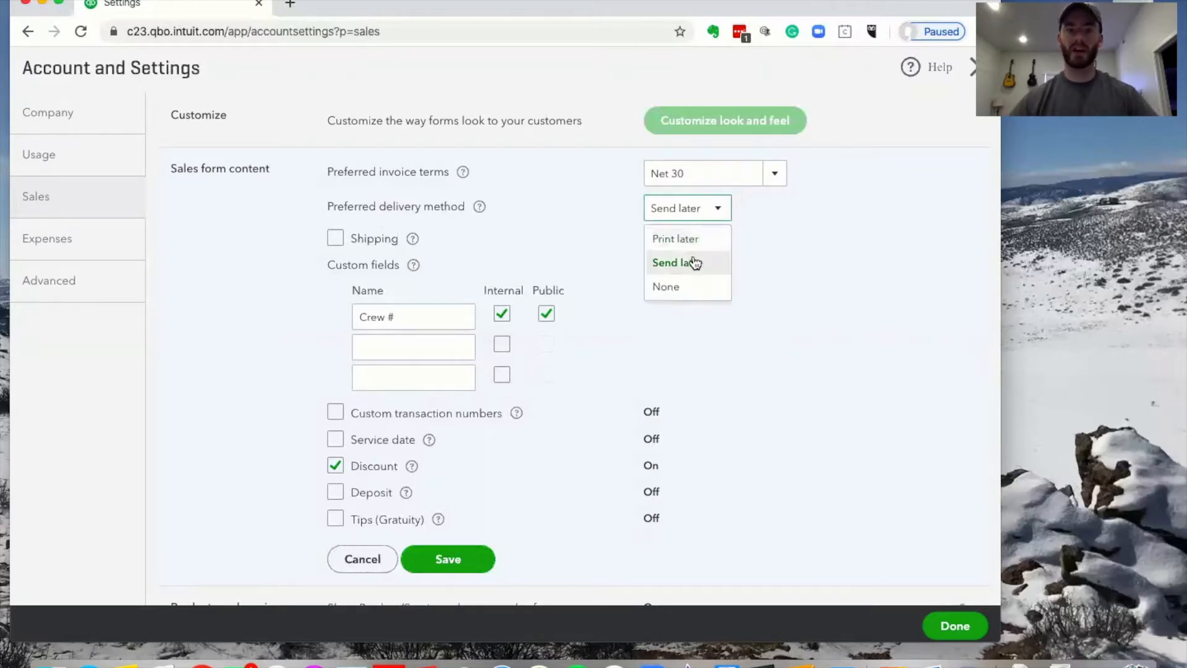
click(600, 217)
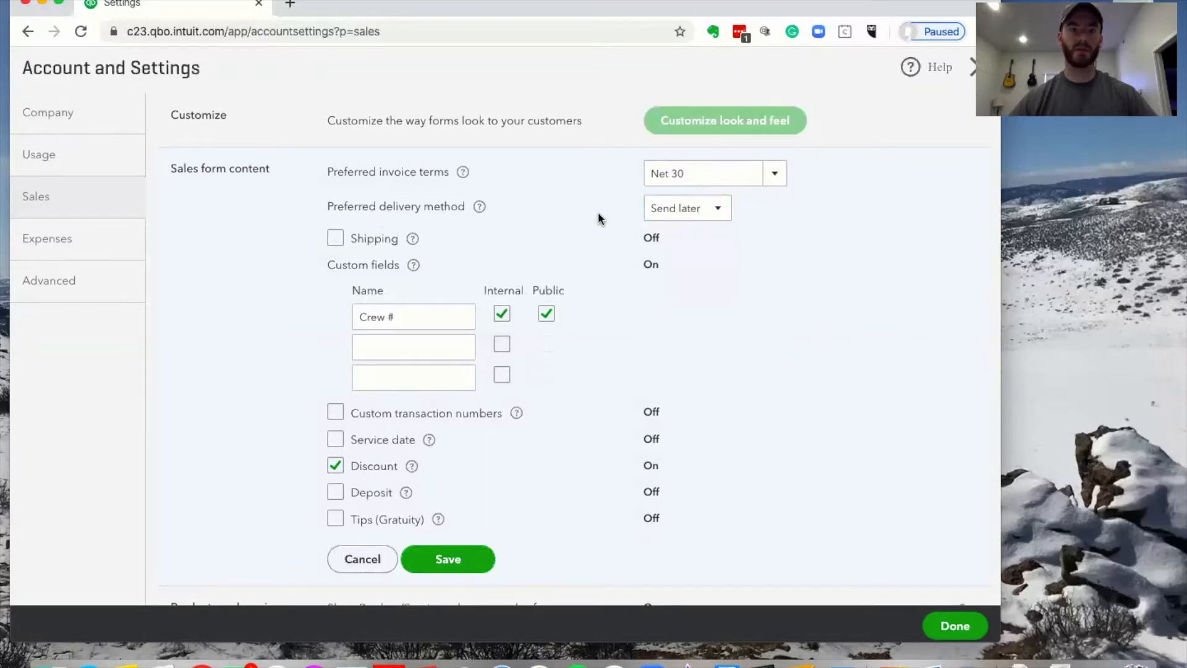
Keep the Crew # custom field, turn on deposits, and save the sales form content
scroll(598, 219, down, 1)
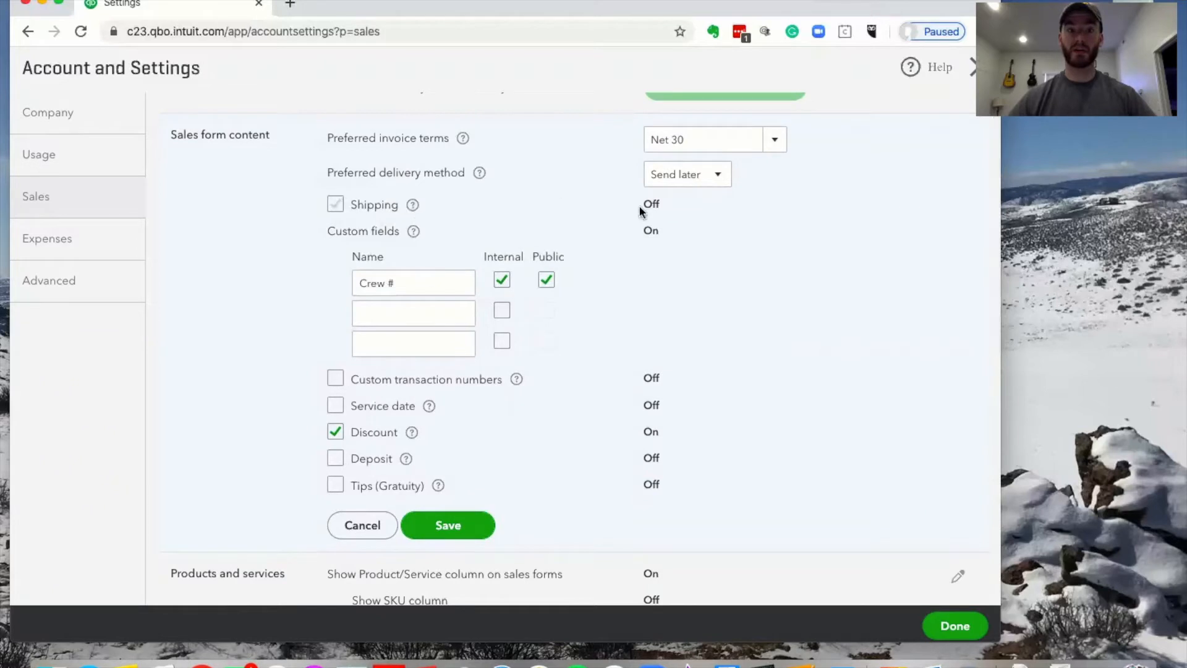
scroll(576, 210, down, 2)
triple_click(418, 226)
click(390, 258)
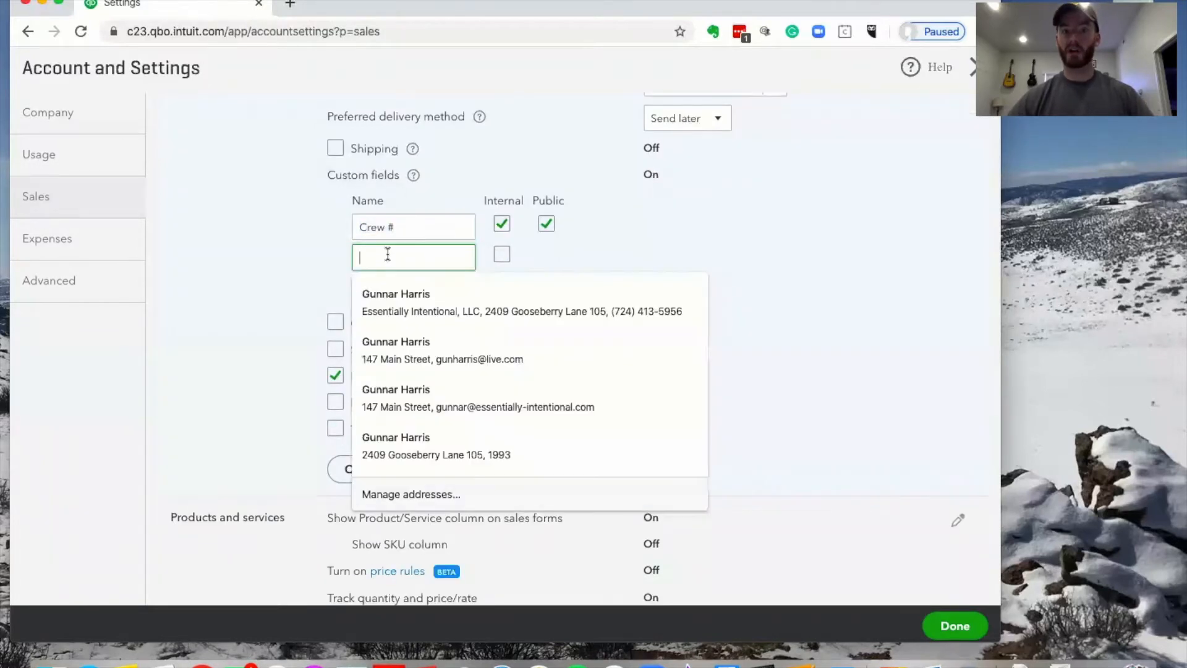
click(307, 228)
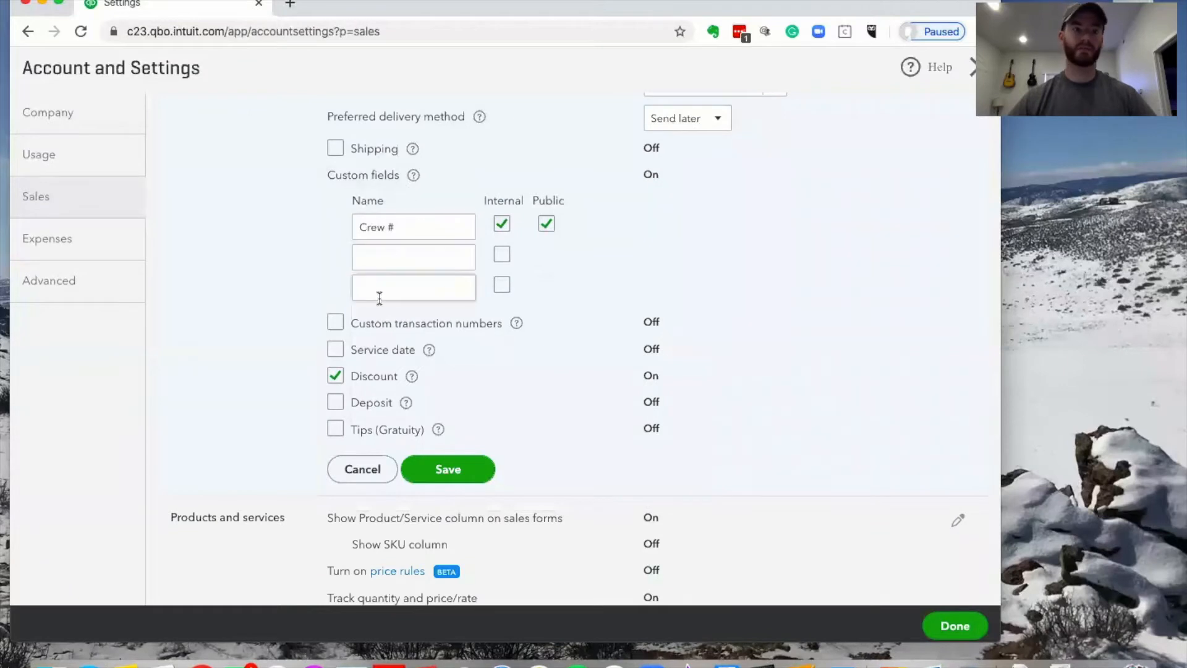
scroll(408, 287, down, 2)
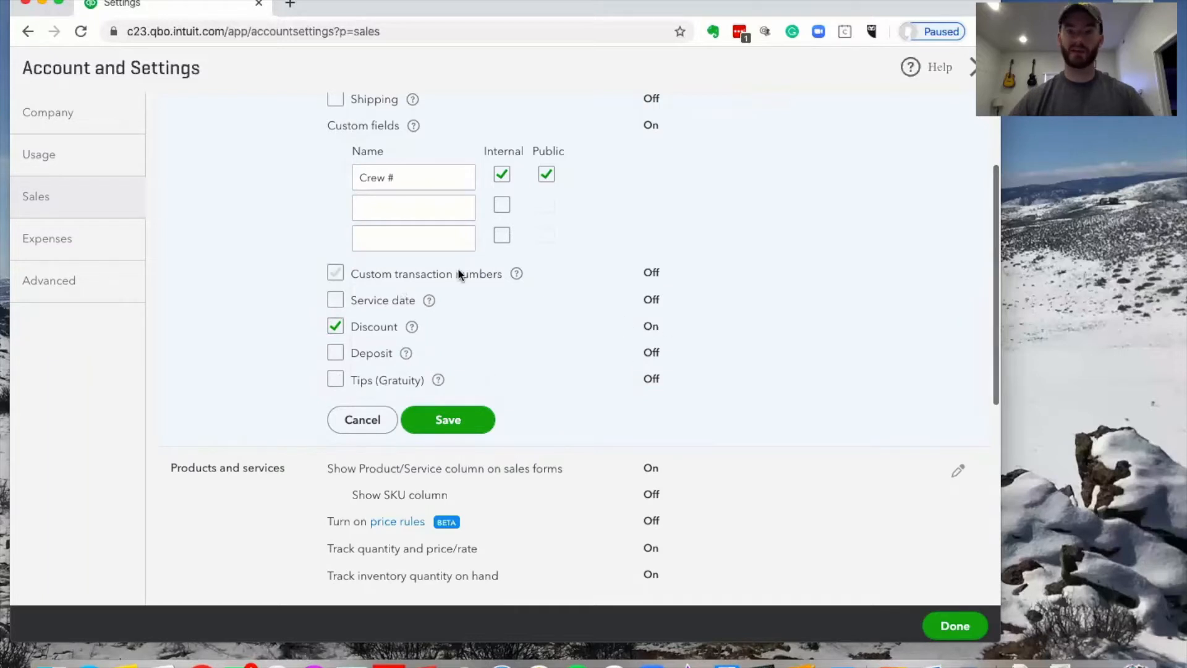
click(339, 355)
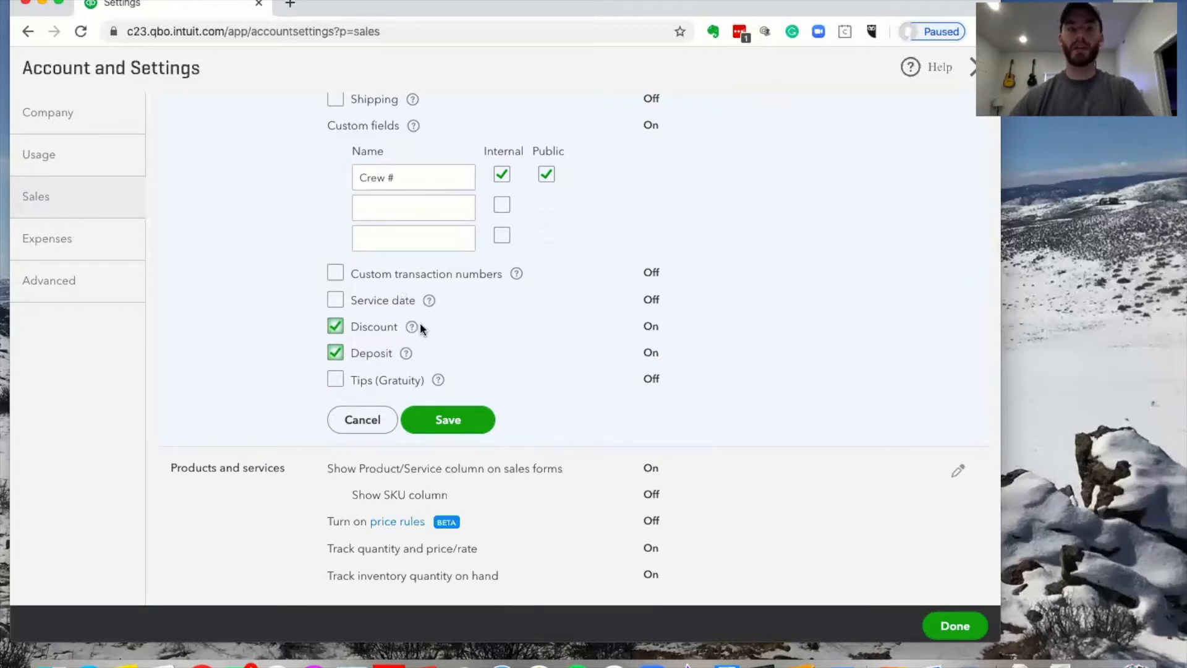
click(463, 427)
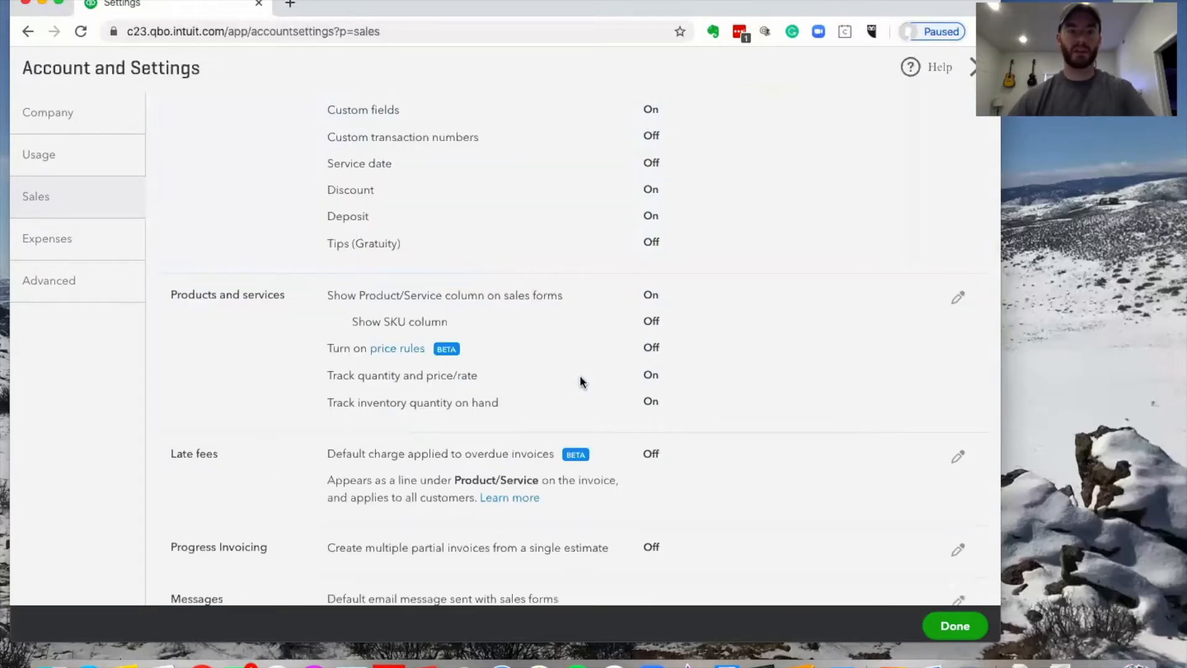
Turn on price rules in the Products and services settings and save them
scroll(581, 395, down, 1)
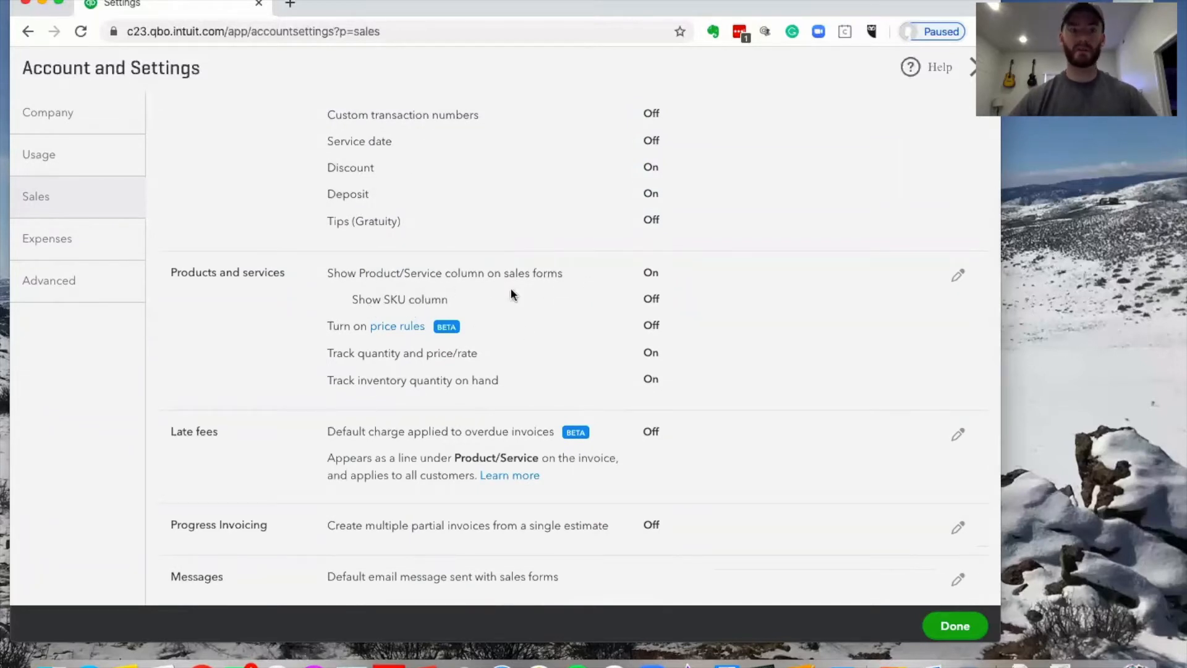
click(957, 276)
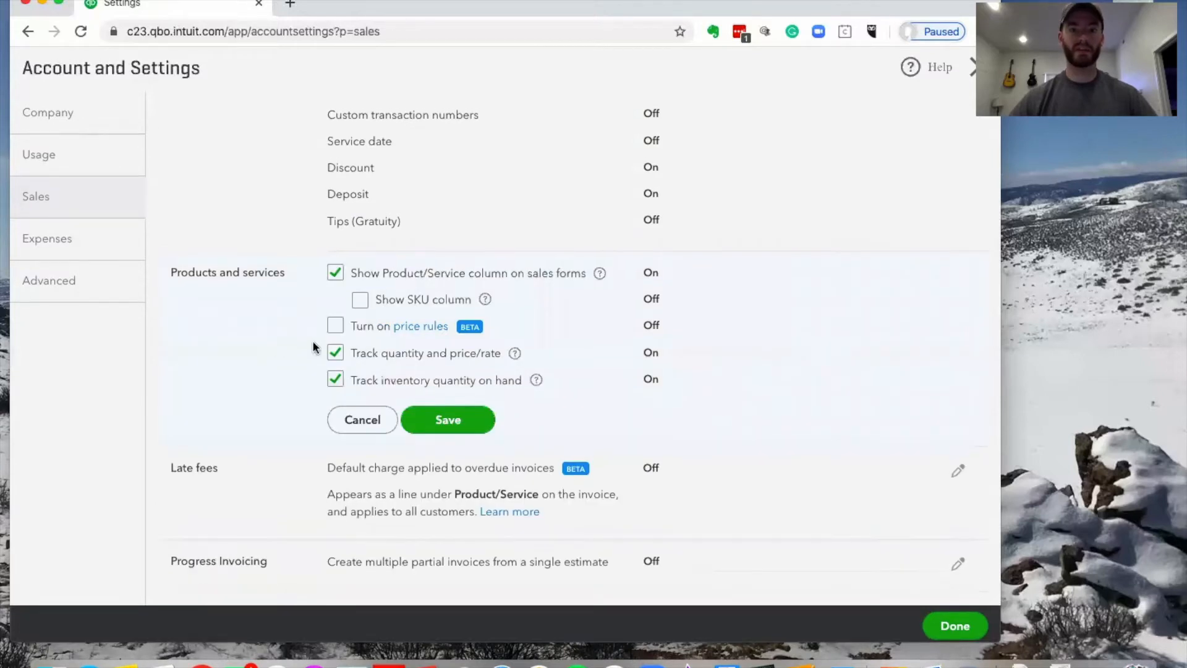
click(335, 326)
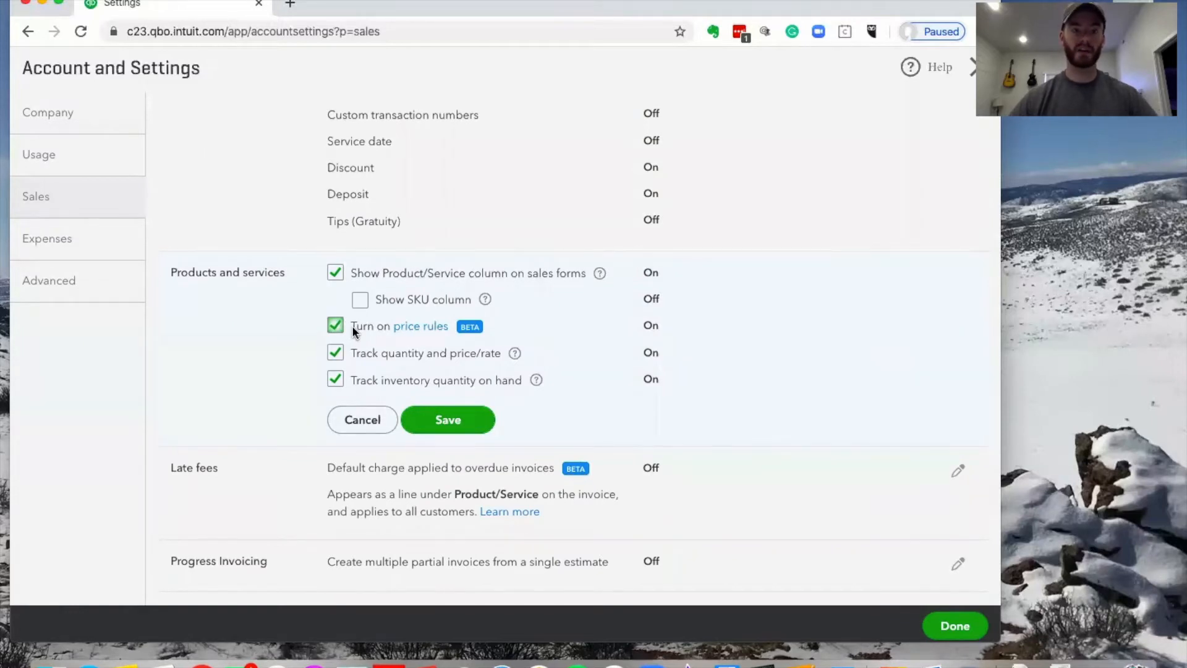
click(465, 423)
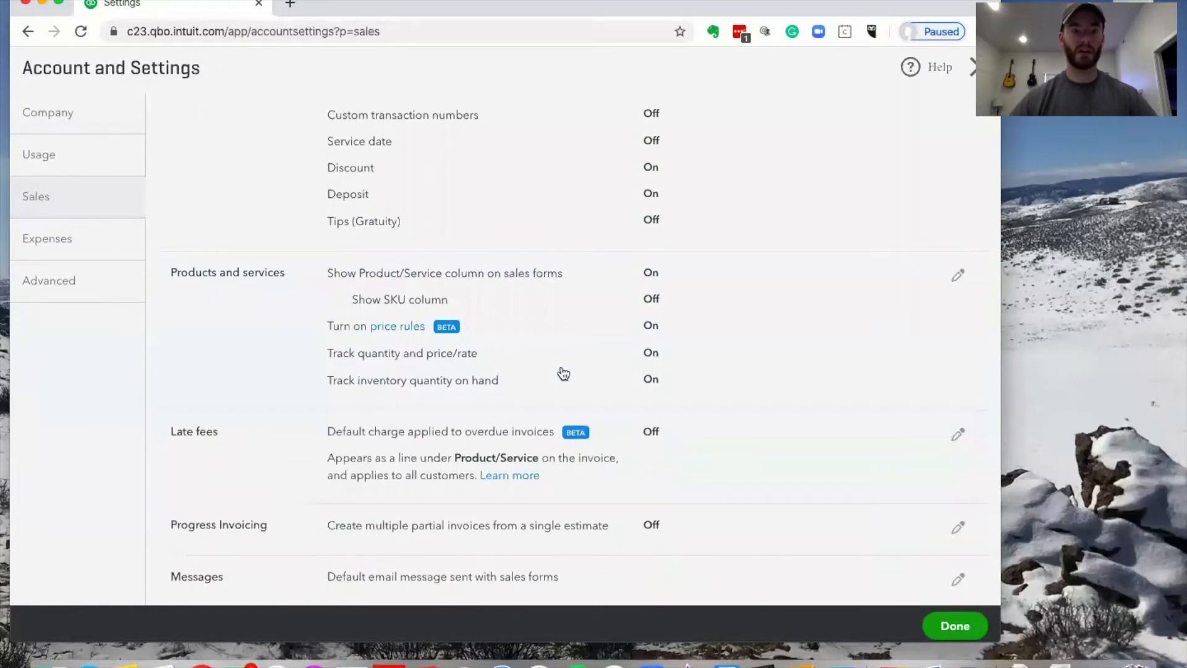
scroll(544, 389, down, 2)
click(746, 344)
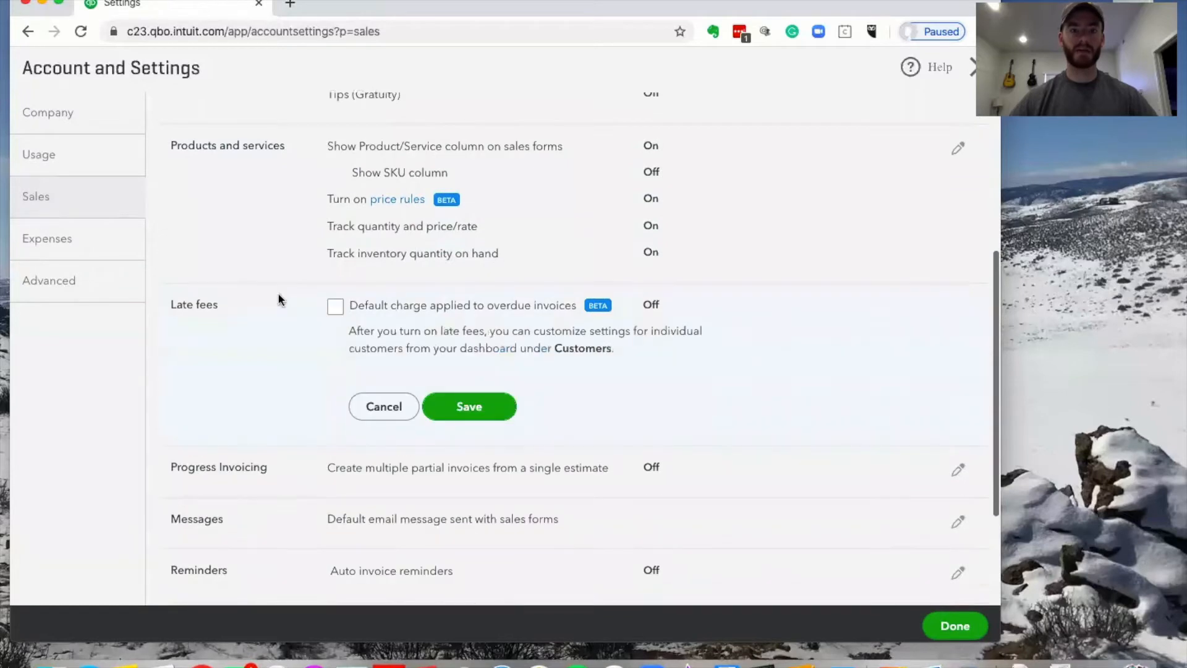
Turn on default late fees with a flat $15 charge
click(335, 306)
scroll(670, 322, down, 1)
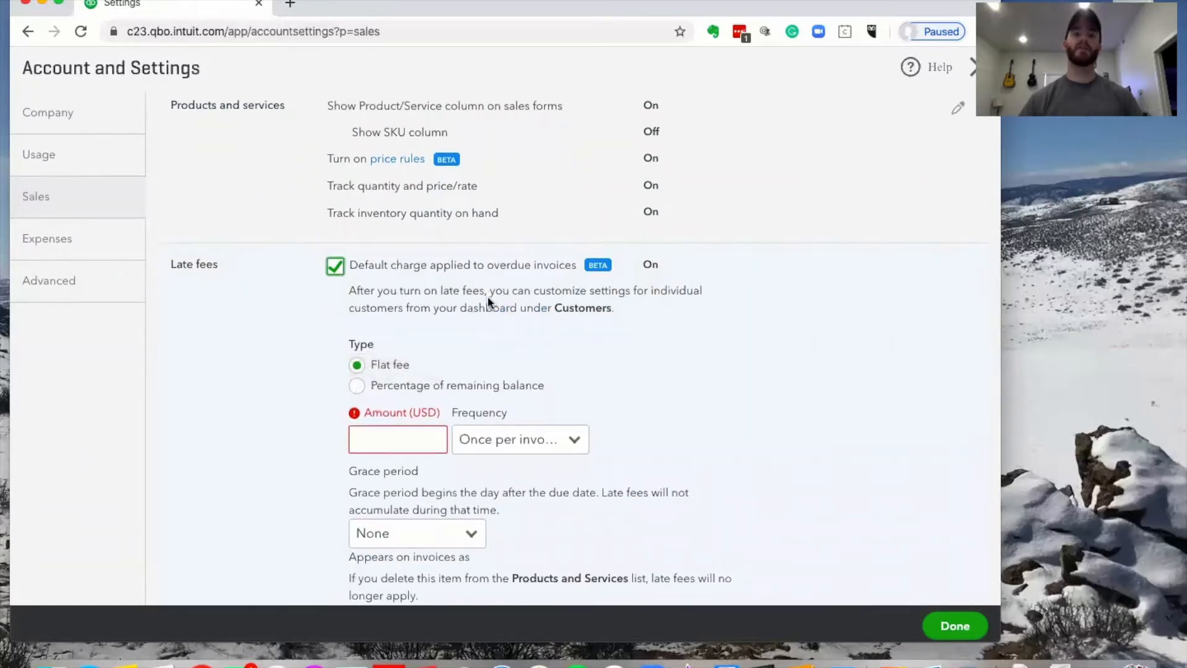
scroll(688, 351, down, 1)
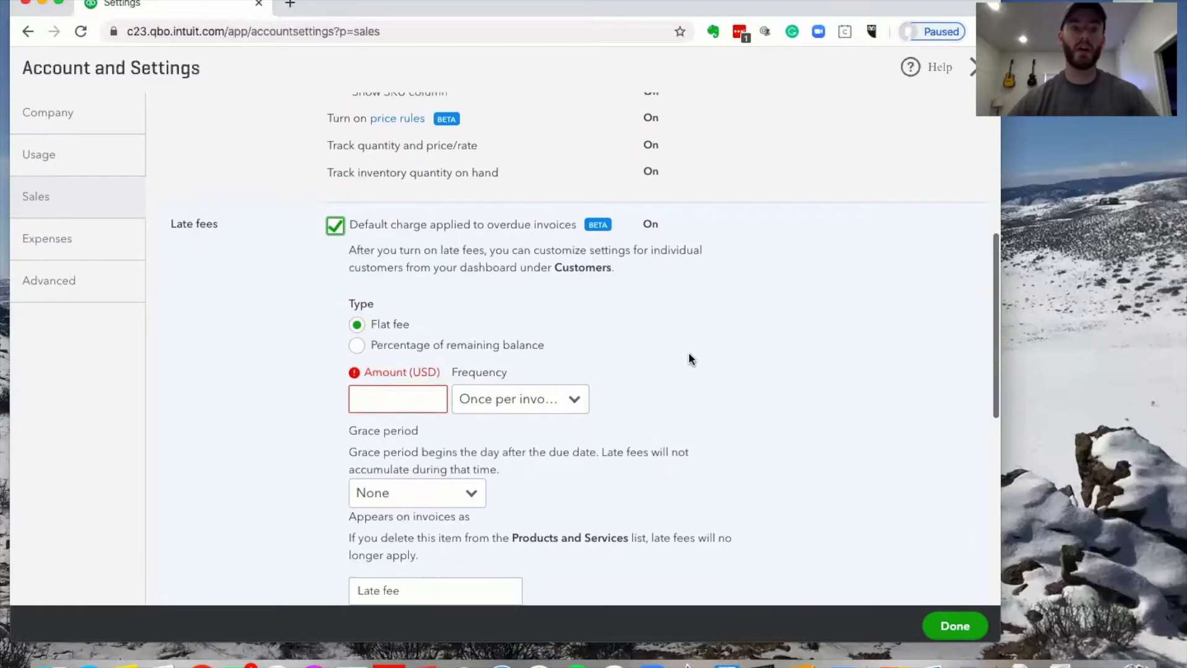
click(373, 387)
text(15)
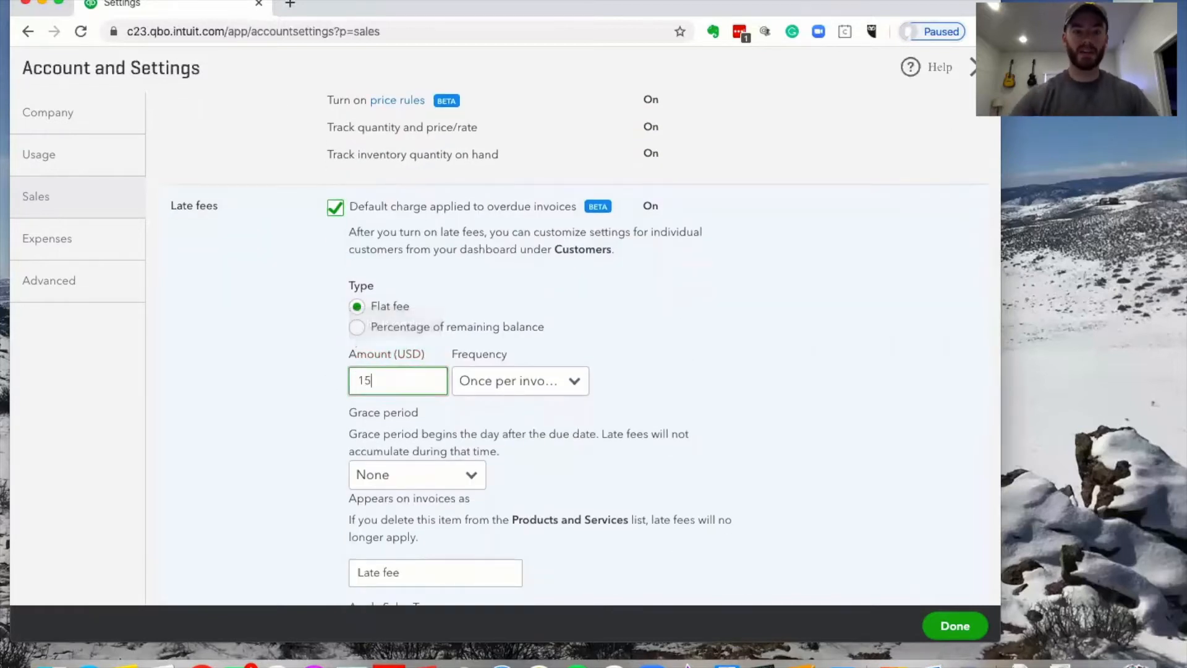
key(Tab)
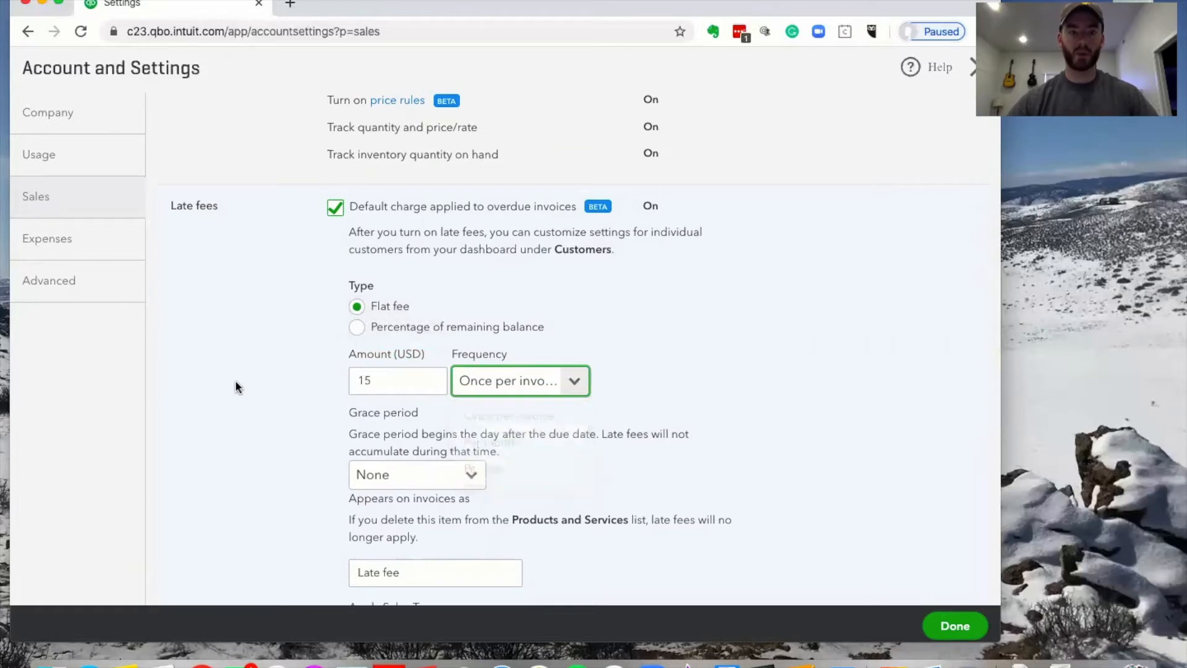
Give the late fee a 7-day grace period and save the late fee settings
scroll(433, 402, down, 1)
click(469, 399)
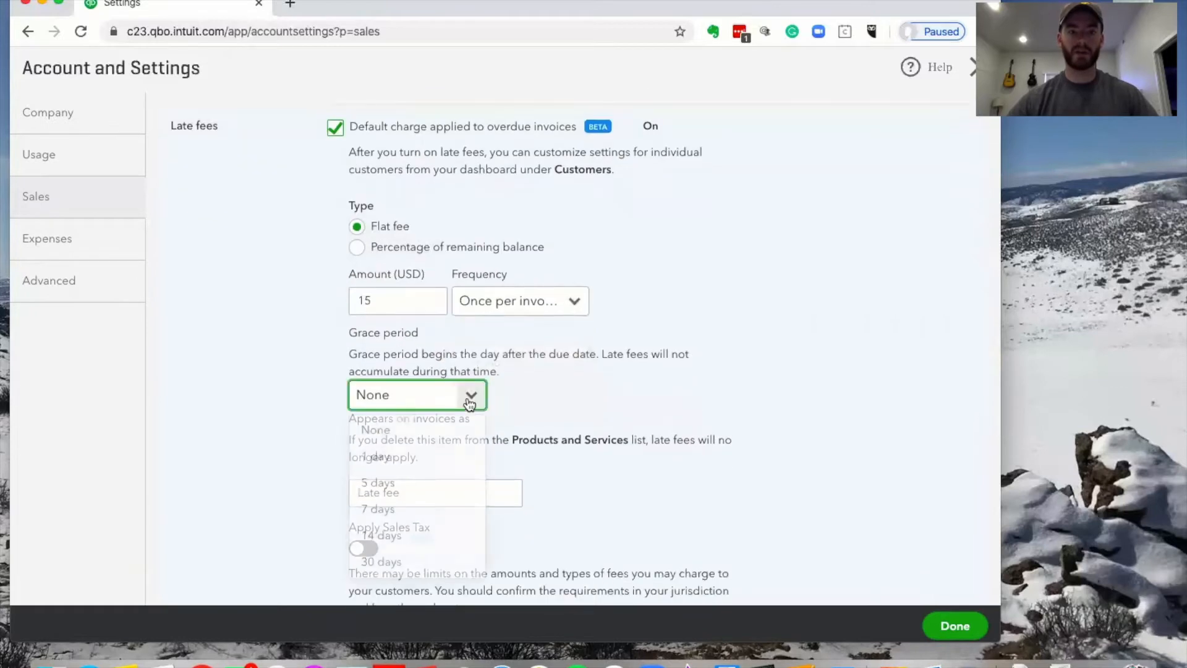
click(424, 511)
scroll(264, 397, down, 1)
scroll(265, 397, down, 1)
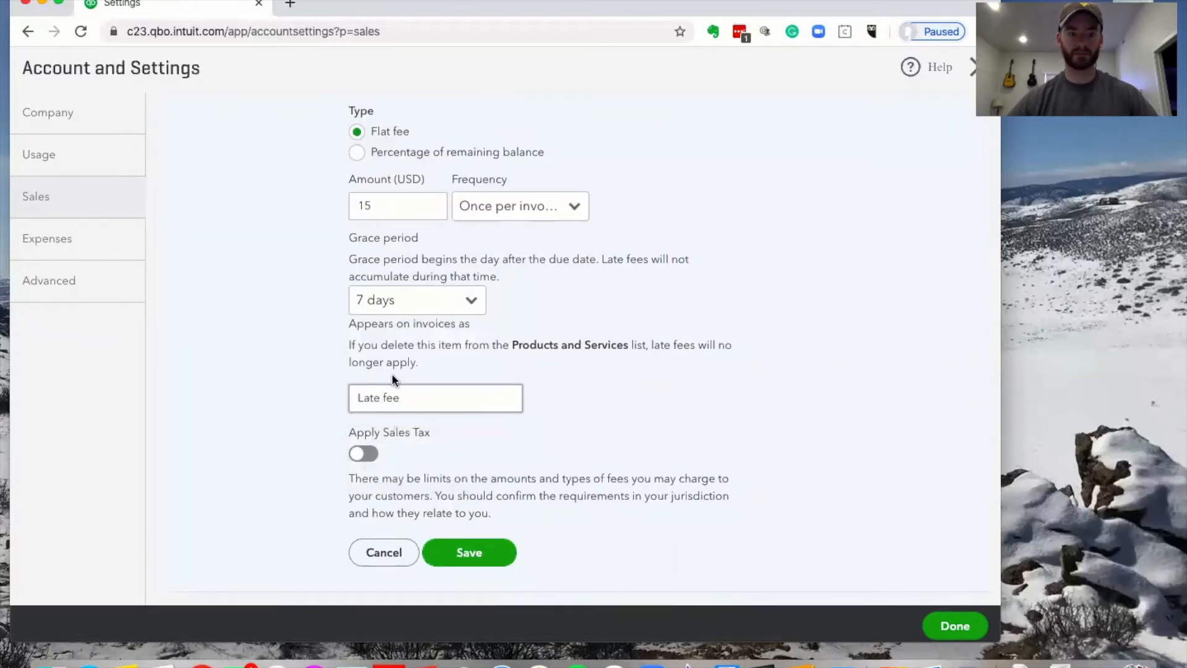
scroll(427, 341, down, 1)
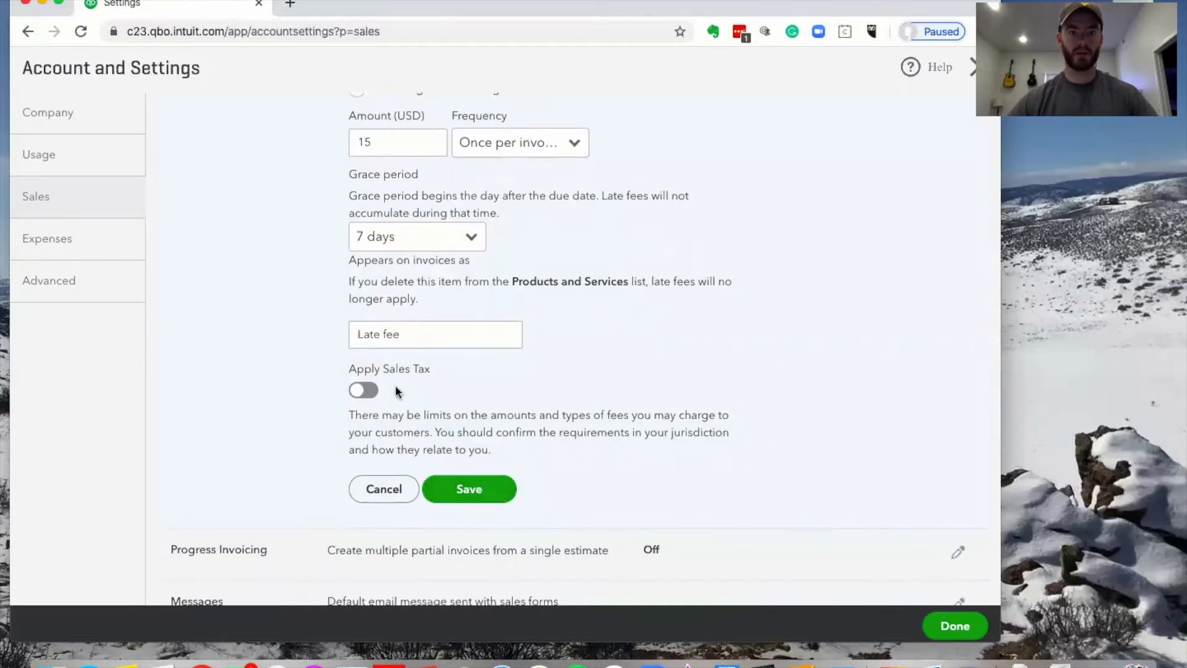
click(472, 488)
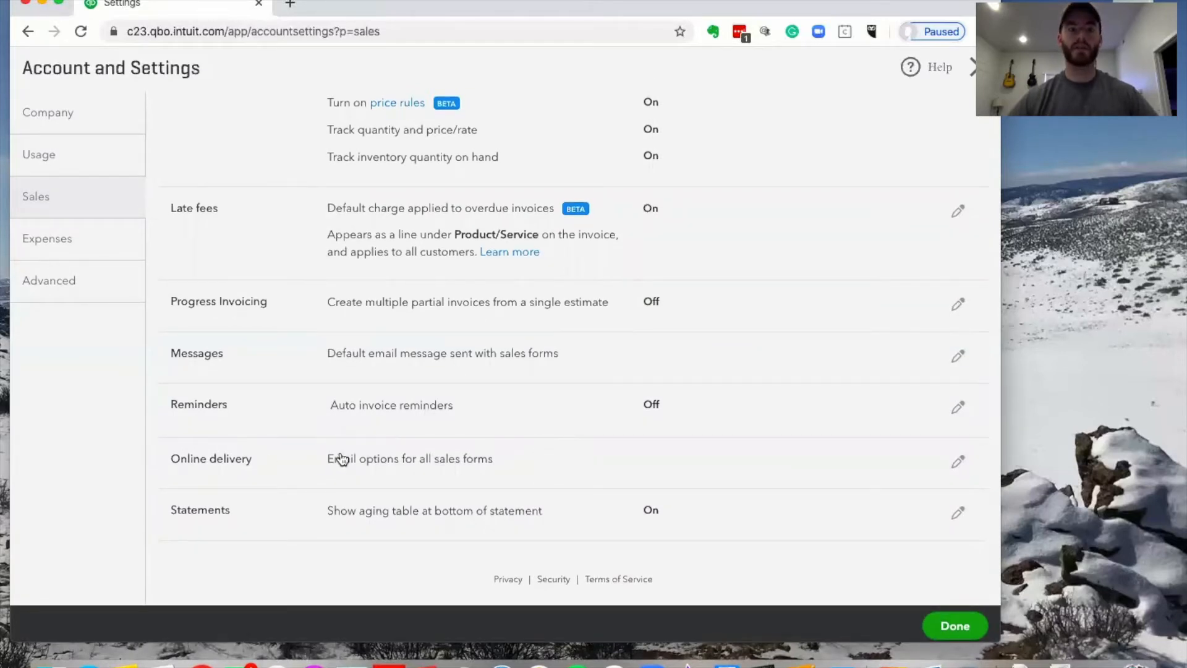
Open the Online delivery email options for editing
click(421, 468)
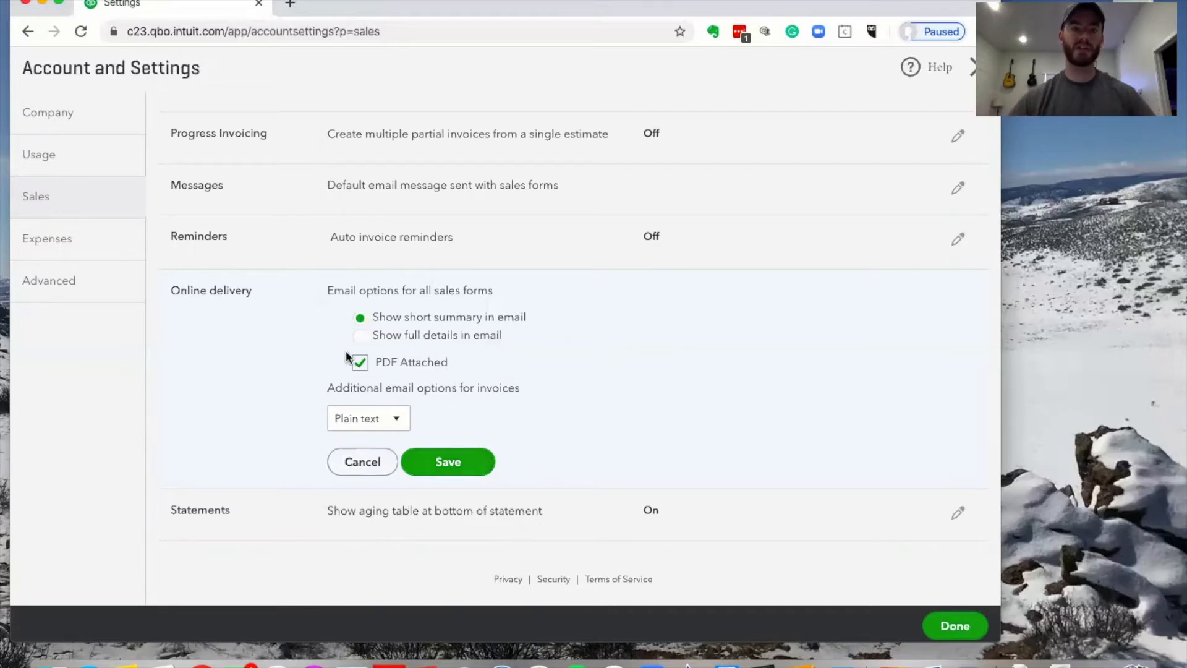
scroll(509, 370, up, 10)
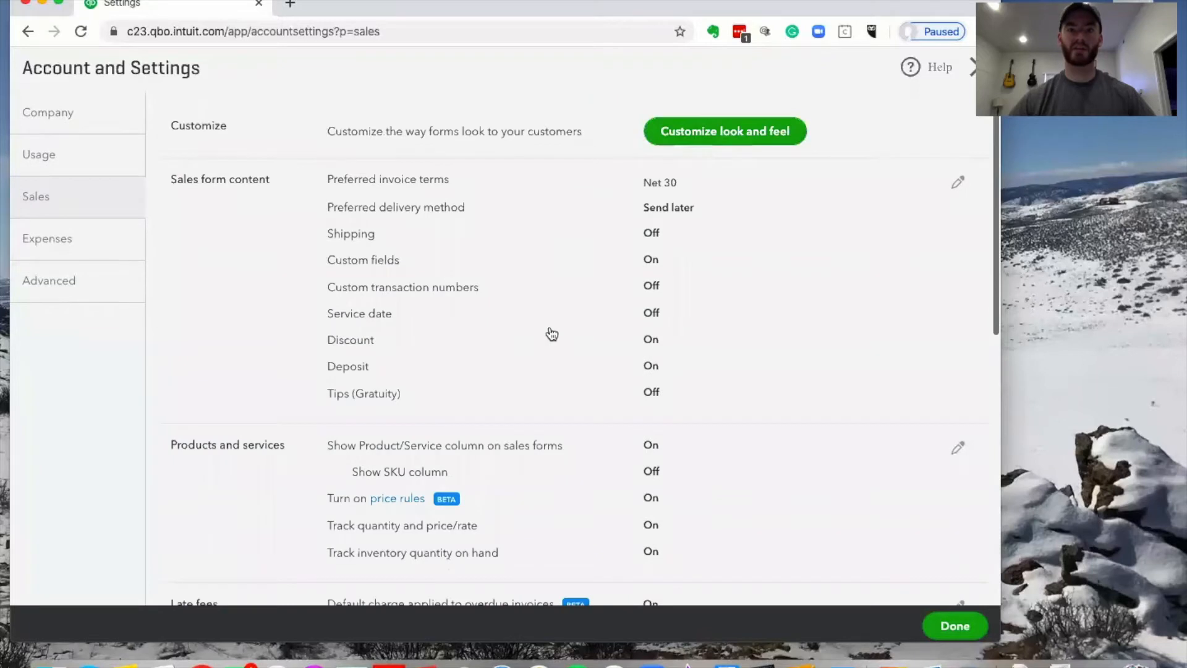
scroll(552, 335, down, 10)
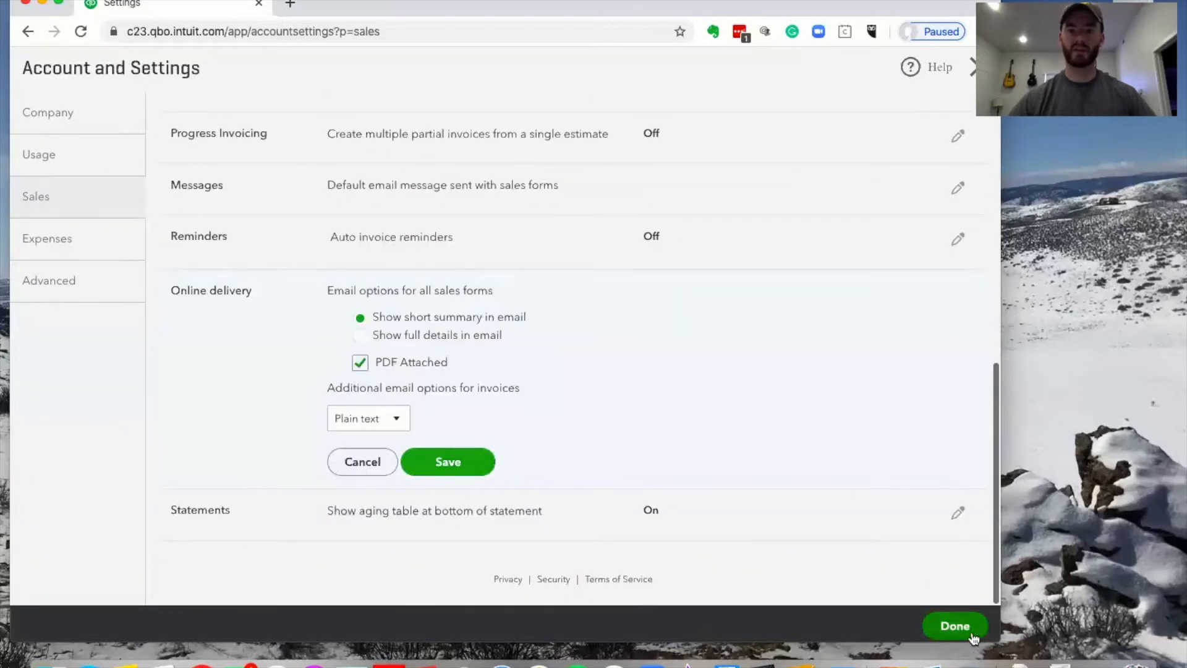
Turn on Track locations in the Advanced Categories settings and save
click(73, 291)
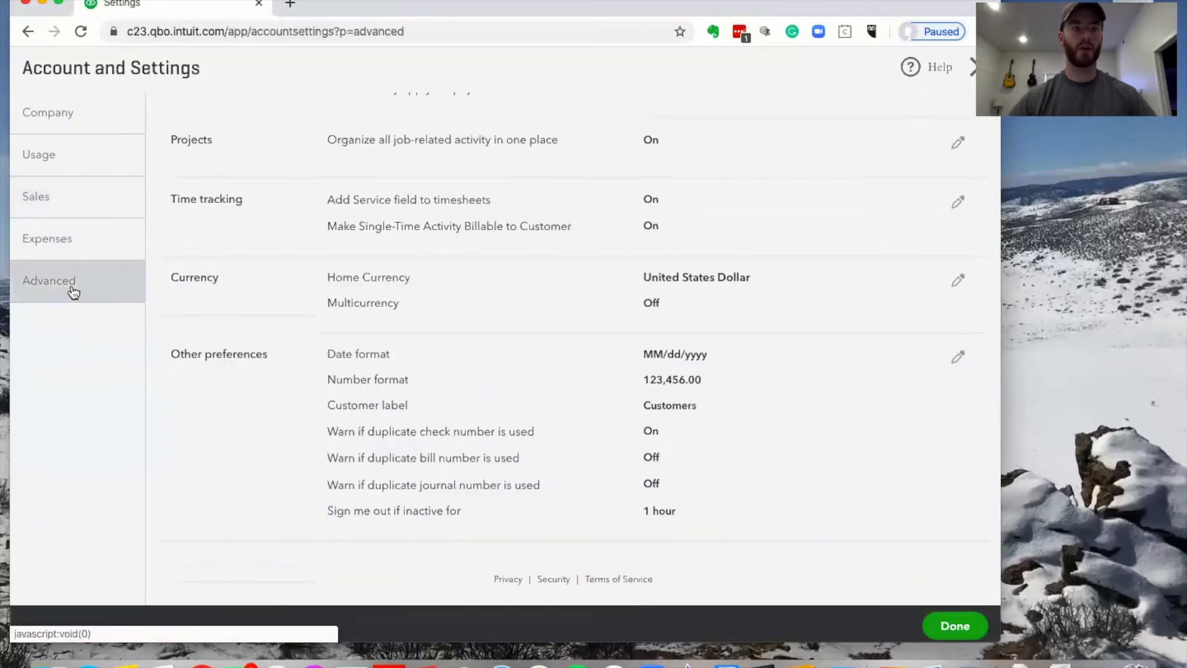
scroll(633, 221, up, 5)
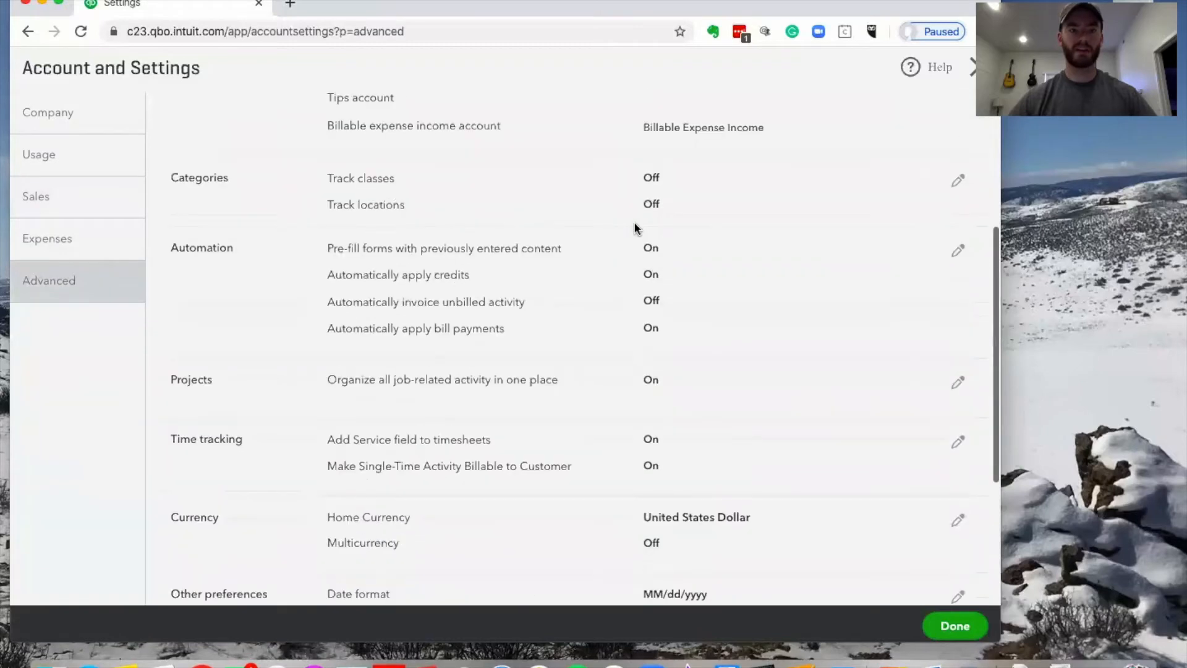
scroll(637, 228, up, 3)
scroll(637, 229, down, 5)
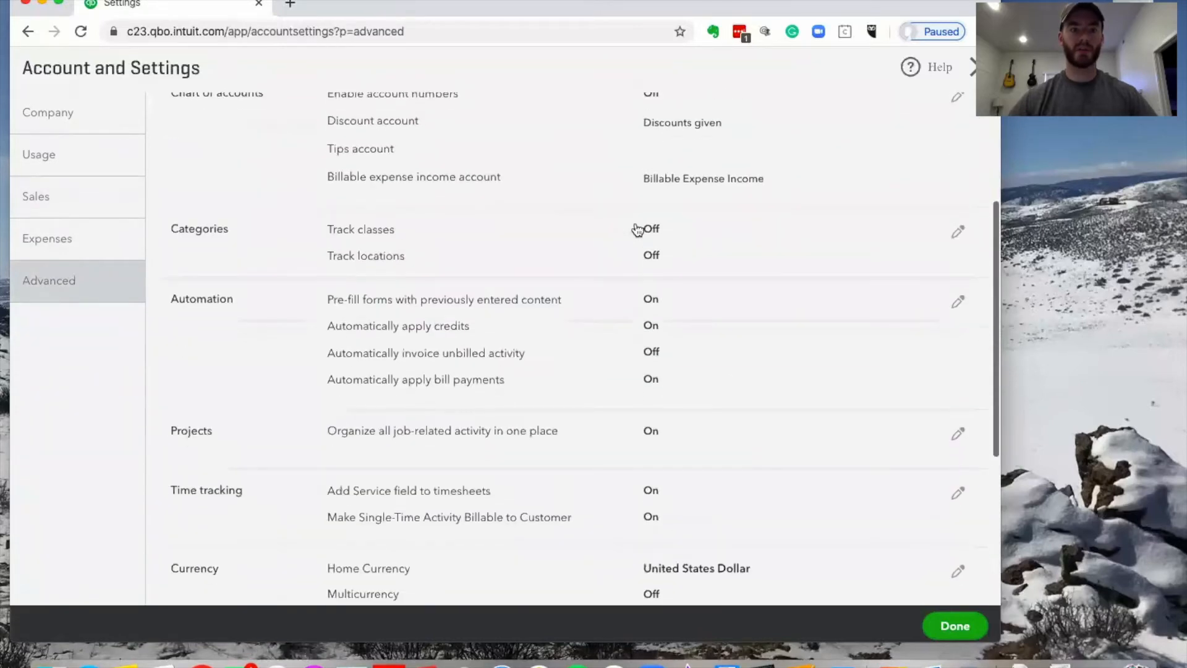
scroll(612, 278, down, 2)
scroll(569, 293, up, 2)
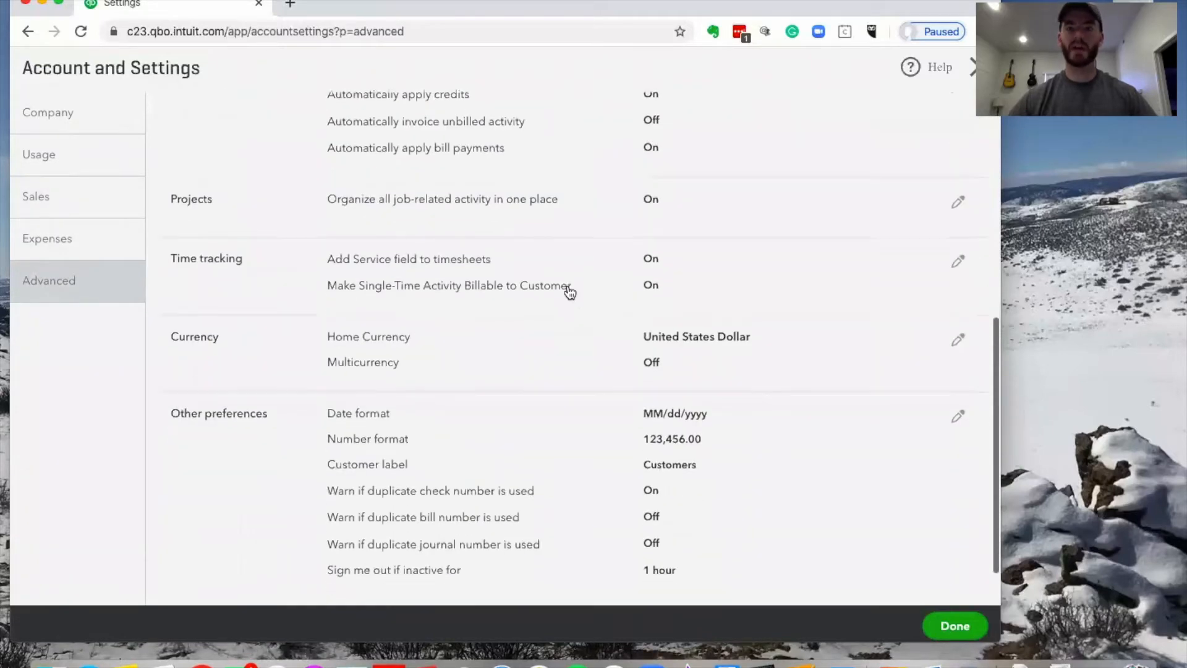
scroll(569, 292, up, 2)
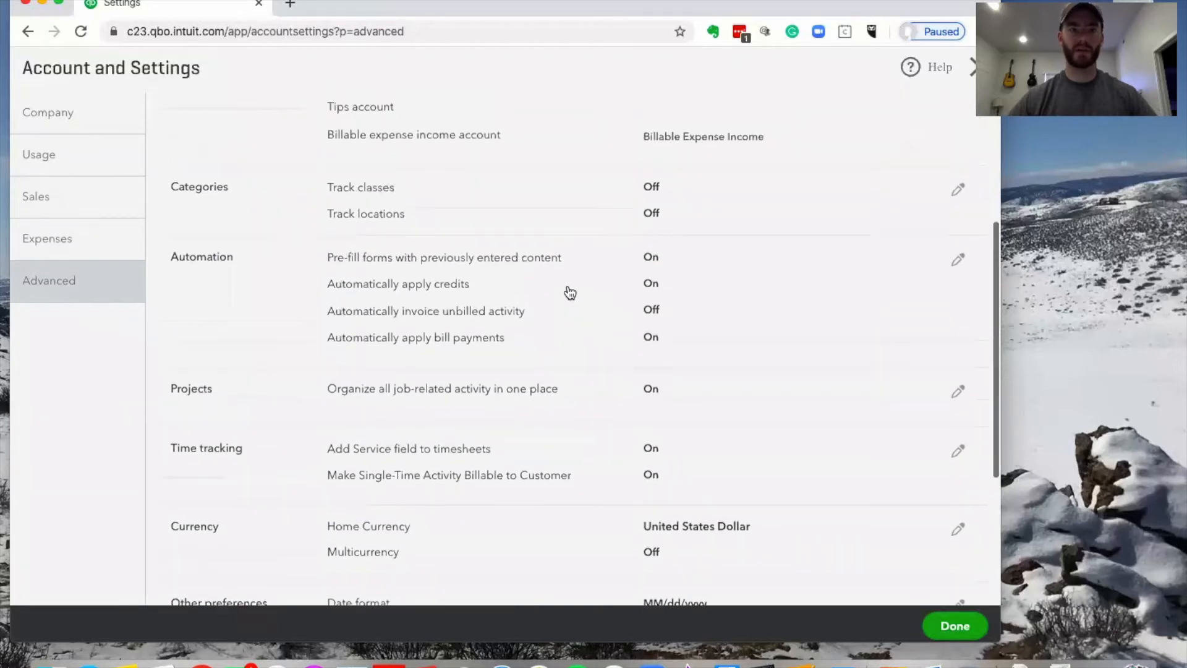
click(958, 199)
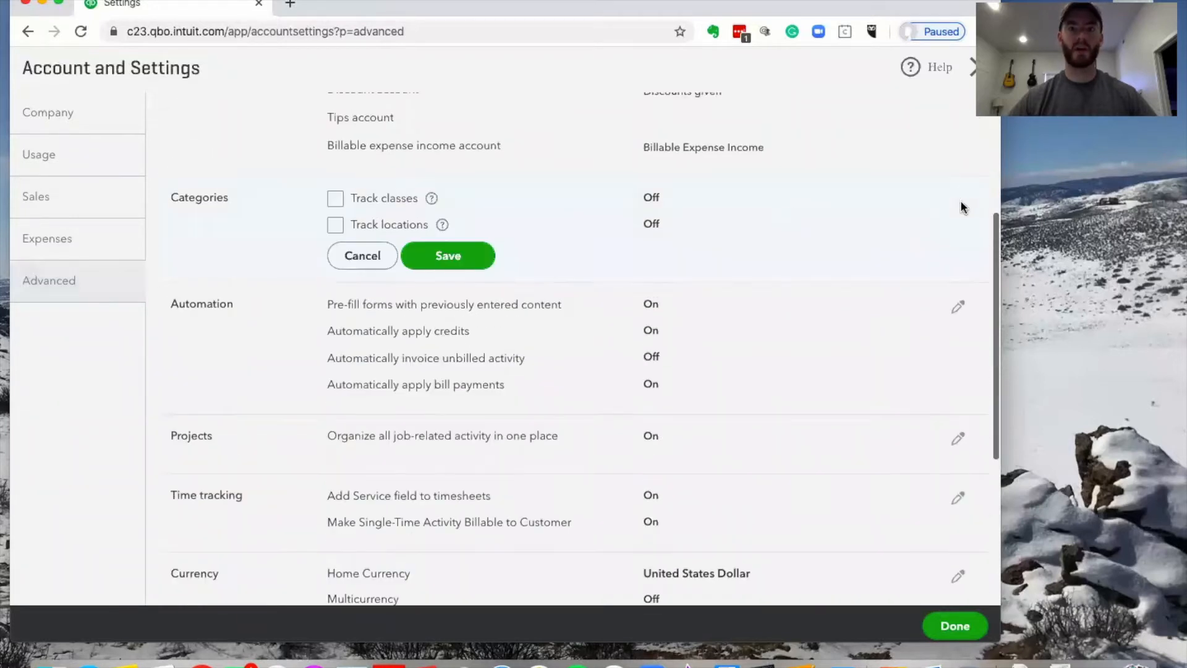
click(336, 226)
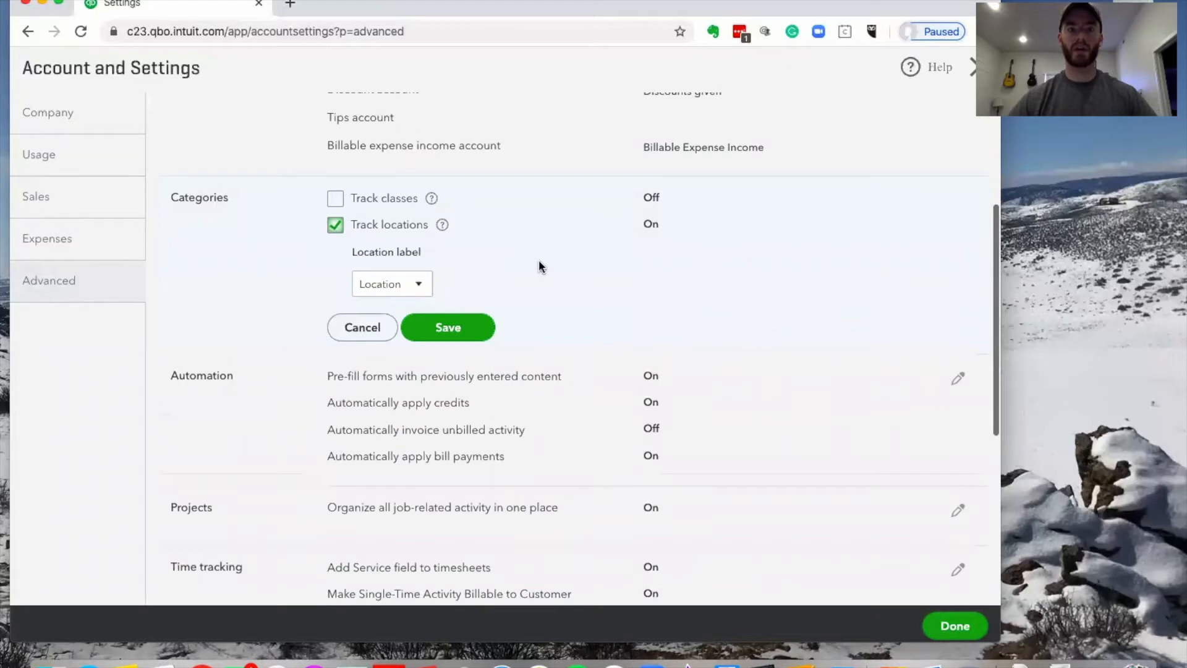
click(451, 326)
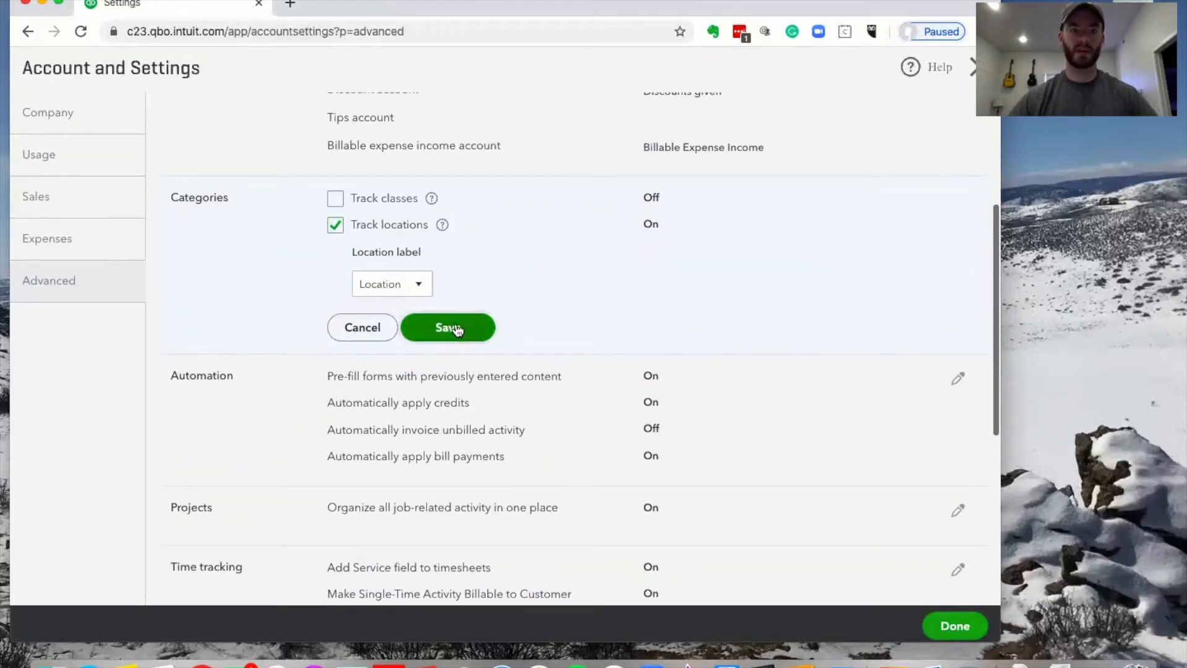
Finish with Account and Settings and return to the dashboard
scroll(554, 350, down, 5)
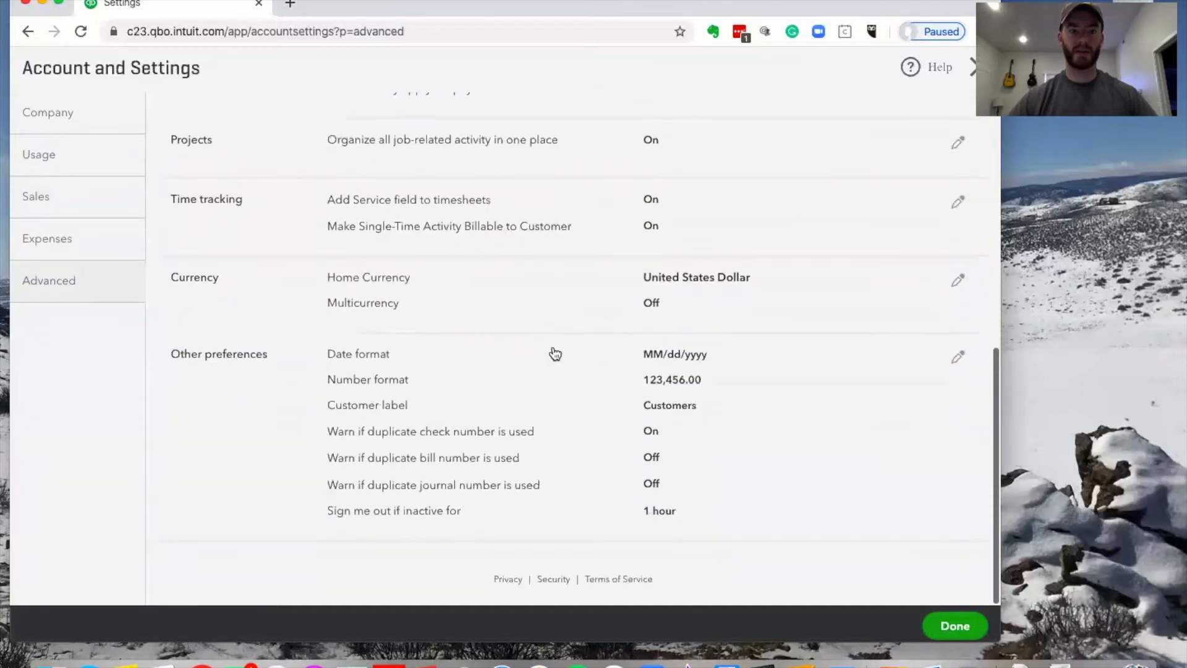
scroll(549, 348, up, 10)
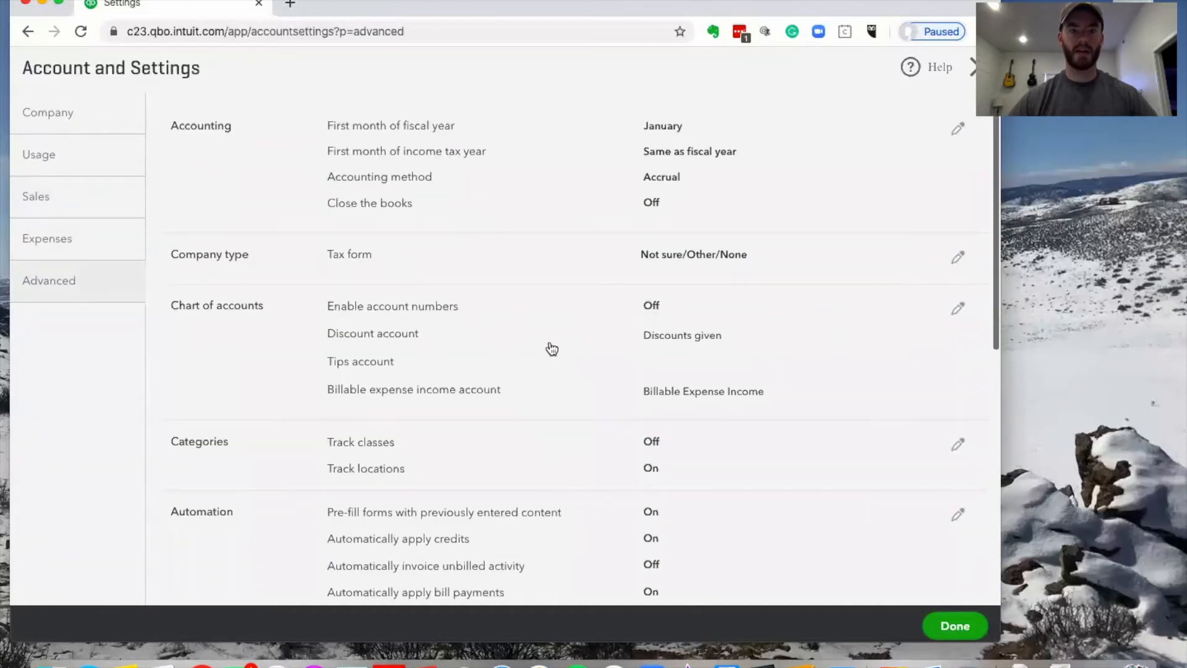
click(954, 625)
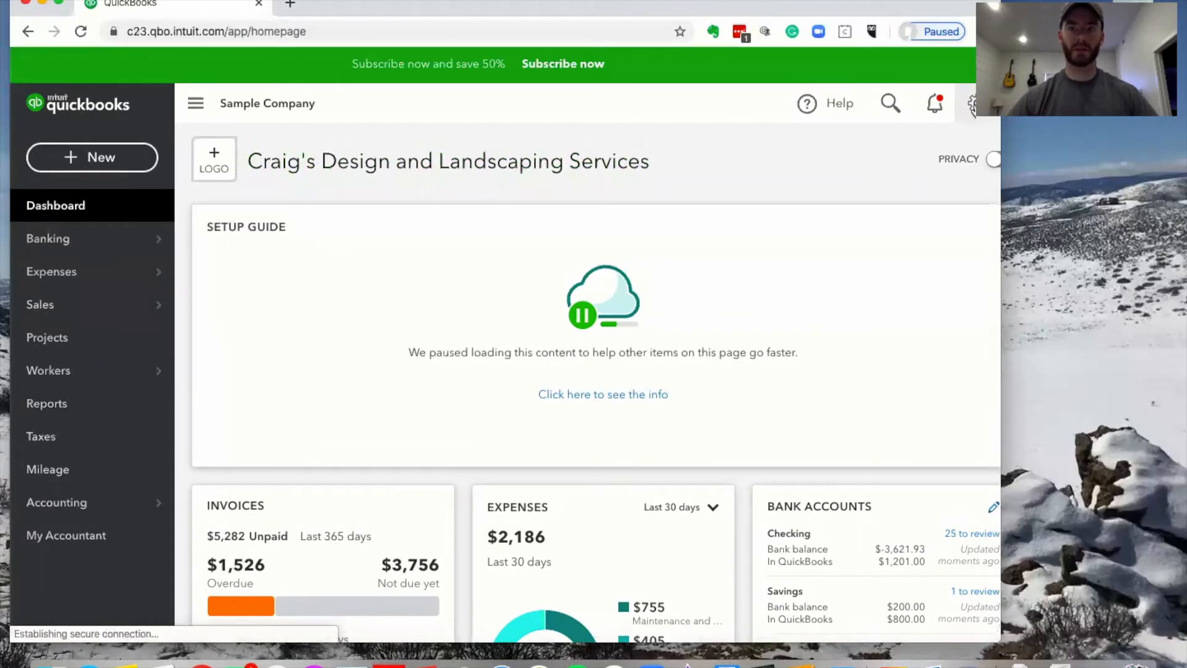
Open the All Lists page from the gear menu's Lists section
click(974, 103)
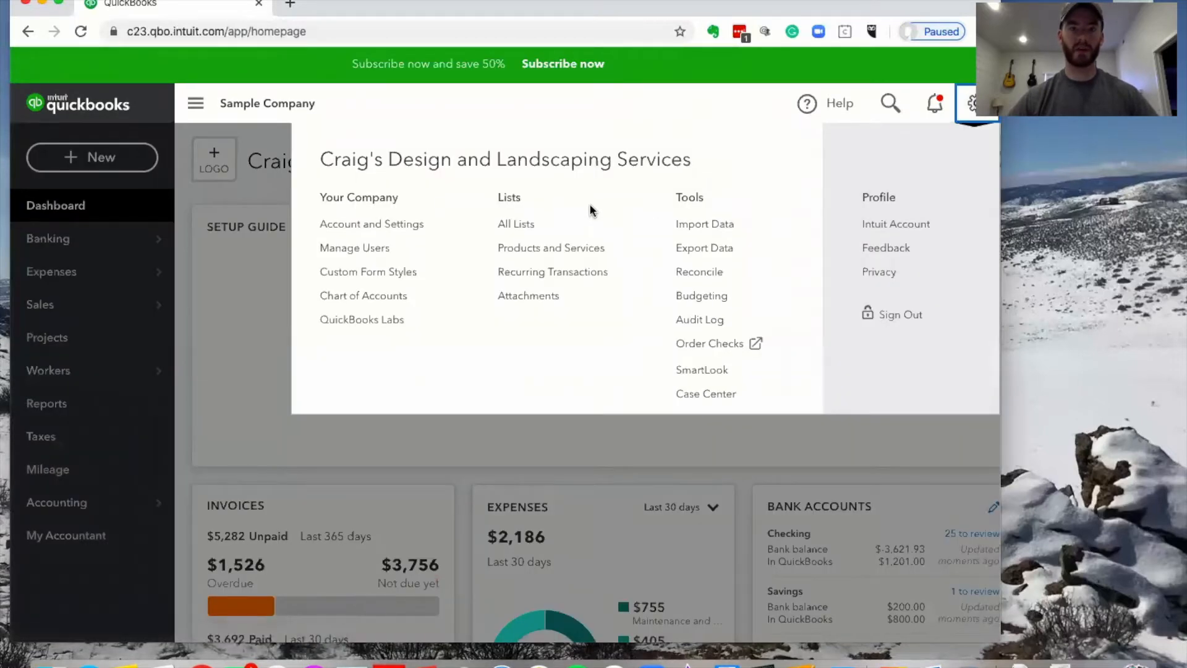
click(962, 122)
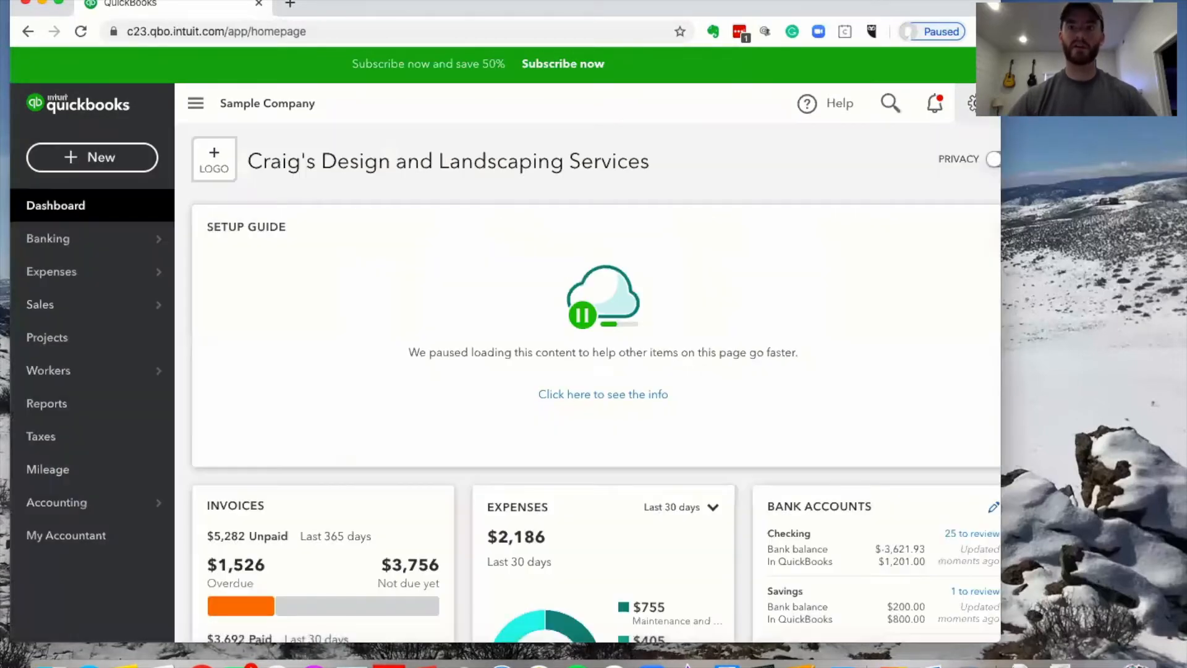
click(123, 162)
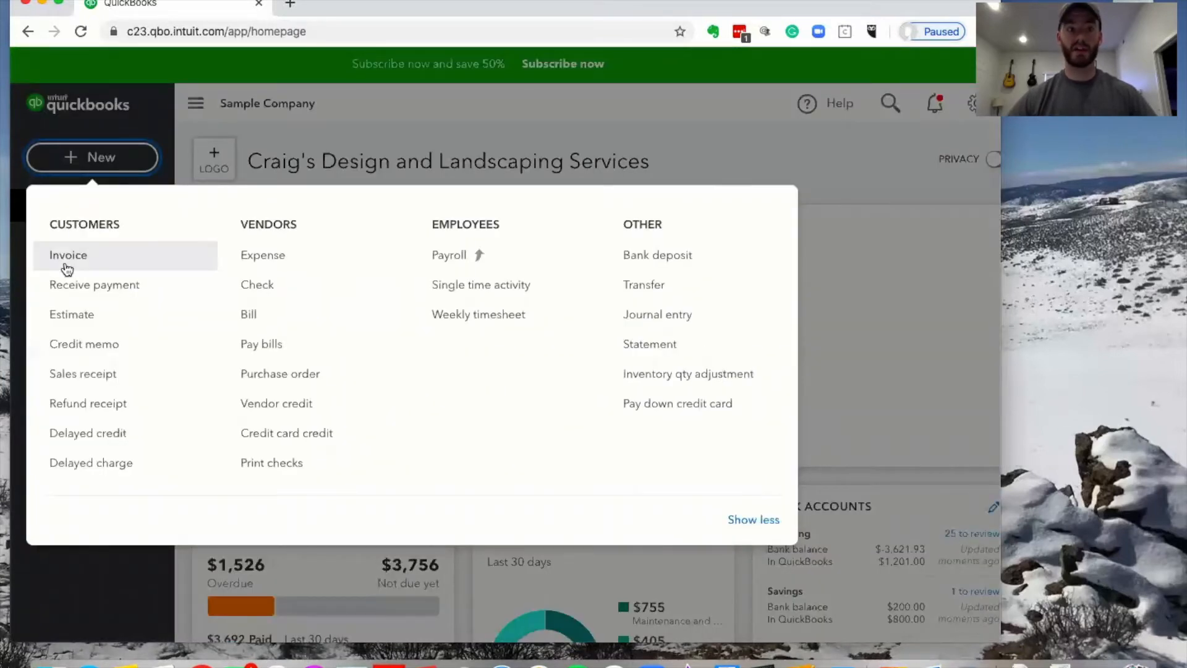
click(113, 159)
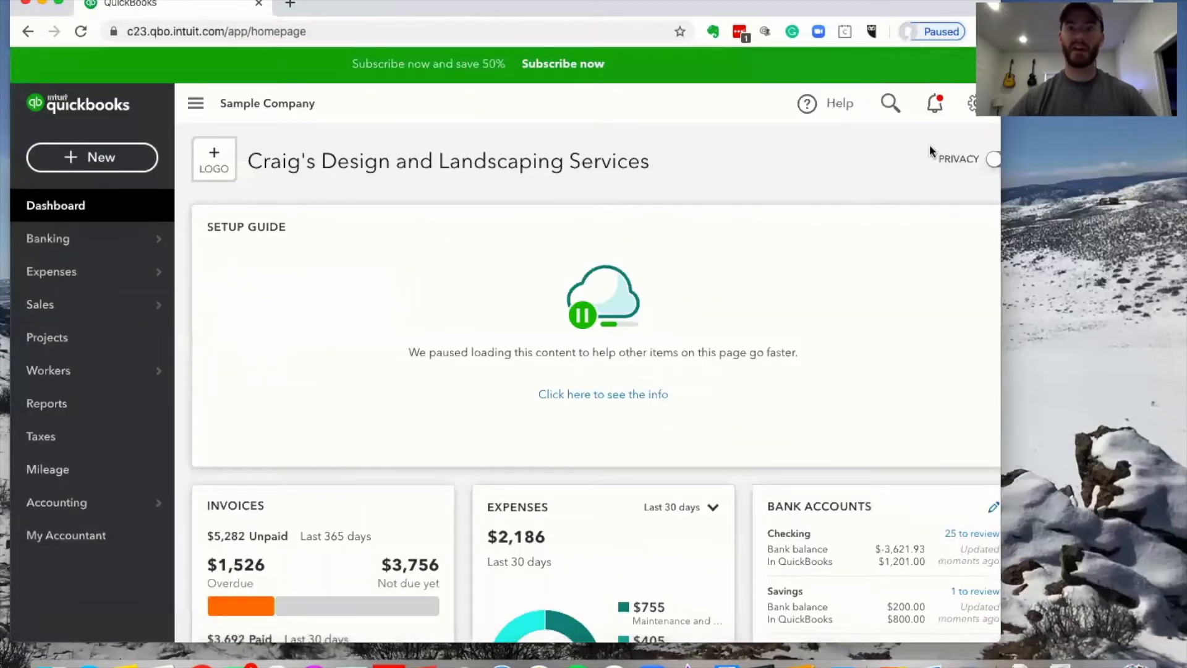
click(973, 103)
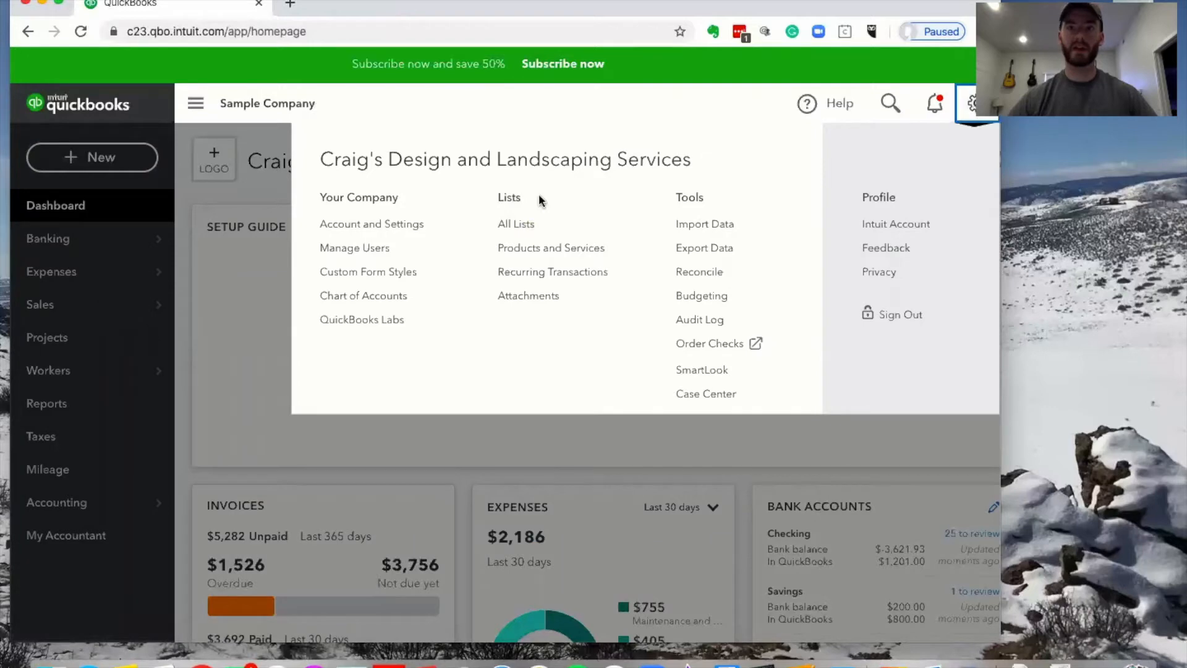
click(523, 225)
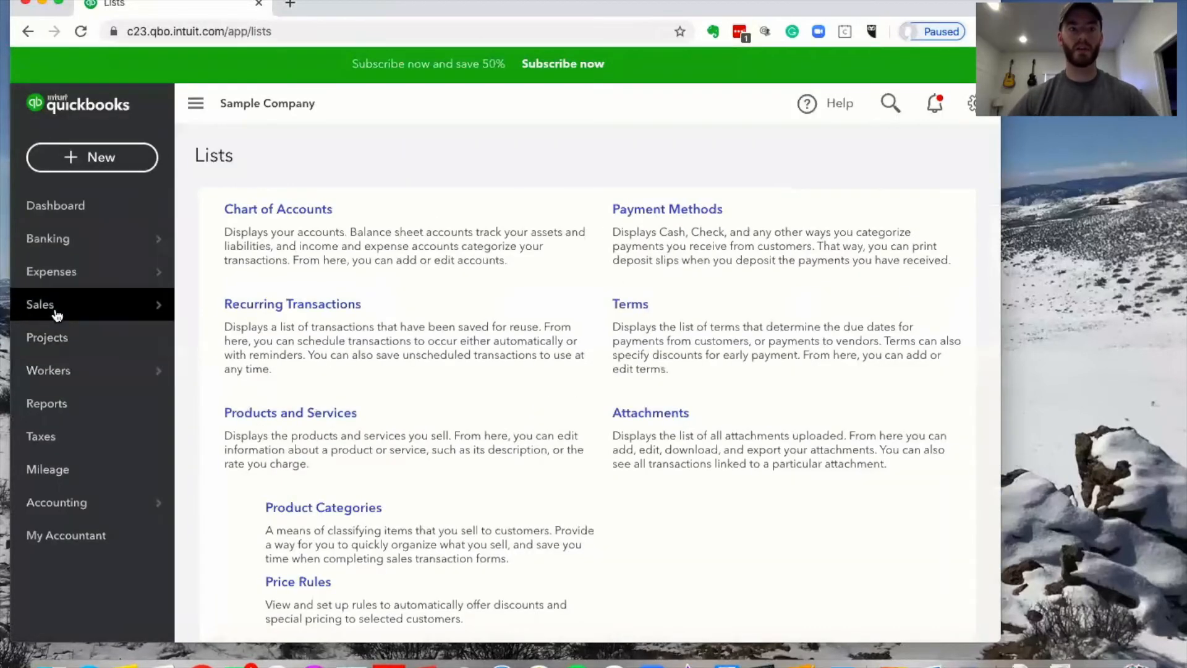
Open Price Rules from All Lists and start a new rule at the Rule name field
mouse_move(38, 307)
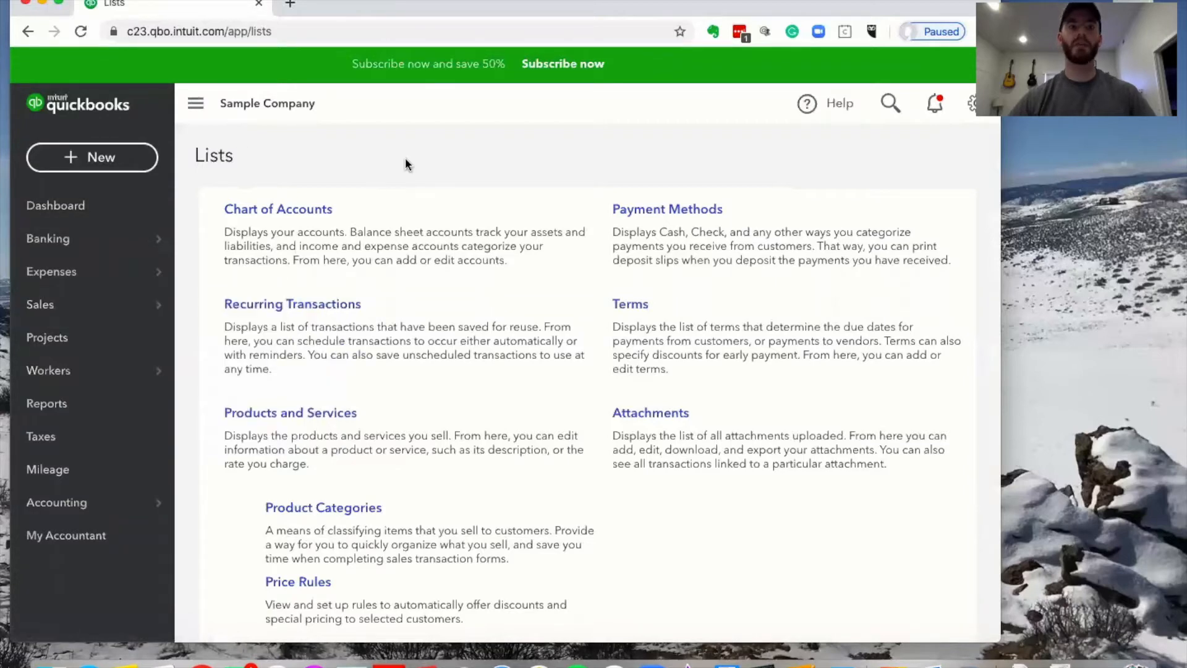
scroll(406, 162, down, 3)
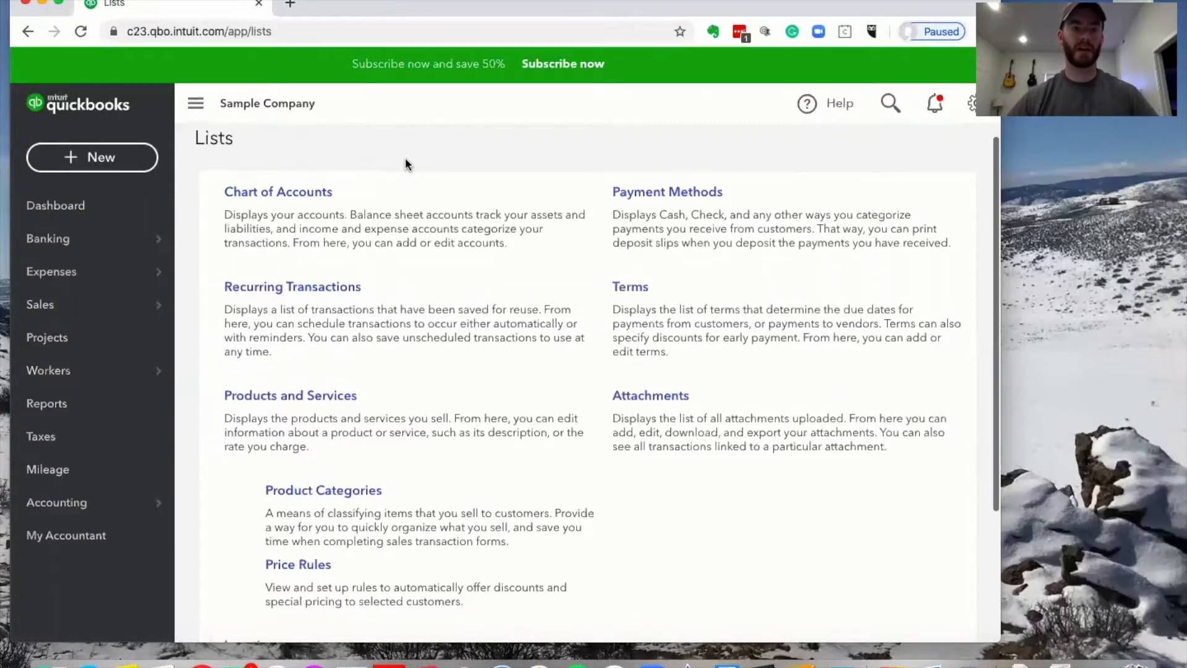
scroll(334, 142, up, 3)
scroll(408, 314, down, 4)
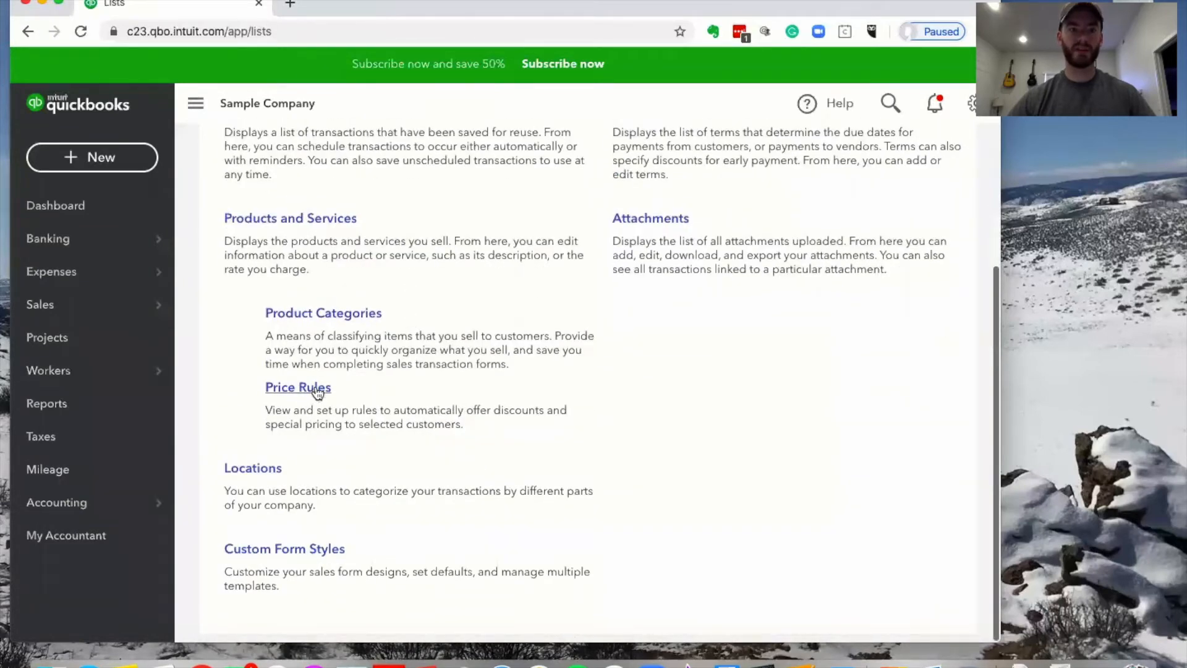
click(316, 389)
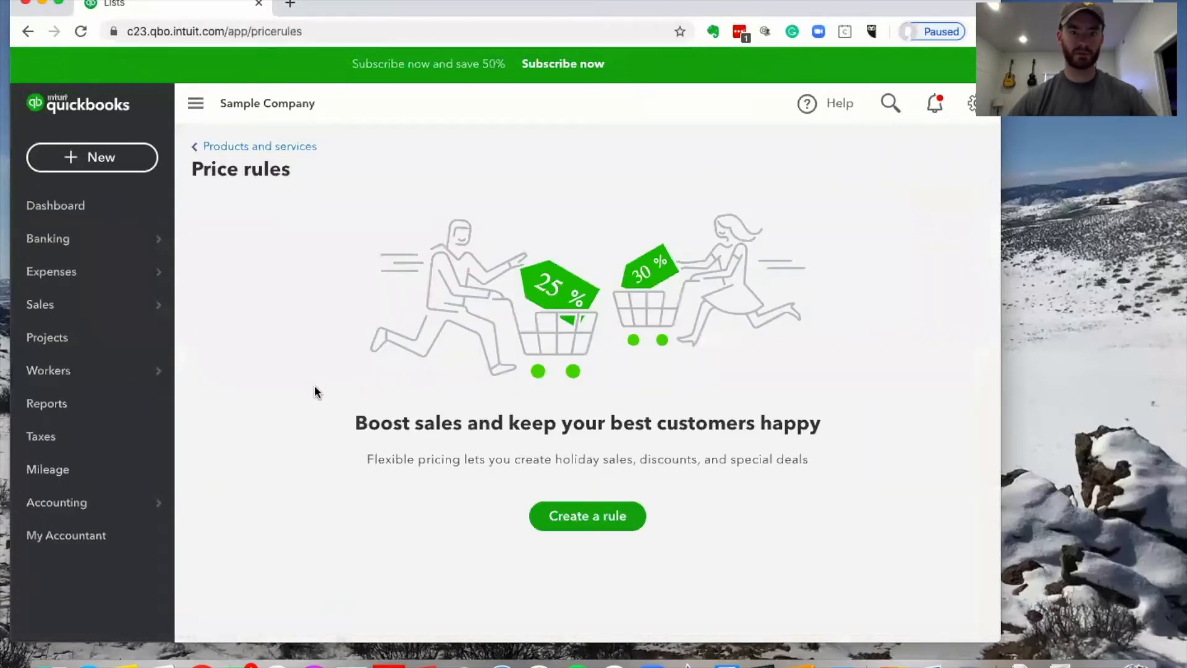
click(620, 532)
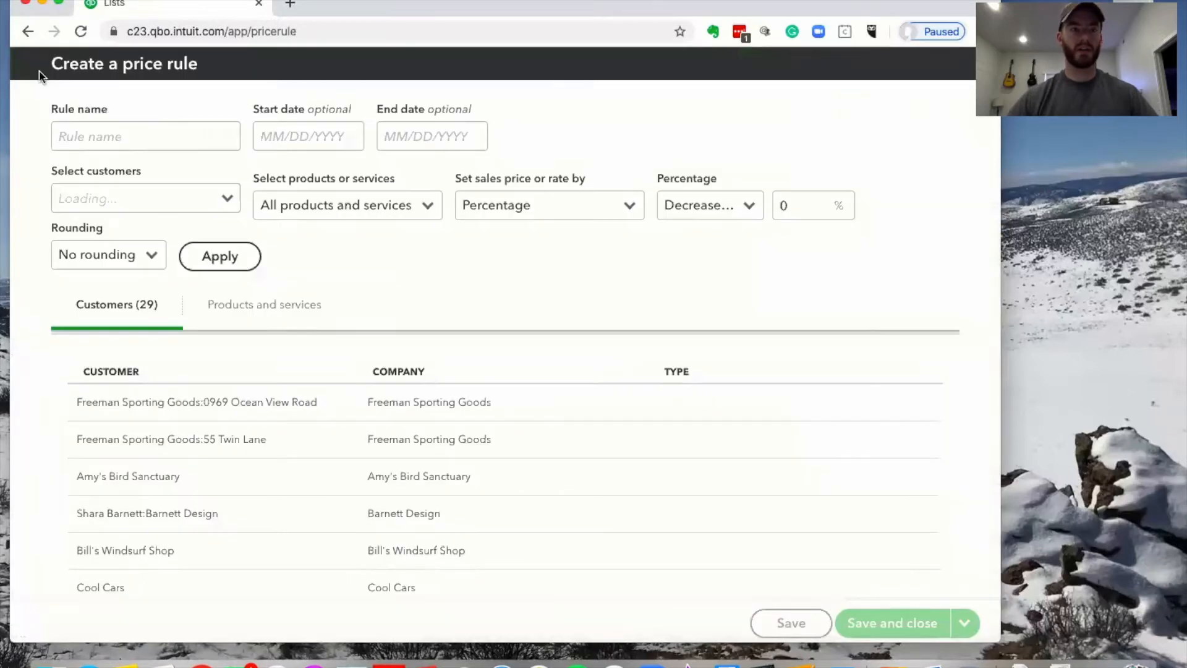
click(103, 135)
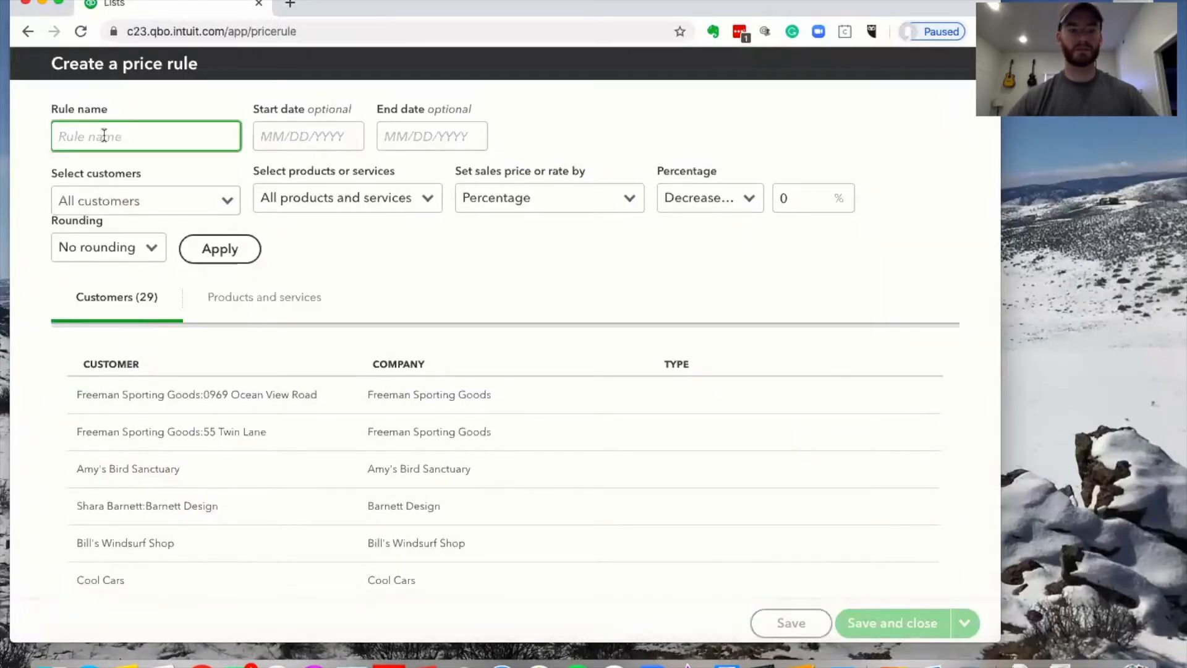
Name the rule 'COVID 19 Special' and run it from 04/01/2020 to 06/30/2020
text(CO)
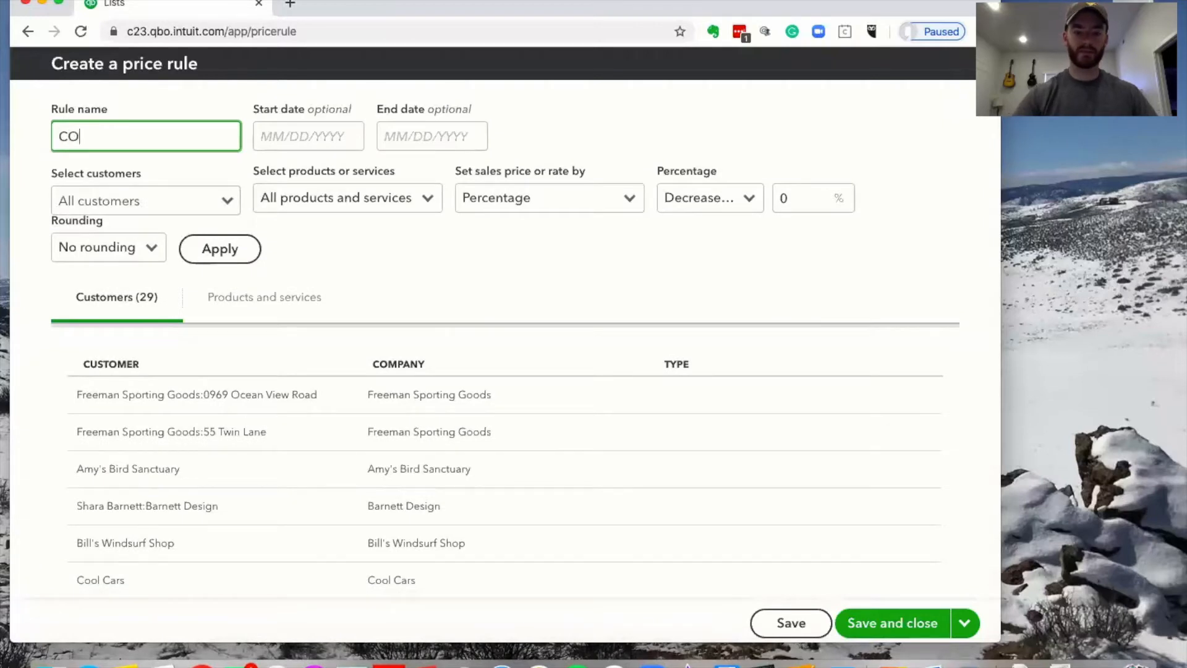
text(VID 19)
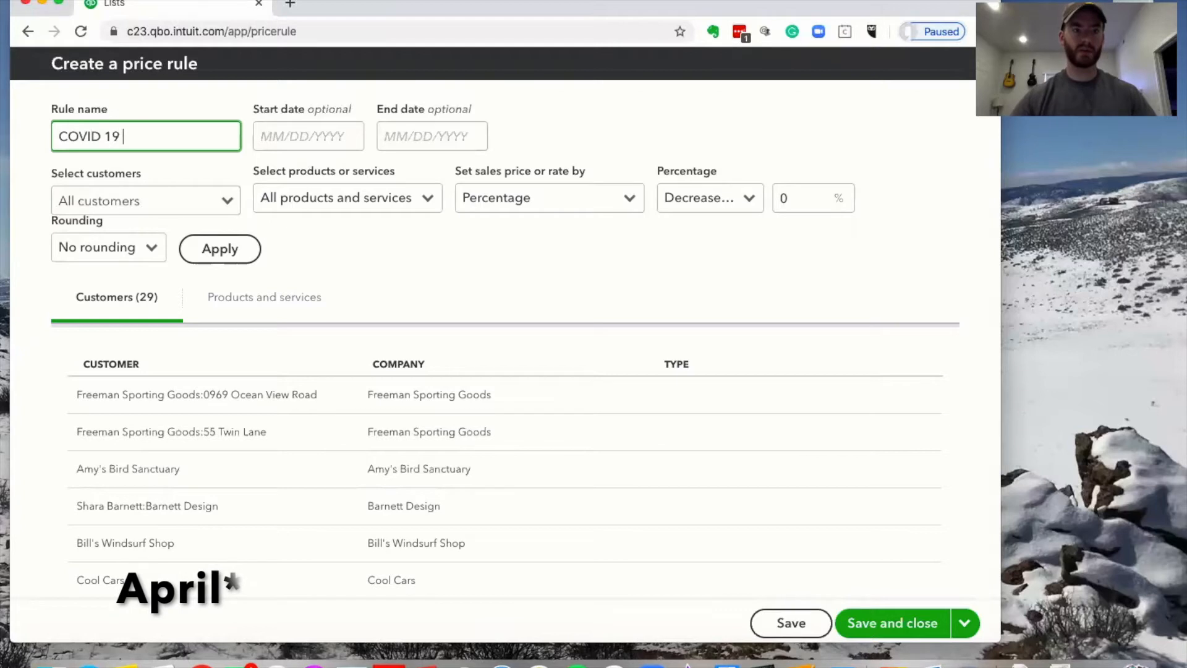
text( Special)
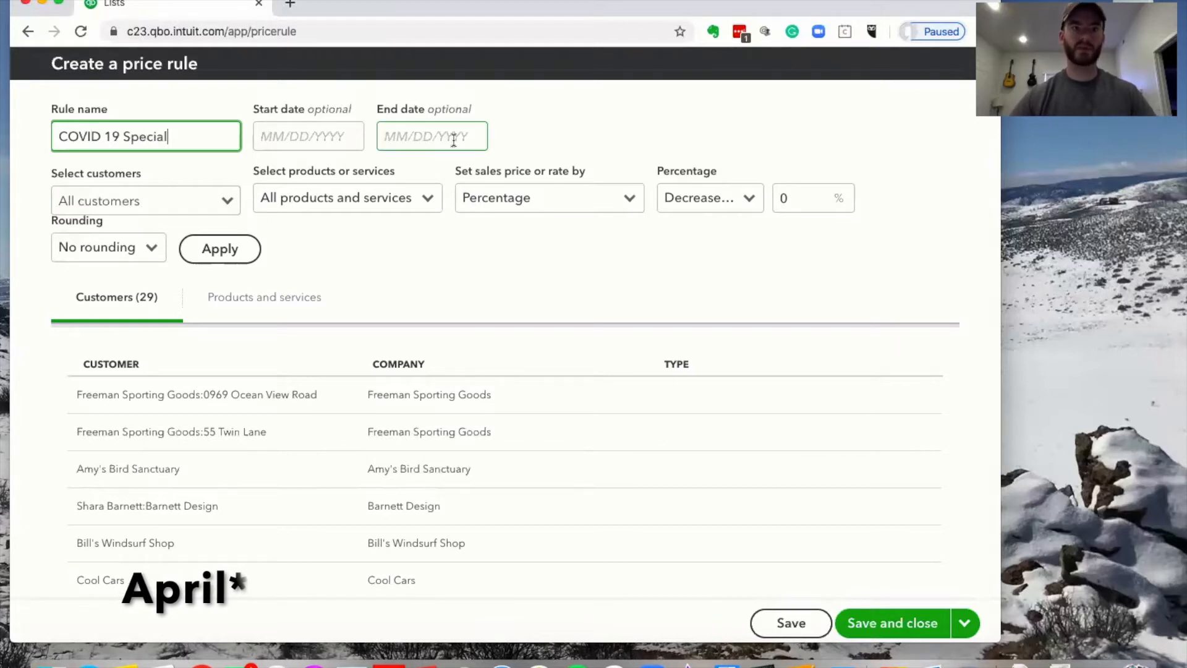
click(297, 135)
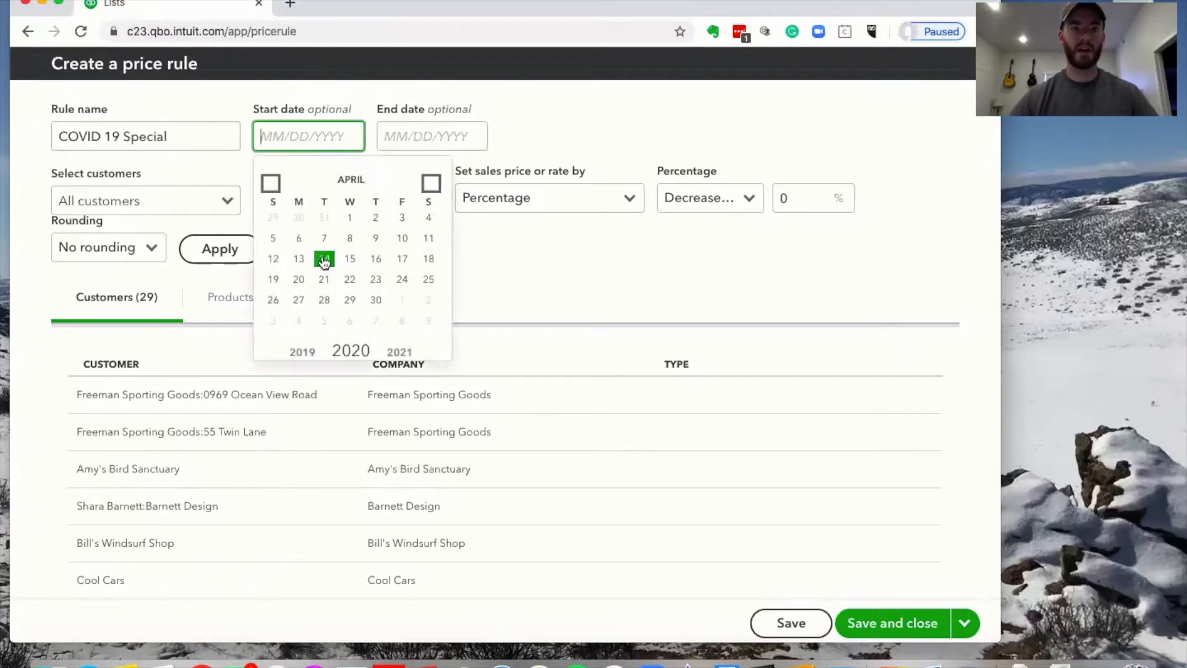
click(350, 218)
click(433, 139)
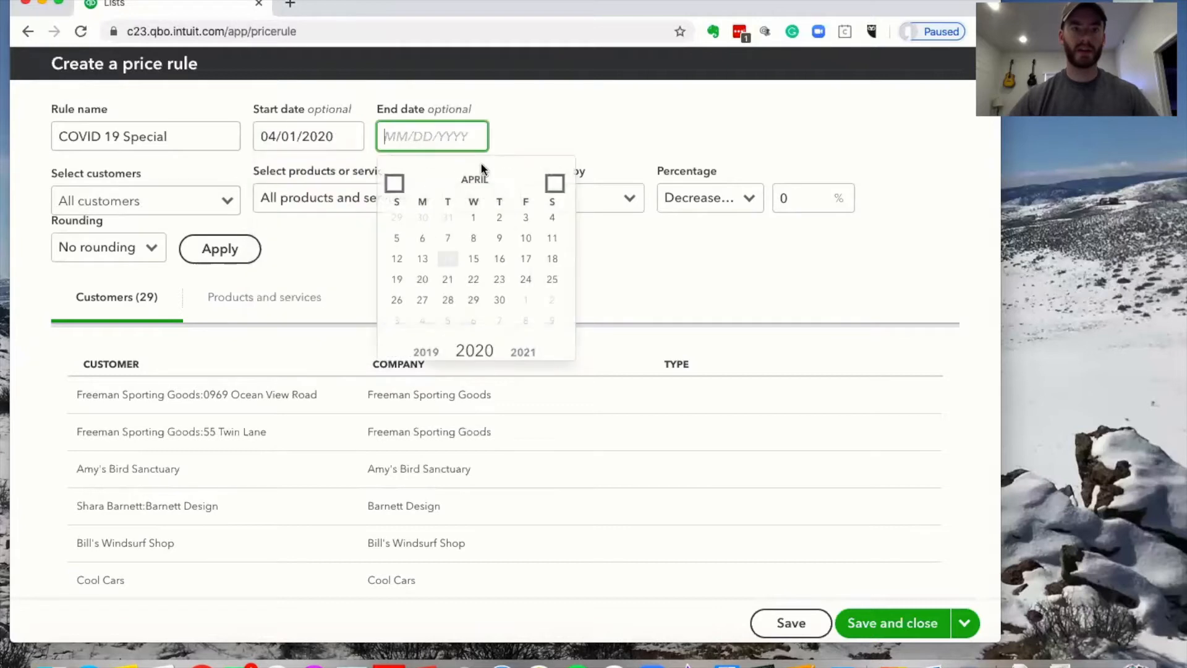
click(555, 185)
click(555, 185)
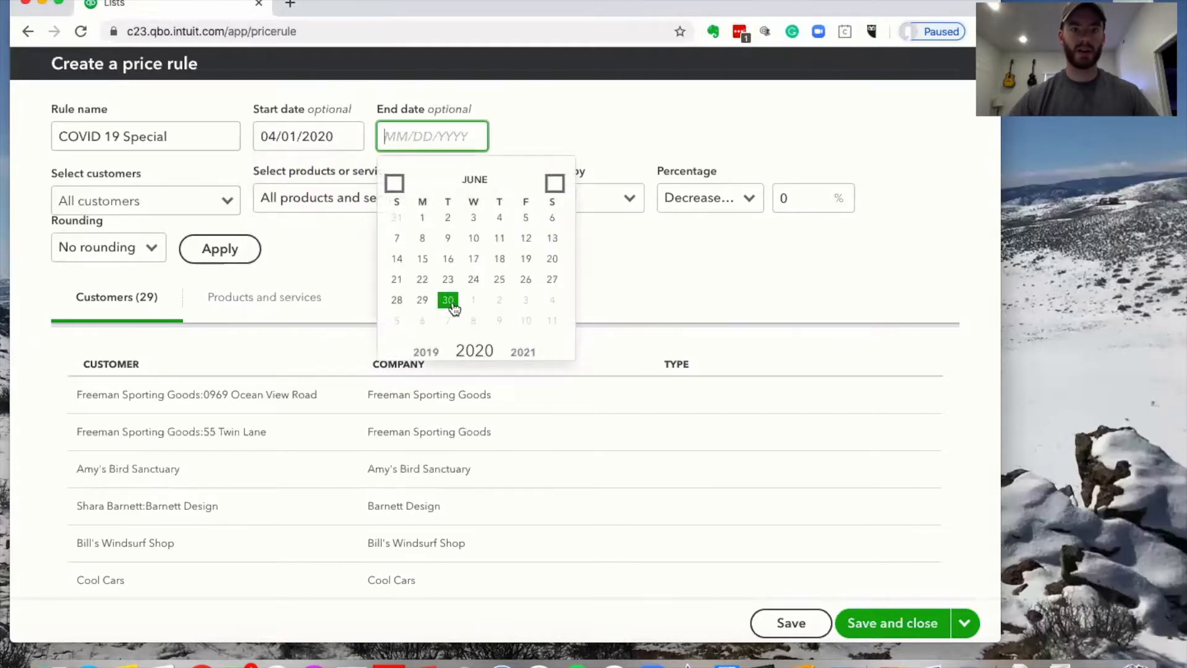
click(448, 299)
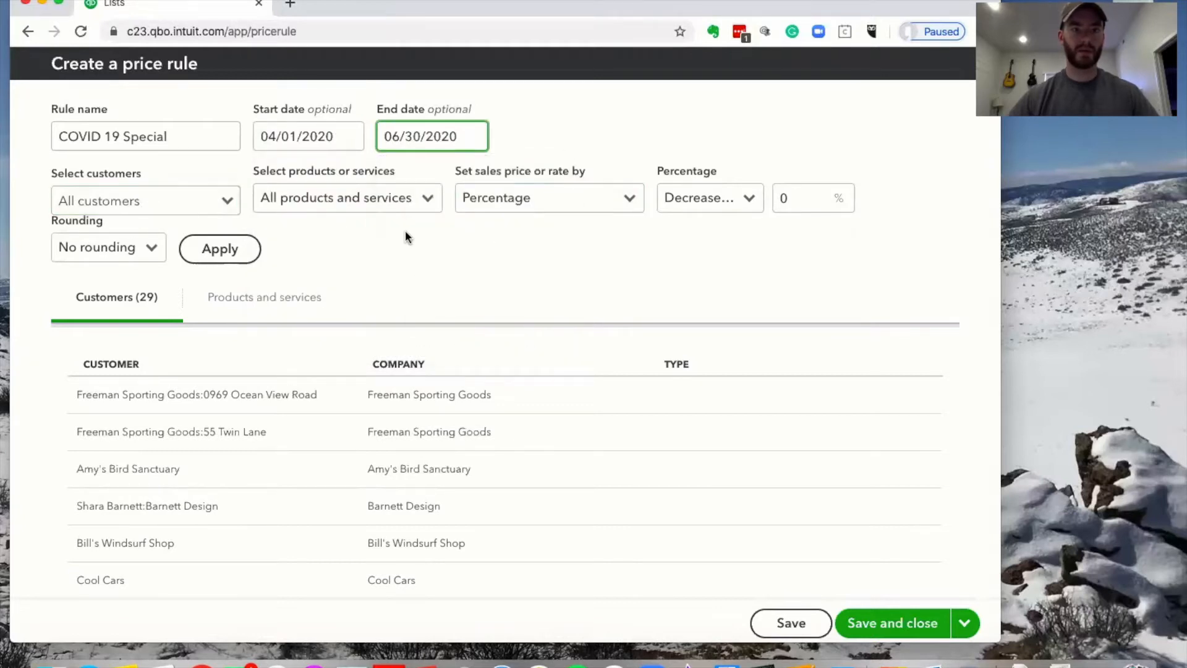
Apply the price rule to all customers and all services
click(436, 212)
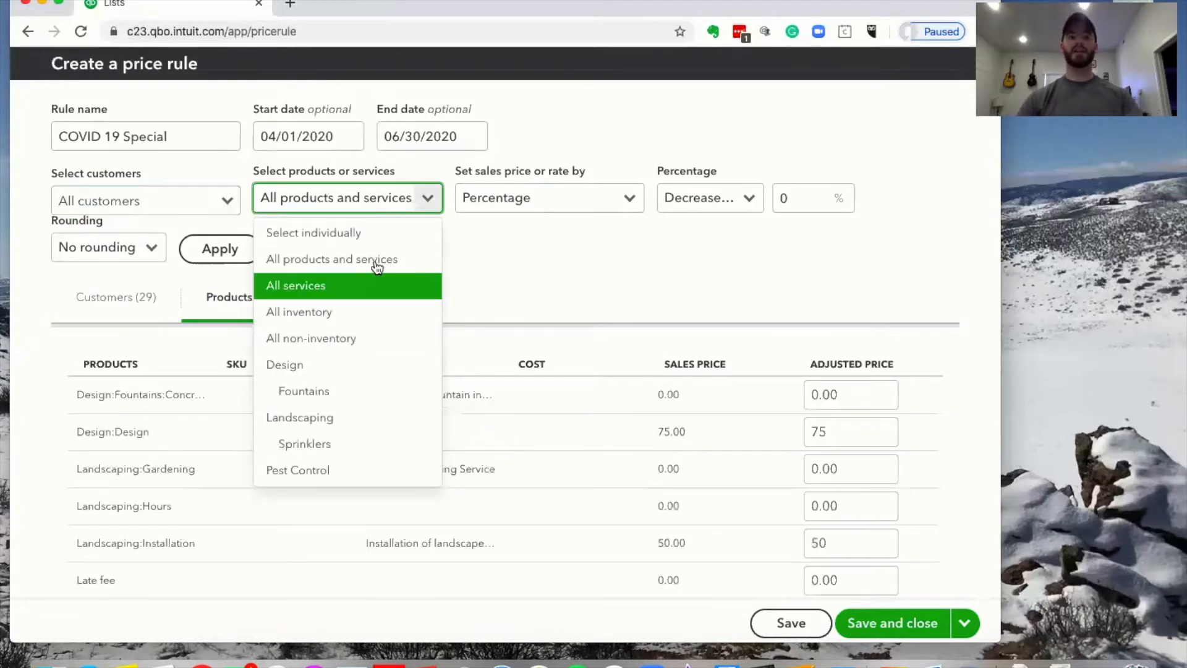
click(224, 201)
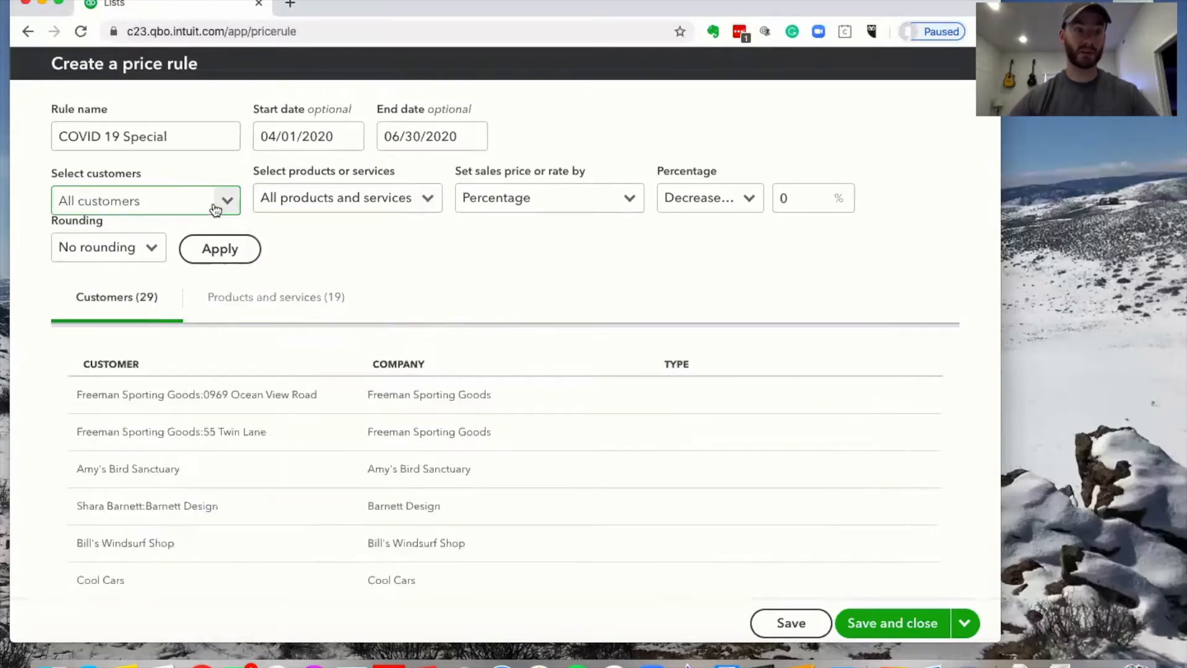
click(229, 202)
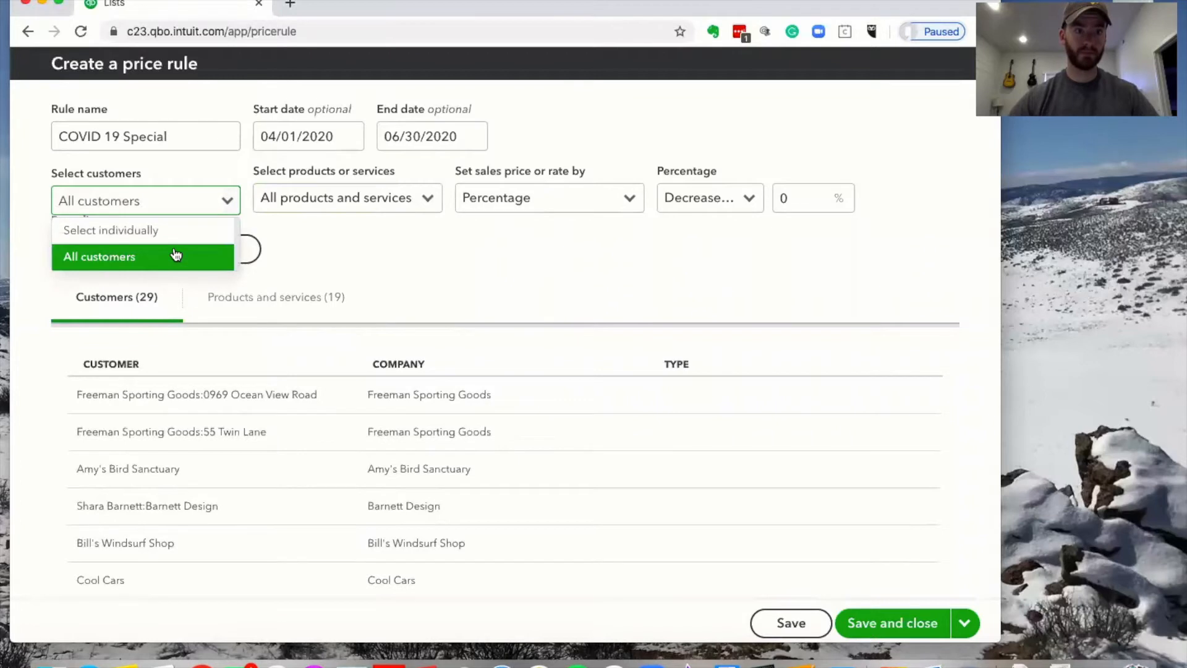
click(25, 216)
click(202, 140)
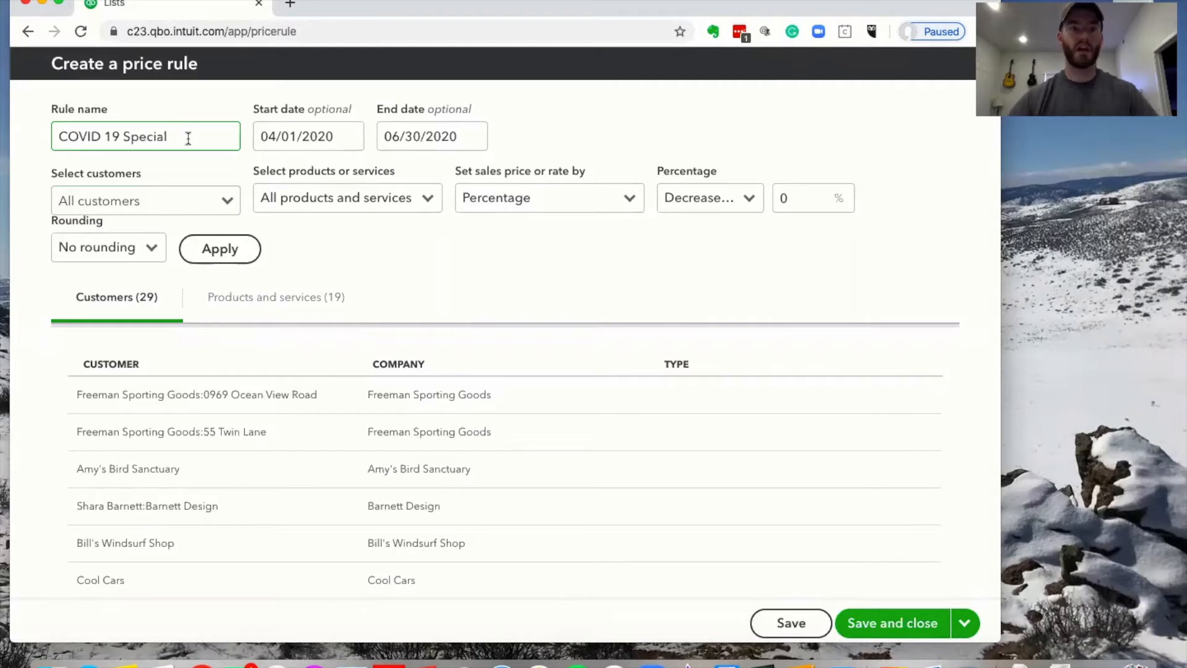
click(428, 197)
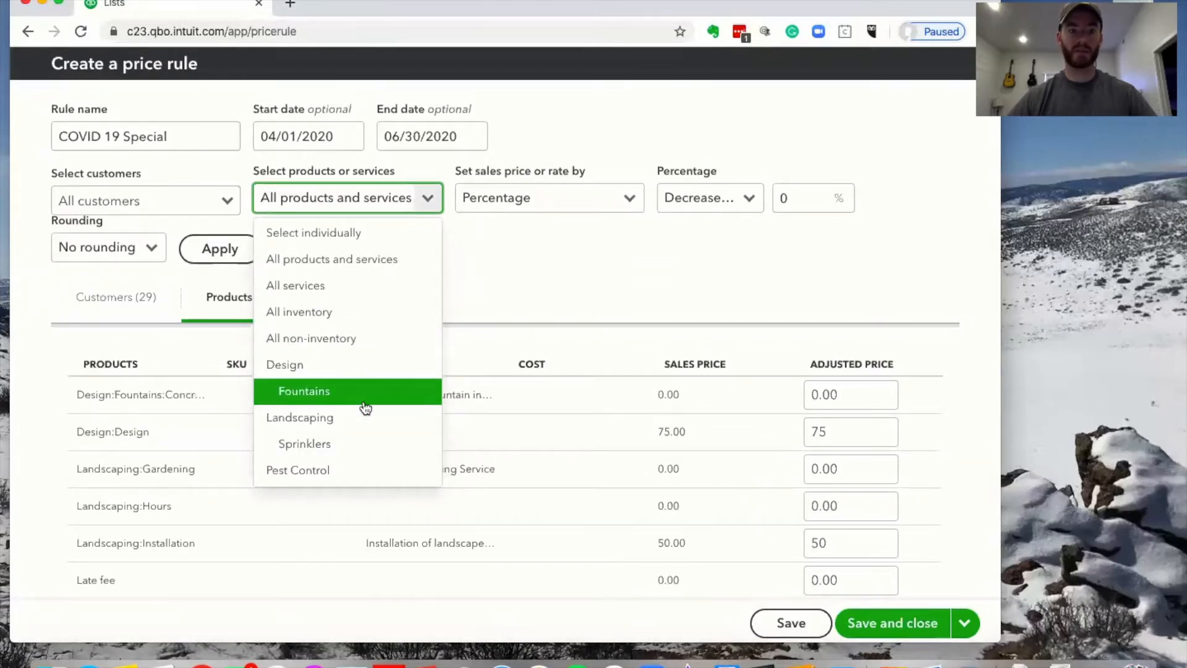
click(371, 292)
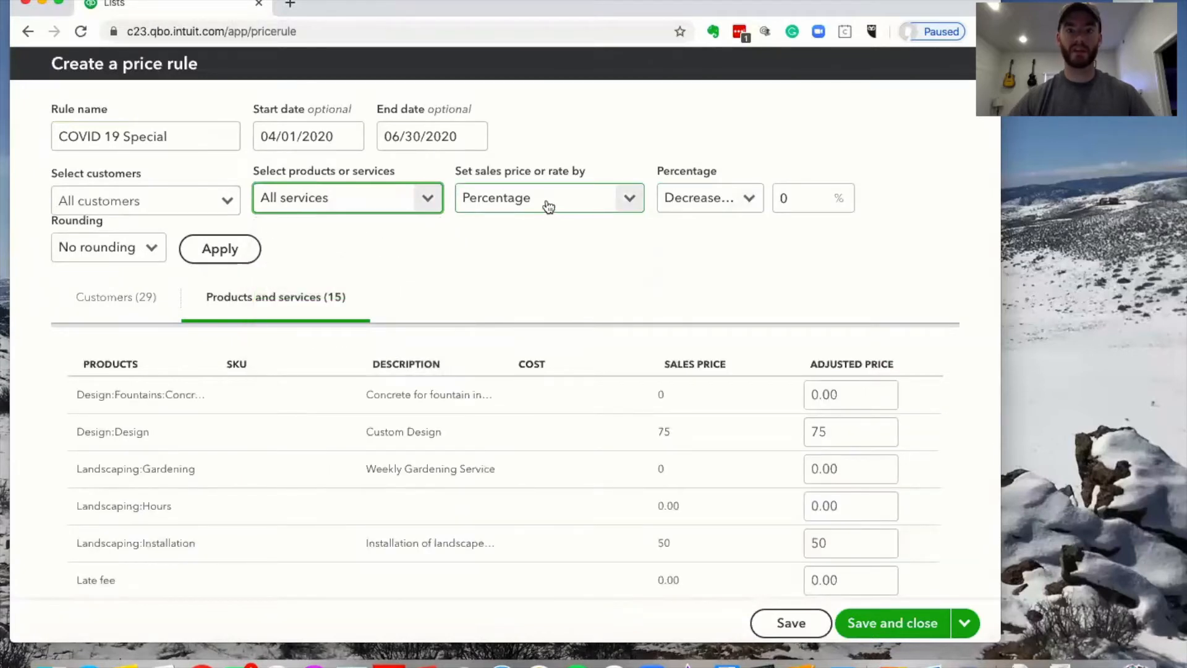
Set the price rule to decrease prices by 10 percent
click(782, 198)
text(10)
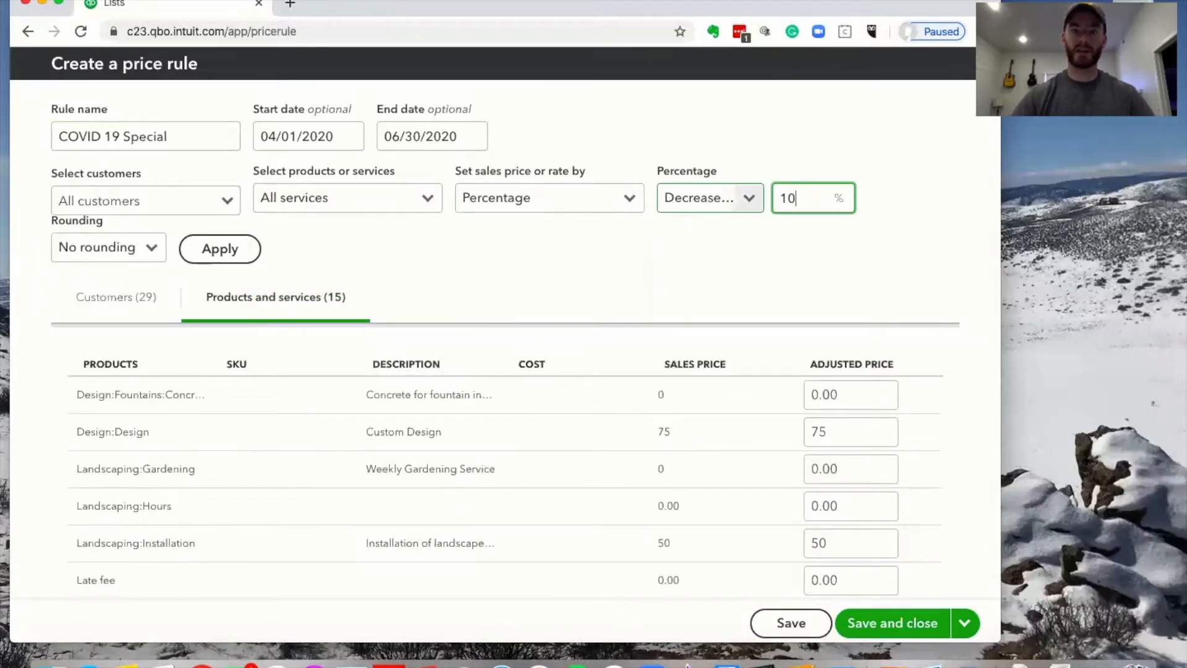
click(893, 217)
click(629, 201)
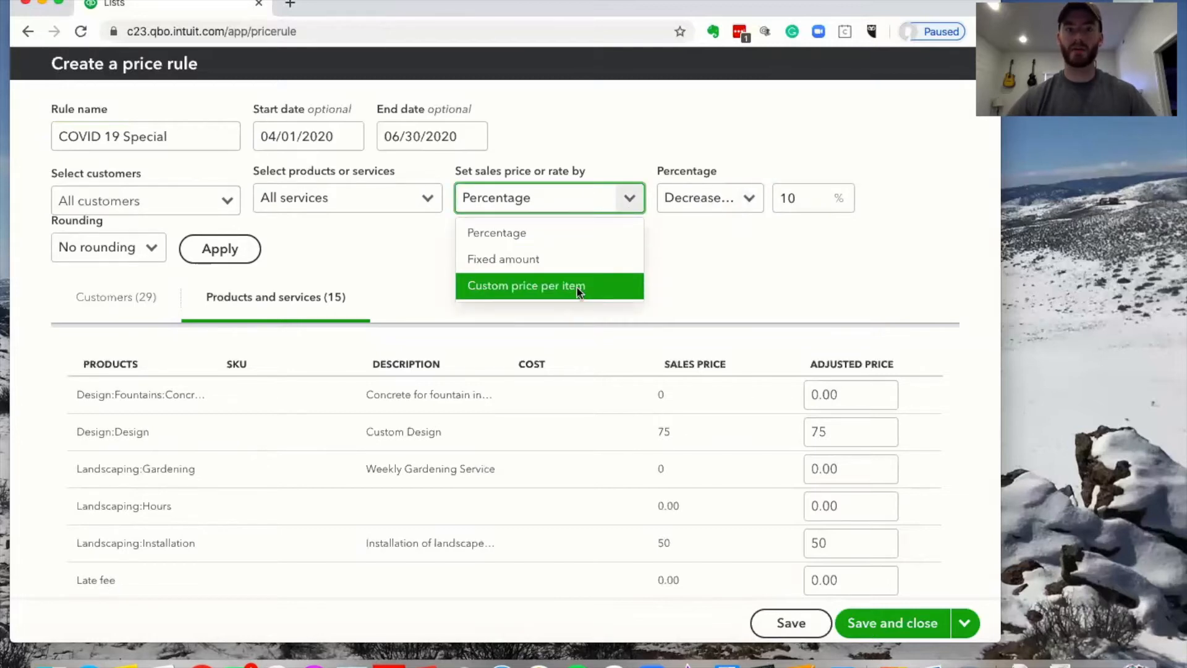
click(750, 198)
click(765, 149)
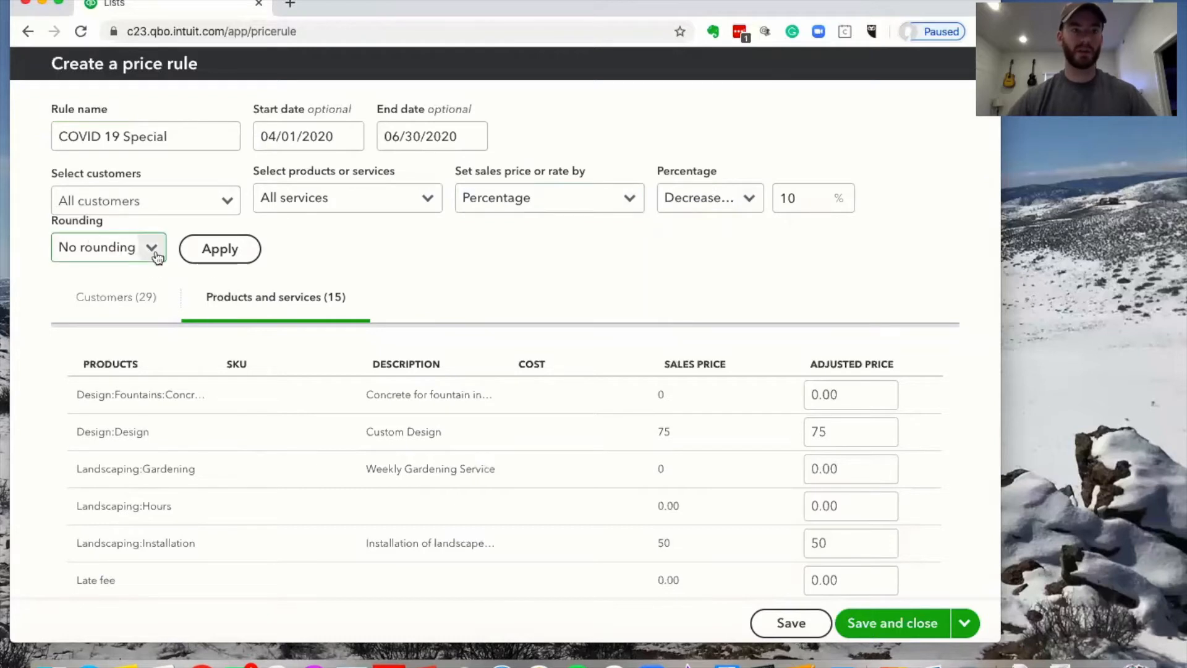
scroll(492, 306, down, 5)
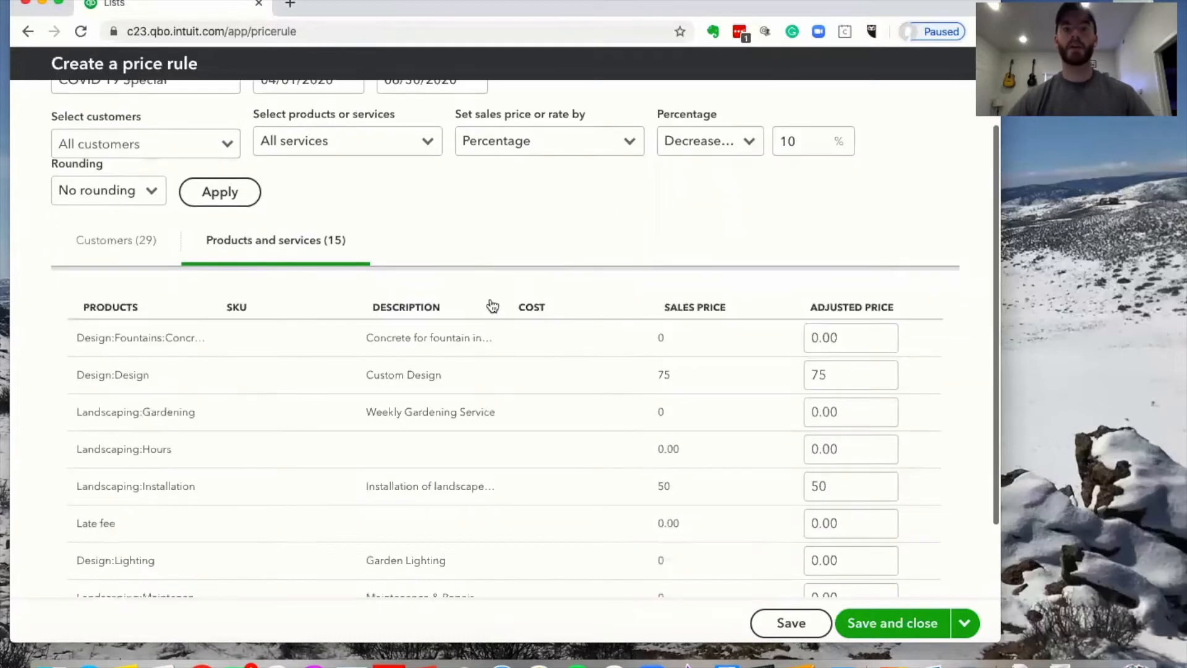
scroll(490, 304, down, 5)
scroll(492, 306, down, 1)
scroll(492, 306, up, 1)
scroll(492, 305, down, 1)
scroll(493, 306, up, 5)
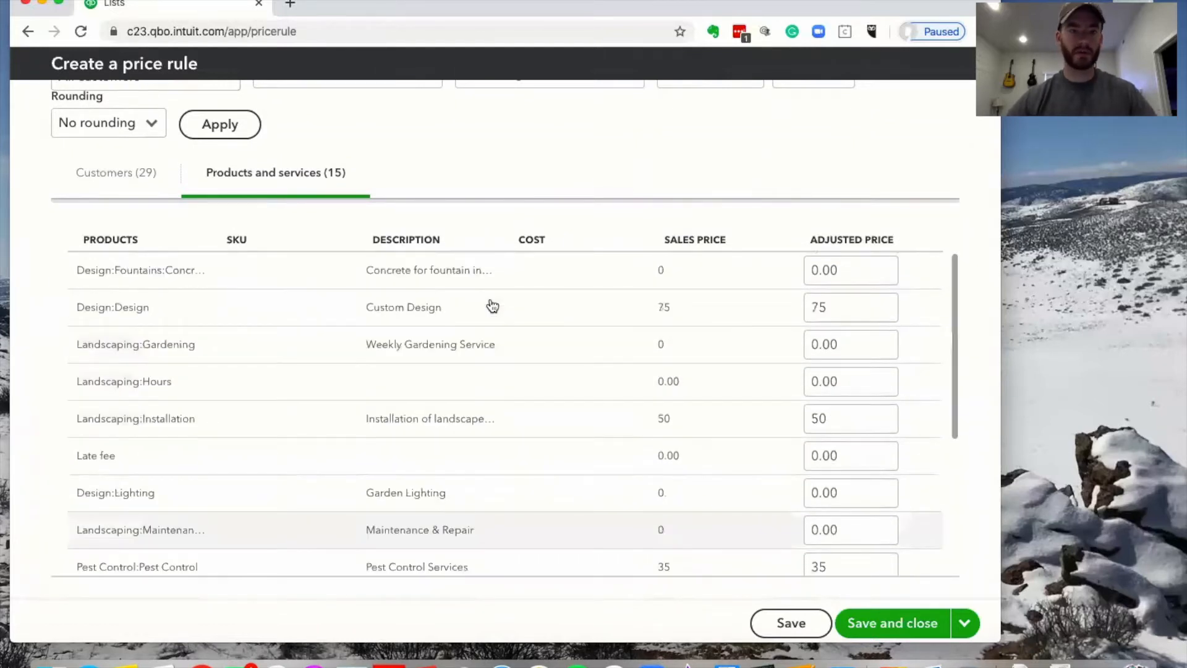
scroll(445, 270, up, 3)
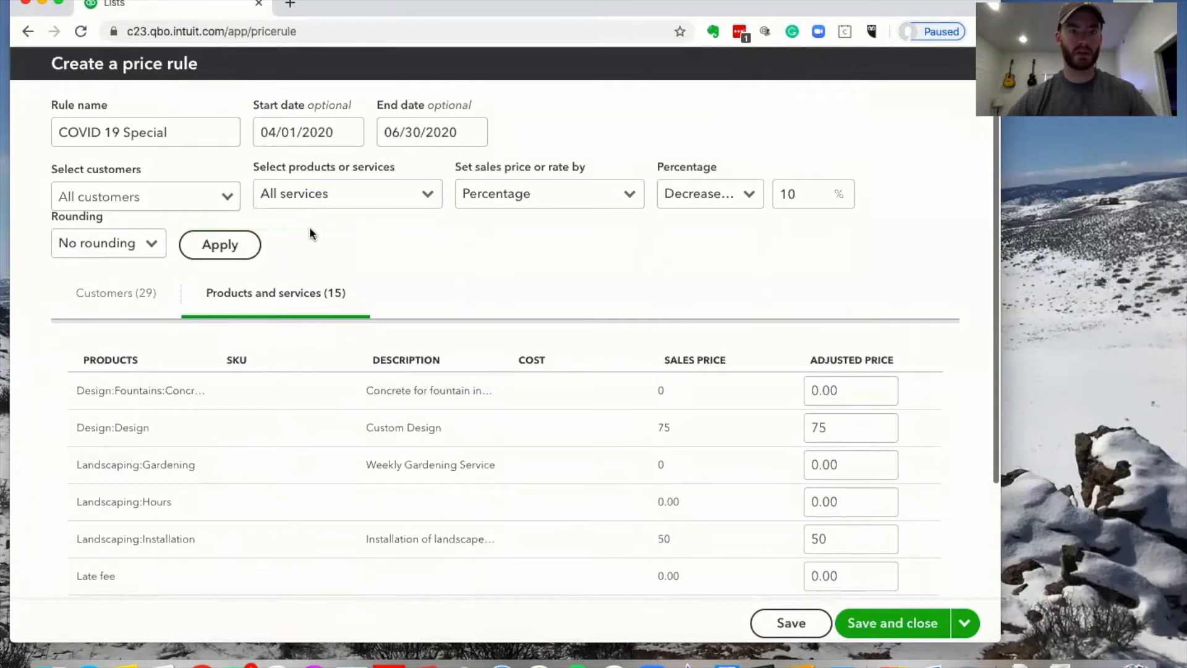
Apply the 10% decrease, check Design's 67.5 adjusted price, and save the COVID 19 Special rule
click(242, 248)
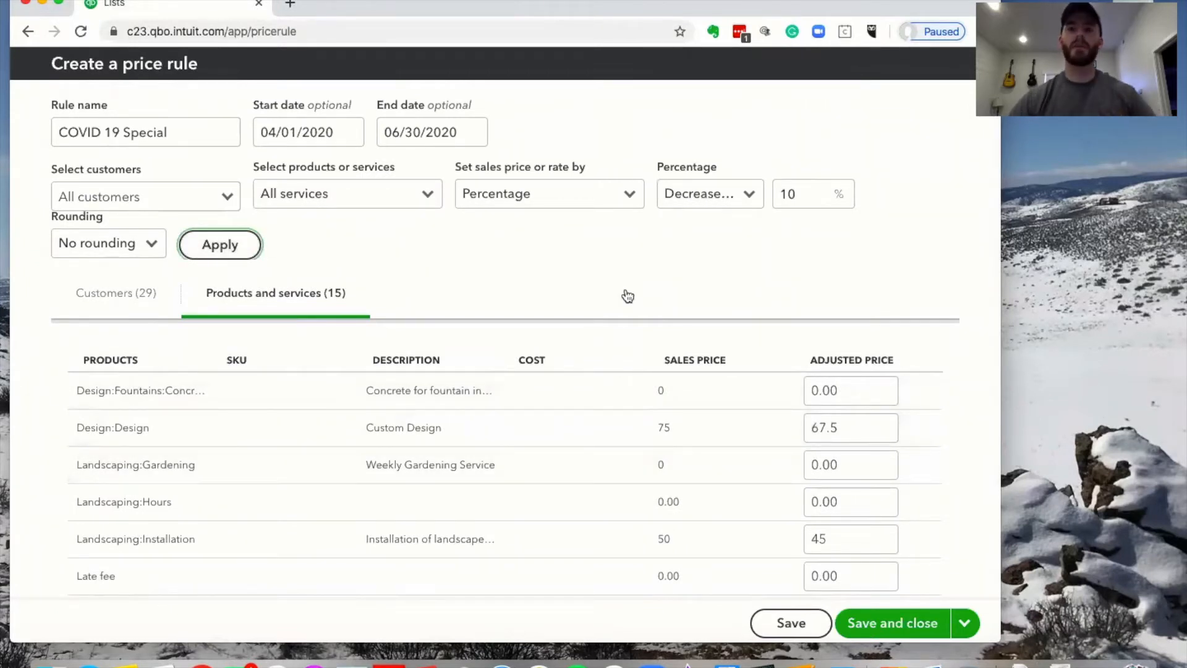
scroll(801, 349, down, 1)
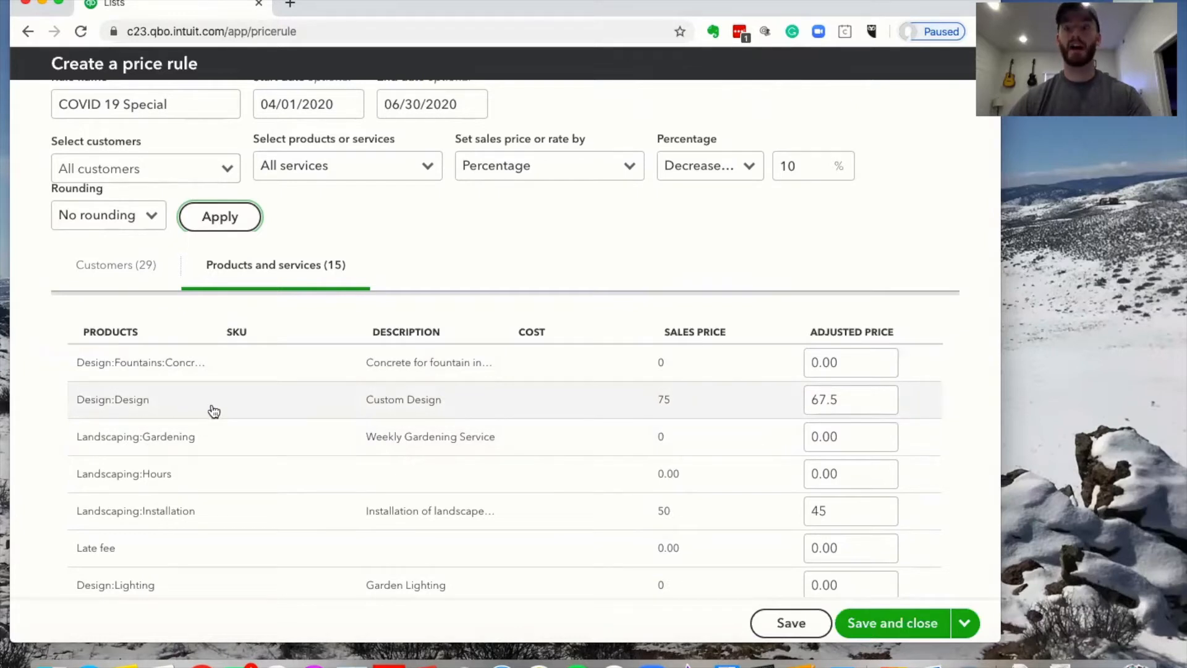
click(877, 399)
click(856, 401)
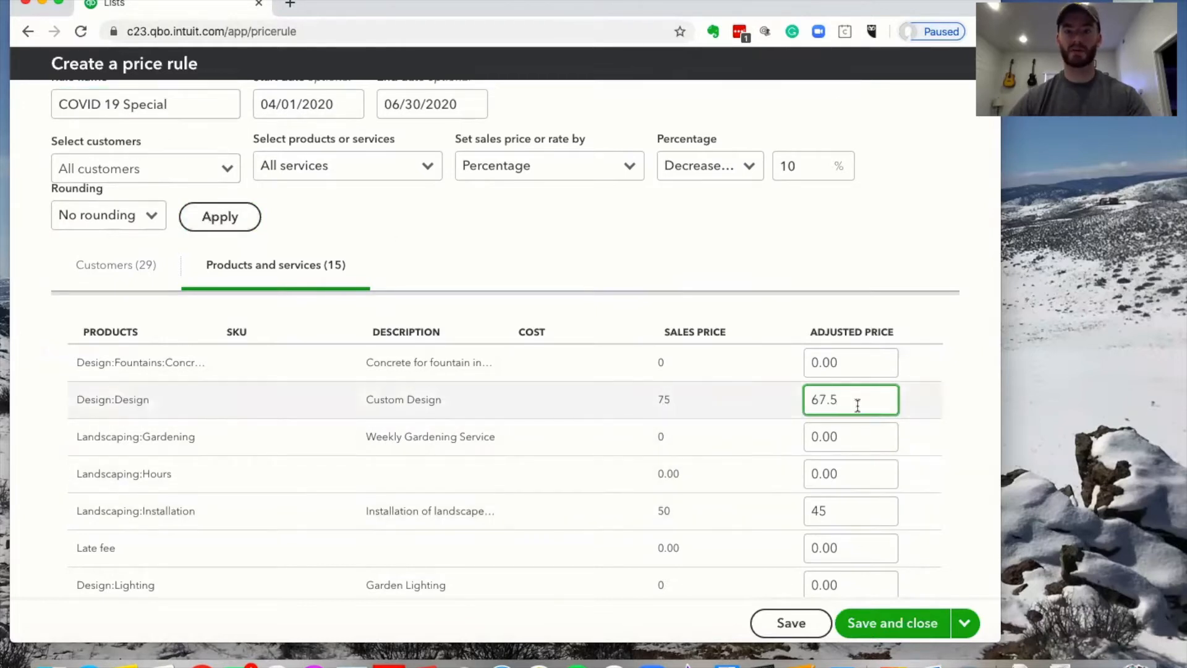
click(877, 252)
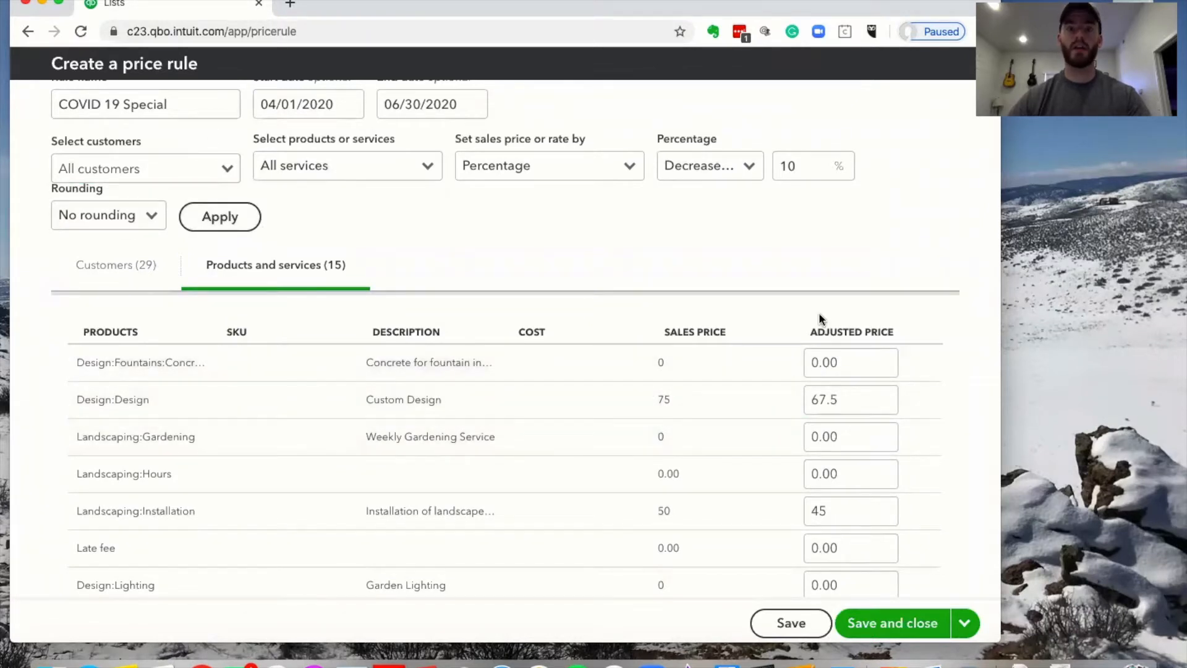
scroll(819, 312, down, 3)
click(839, 296)
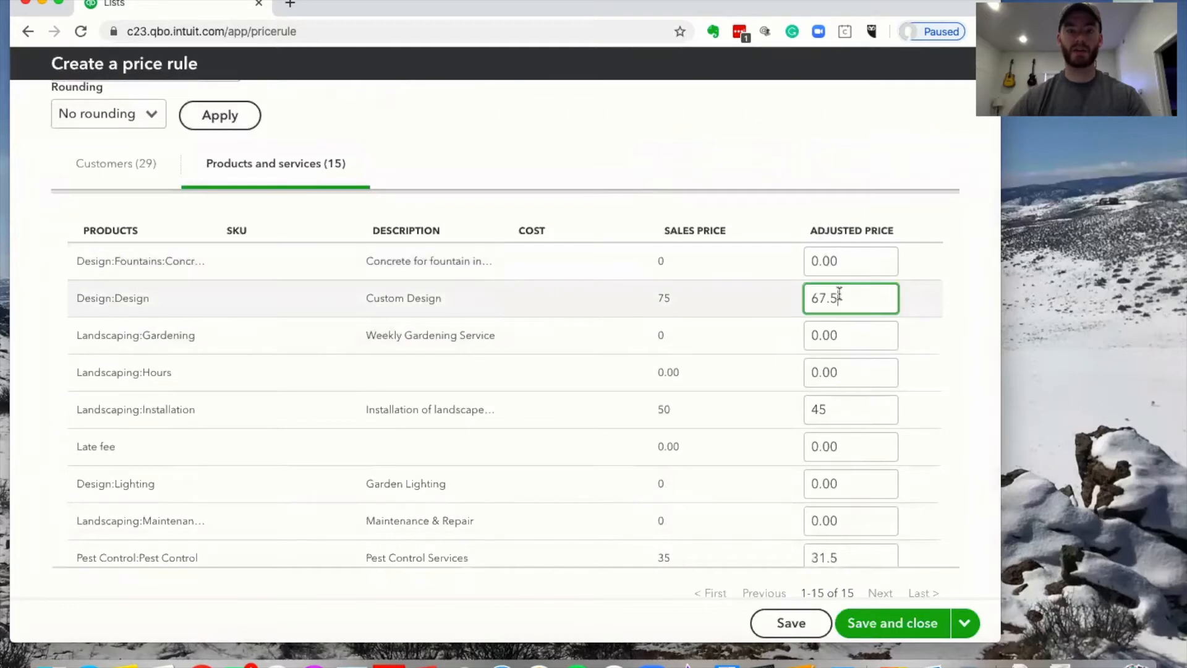
scroll(681, 346, down, 5)
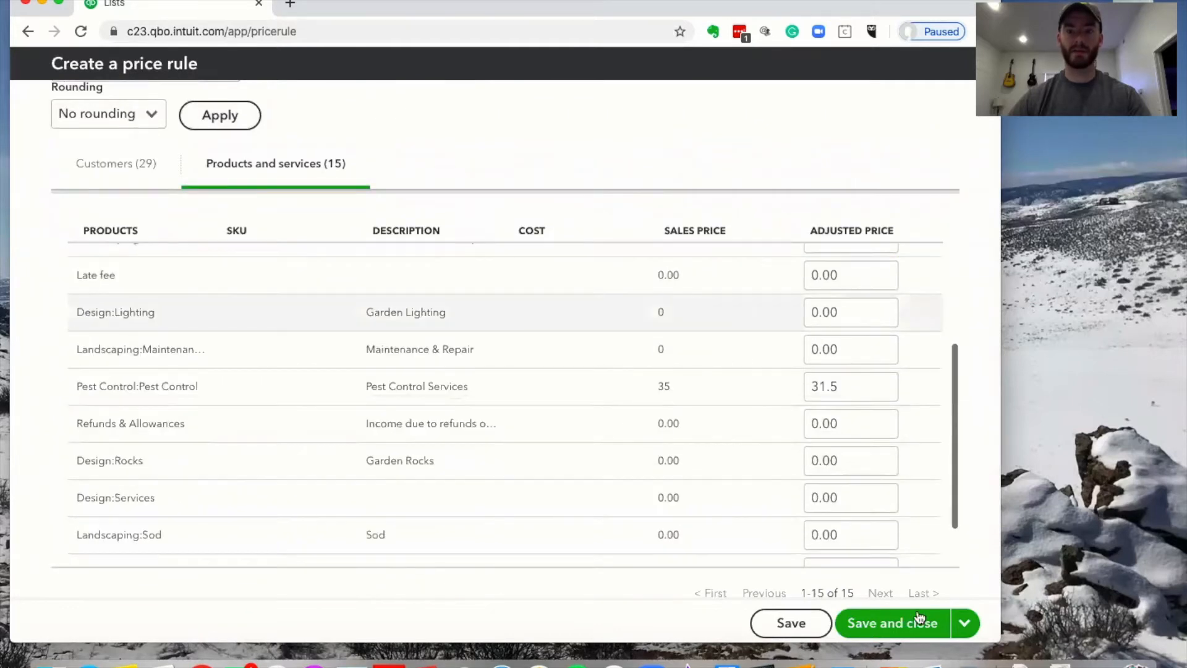
click(27, 31)
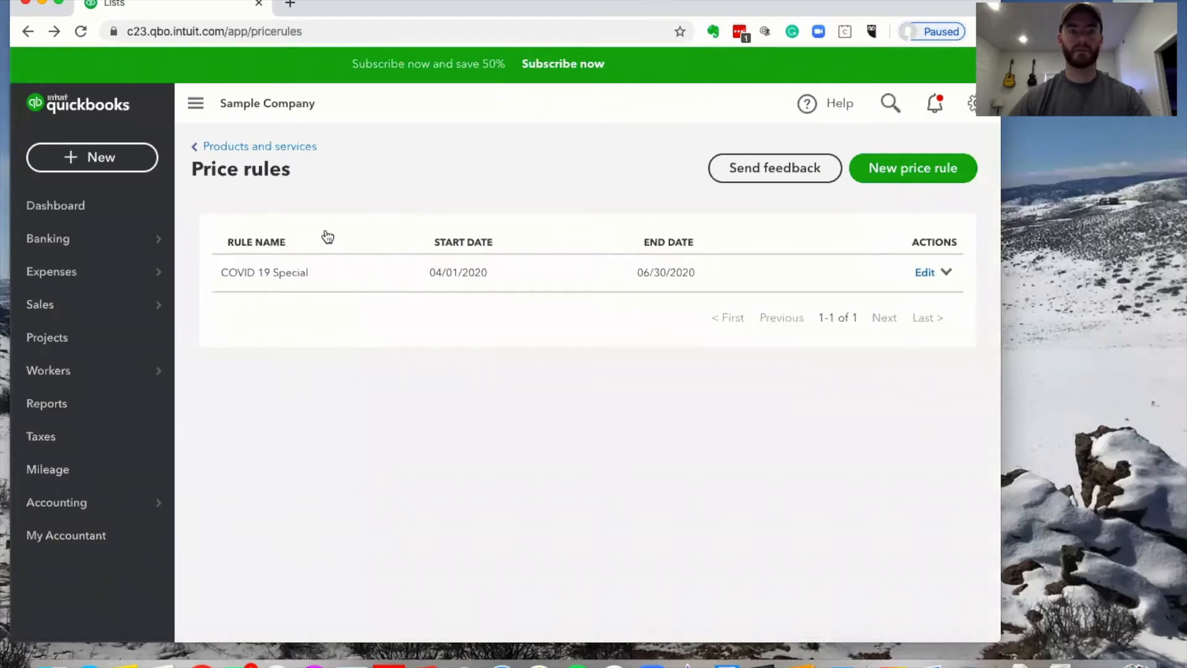
Duplicate the QuickBooks browser tab, then return to the original one
click(971, 104)
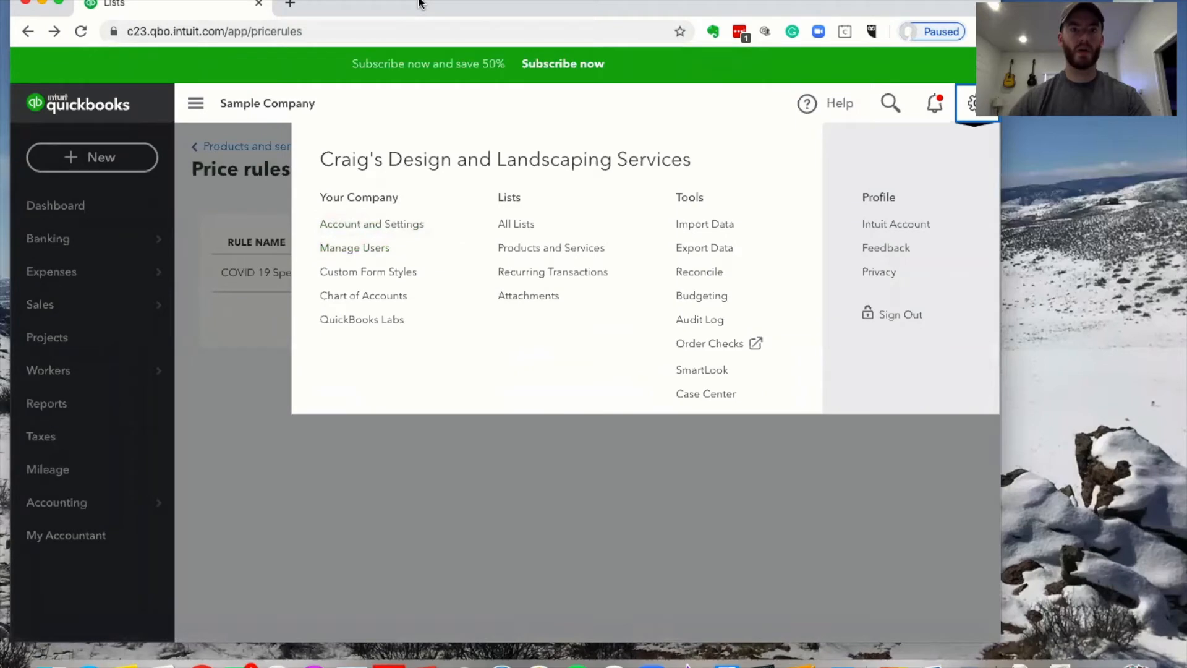
right_click(177, 6)
click(186, 48)
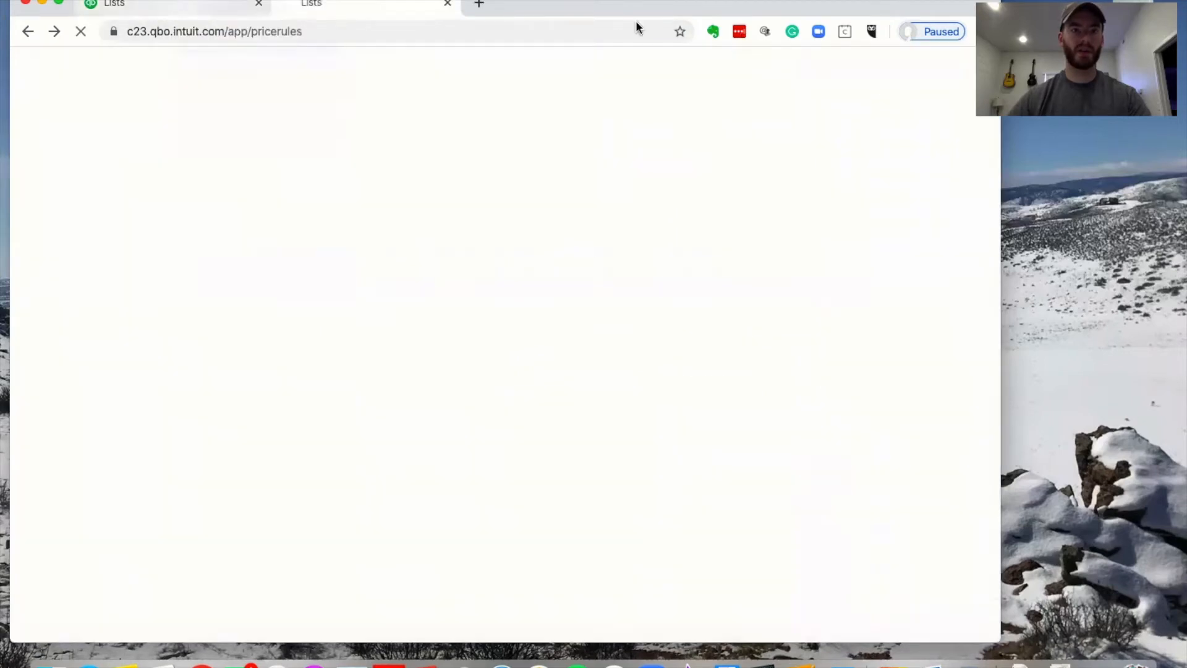
click(172, 7)
Start a new blank invoice from the + New menu instead of a received payment
click(57, 195)
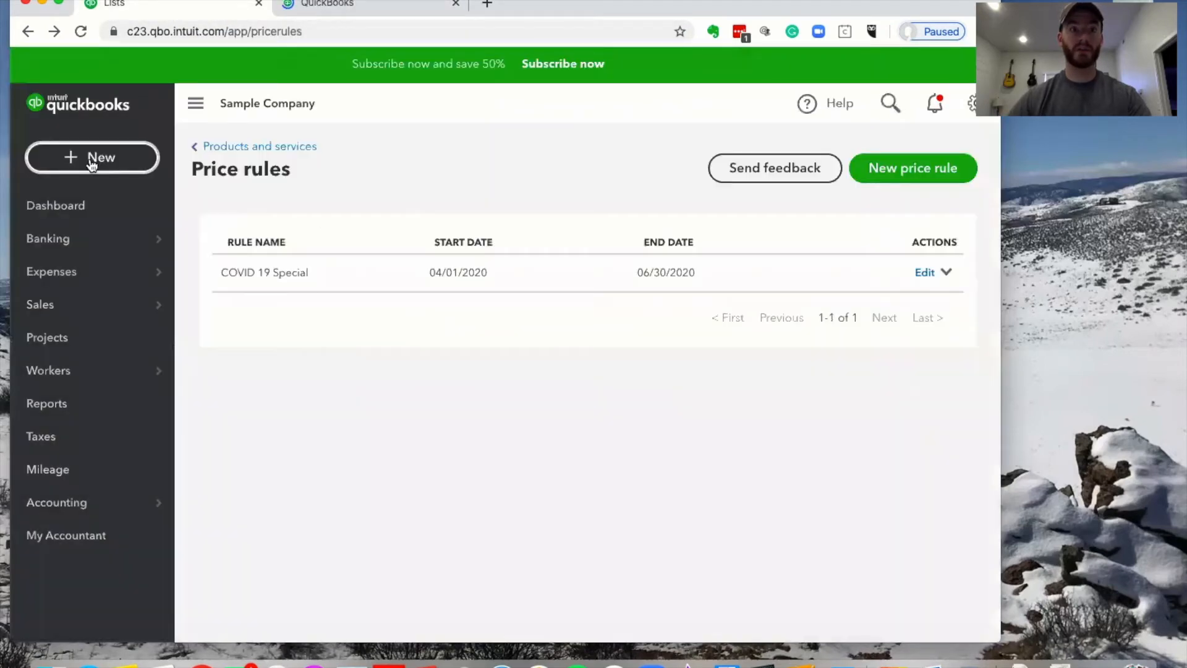
click(89, 160)
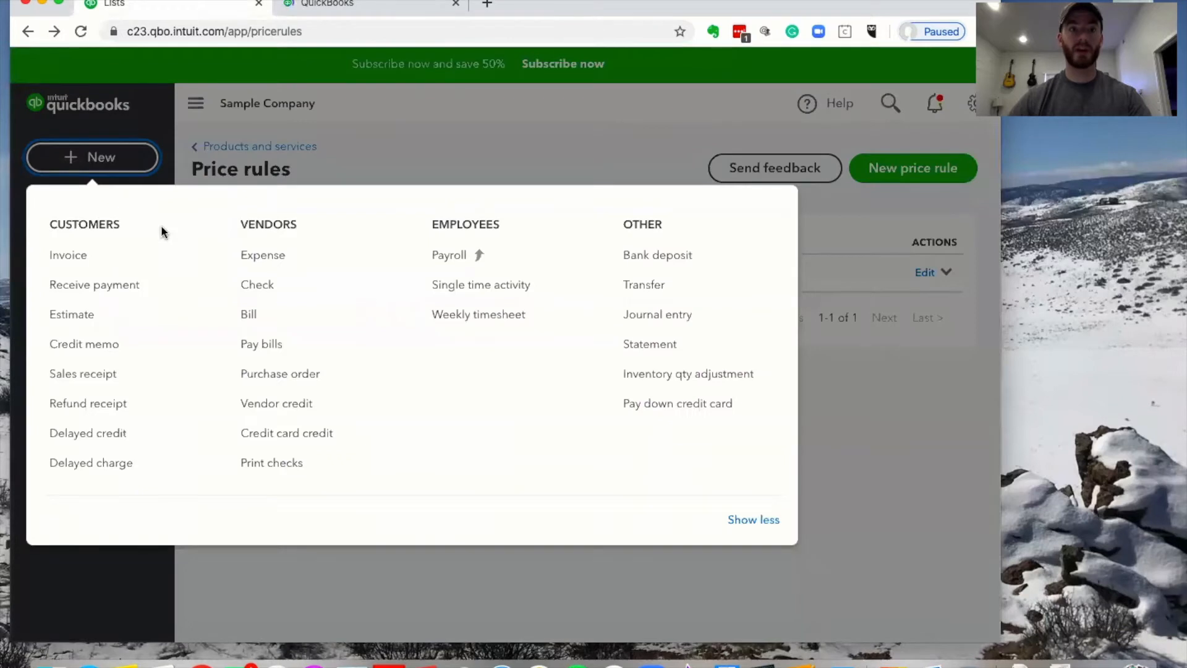
click(97, 278)
click(102, 159)
click(71, 254)
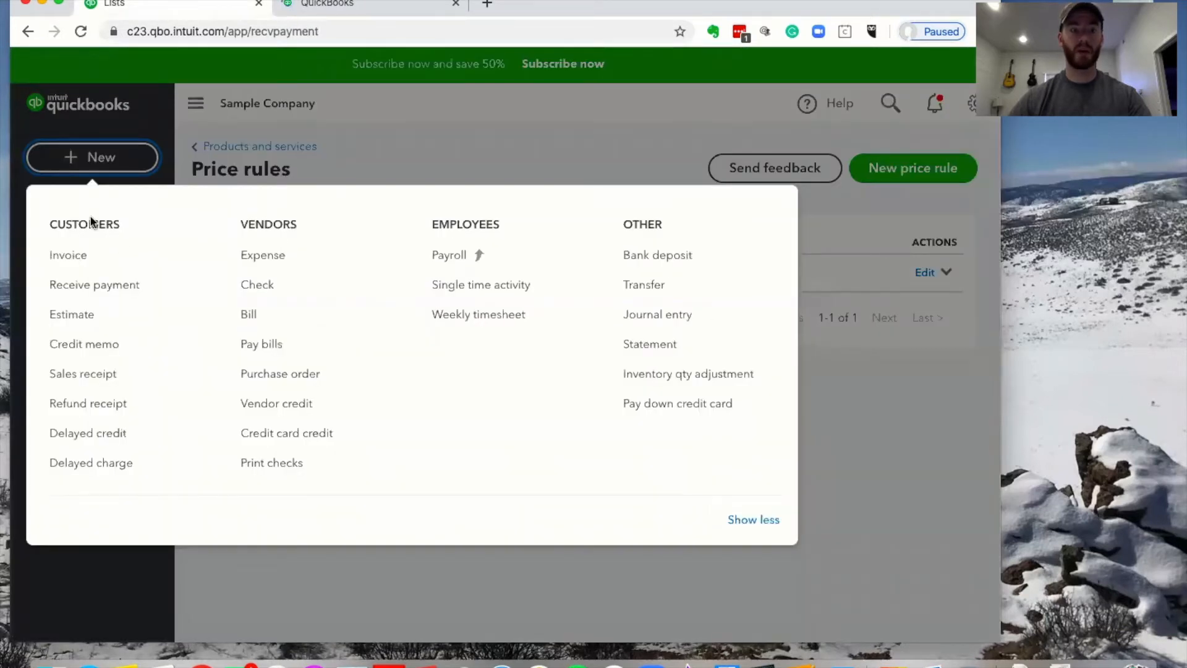
click(354, 6)
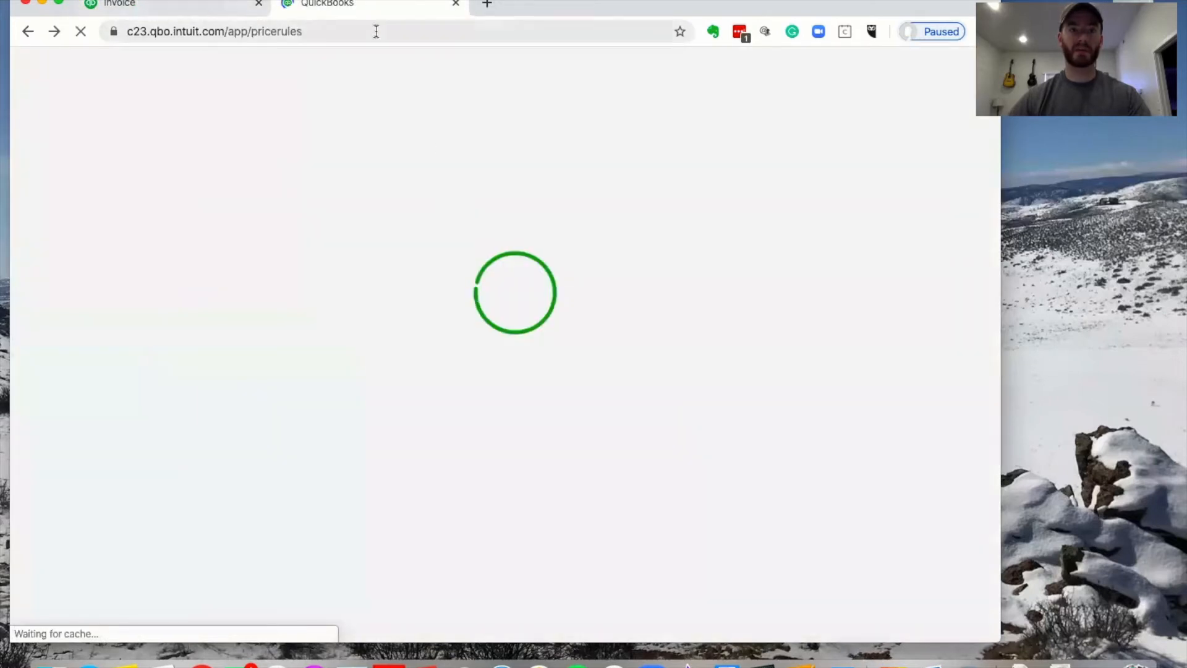
click(164, 7)
click(73, 255)
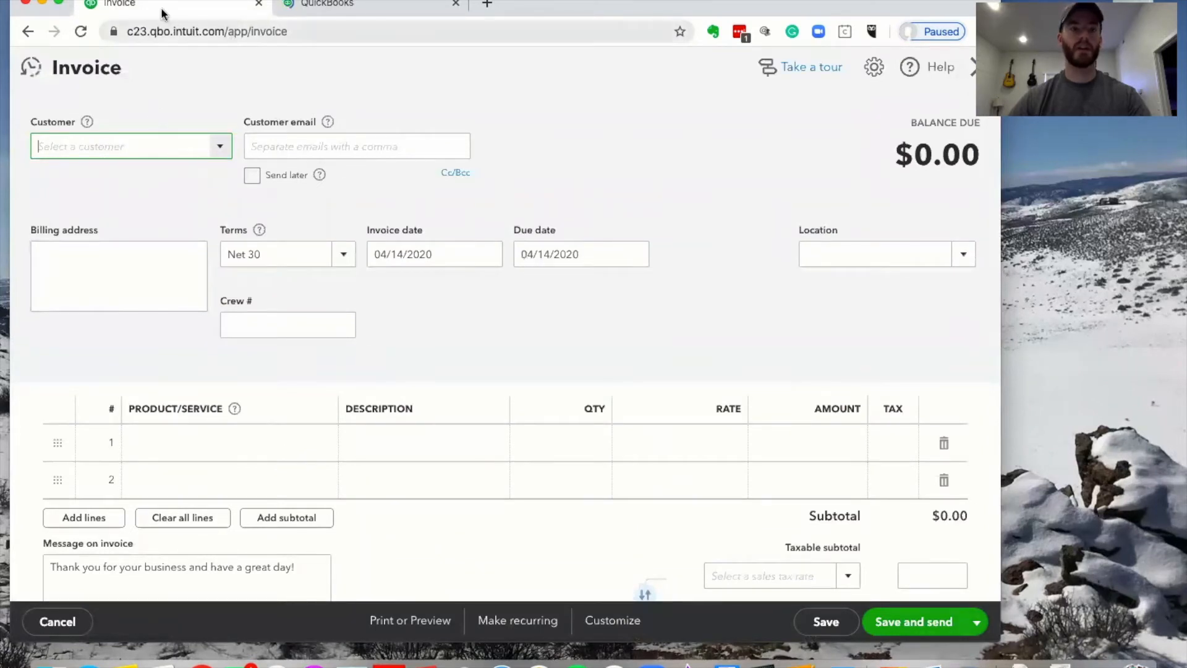
click(365, 7)
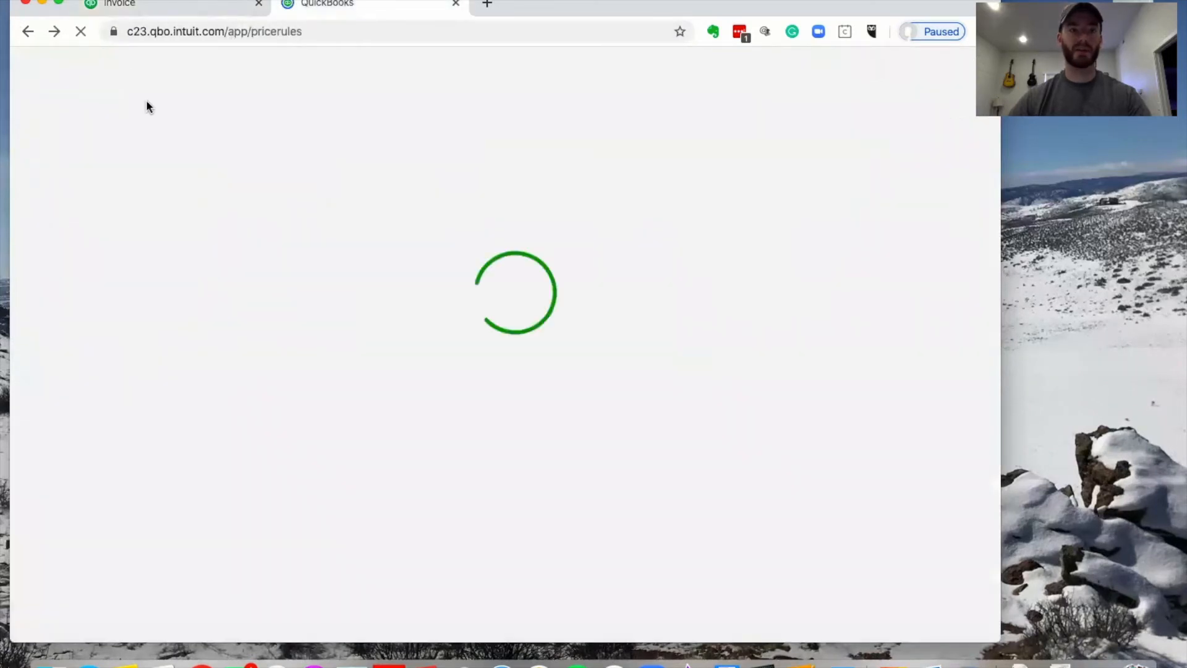
click(95, 125)
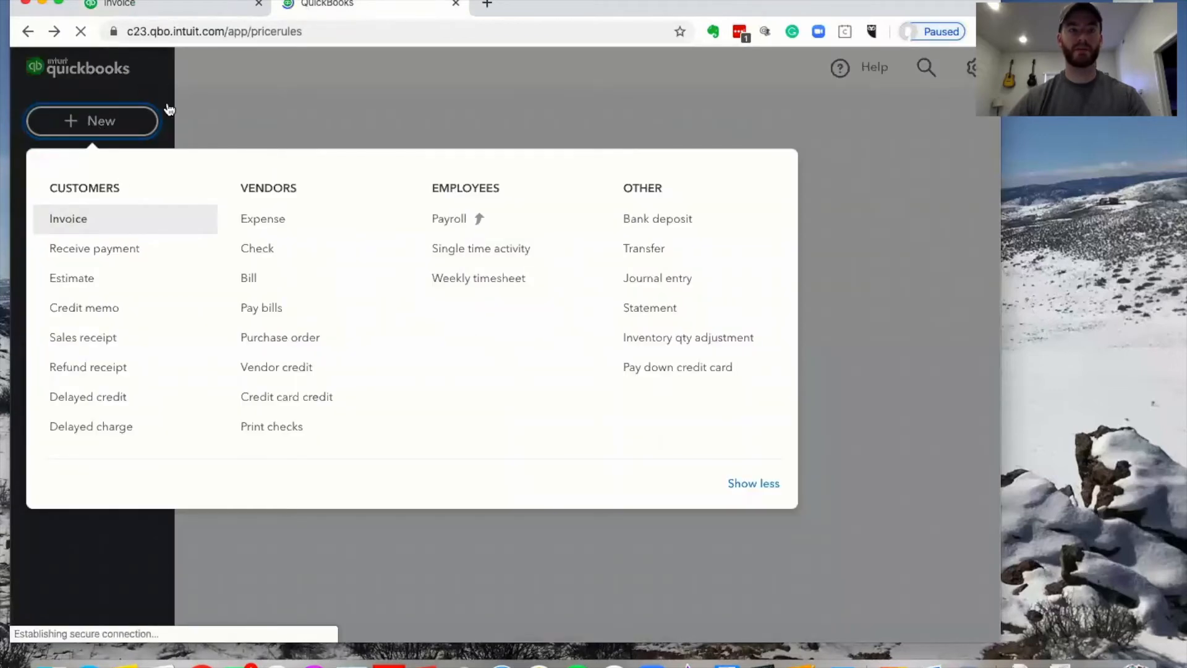
click(83, 220)
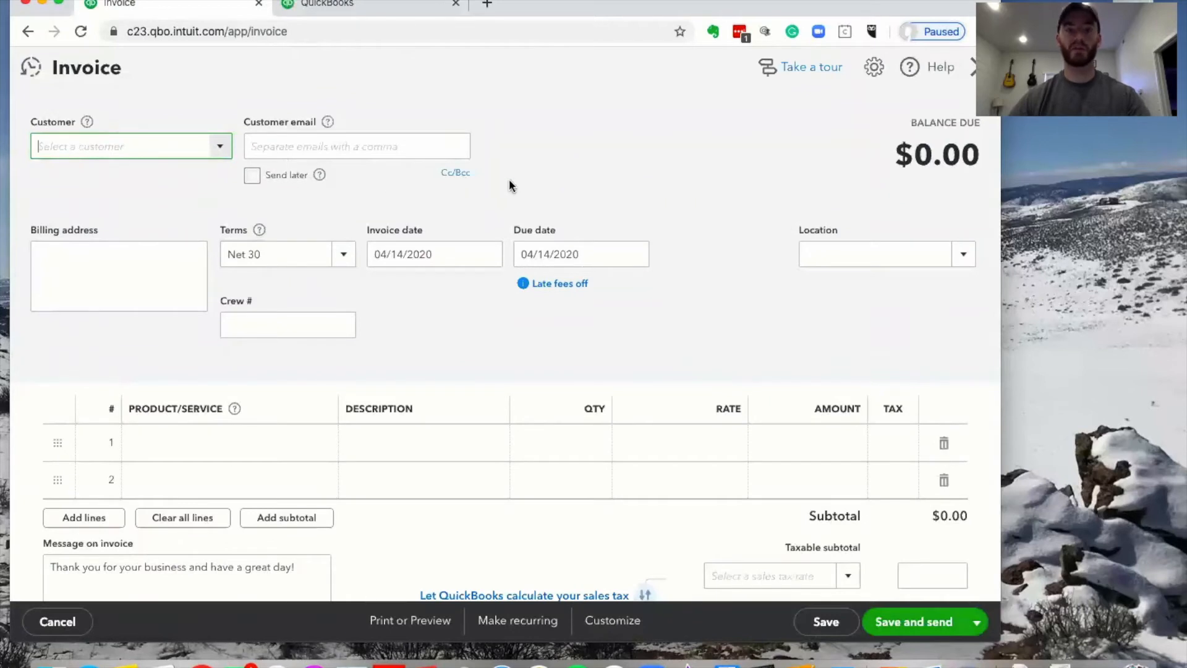
click(224, 159)
scroll(167, 199, down, 5)
scroll(167, 198, down, 7)
scroll(148, 241, up, 12)
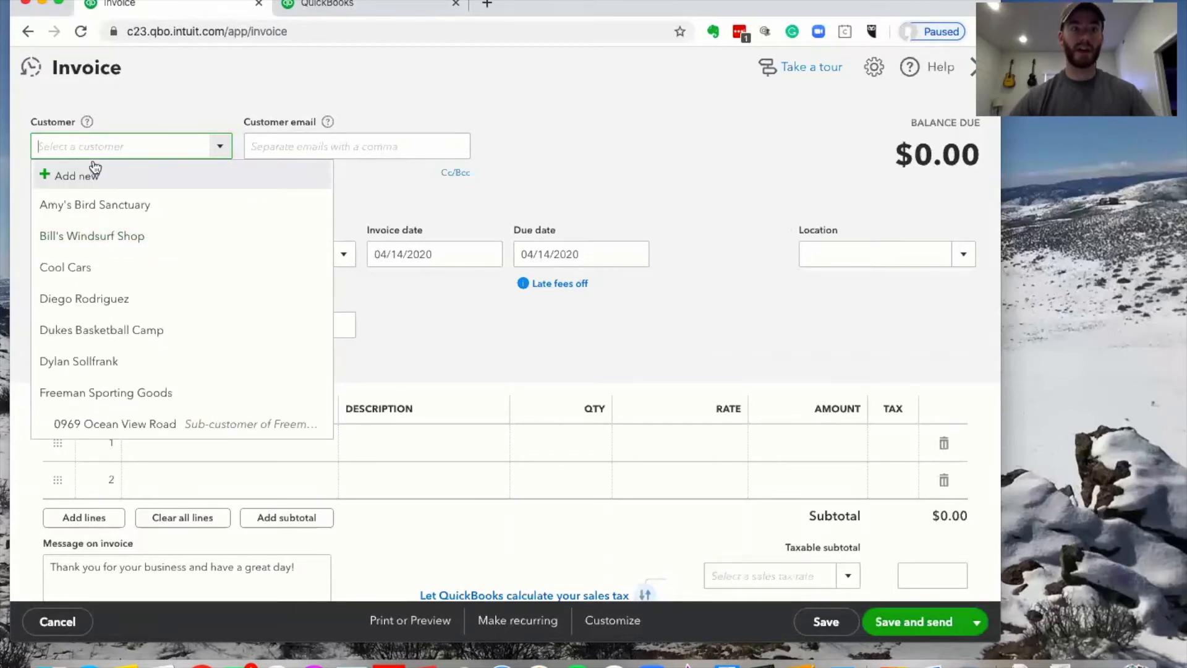
text(add new)
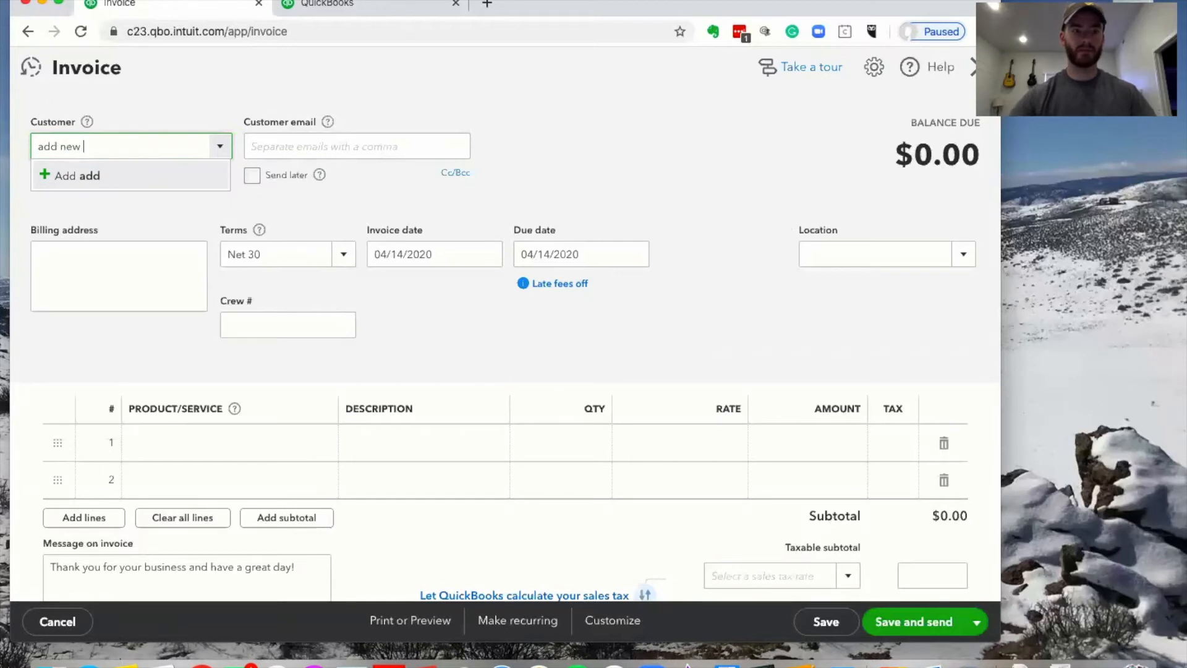
click(222, 147)
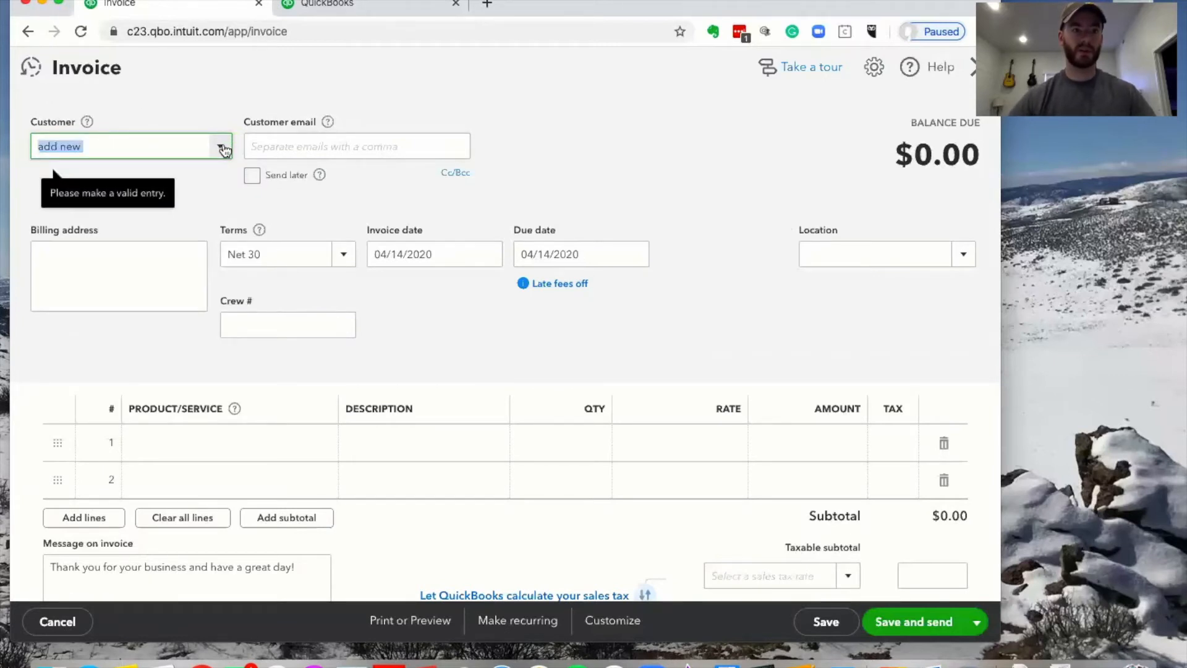
click(225, 149)
click(224, 145)
click(110, 146)
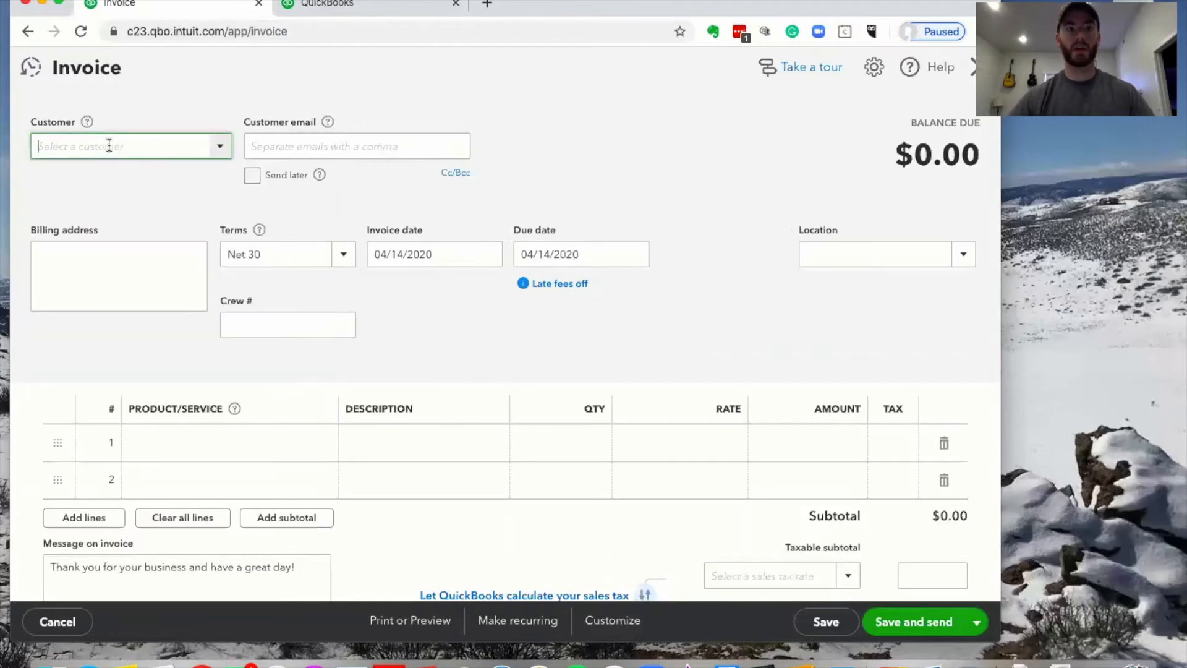
text(add new)
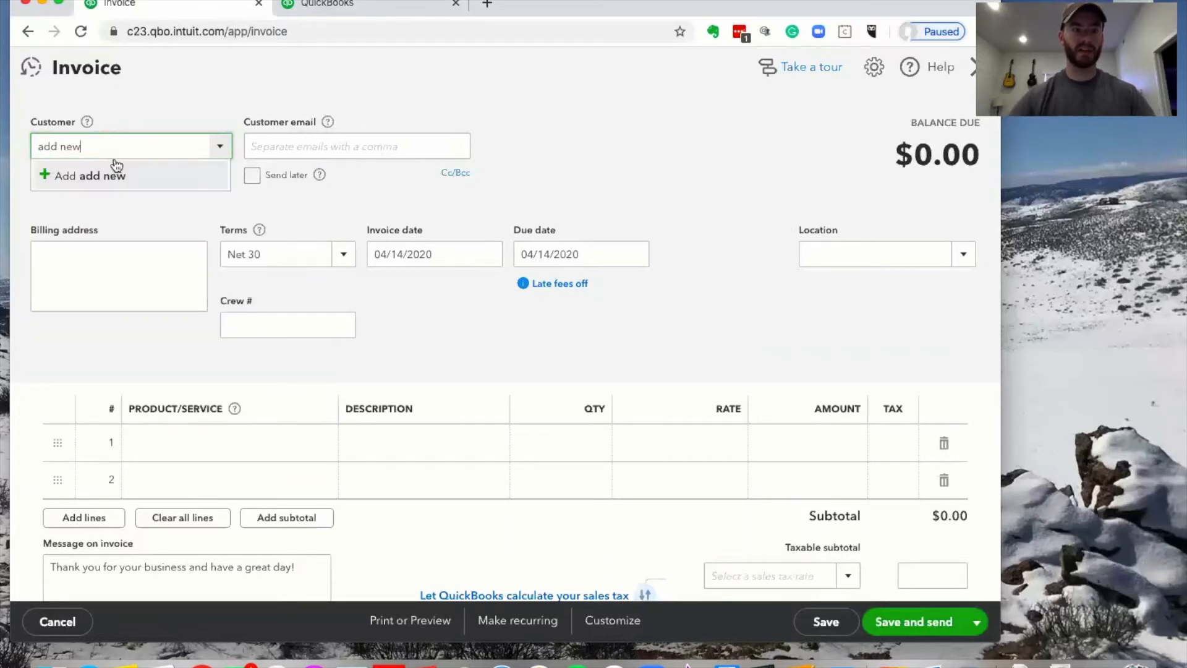
click(117, 175)
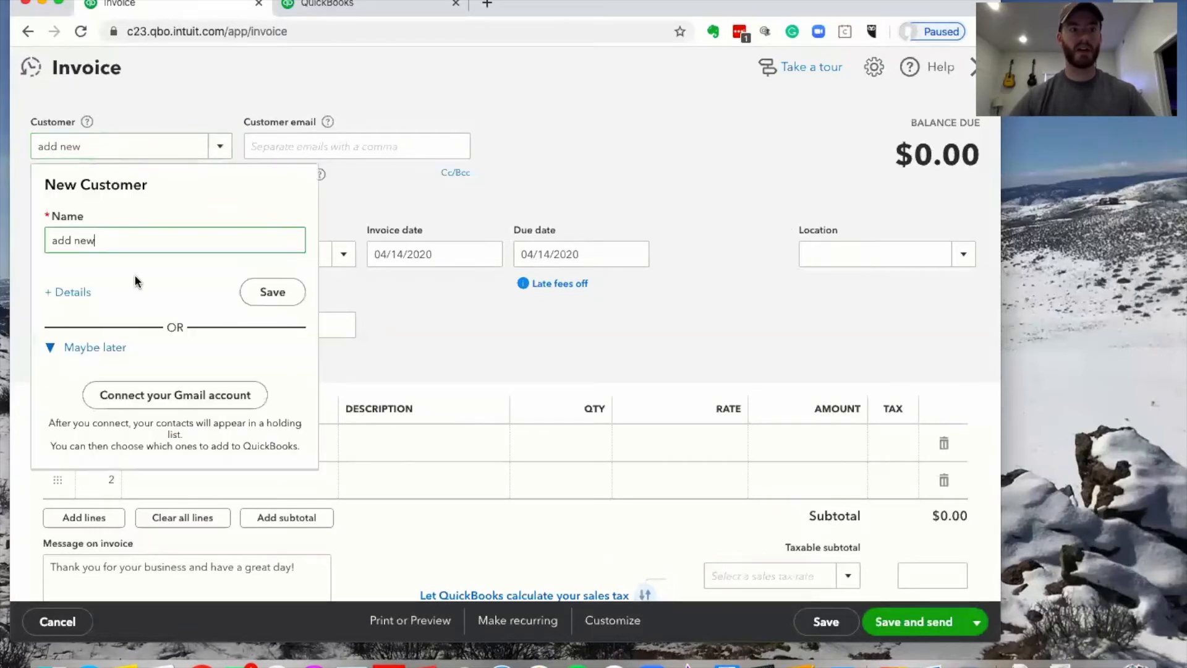
click(83, 293)
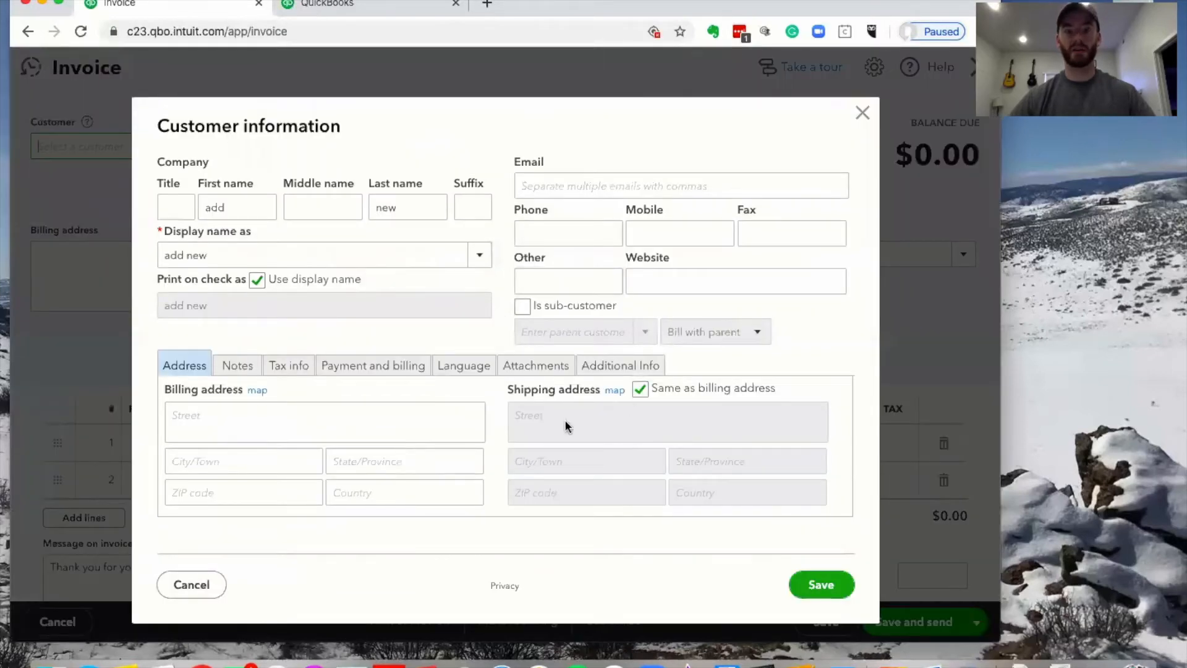
click(584, 188)
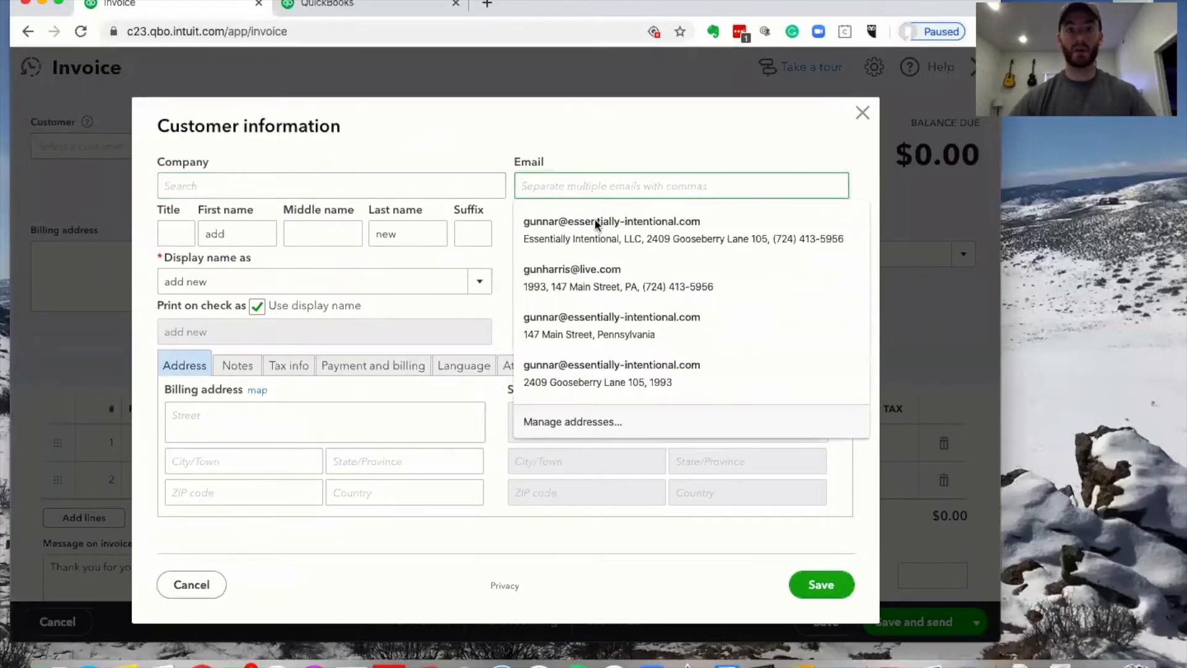
click(458, 146)
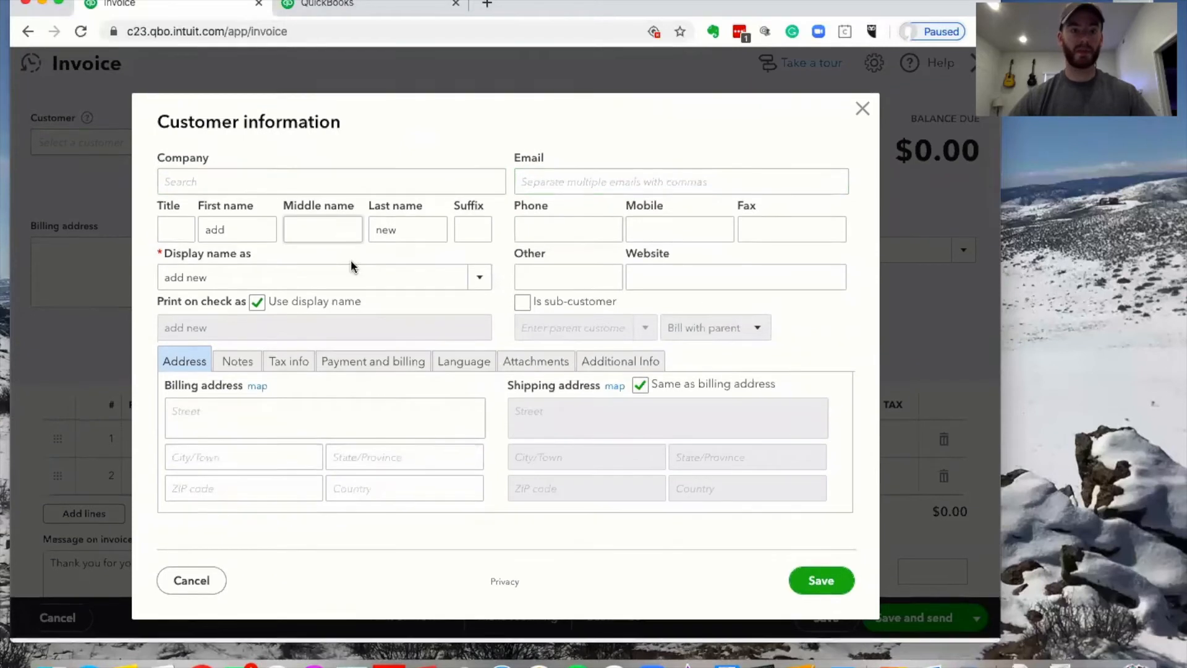
click(861, 114)
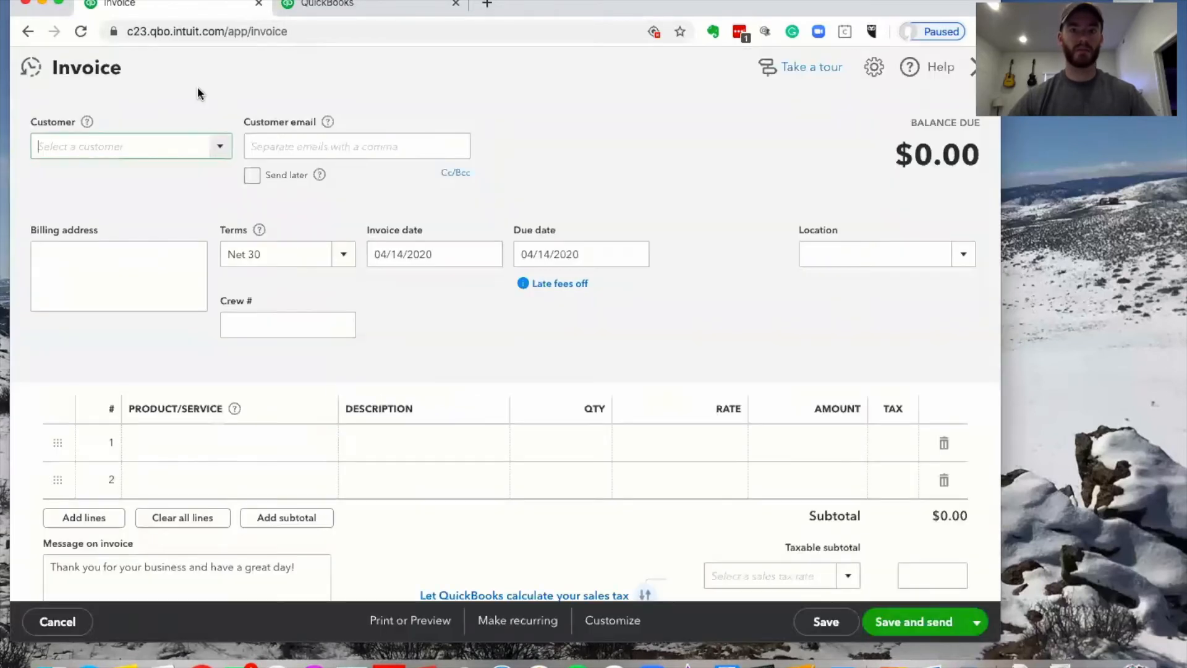
Choose Cool Cars as the customer and mark the invoice Send later
click(225, 146)
click(138, 262)
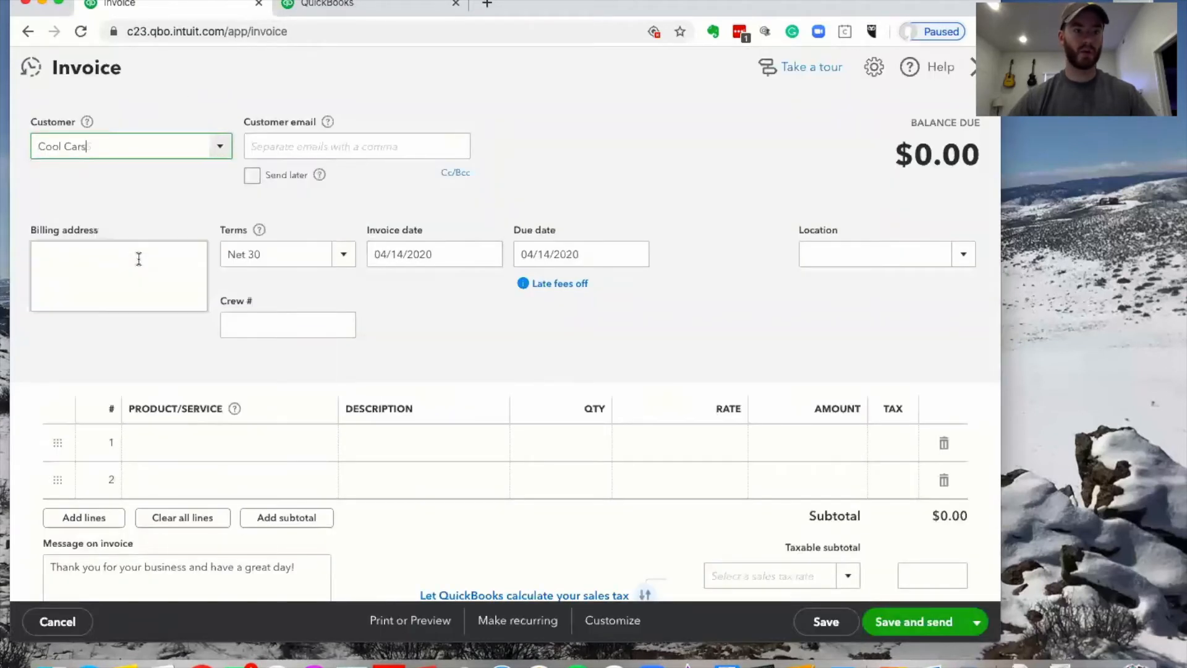
click(543, 99)
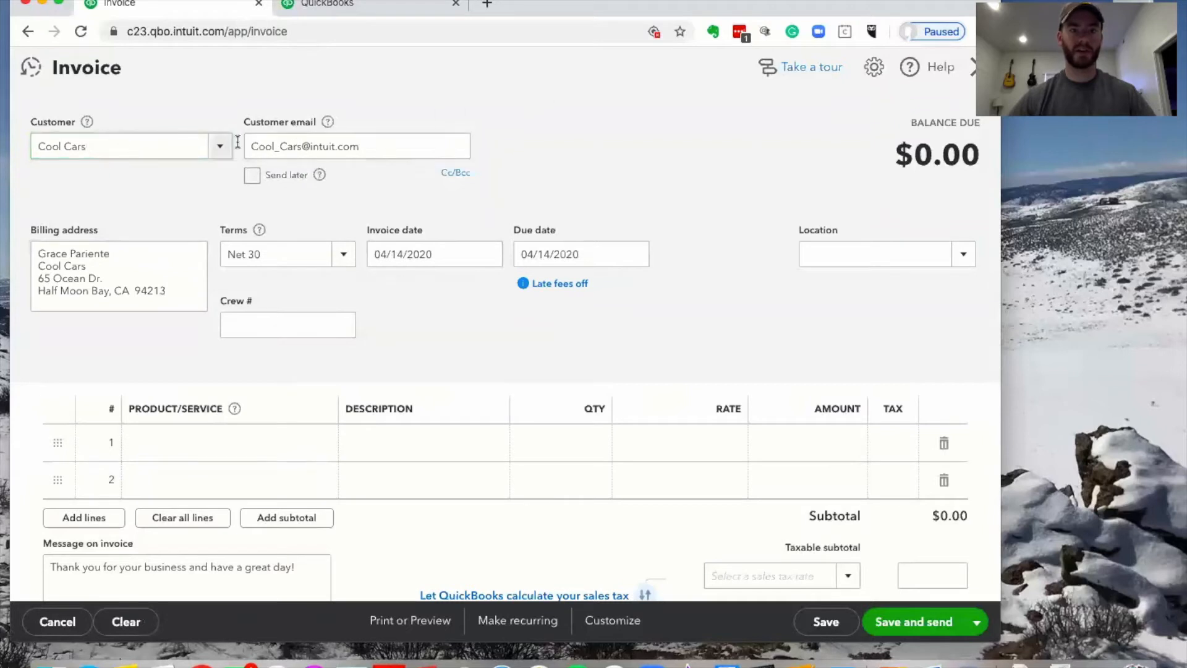
click(253, 176)
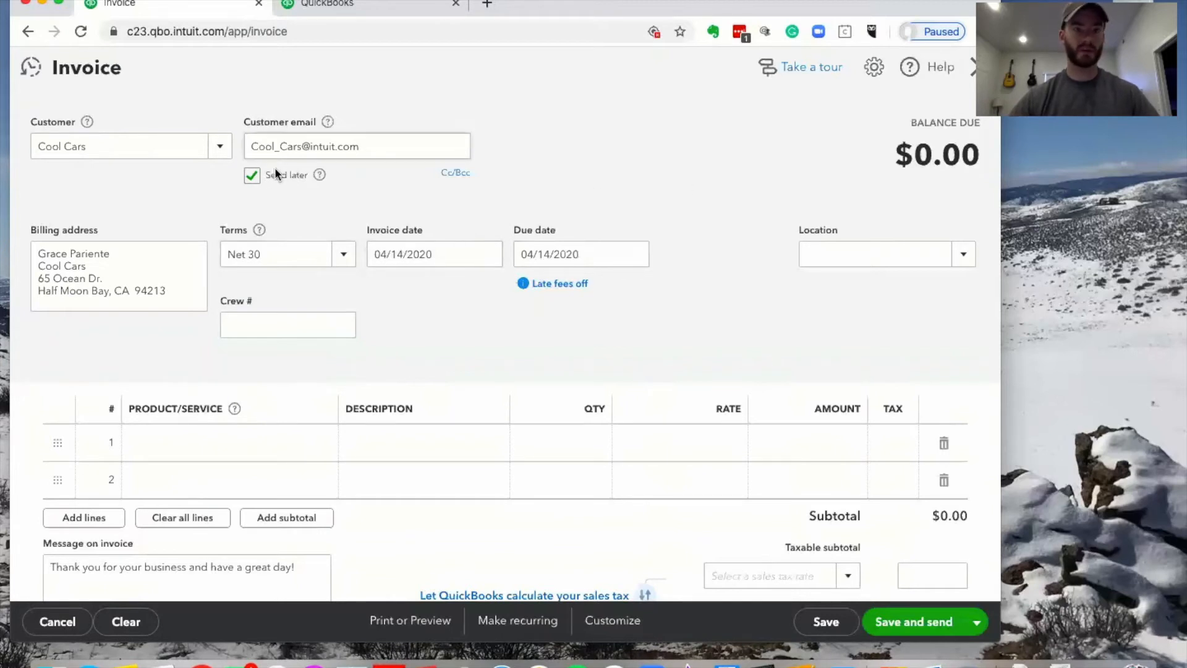
Keep Net 30 terms and date the invoice 05/01/2020, due 05/31/2020
click(344, 255)
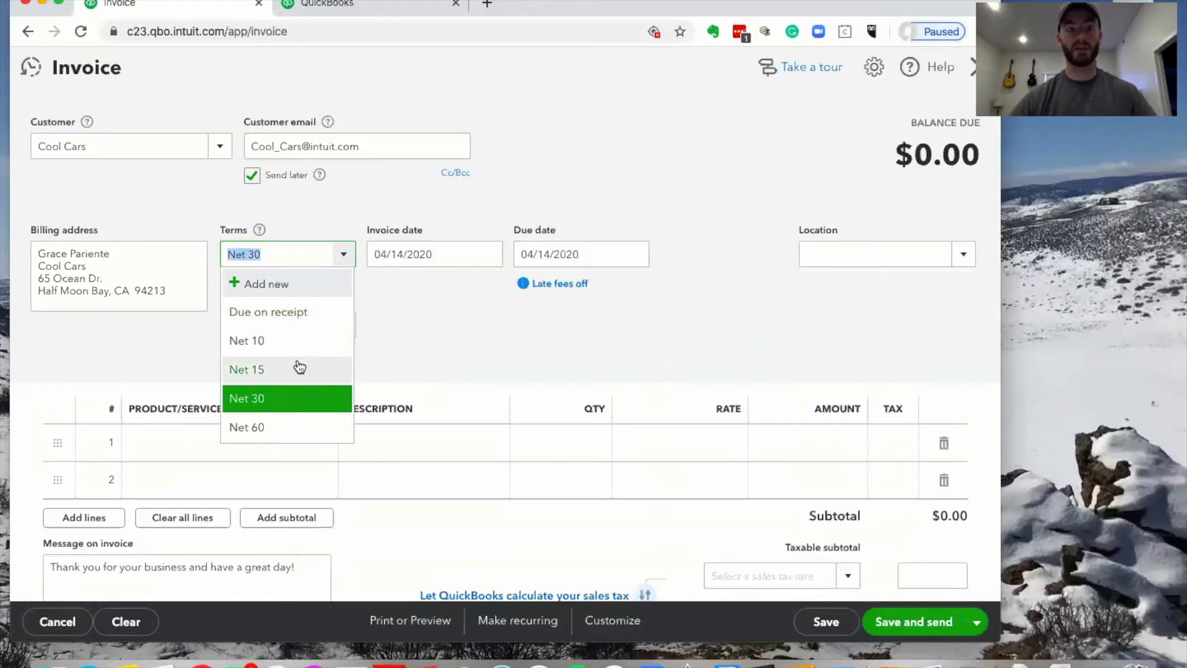
click(483, 260)
click(483, 259)
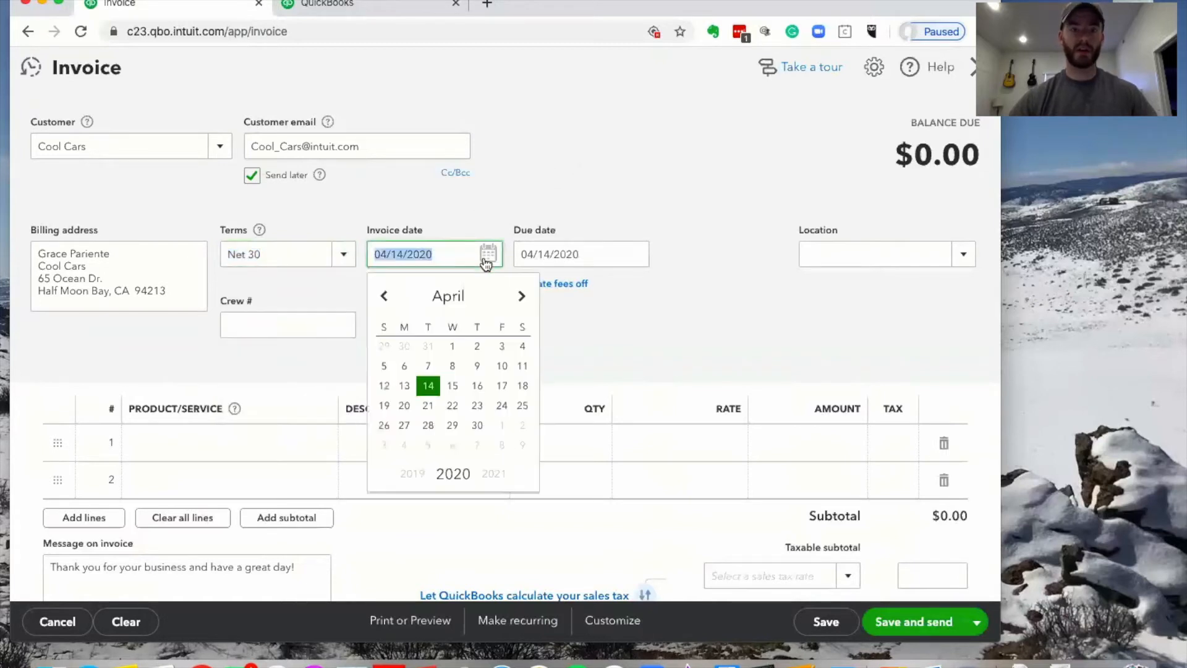
click(498, 421)
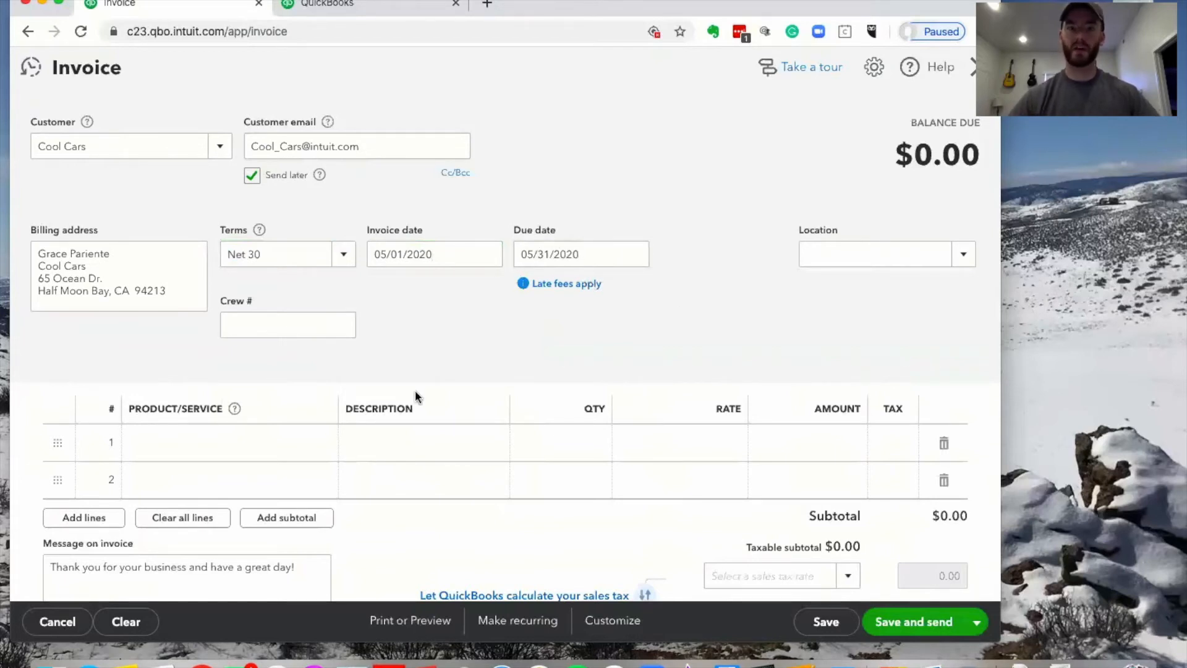
Open the empty Locations list from All Lists in the second tab
click(959, 266)
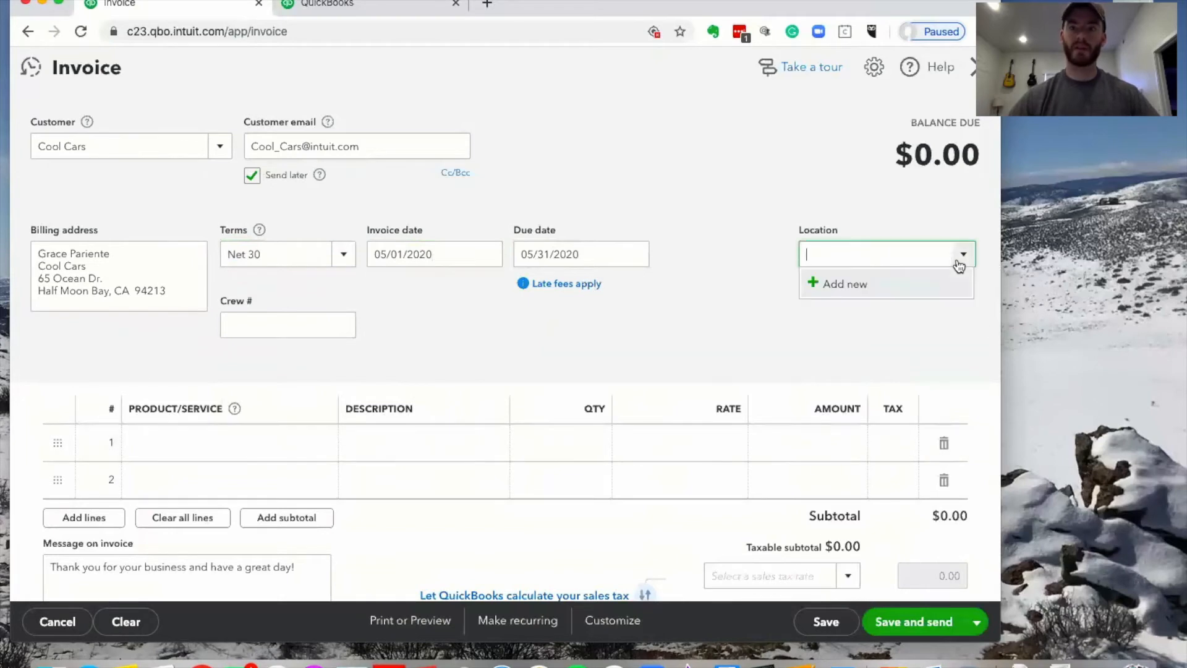
click(840, 233)
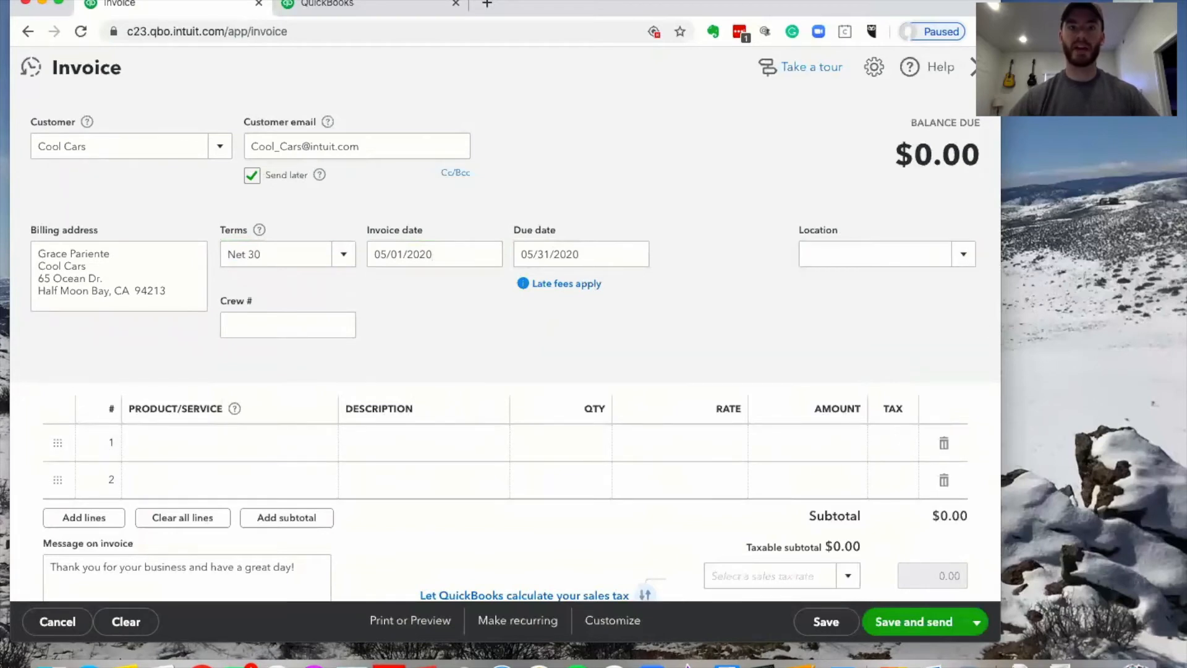
click(371, 5)
click(969, 116)
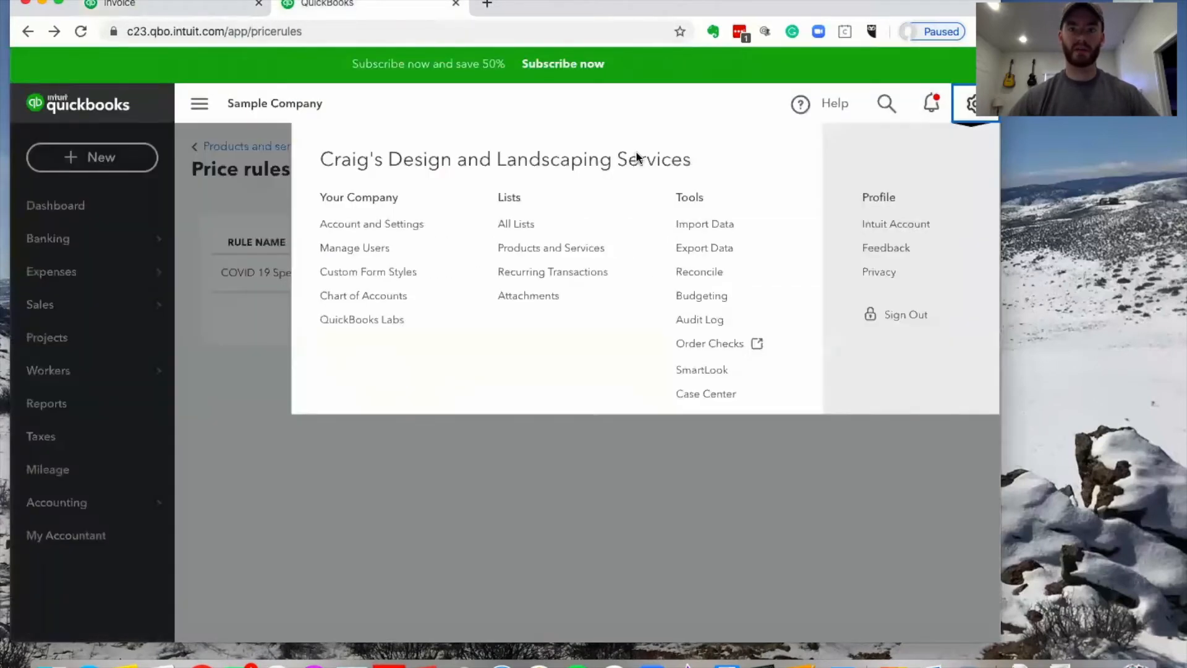
click(549, 221)
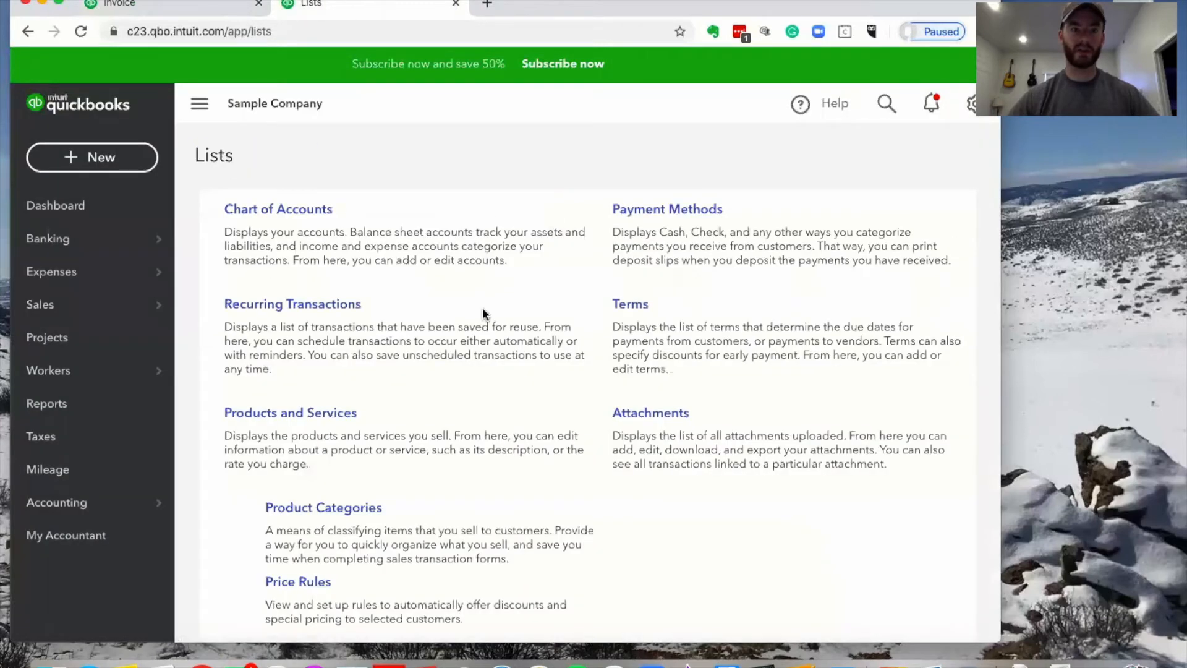
scroll(483, 306, down, 5)
click(260, 481)
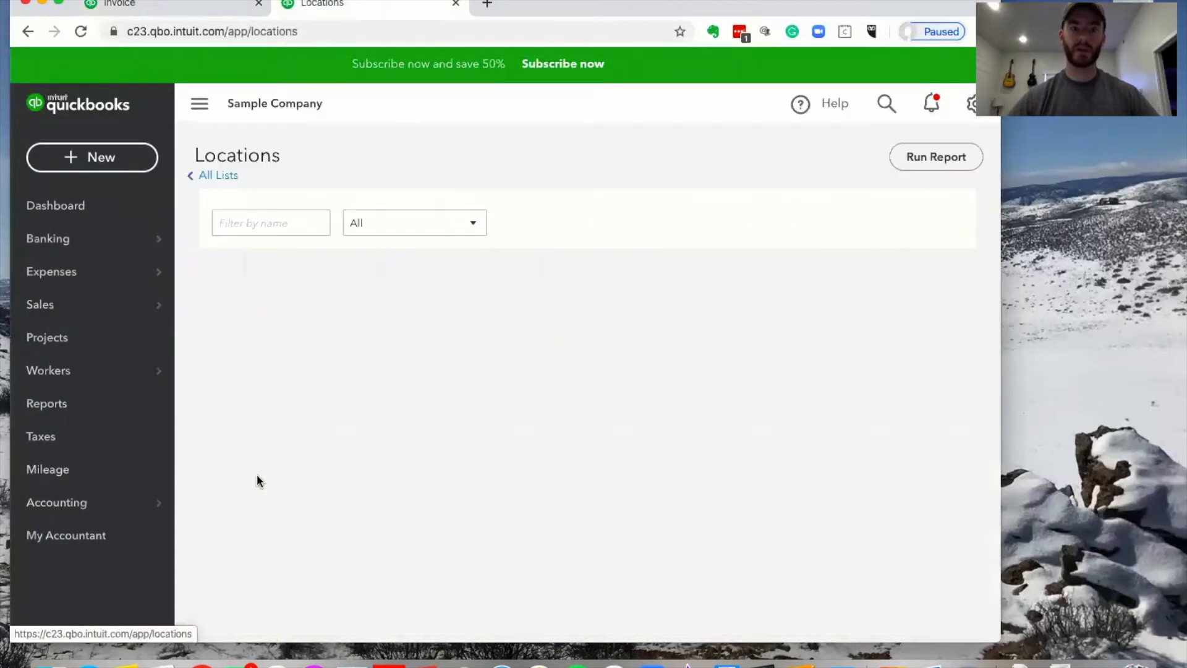
Cancel the new location there and choose + Add new in the invoice's Location dropdown
click(955, 158)
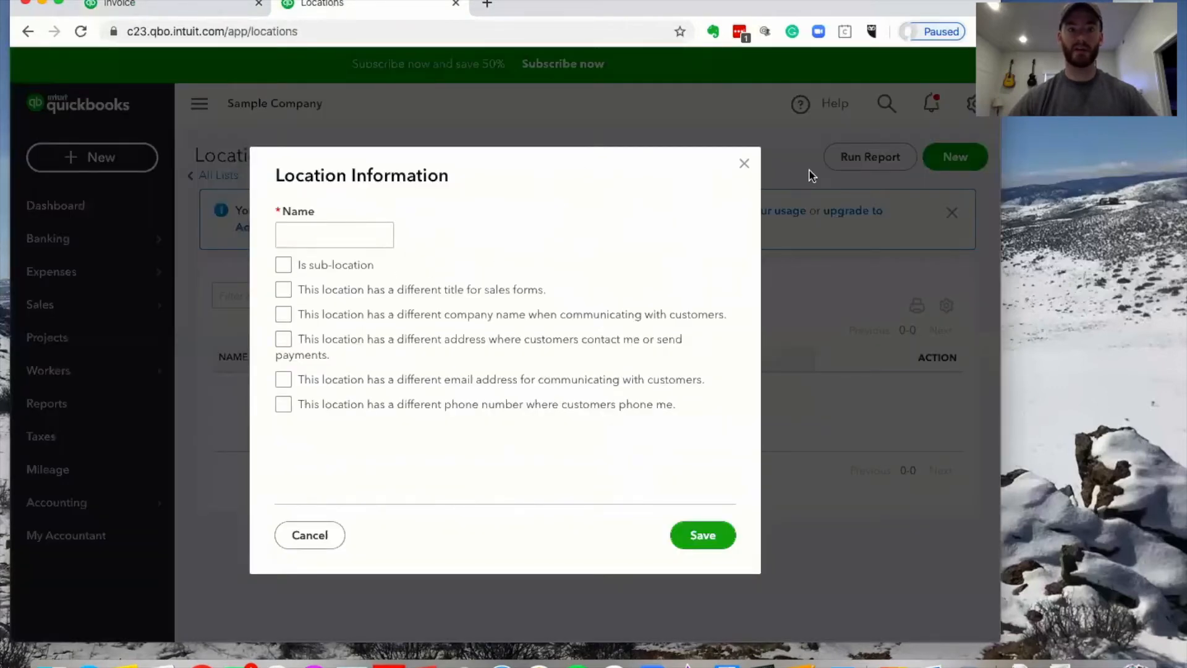
click(744, 162)
click(168, 6)
click(966, 265)
click(881, 290)
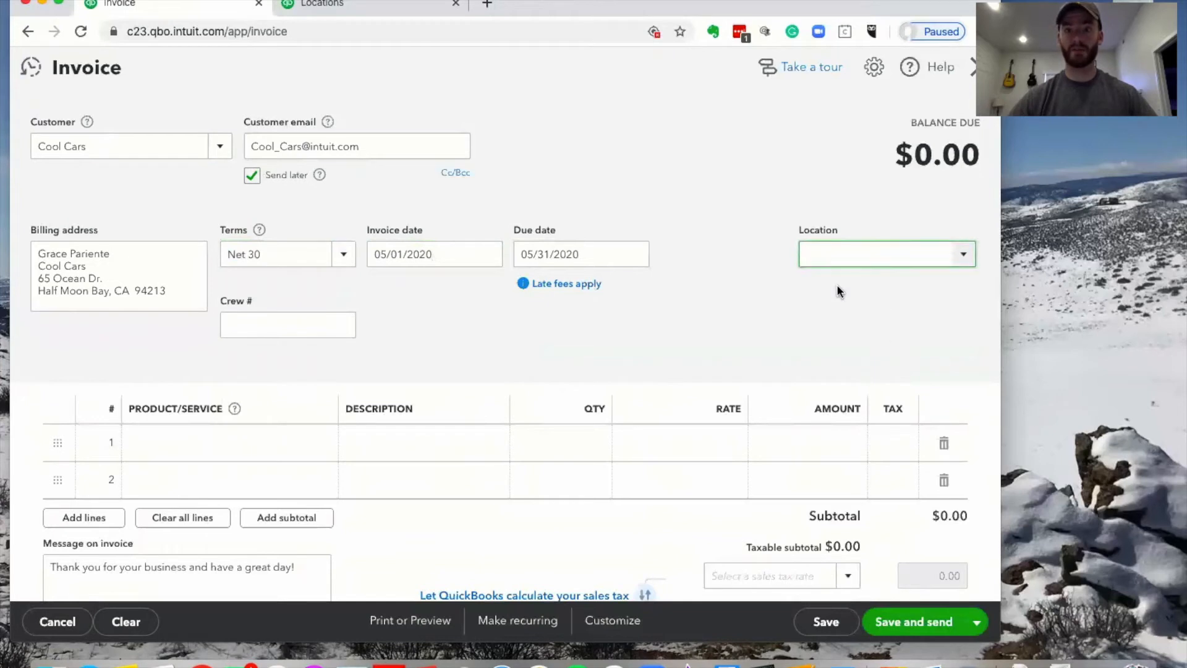
Name the new location West Side and save it onto the Cool Cars invoice
text(West Side)
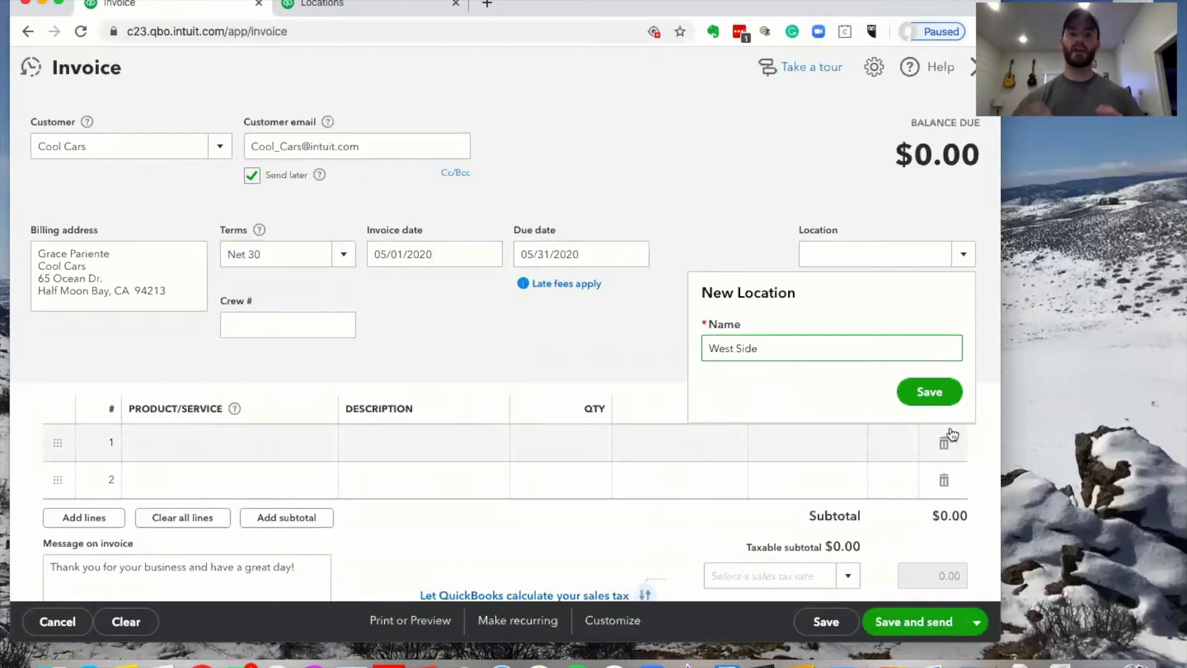
click(925, 391)
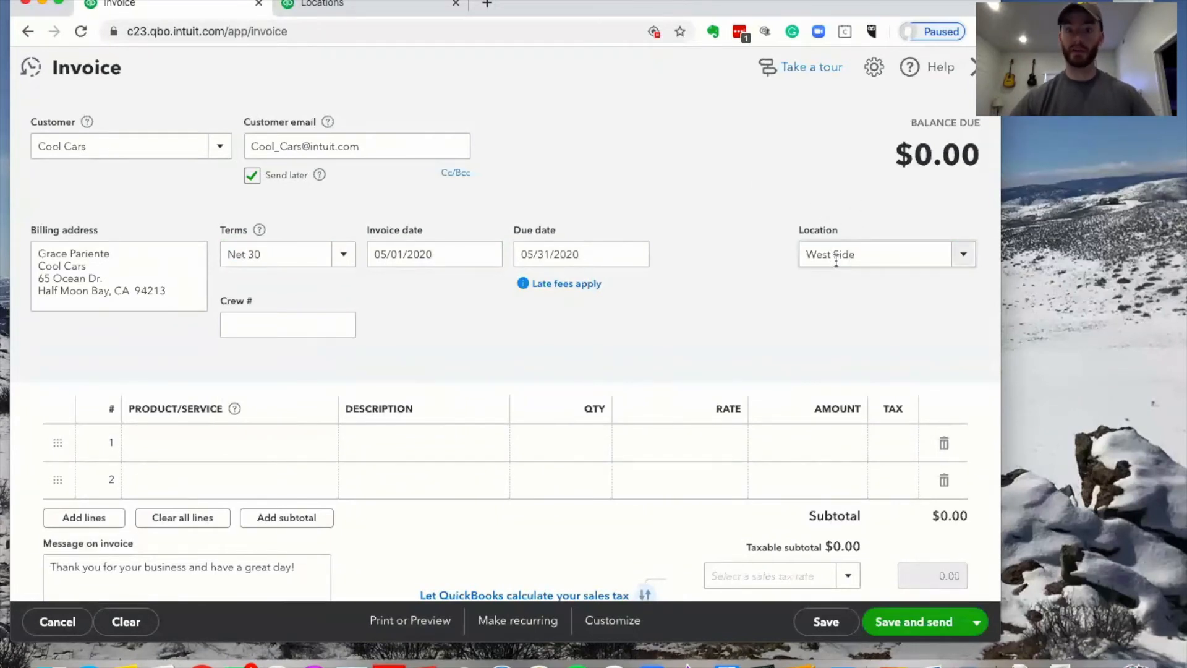
click(953, 255)
click(780, 250)
scroll(778, 246, down, 2)
scroll(529, 266, down, 2)
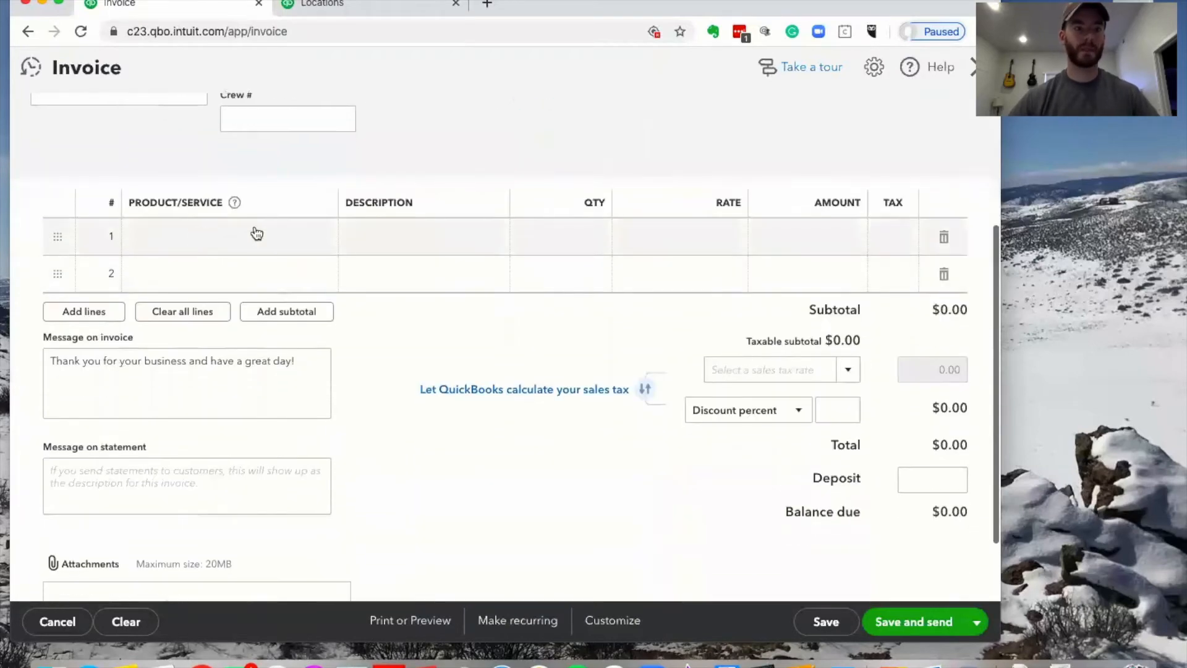
scroll(285, 273, up, 1)
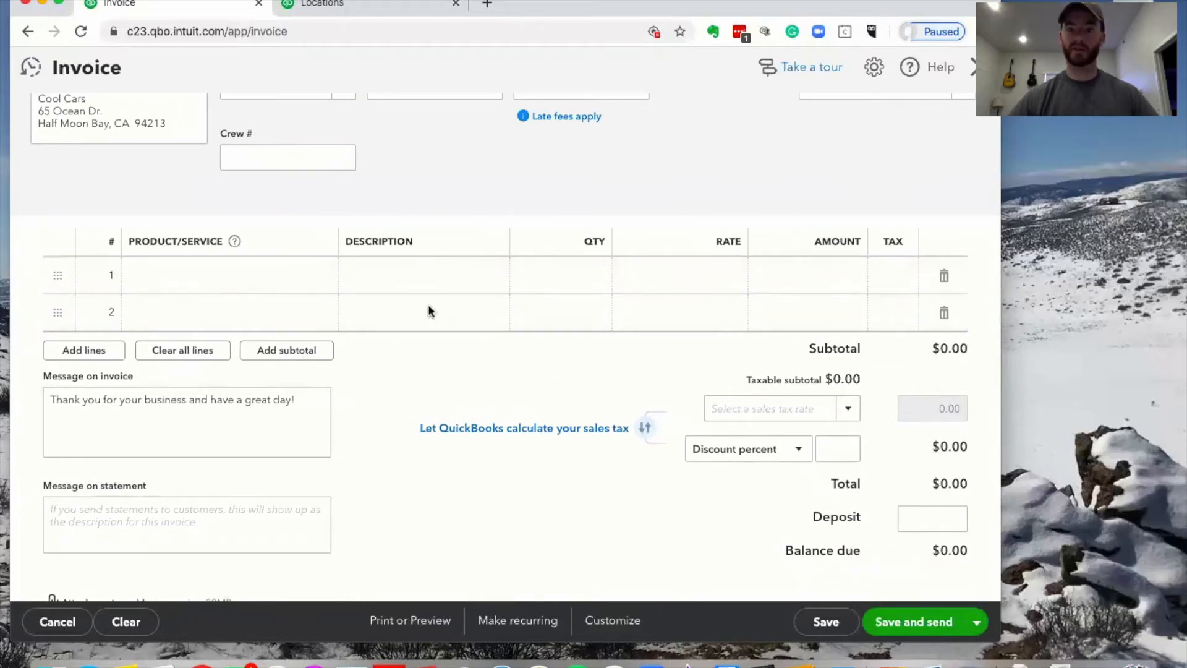
scroll(349, 501, up, 1)
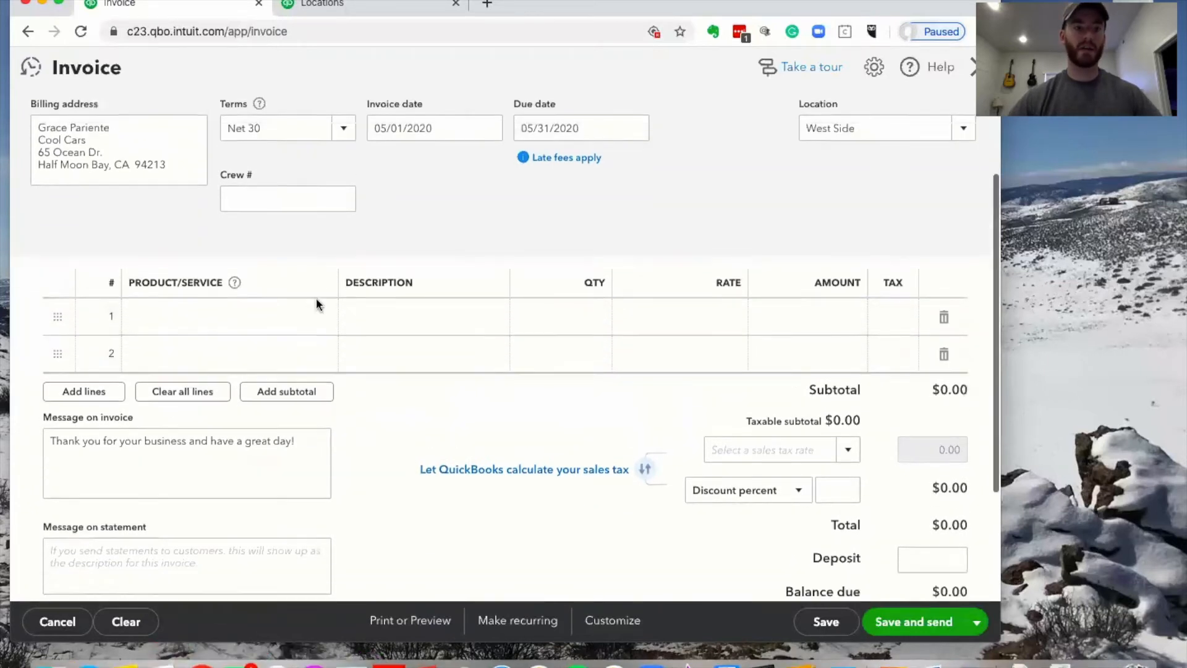
scroll(318, 305, down, 2)
click(247, 273)
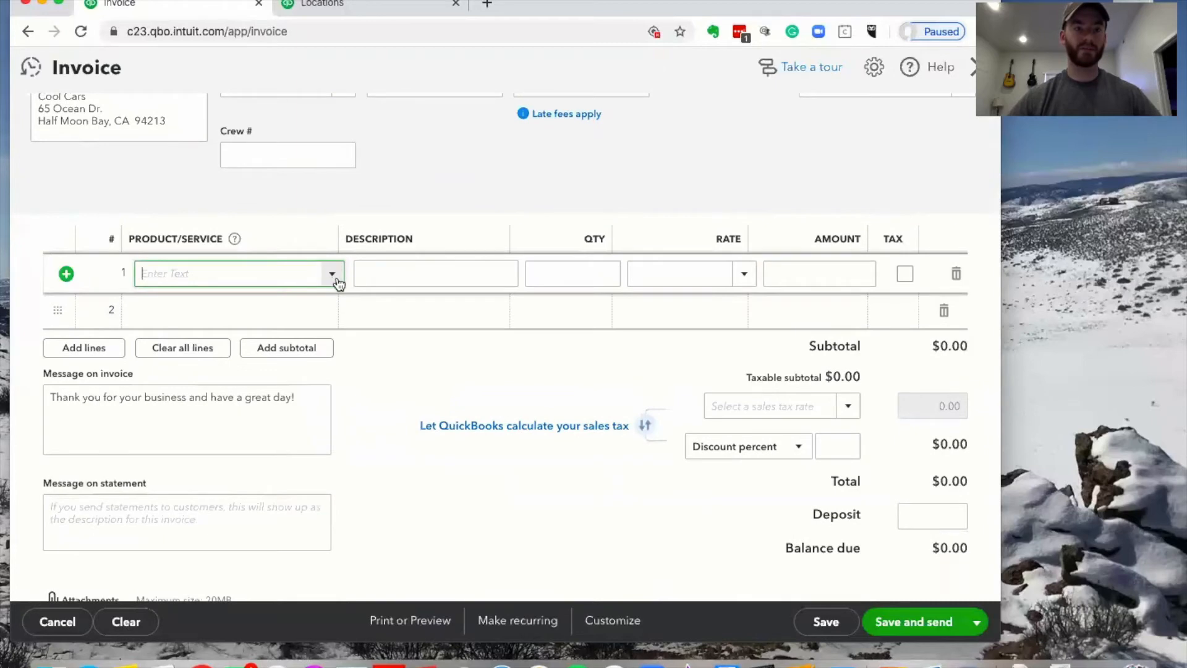
click(332, 274)
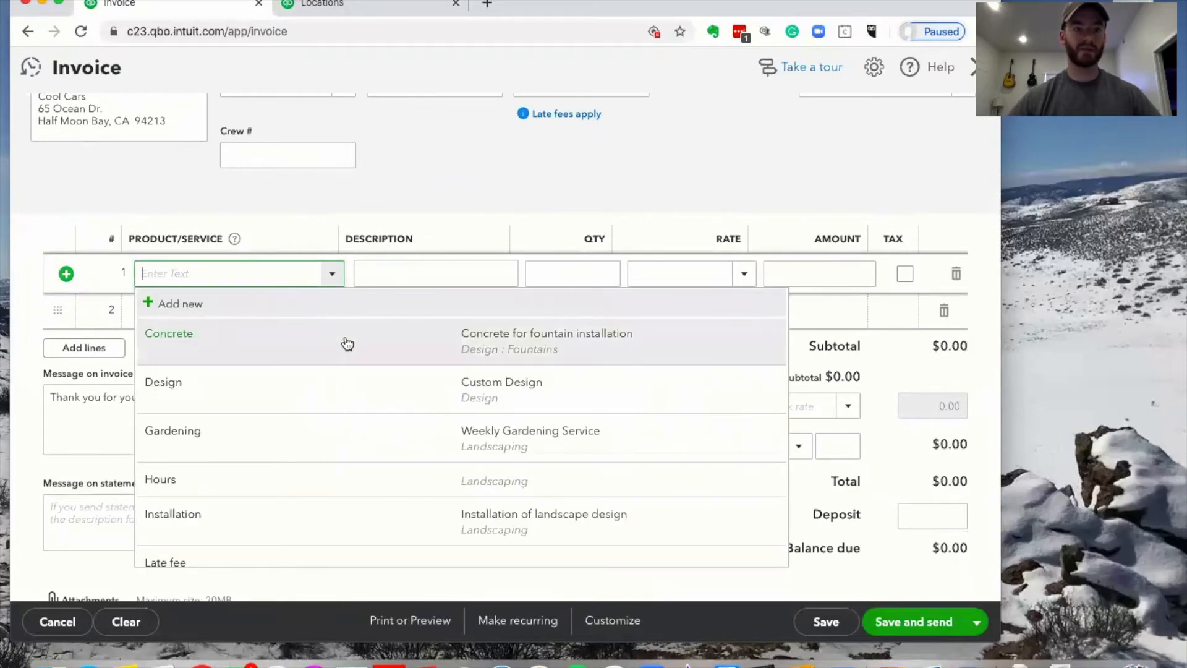
scroll(331, 390, down, 2)
scroll(331, 389, down, 10)
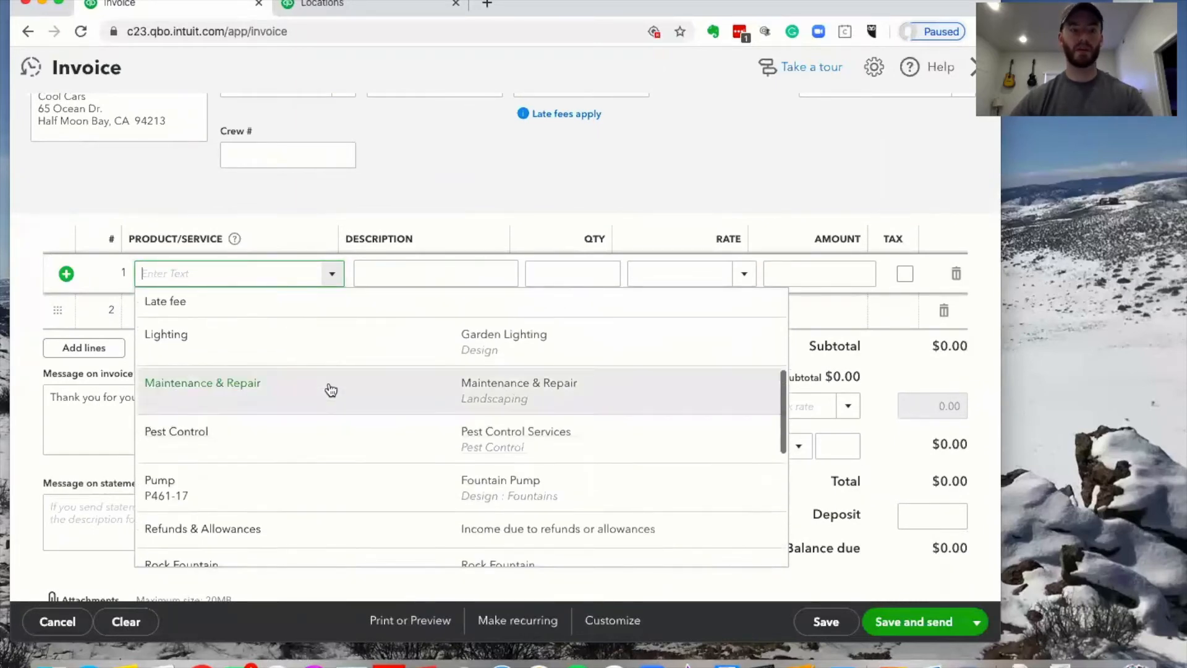
scroll(331, 389, up, 8)
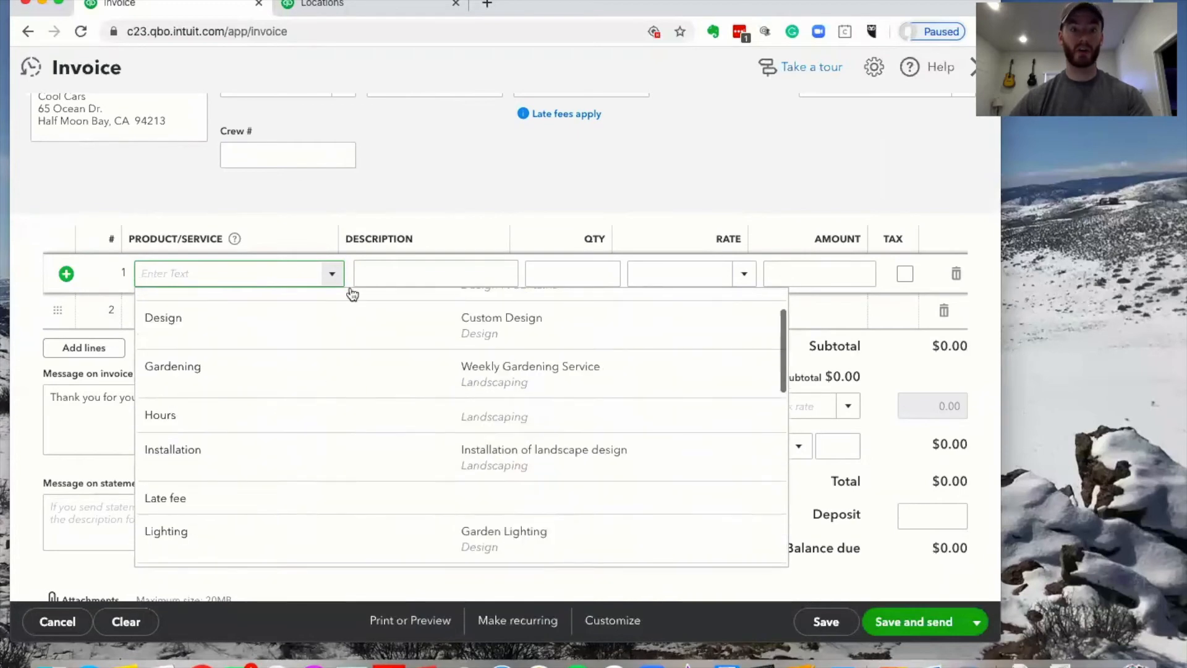
click(435, 185)
Open the Products and Services list from All Lists in the second tab
click(357, 9)
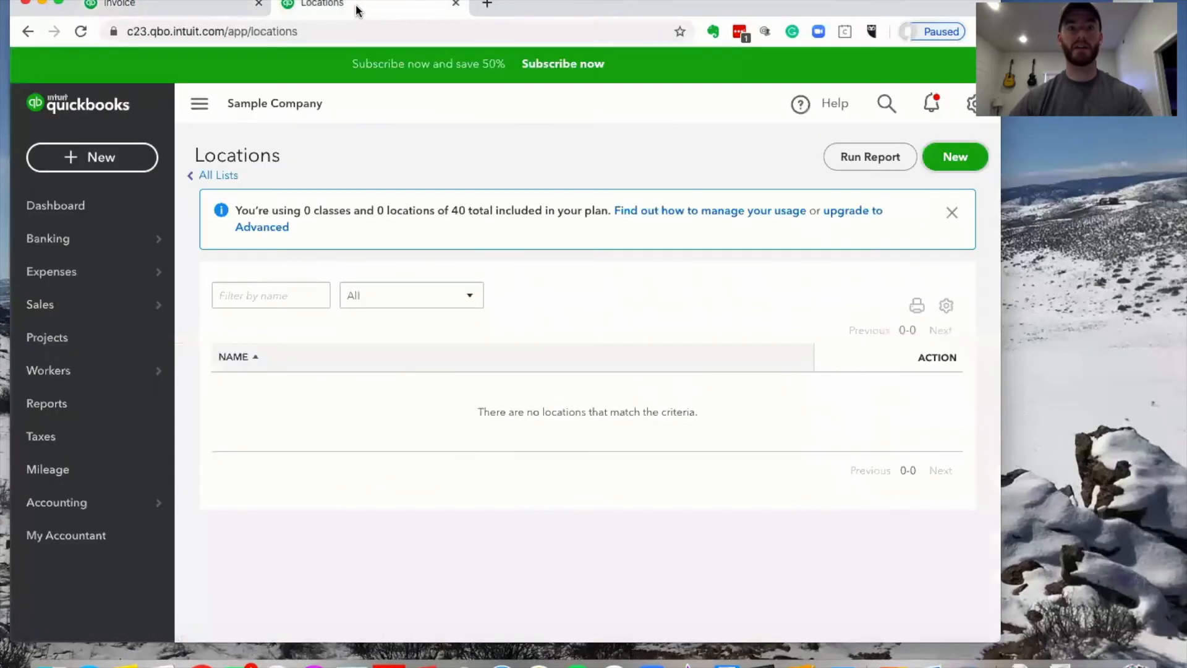
click(972, 103)
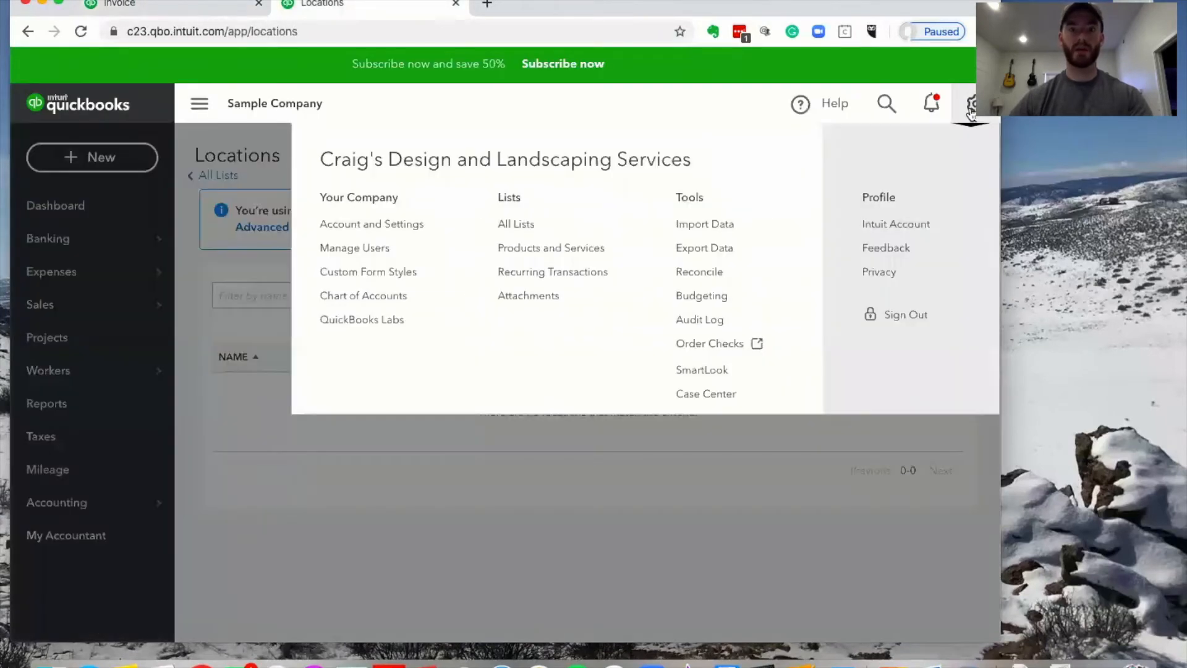
click(523, 224)
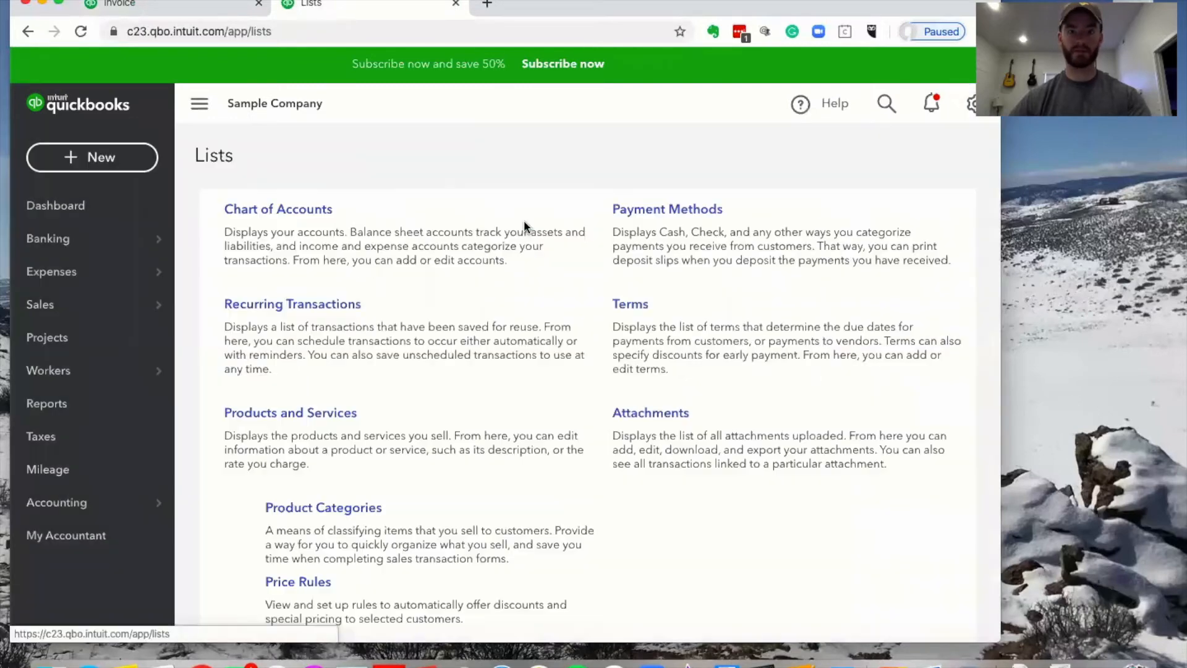
scroll(571, 230, down, 2)
scroll(571, 231, down, 2)
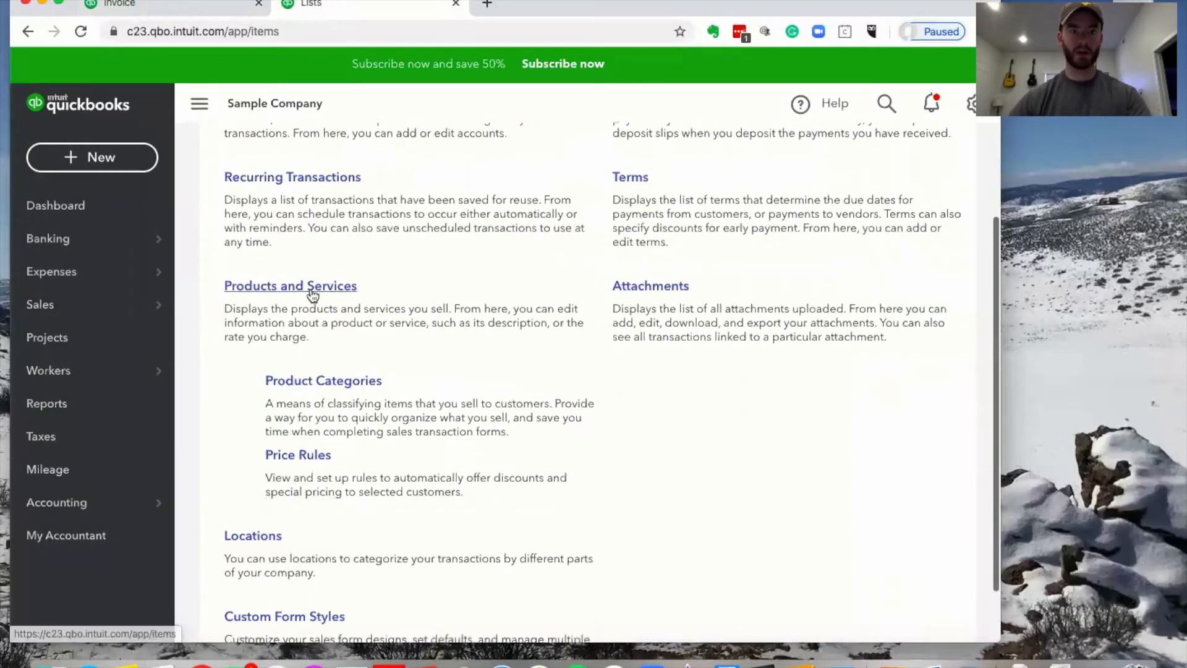
click(310, 287)
scroll(633, 360, down, 3)
scroll(922, 173, up, 2)
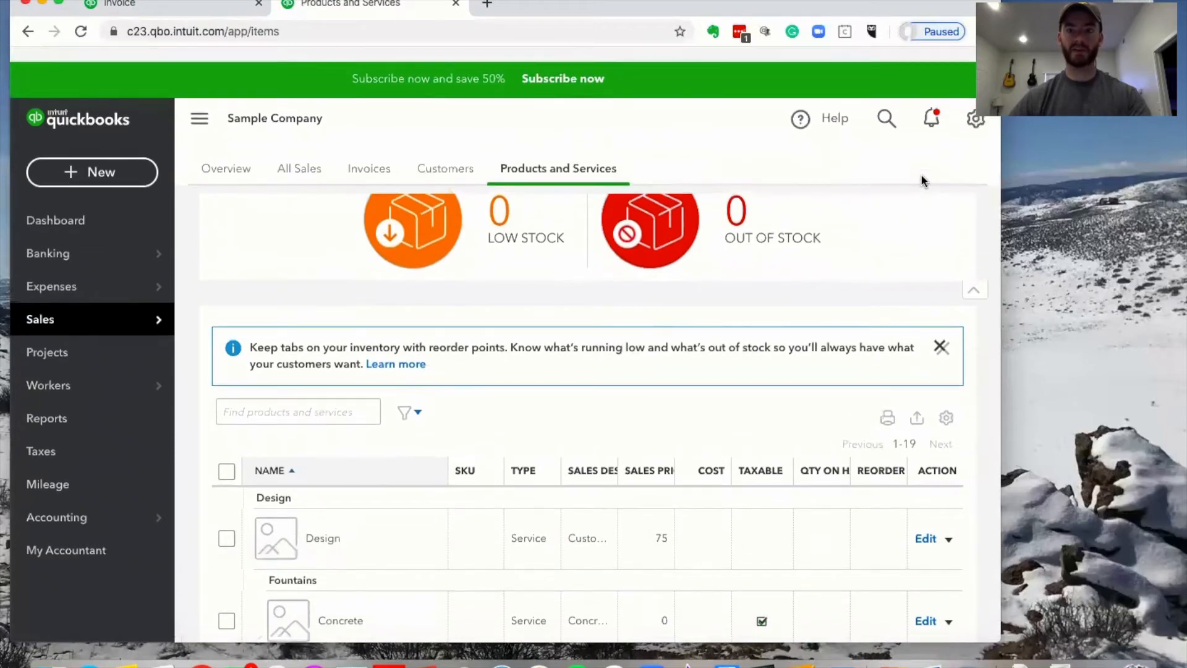
scroll(951, 262, up, 3)
Dismiss the new product choices and compare line 1's product options on the invoice
click(903, 216)
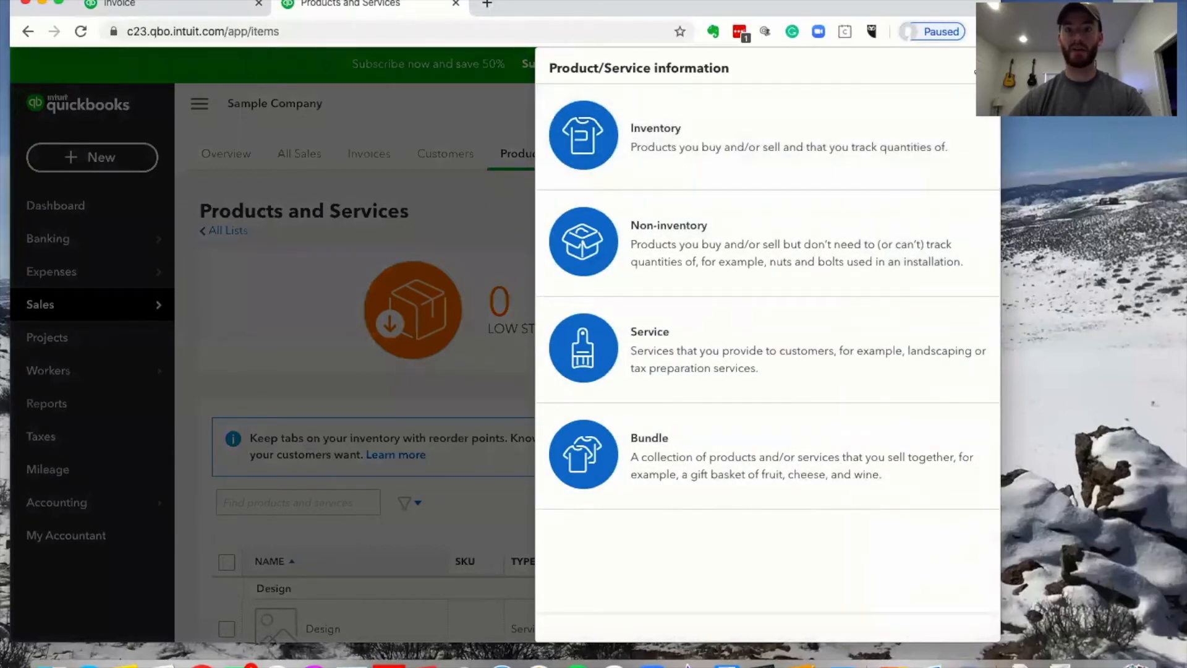
click(985, 68)
click(175, 4)
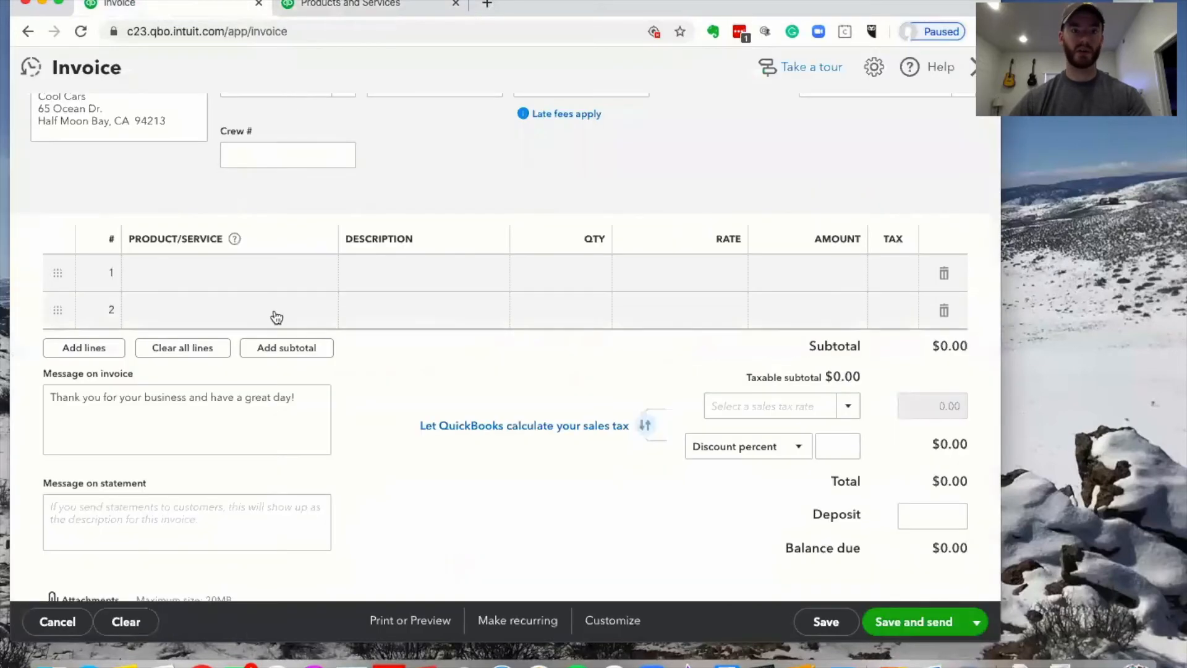
click(260, 282)
click(335, 276)
scroll(344, 336, down, 1)
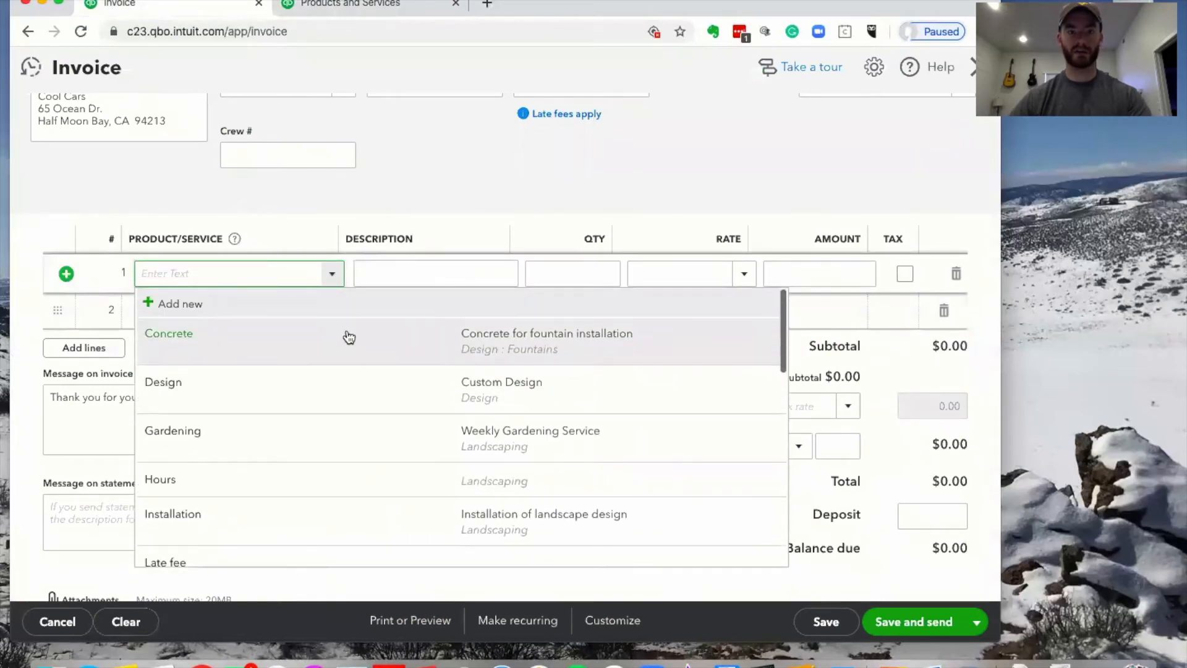
scroll(345, 337, up, 1)
Scroll through the item table, including Pump at 15 and Rock Fountain at 275
click(393, 10)
scroll(625, 456, down, 4)
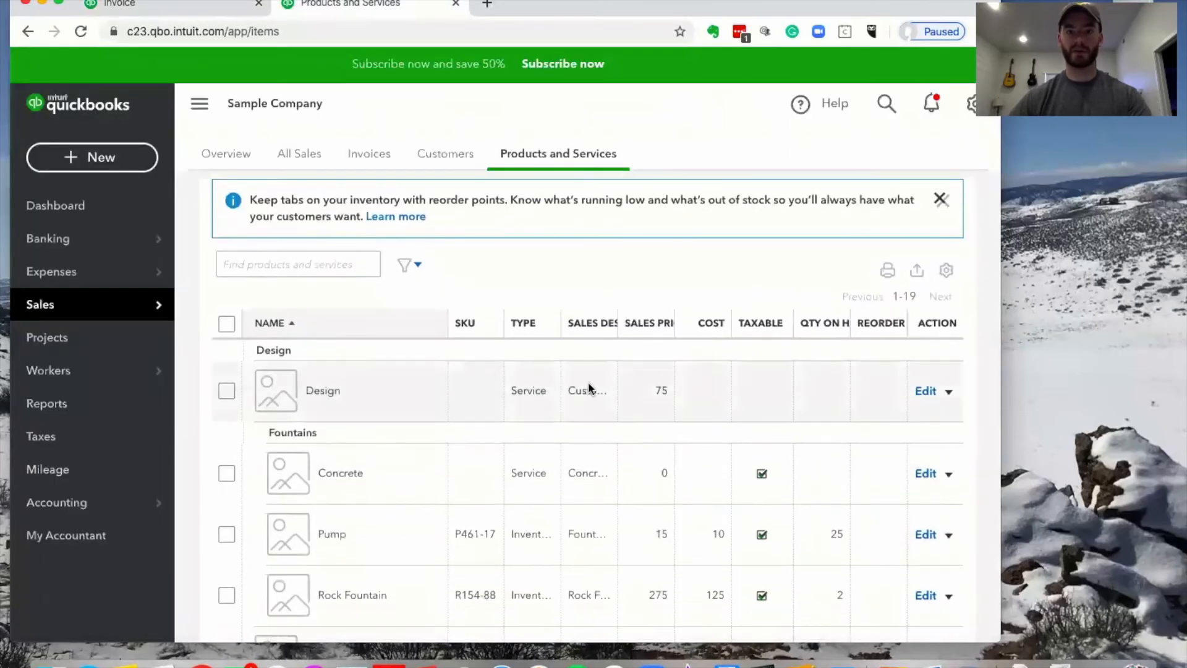
scroll(652, 399, down, 3)
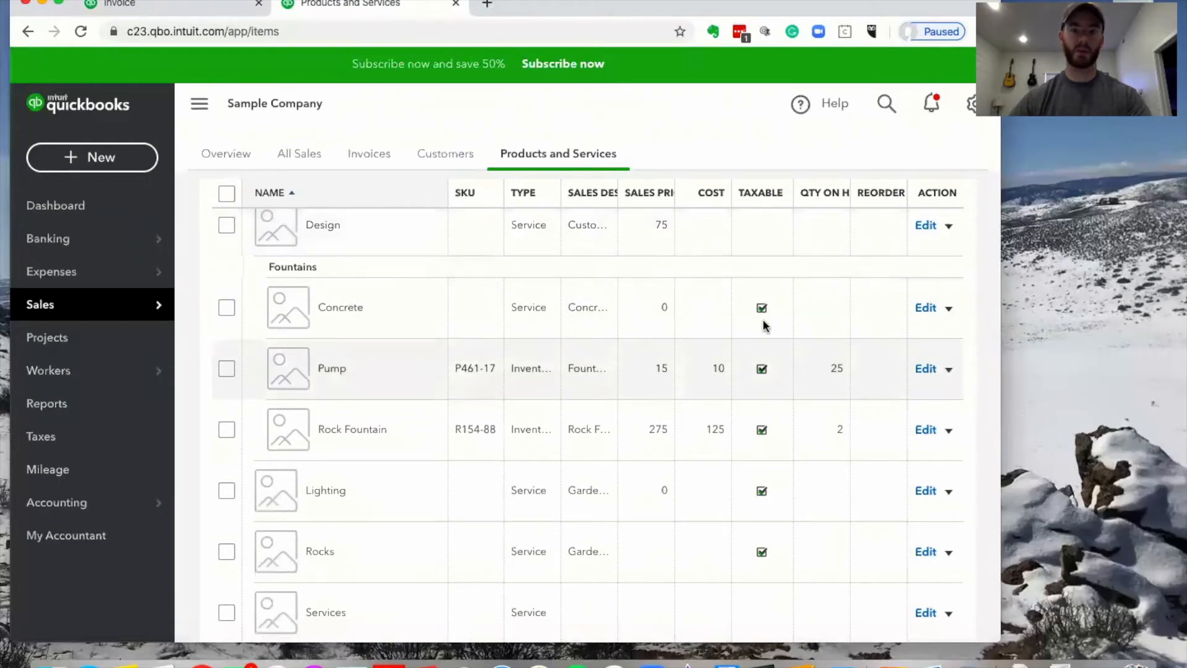
scroll(798, 334, down, 2)
scroll(829, 352, down, 1)
scroll(832, 275, up, 1)
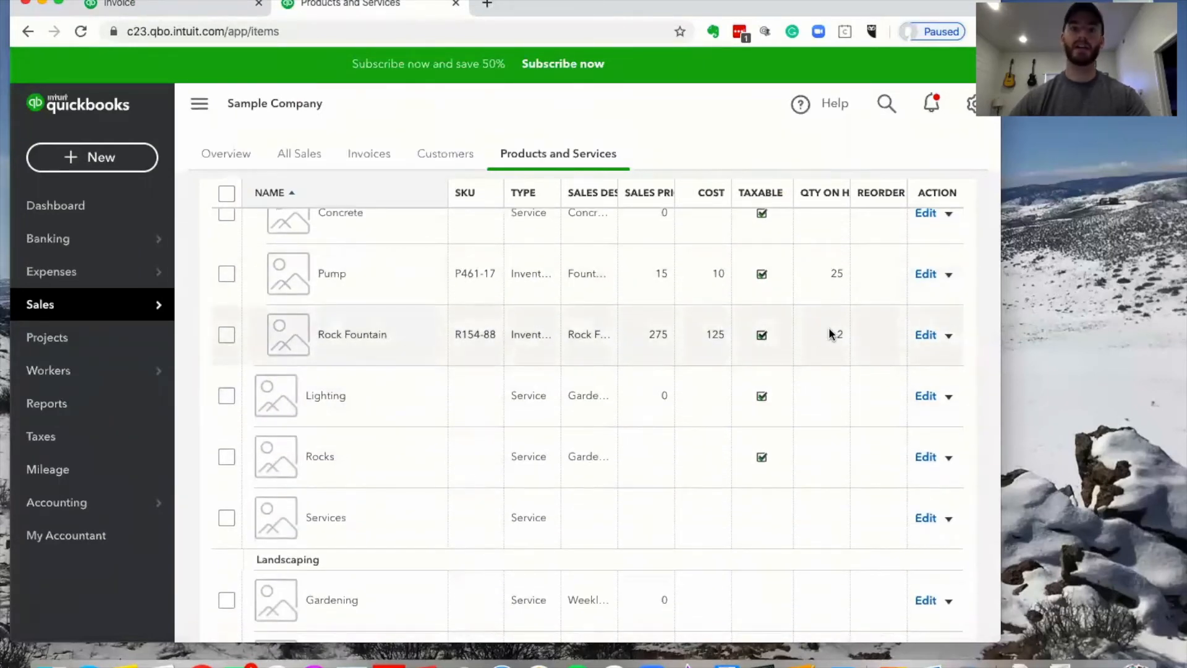
Put Gardening on line 1 with a rate of 50
click(185, 9)
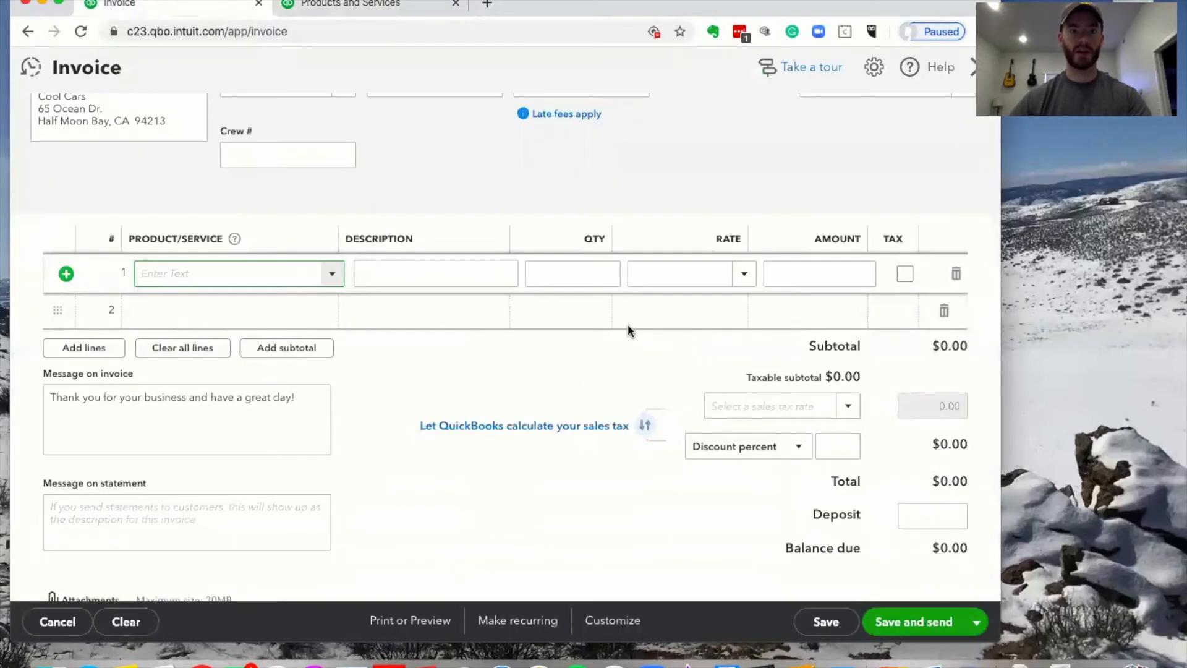
click(332, 259)
scroll(273, 336, down, 3)
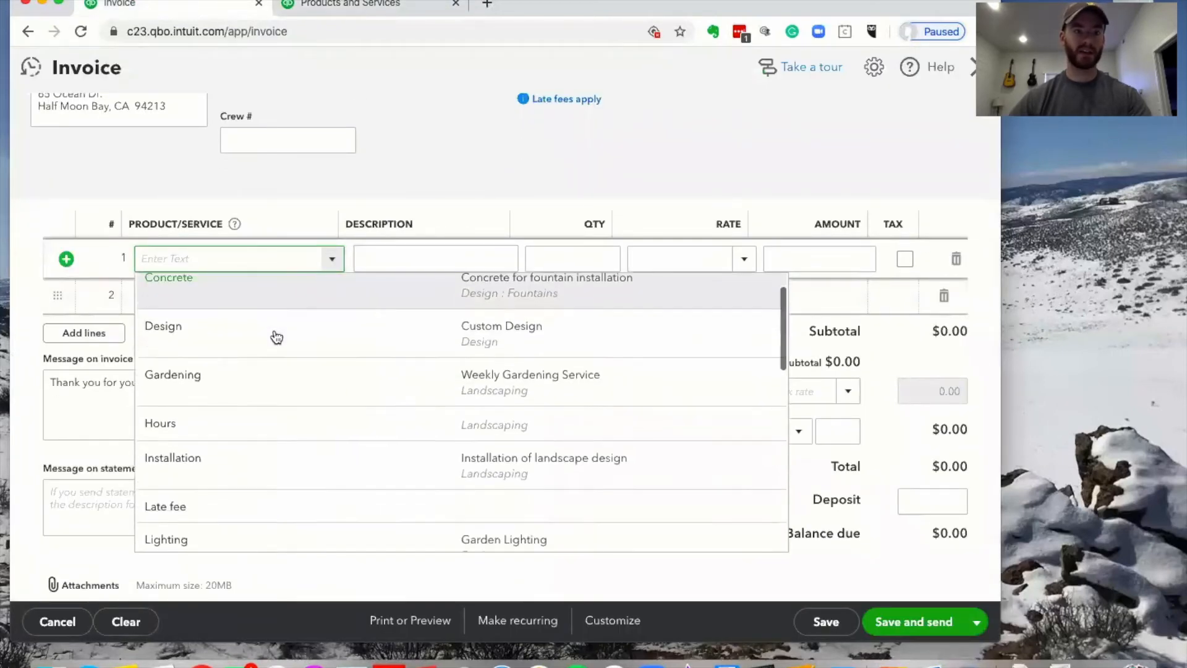
scroll(292, 395, down, 3)
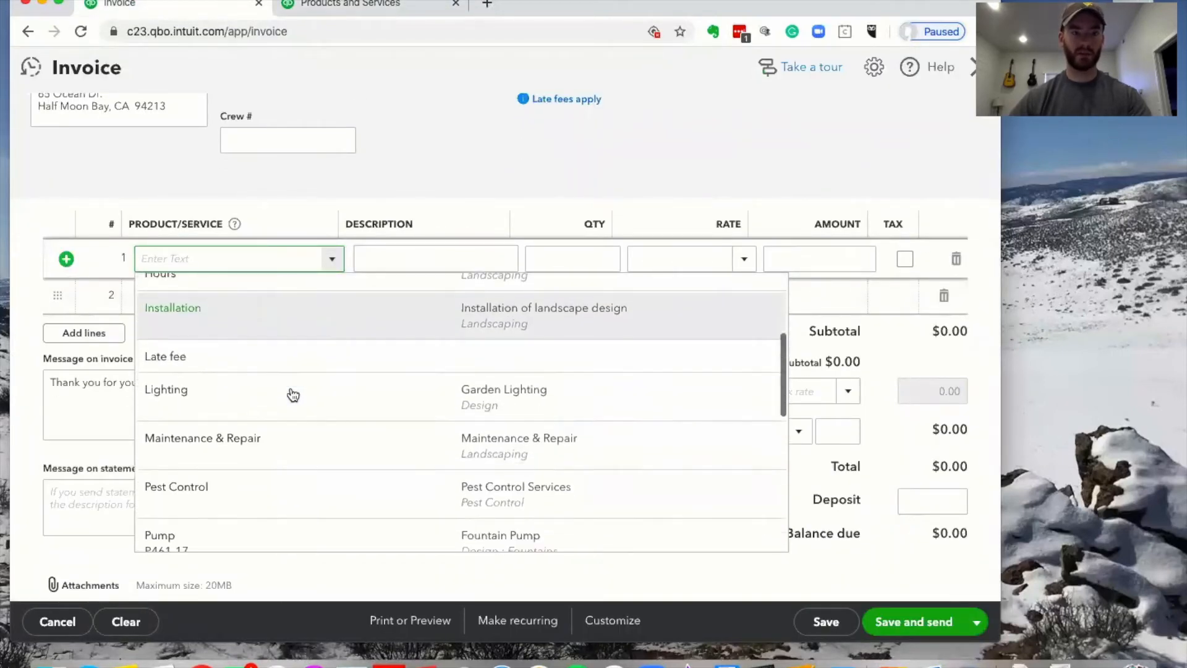
scroll(291, 441, up, 5)
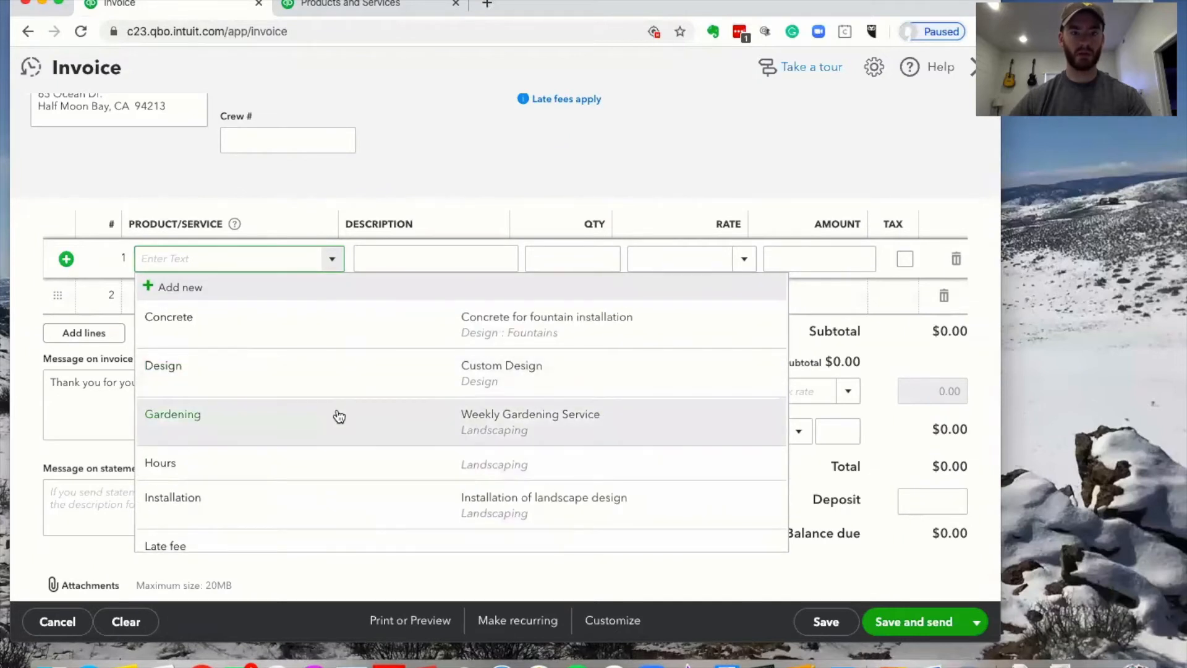
click(339, 416)
click(655, 249)
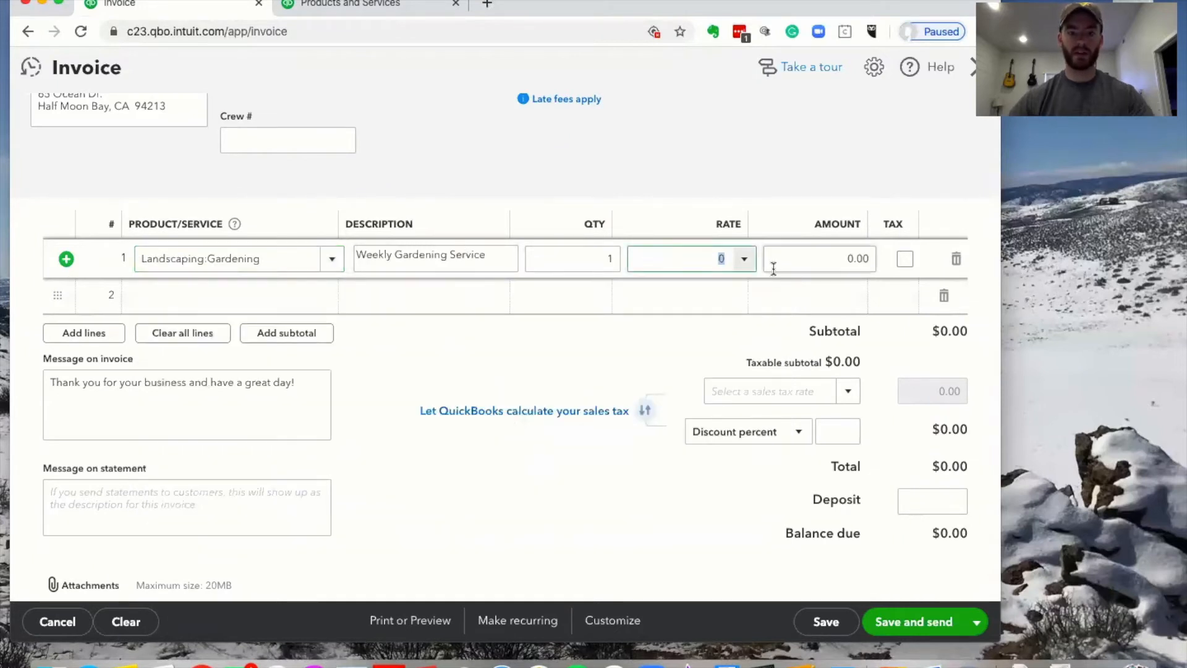
text(50)
click(781, 161)
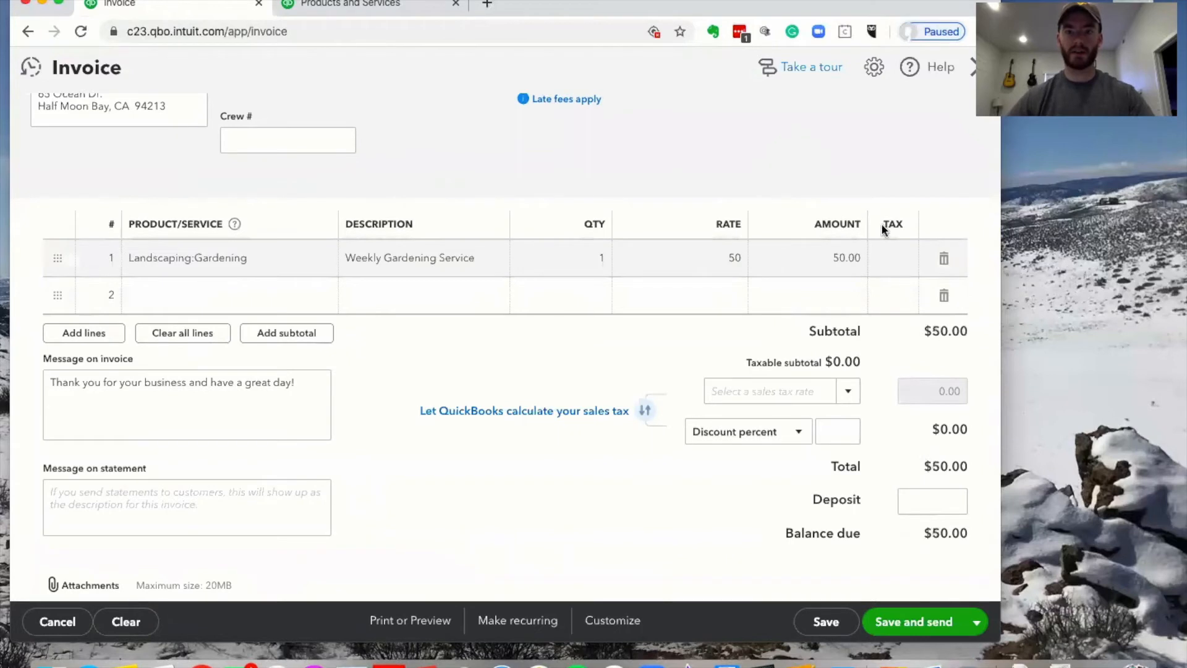
Add the Design item on line 2 at 67.50
click(252, 306)
click(331, 298)
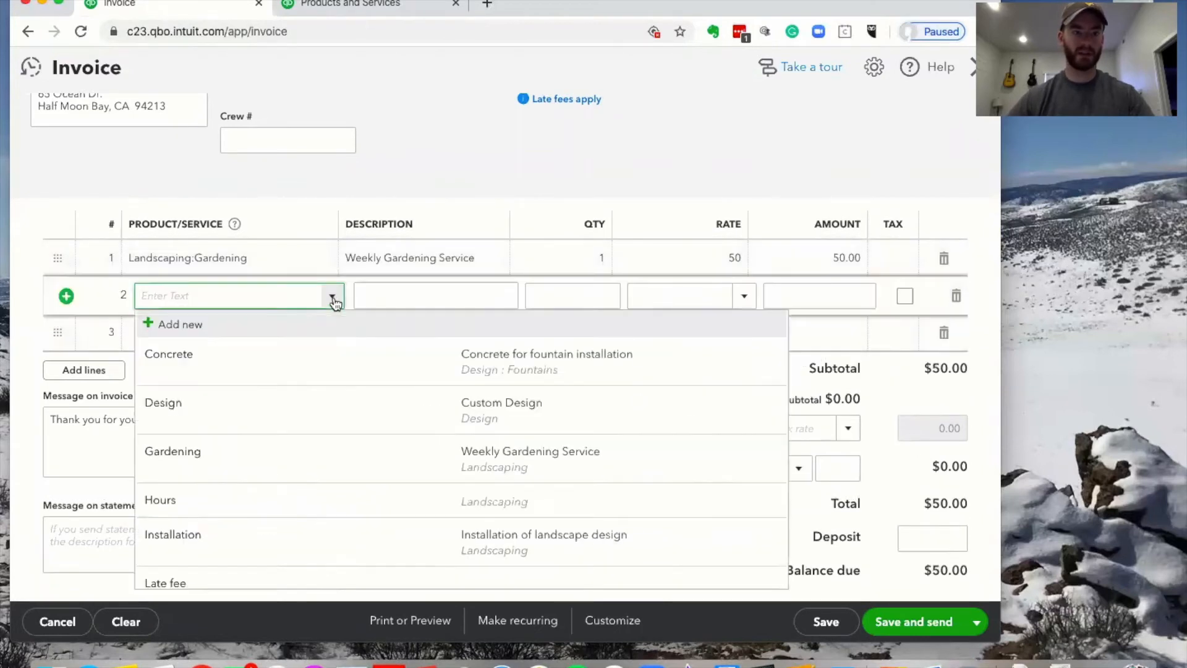
click(279, 402)
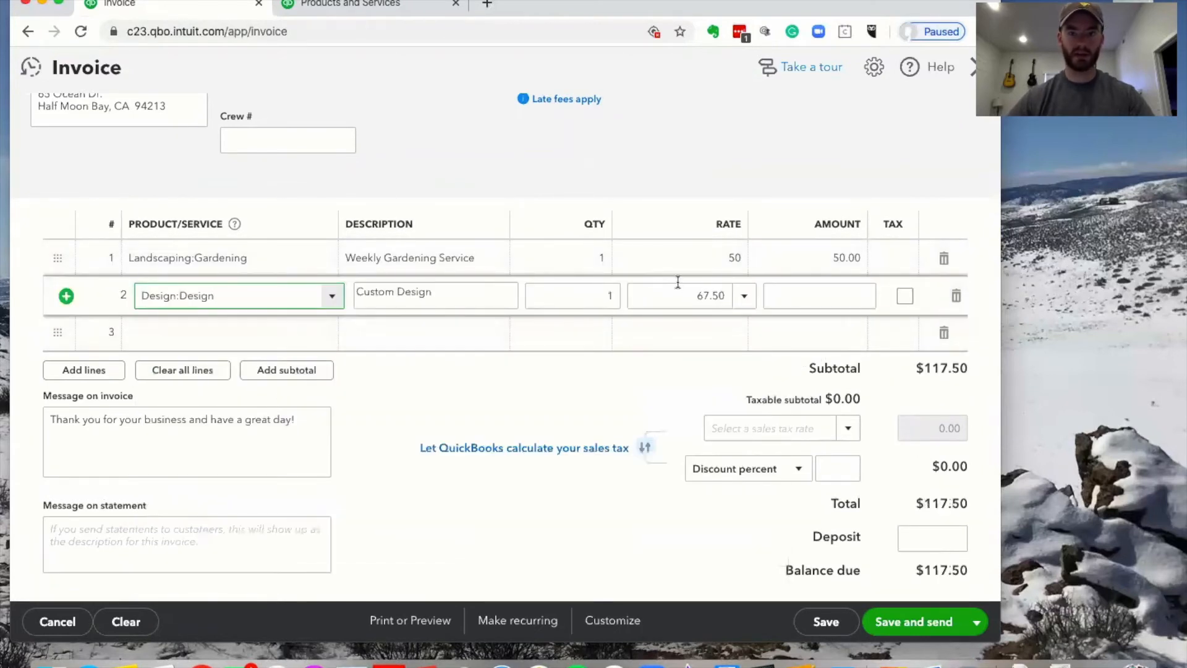
click(708, 170)
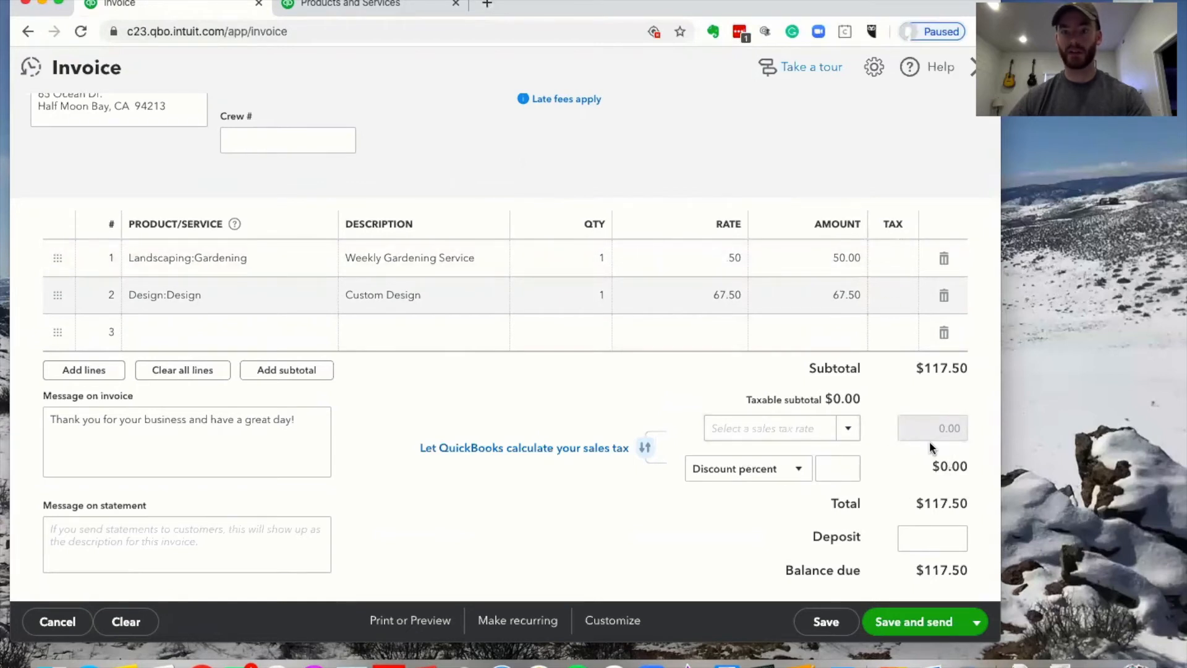
Add Landscaping:Soil on line 3 with a quantity of 10 bags
click(210, 330)
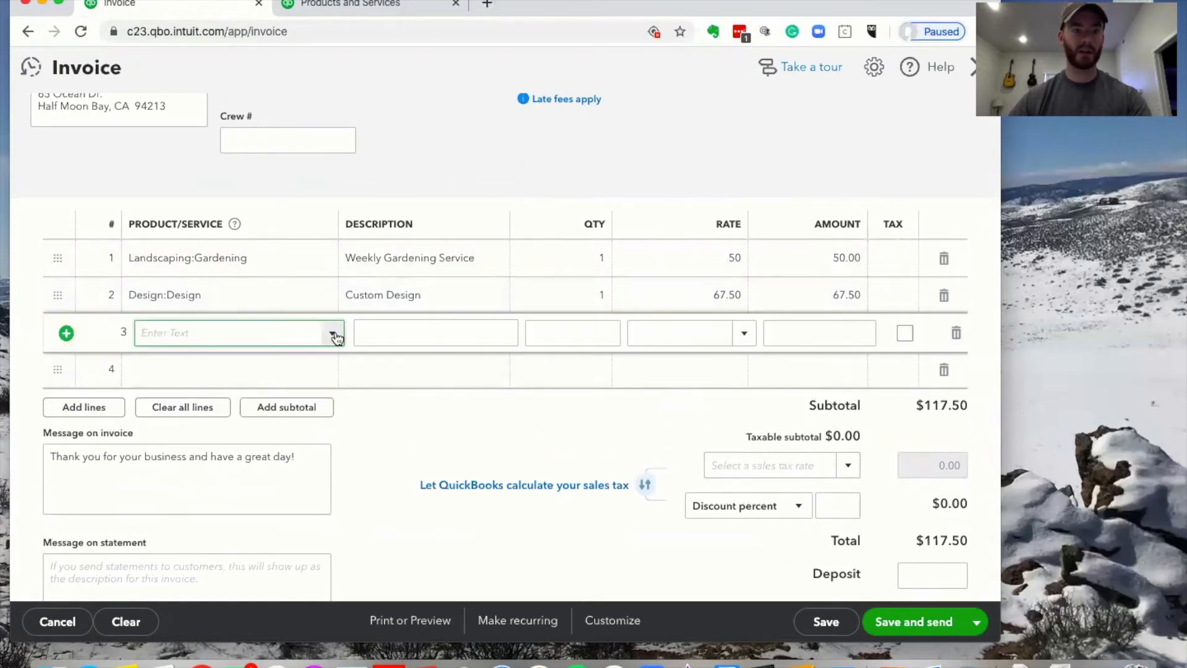
click(331, 333)
scroll(217, 458, down, 8)
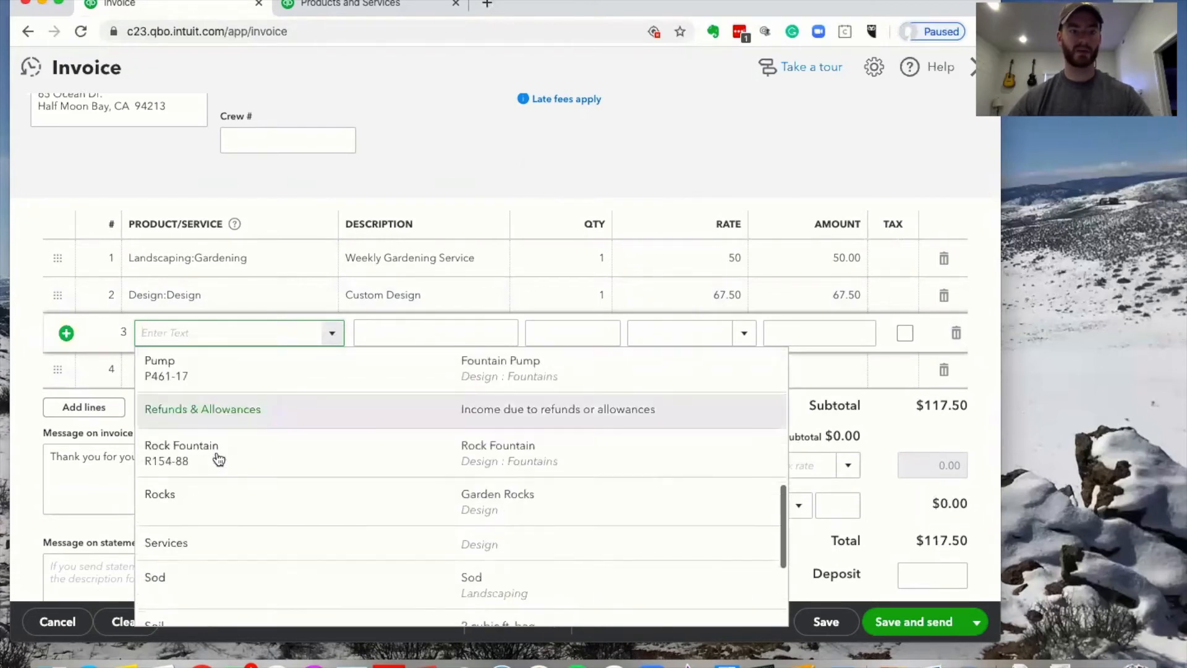
click(222, 554)
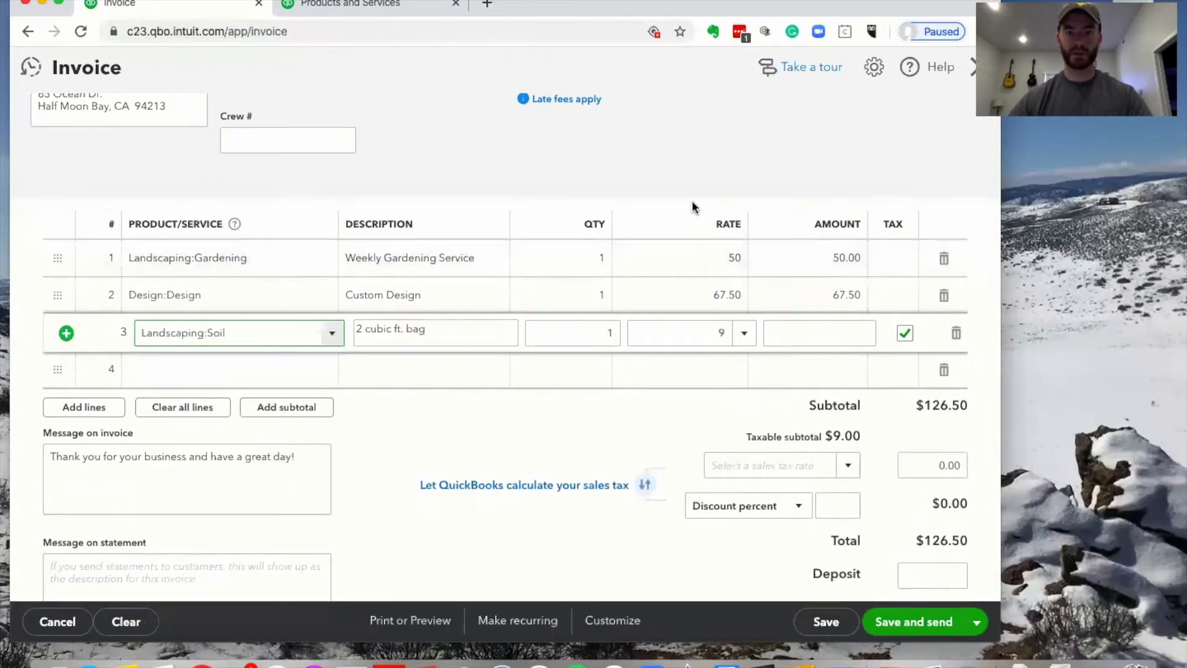
click(594, 333)
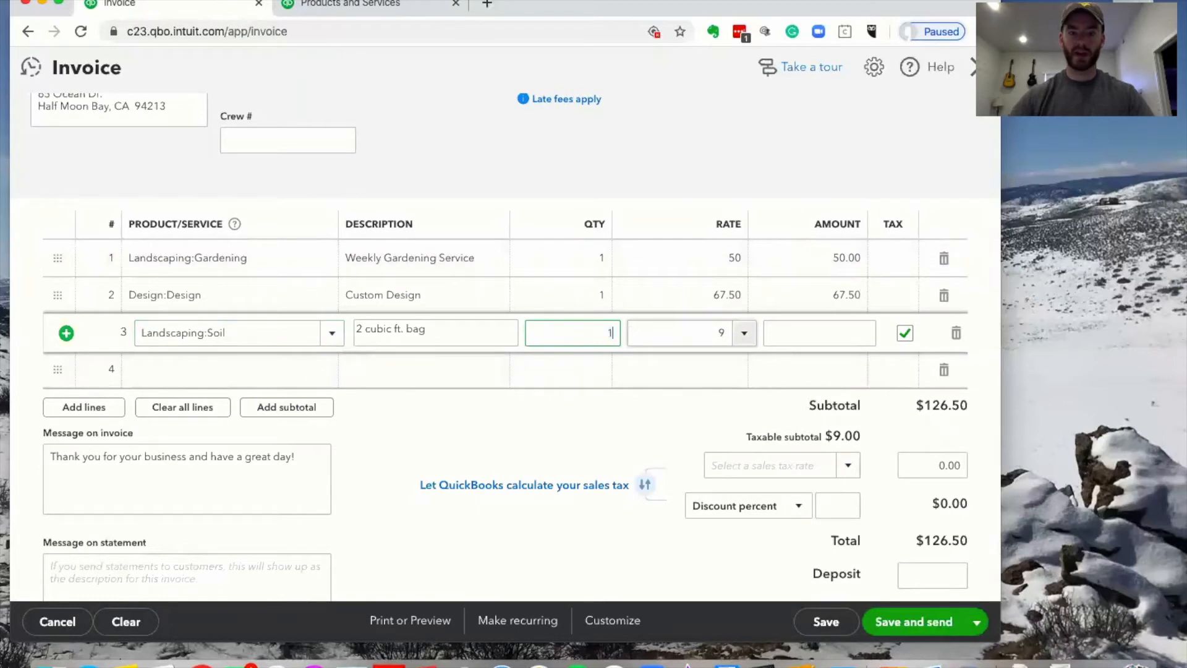
click(734, 138)
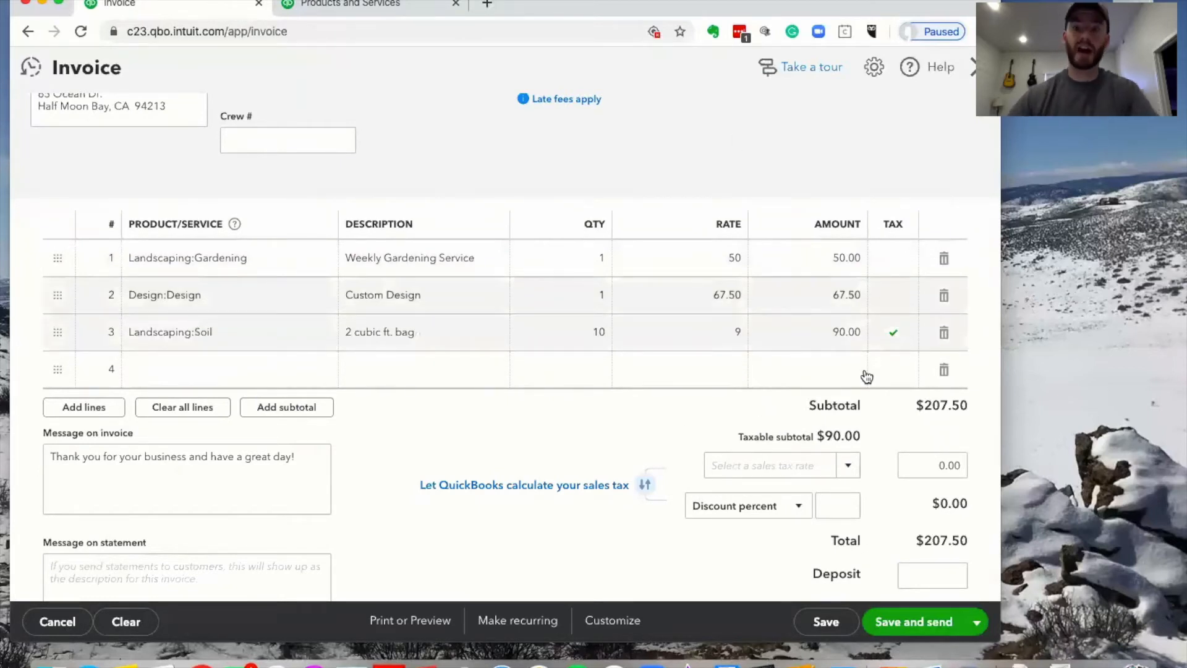
scroll(864, 376, down, 2)
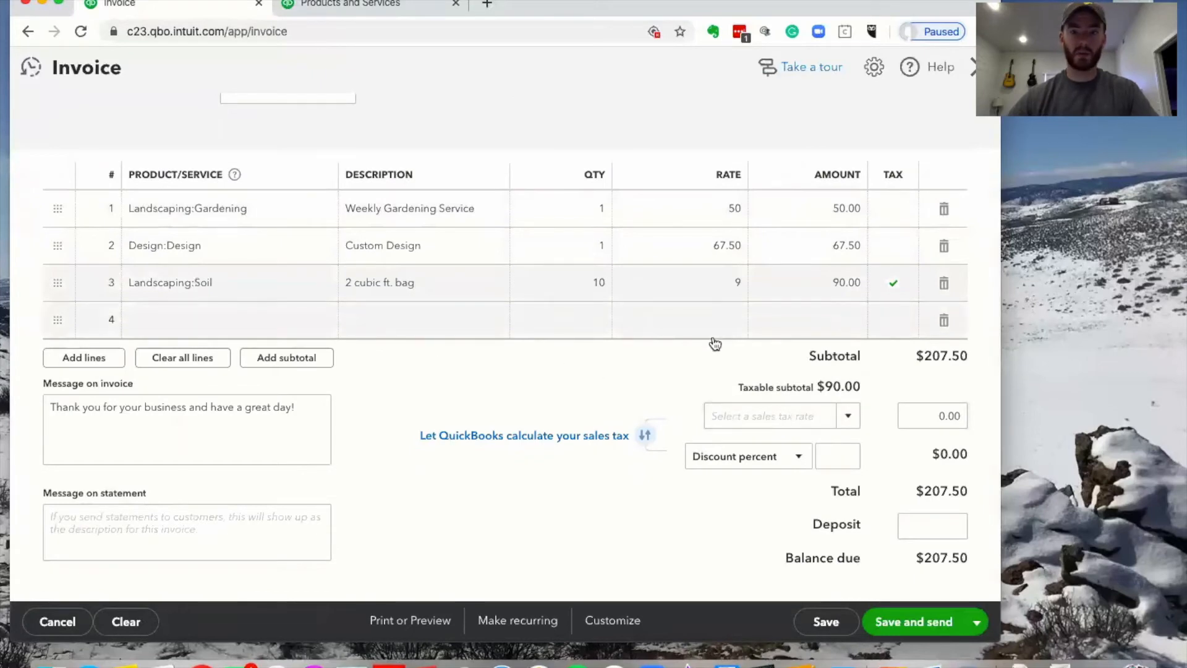
Review the message on invoice and message on statement fields
scroll(679, 357, up, 1)
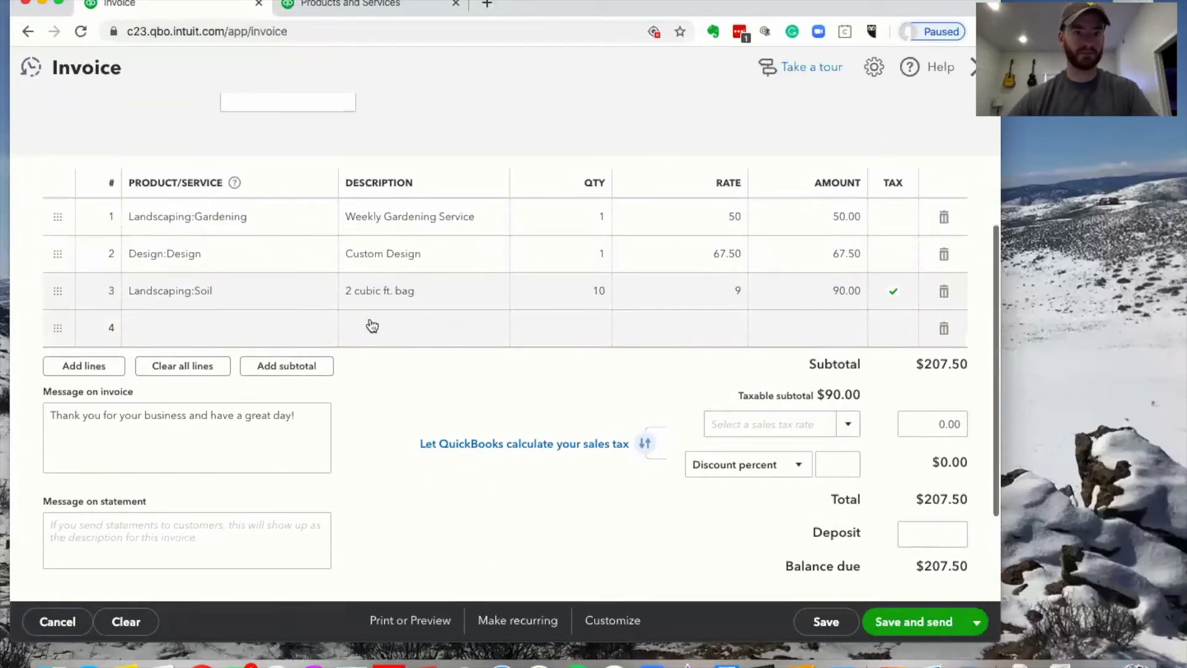
scroll(463, 217, up, 2)
scroll(466, 213, down, 5)
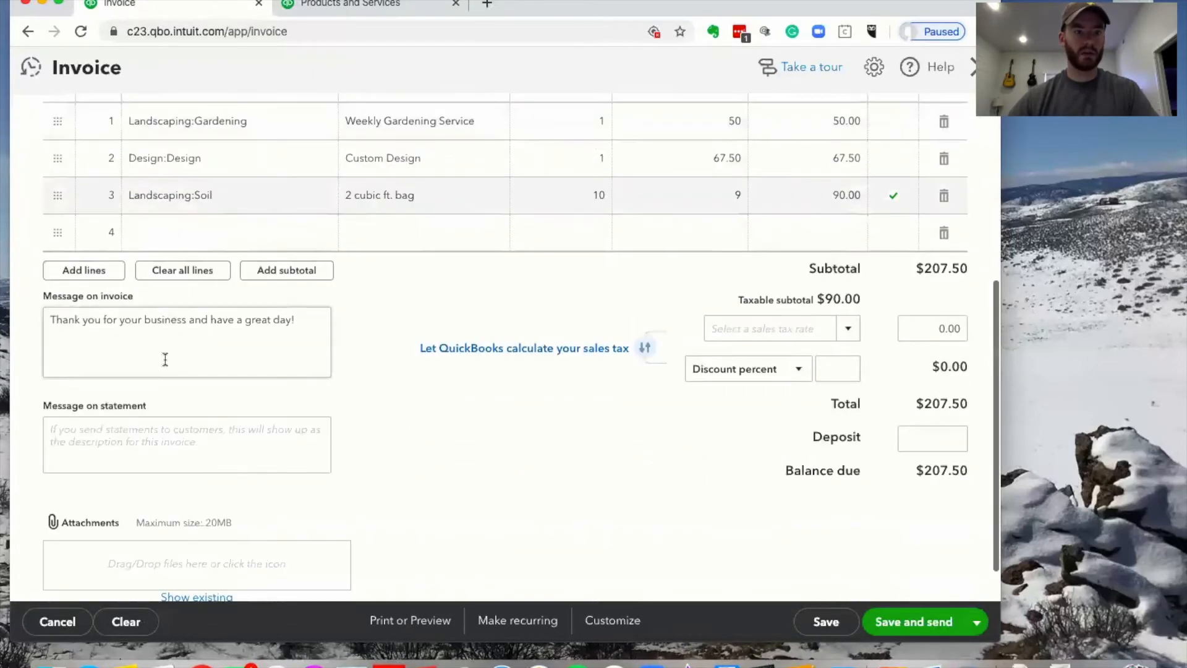
click(119, 328)
click(141, 445)
click(156, 329)
click(173, 431)
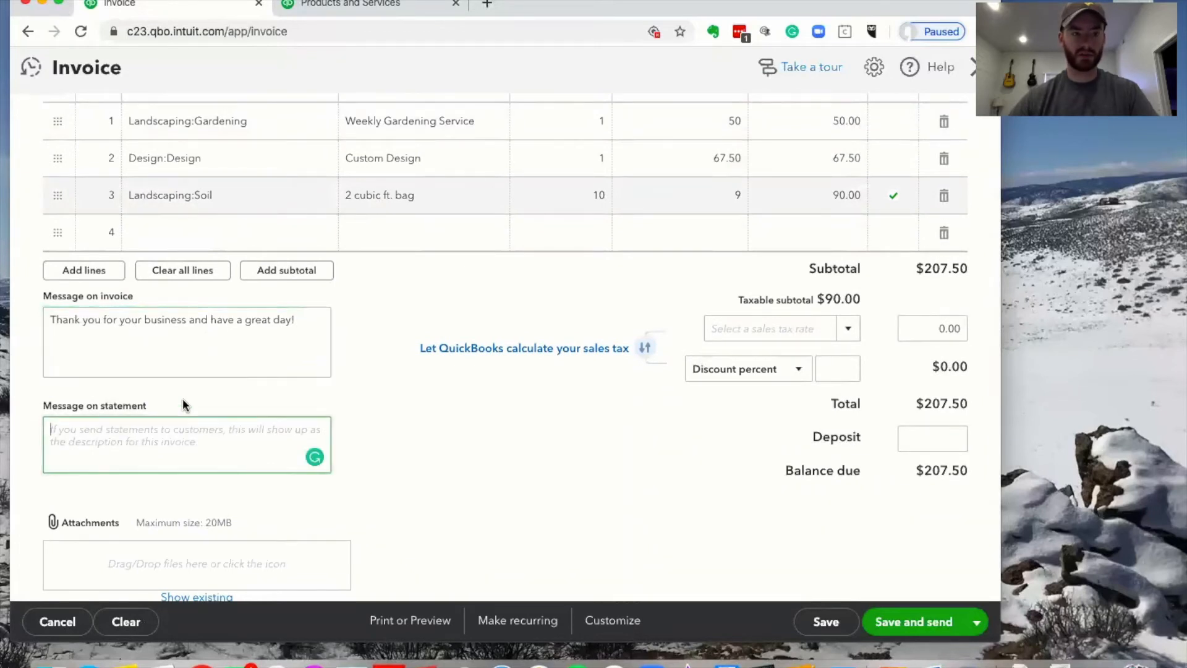
Apply the California (8%) sales tax rate to the invoice
click(847, 330)
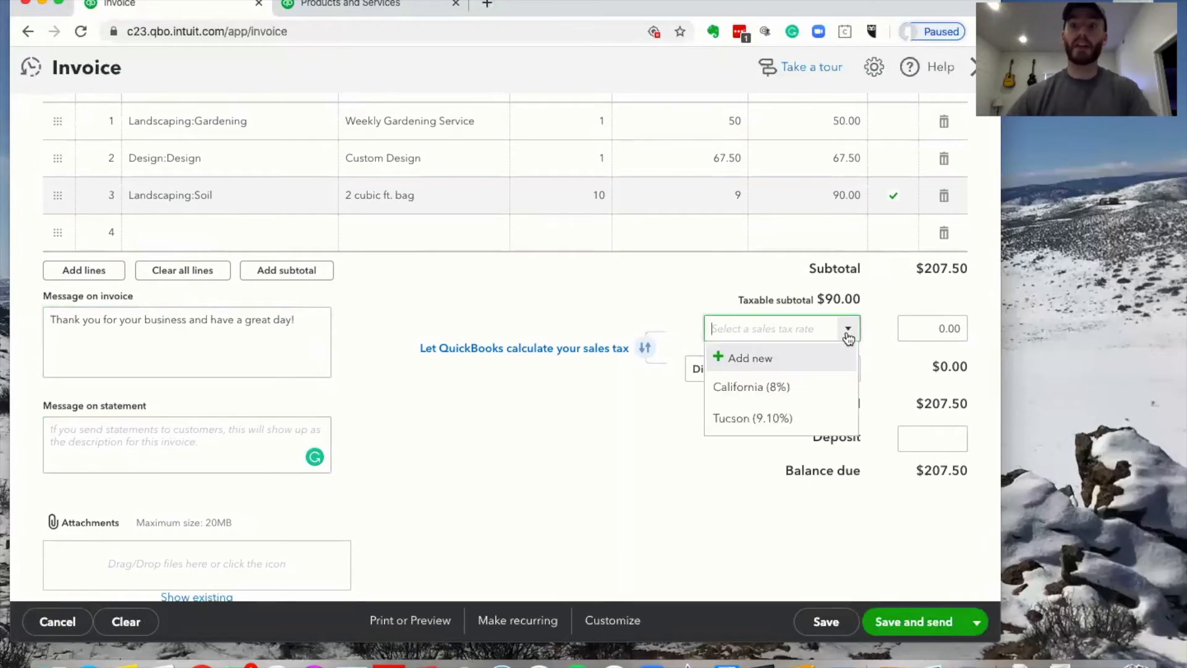
click(817, 387)
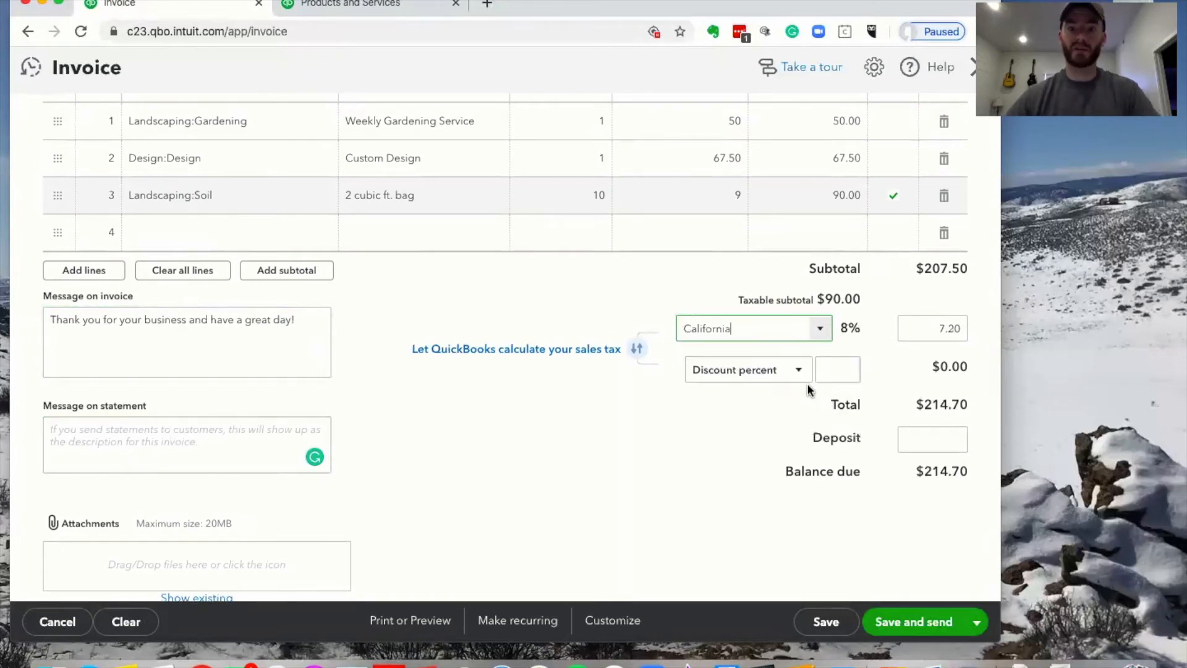
click(821, 340)
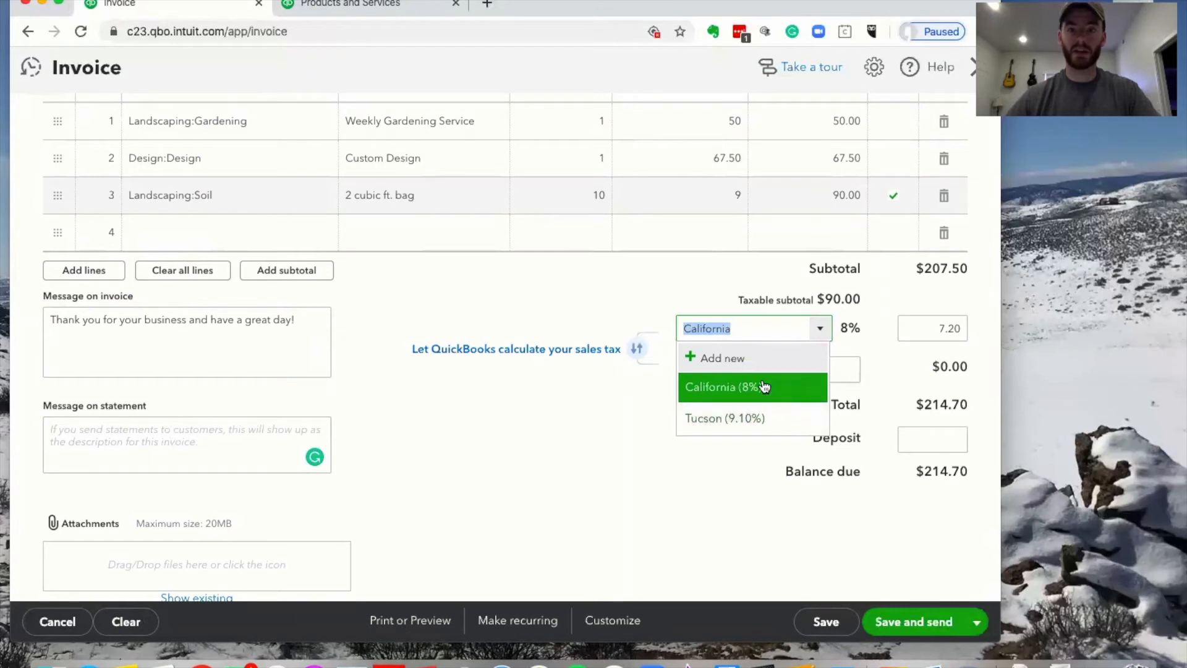
click(627, 294)
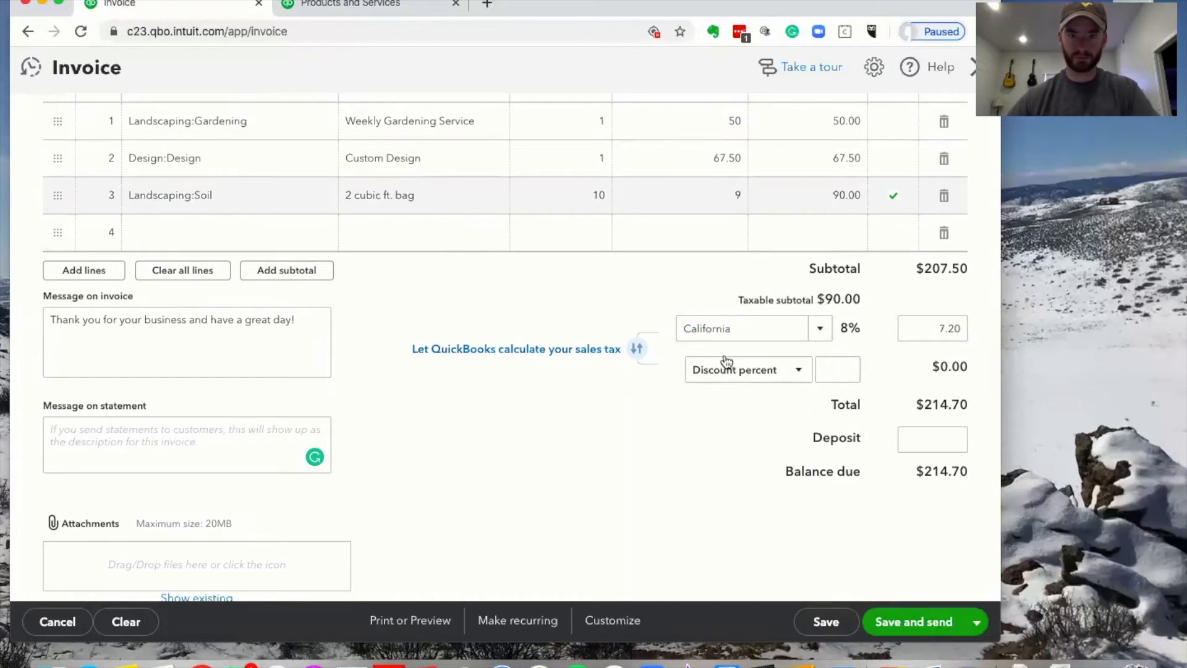
Give a 10 percent discount and record a 50.00 deposit, leaving $143.95 due
click(798, 371)
click(751, 402)
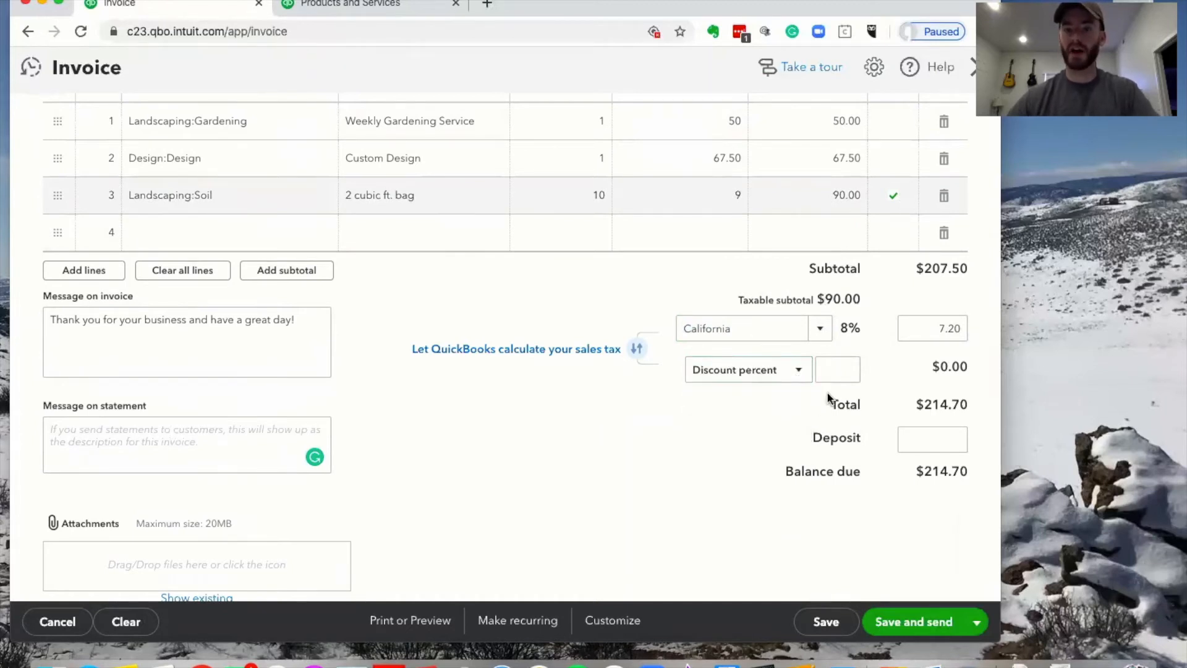
click(800, 373)
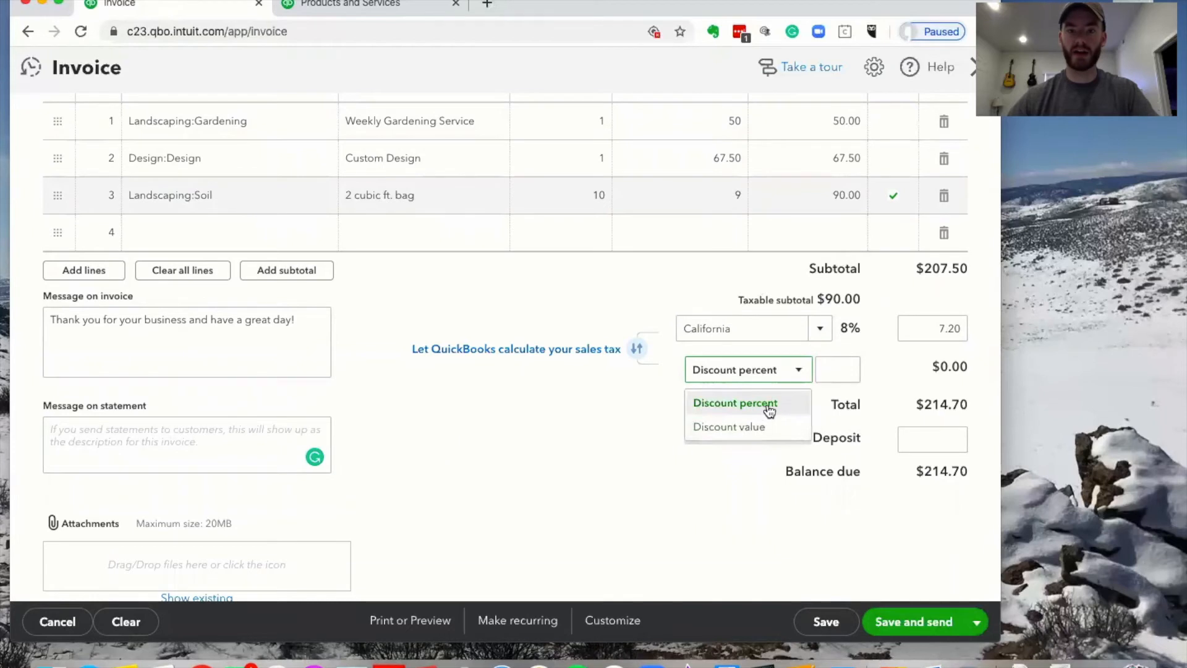
click(769, 404)
click(837, 372)
text(10)
click(932, 374)
click(929, 439)
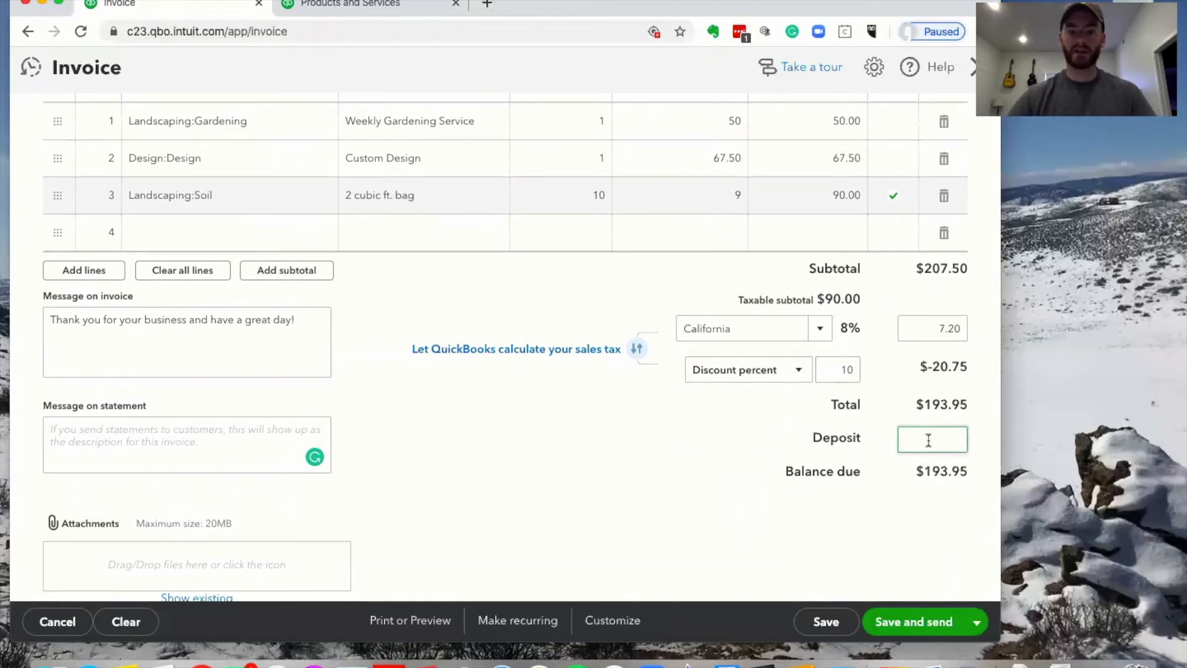
text(50)
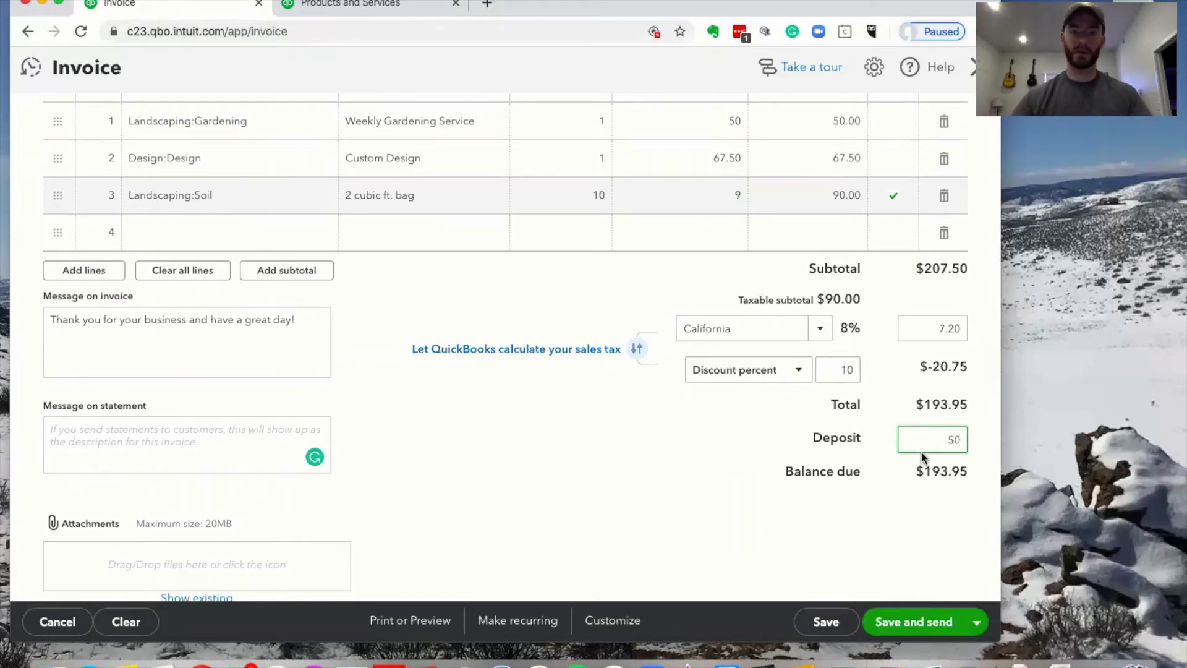
click(727, 452)
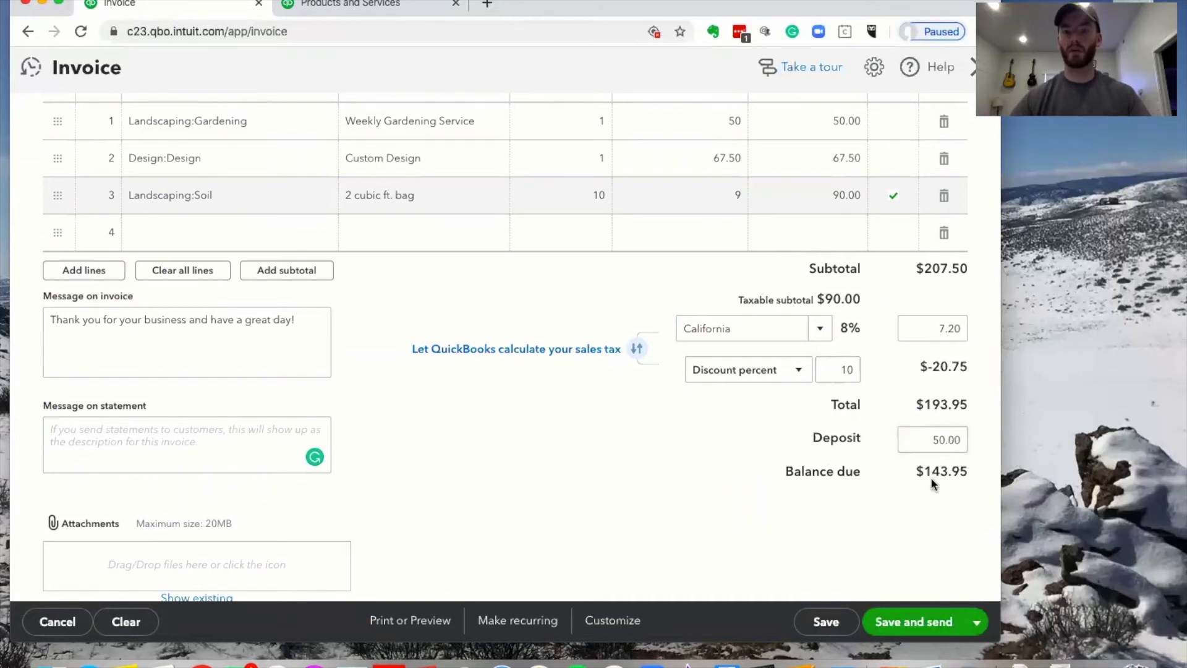
click(914, 438)
scroll(727, 531, down, 2)
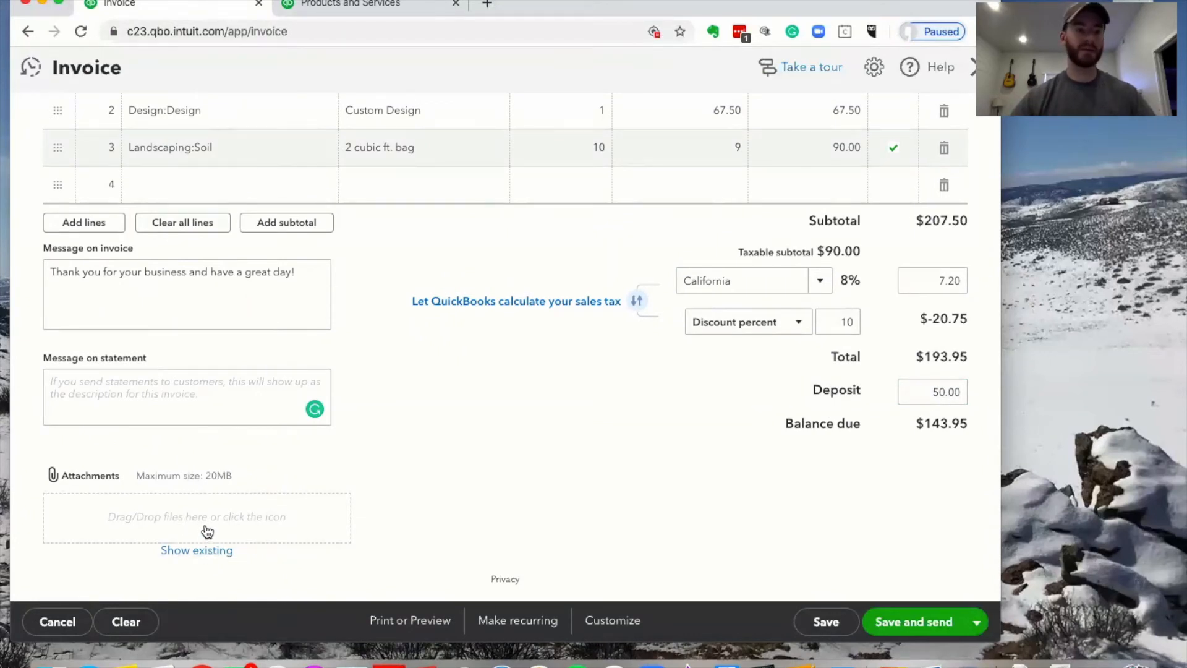
scroll(371, 351, up, 1)
scroll(371, 351, down, 1)
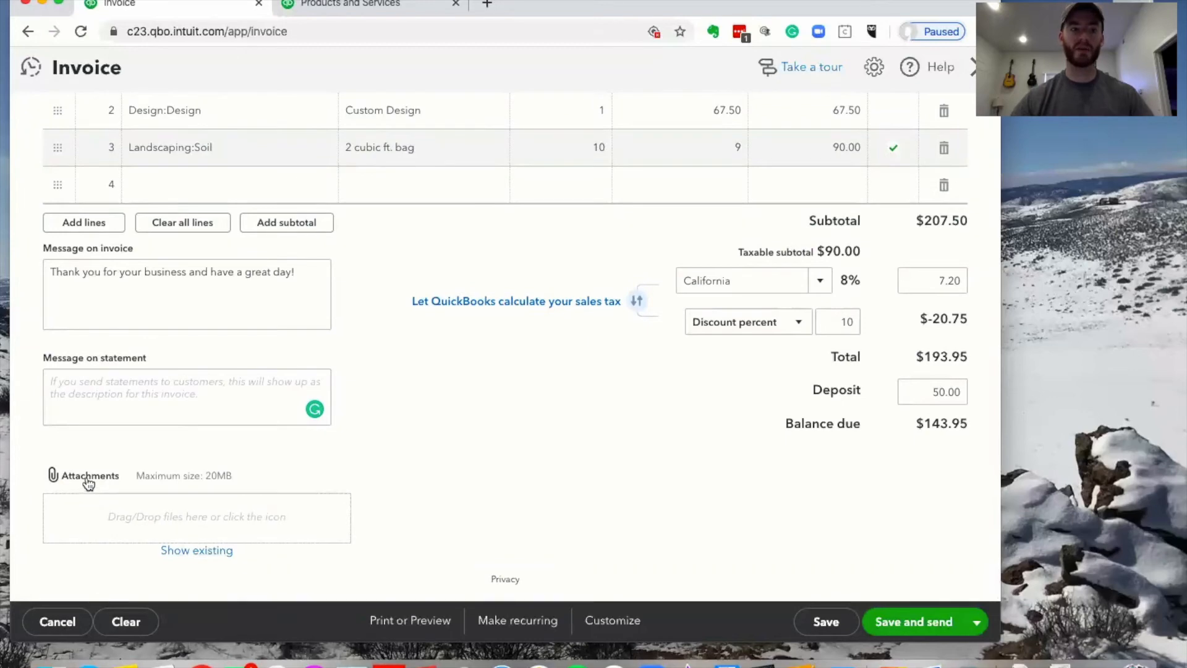
scroll(645, 425, up, 10)
scroll(644, 425, down, 10)
scroll(438, 324, up, 10)
scroll(861, 525, down, 10)
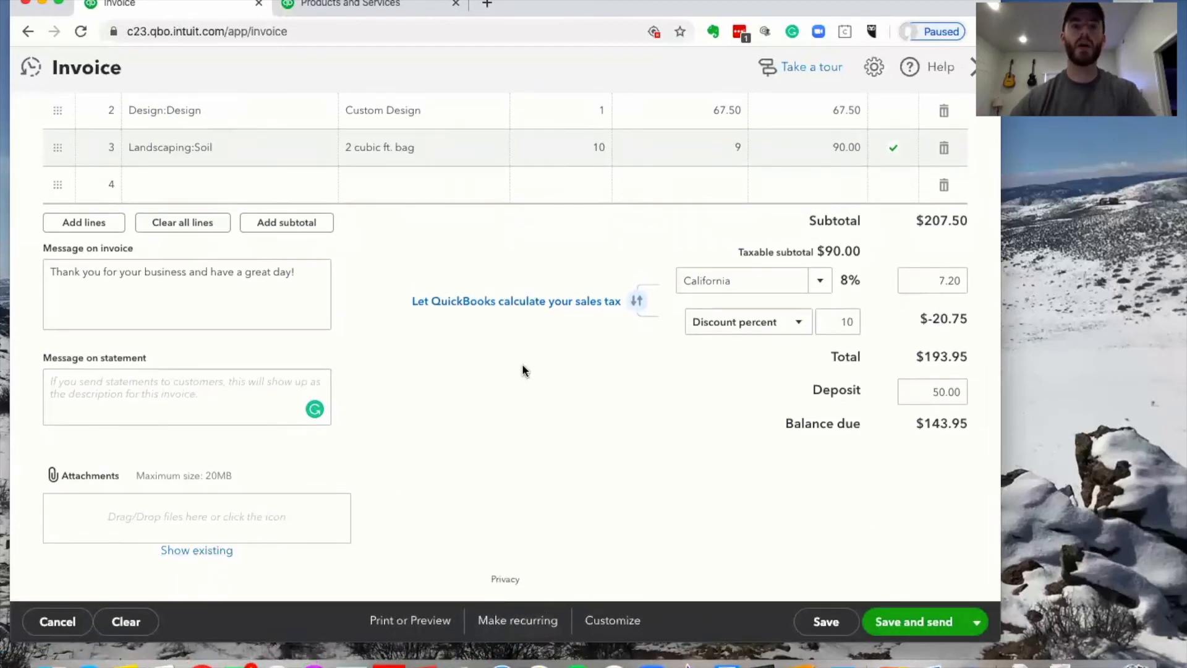
Look at the account settings page and the invoice's style choices
click(370, 6)
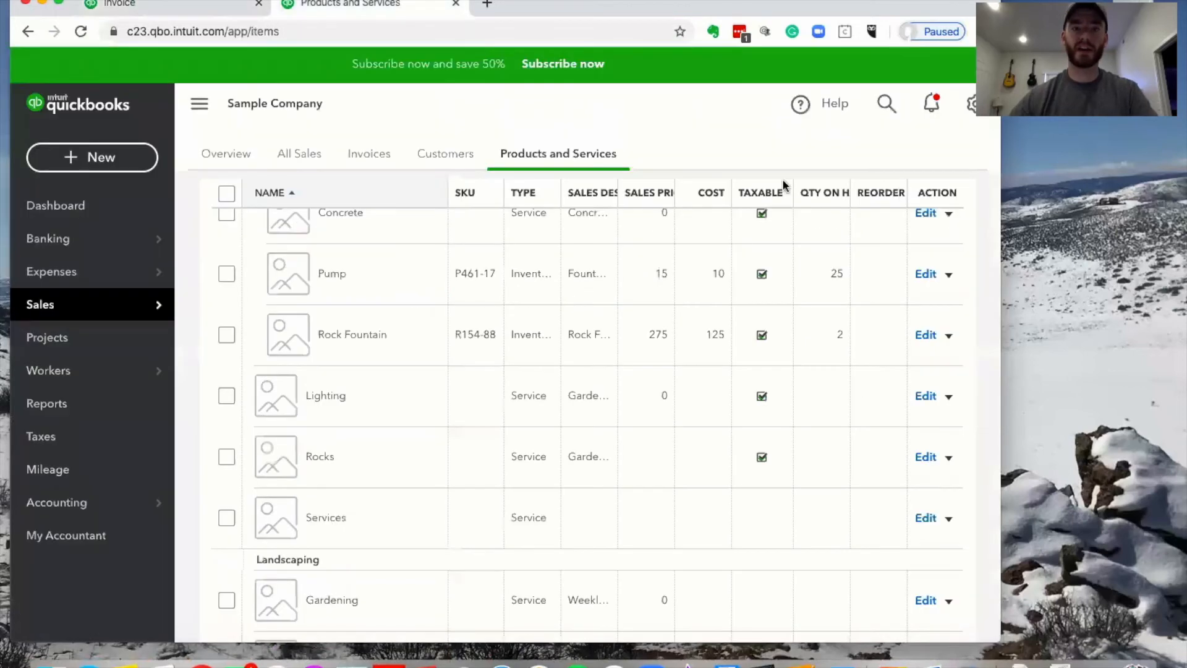
click(971, 106)
click(383, 225)
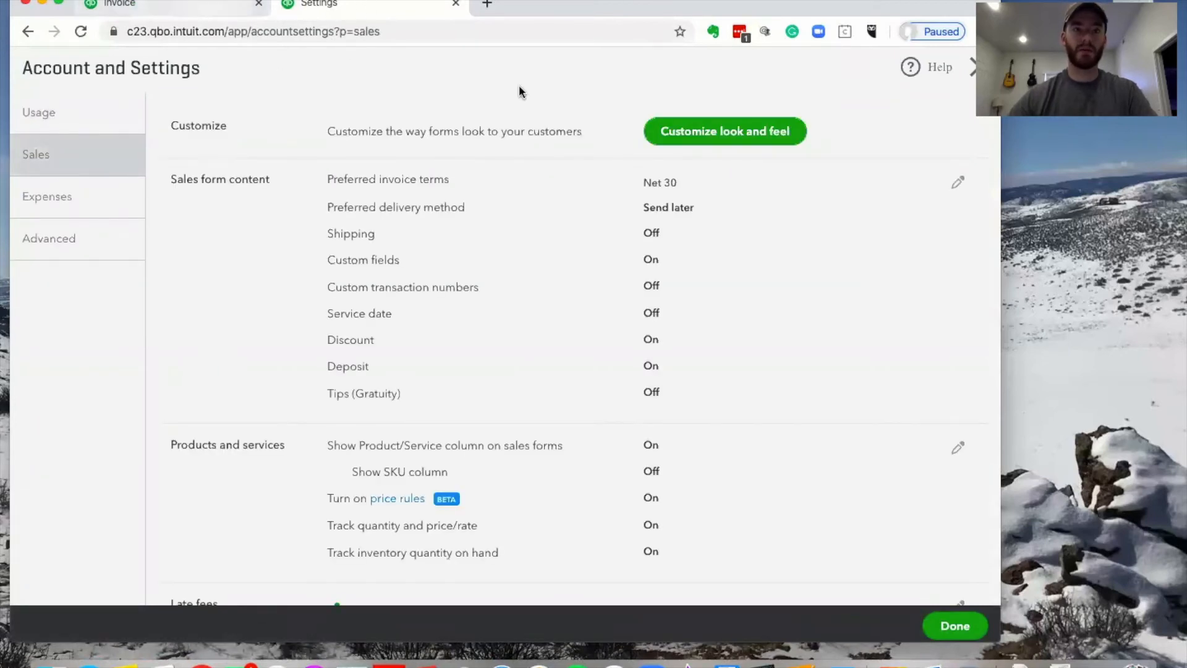
click(143, 7)
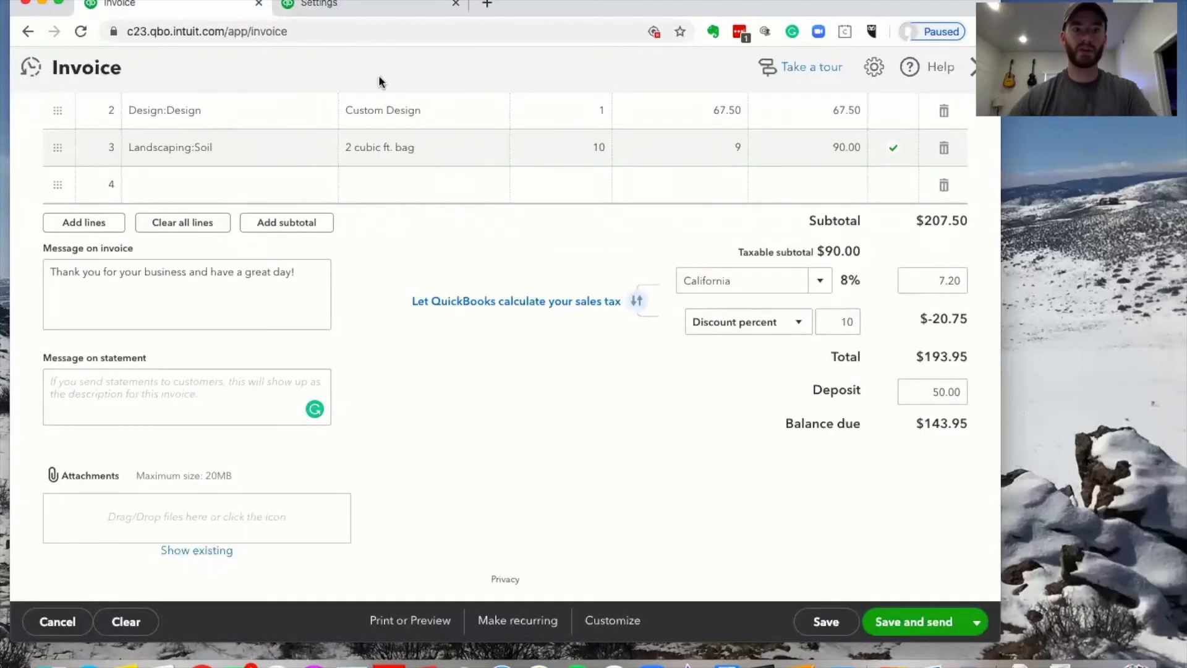
click(632, 624)
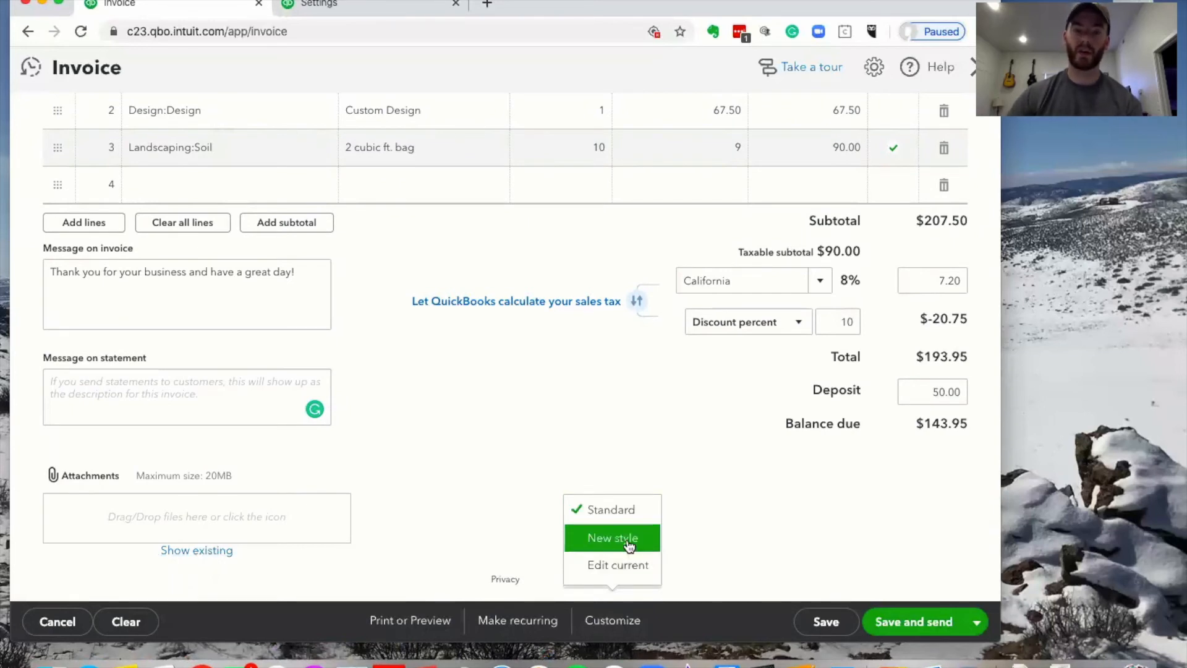
Open Custom Form Styles from All Lists and review the Standard style's options
click(396, 6)
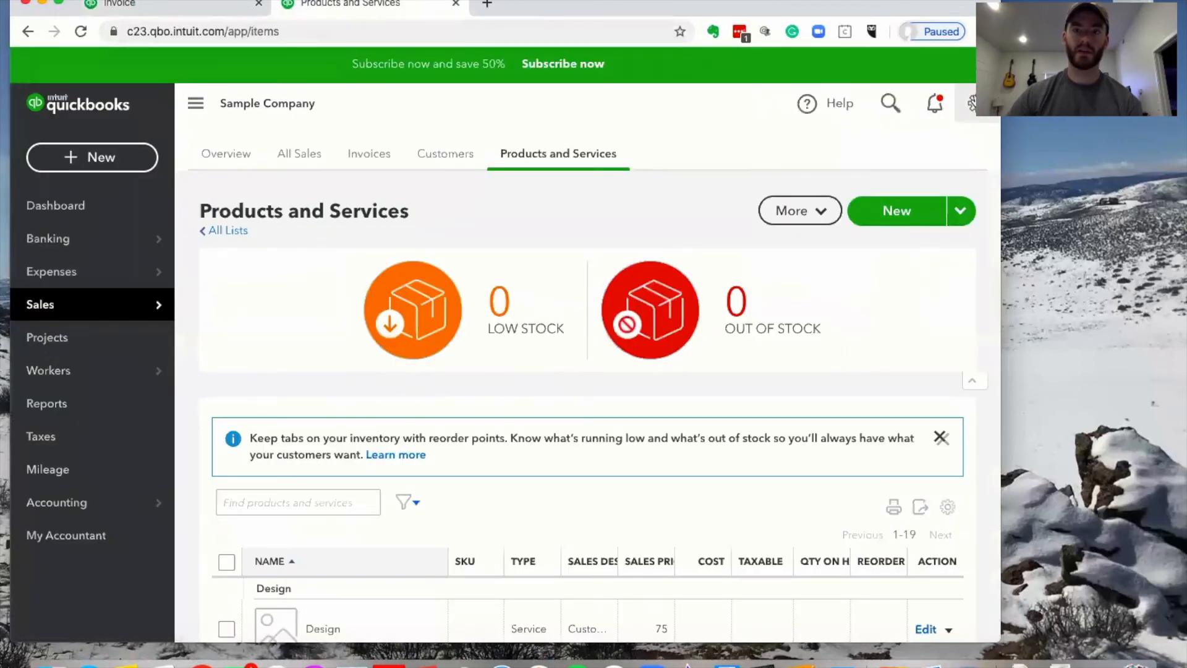
click(970, 102)
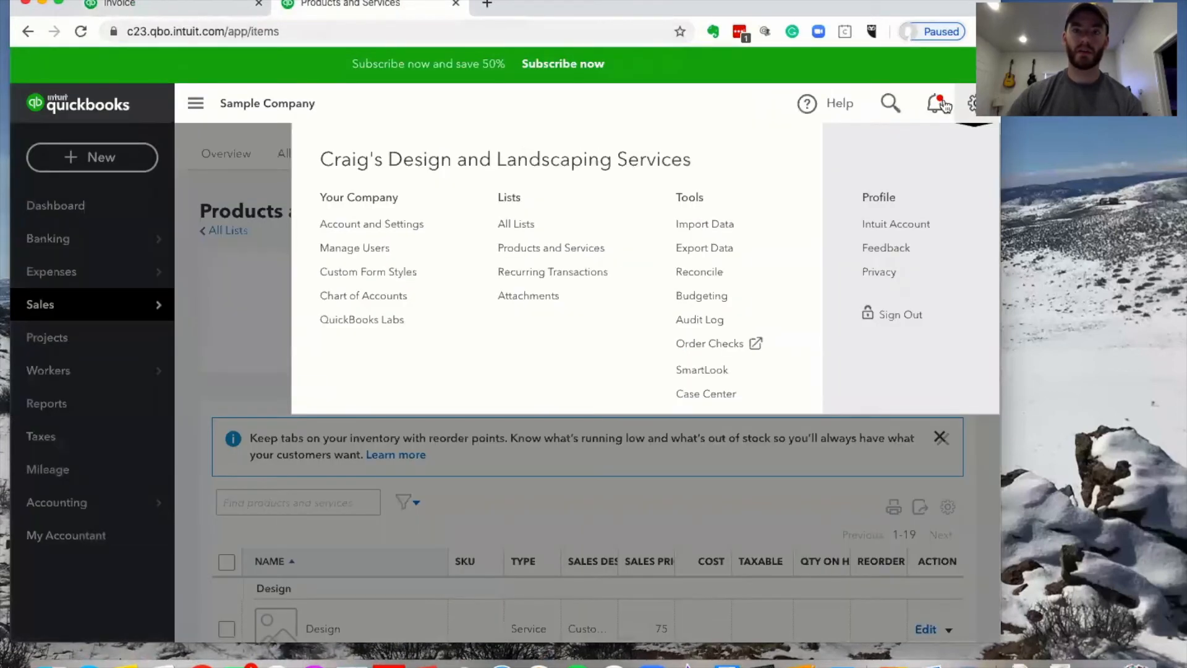
click(529, 238)
scroll(463, 281, down, 3)
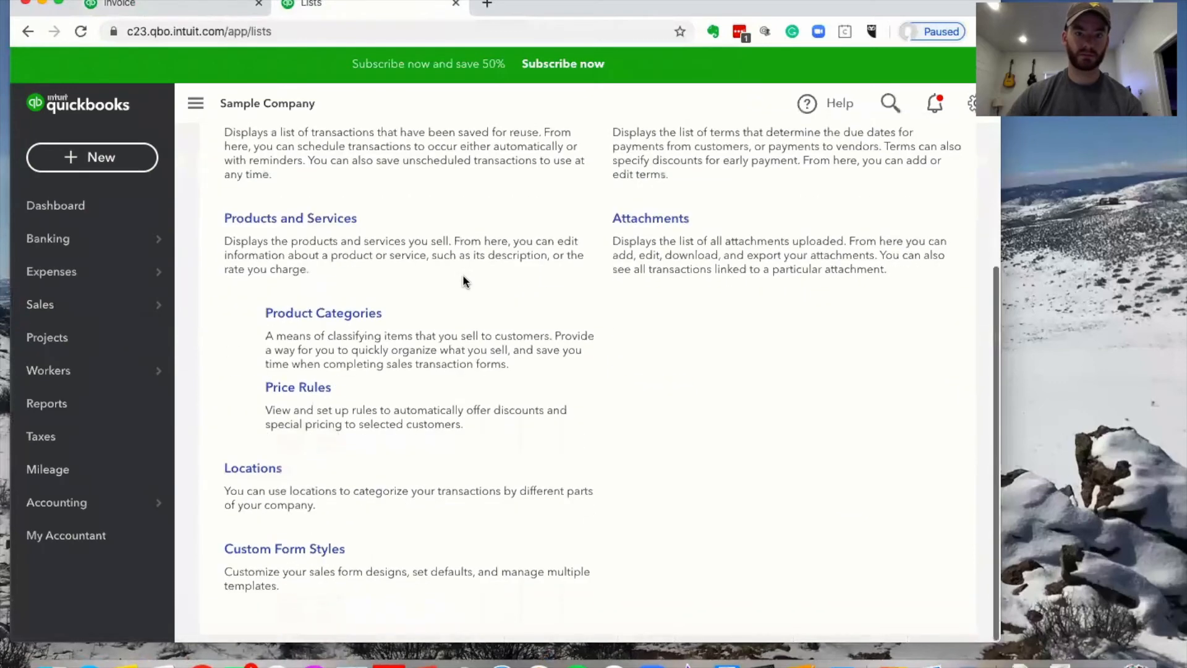
click(299, 549)
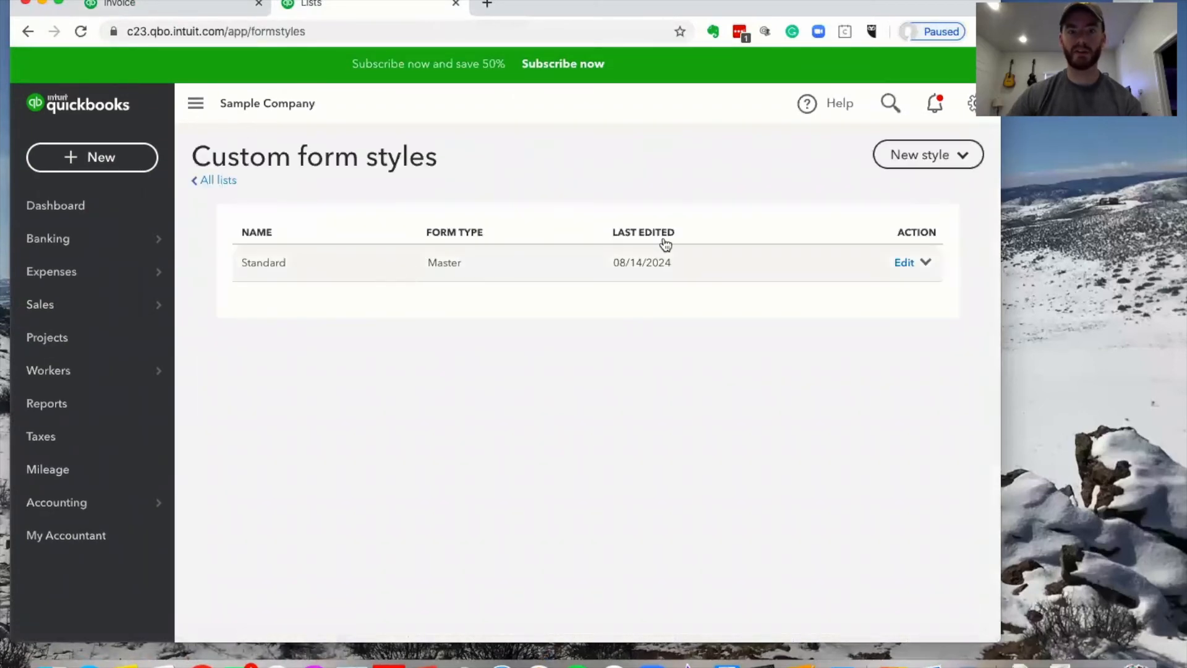
click(926, 263)
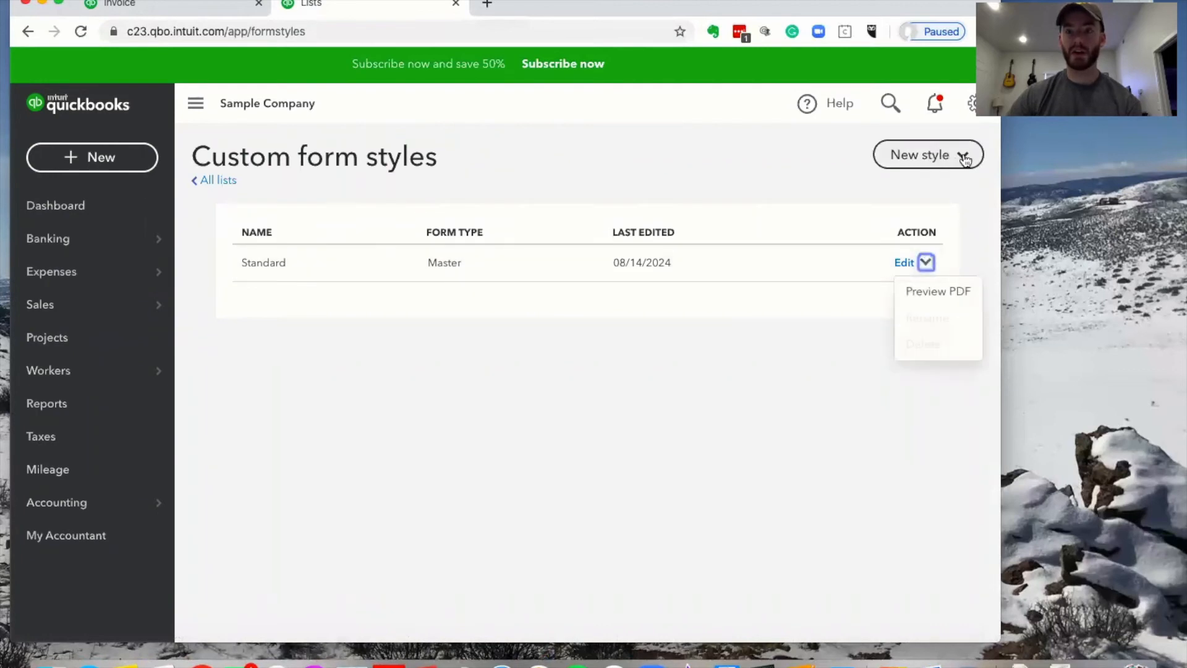
click(726, 165)
Choose New style > Invoice in Custom Form Styles after trying it from the invoice
click(201, 6)
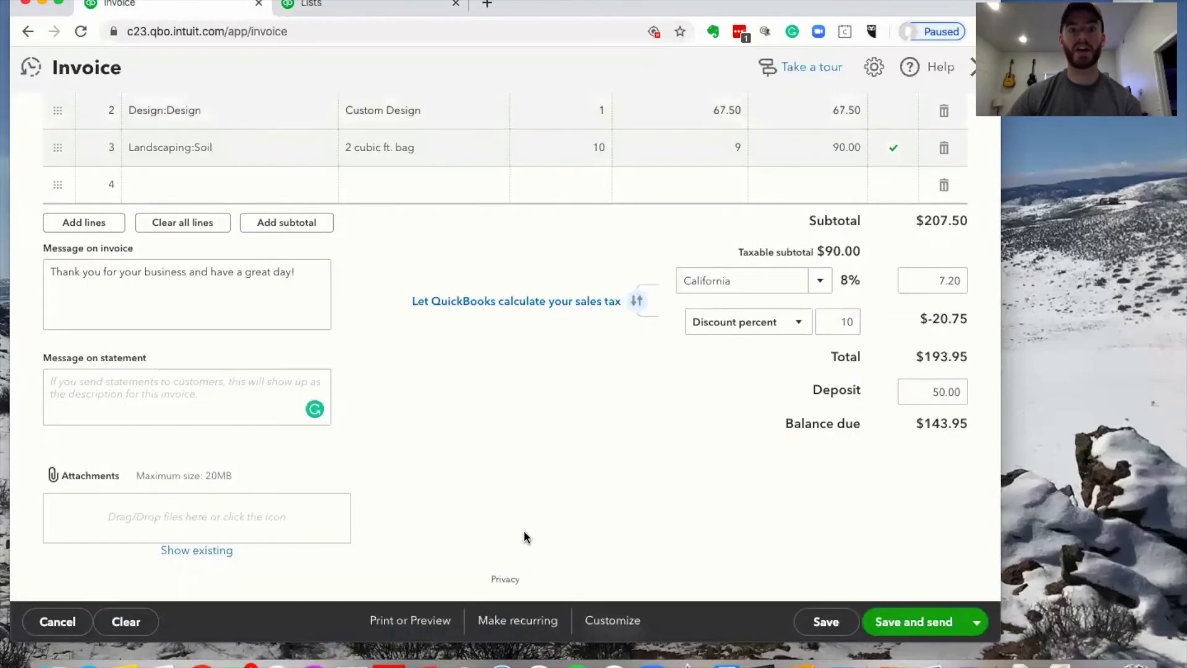
click(396, 4)
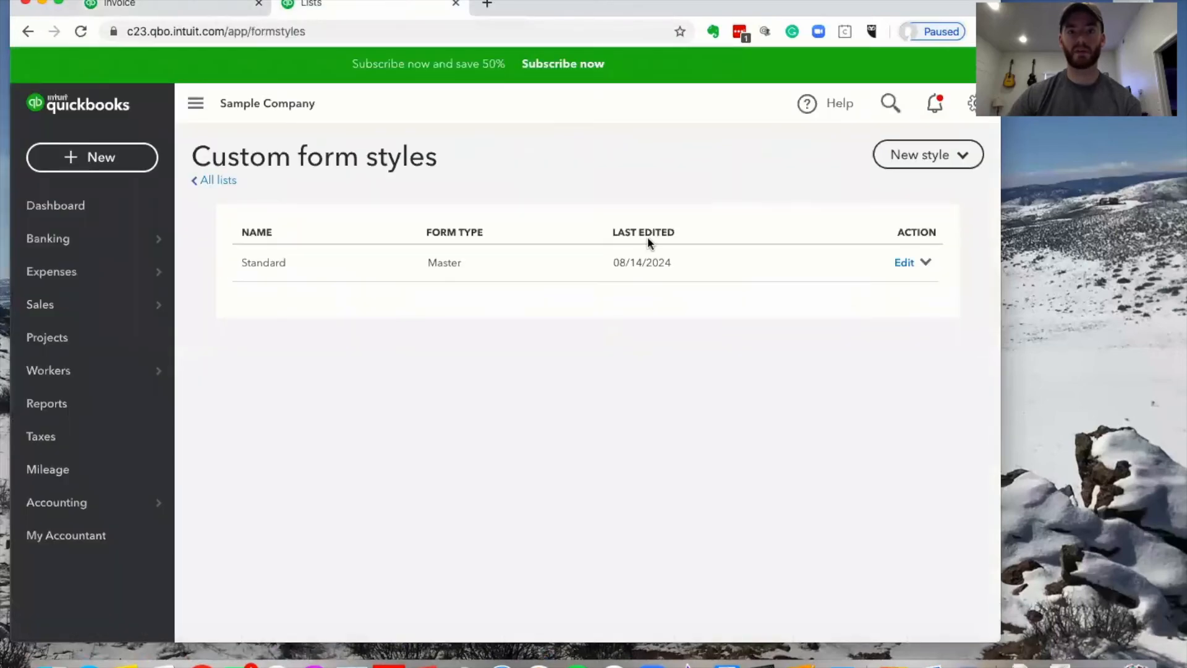
click(235, 7)
click(616, 621)
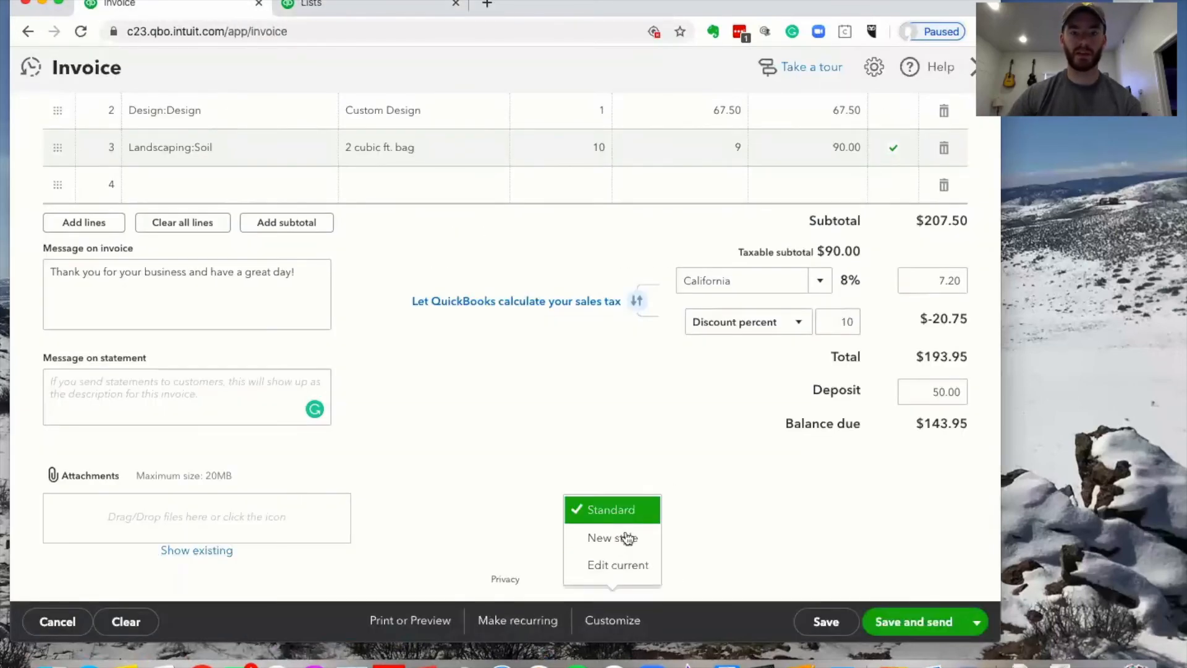
click(613, 538)
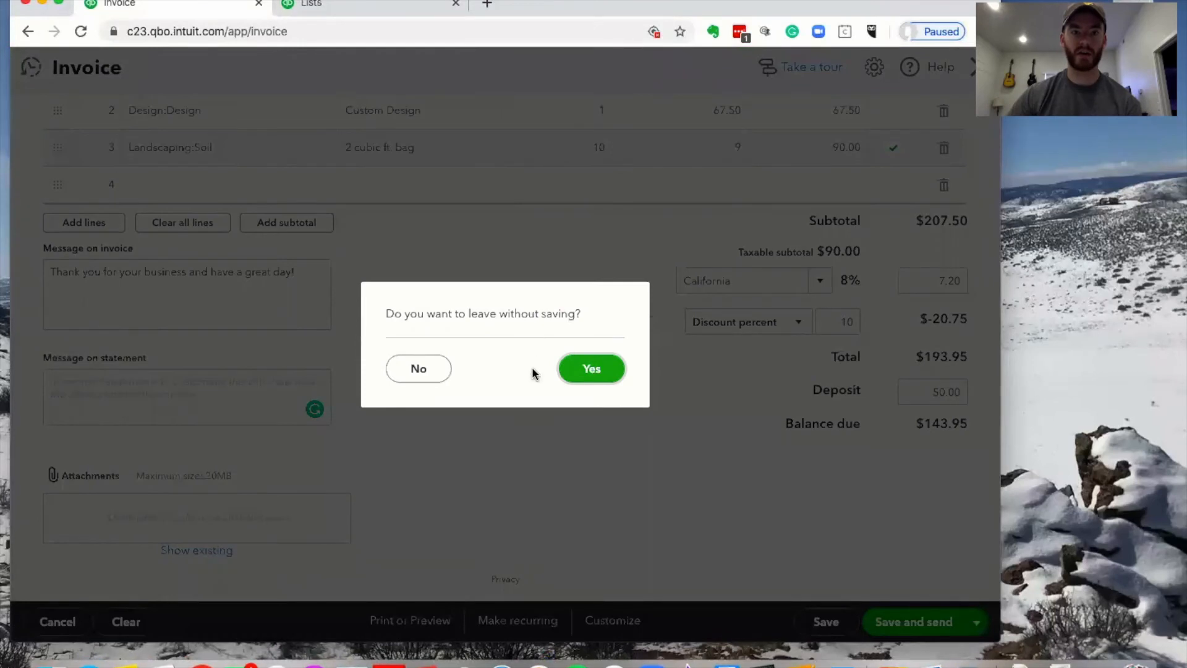
click(432, 369)
click(352, 3)
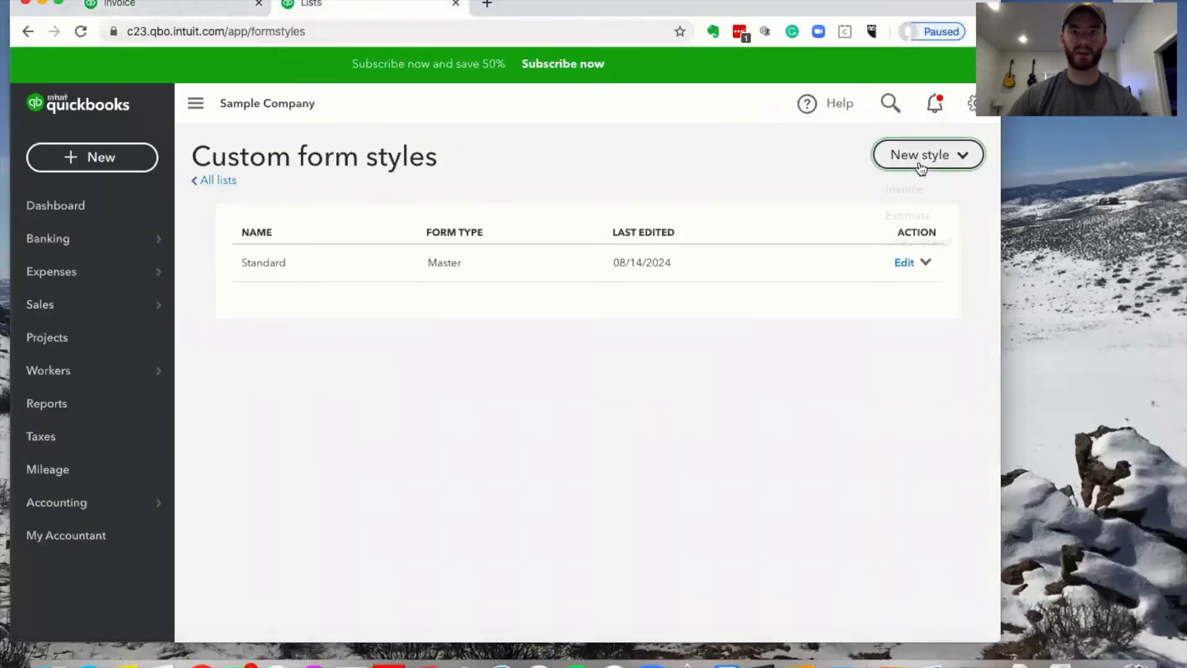
click(927, 158)
click(938, 197)
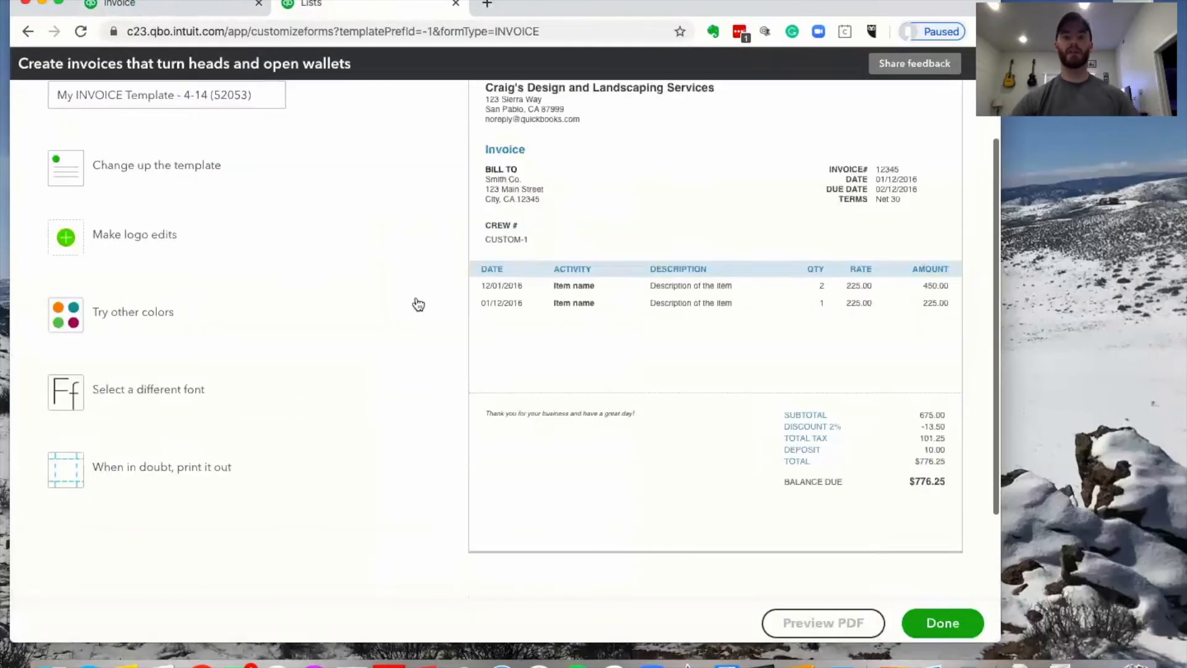
Rename the template to 'Test Style' and give it the Modern layout
triple_click(172, 180)
text(Test Stykle)
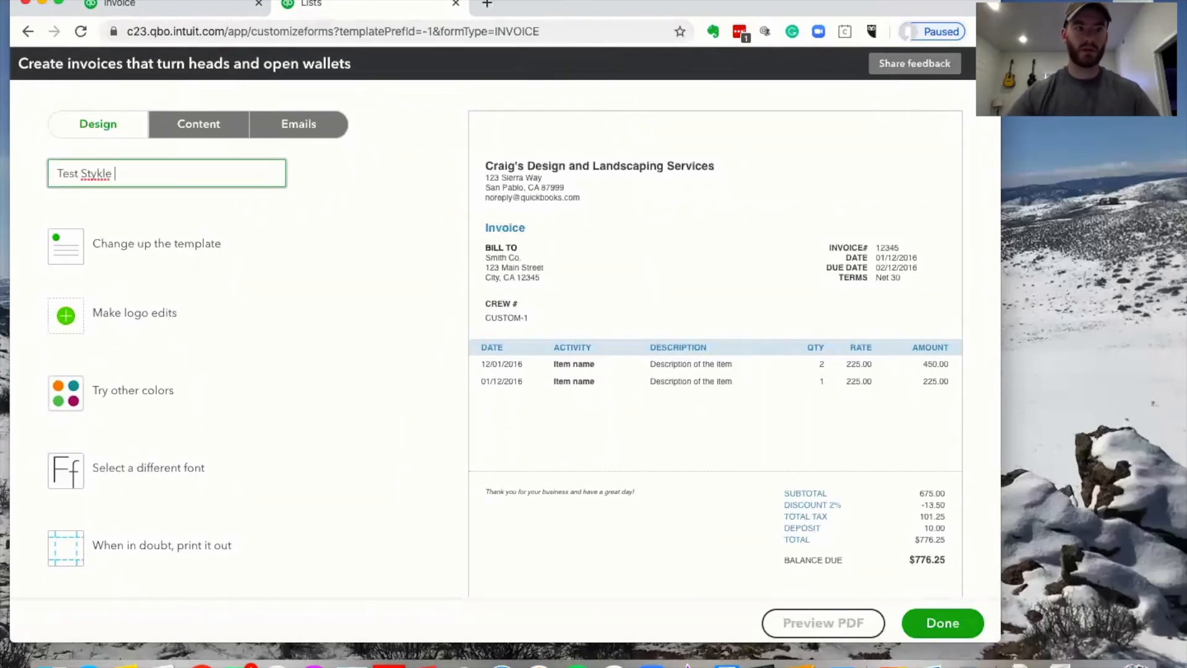
key(BackSpace)
key(BackSpace)
key(BackSpace)
key(BackSpace)
text(le)
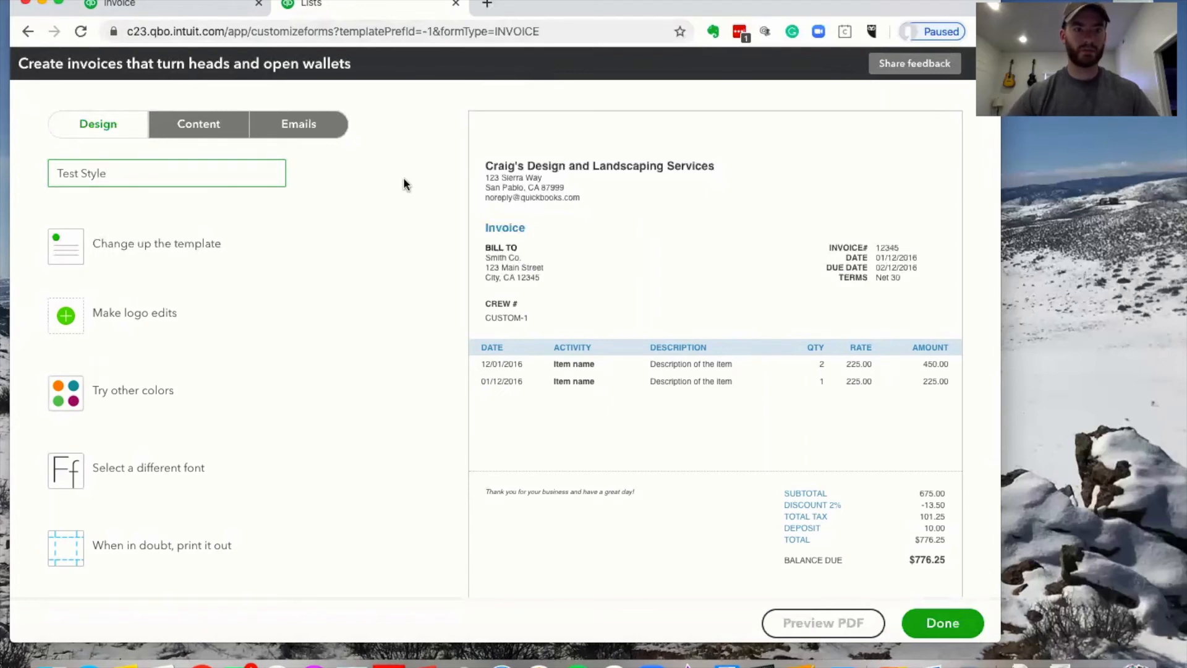
click(187, 244)
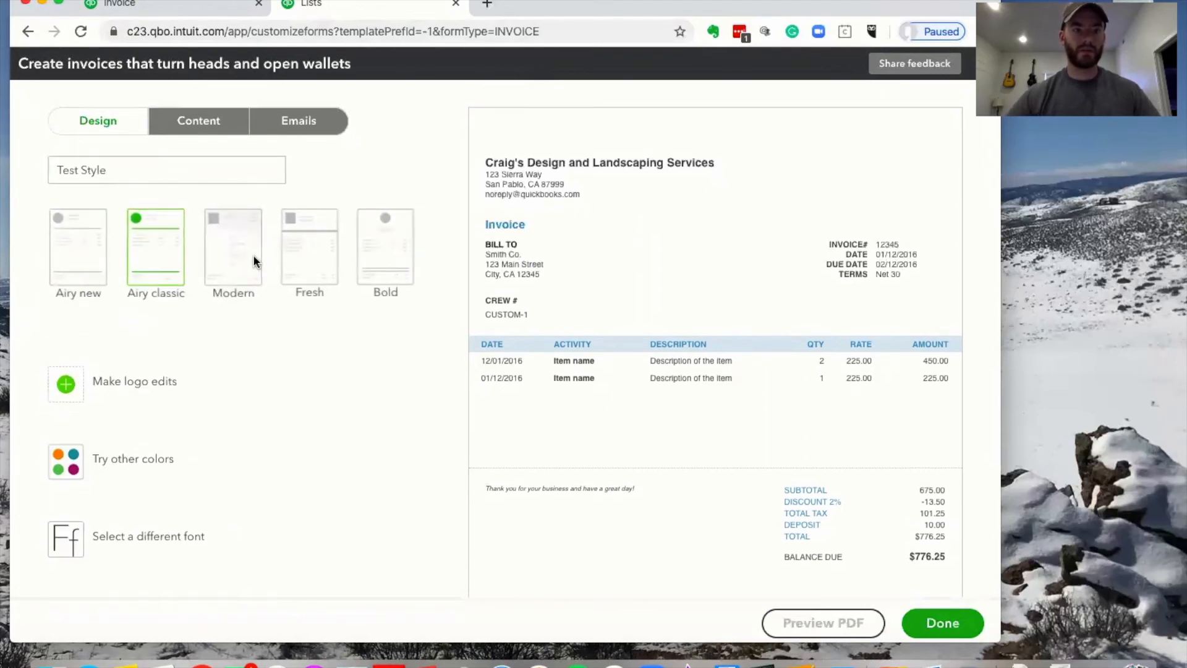
scroll(322, 251, down, 1)
scroll(324, 253, right, 1)
scroll(324, 254, up, 1)
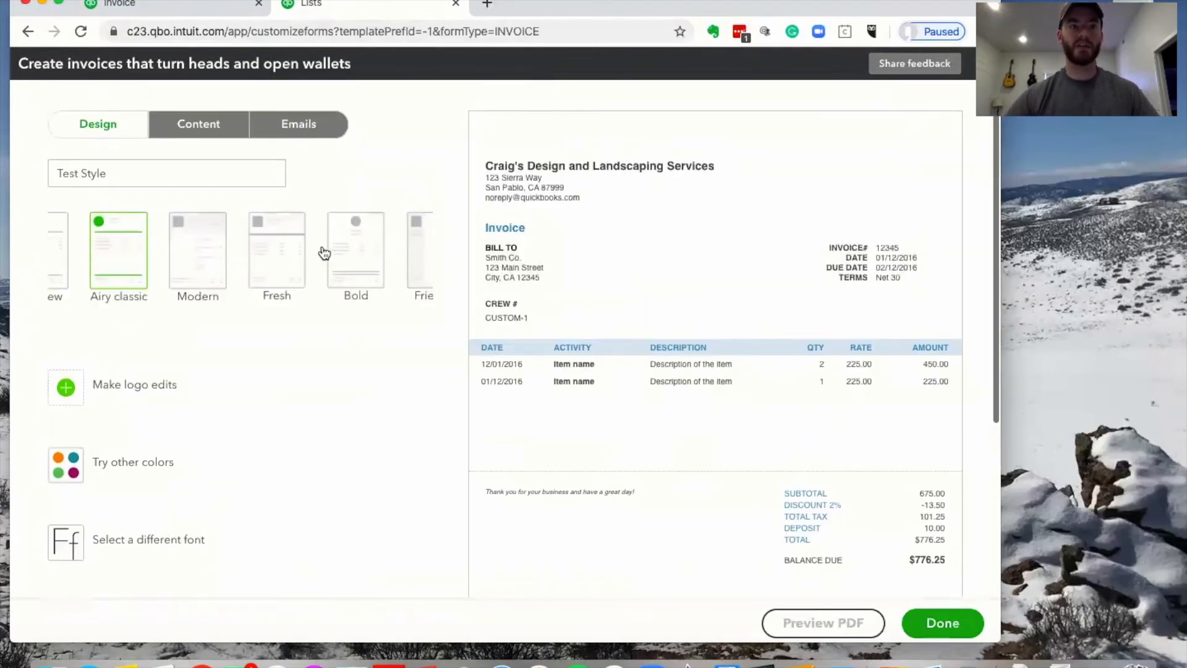
click(205, 267)
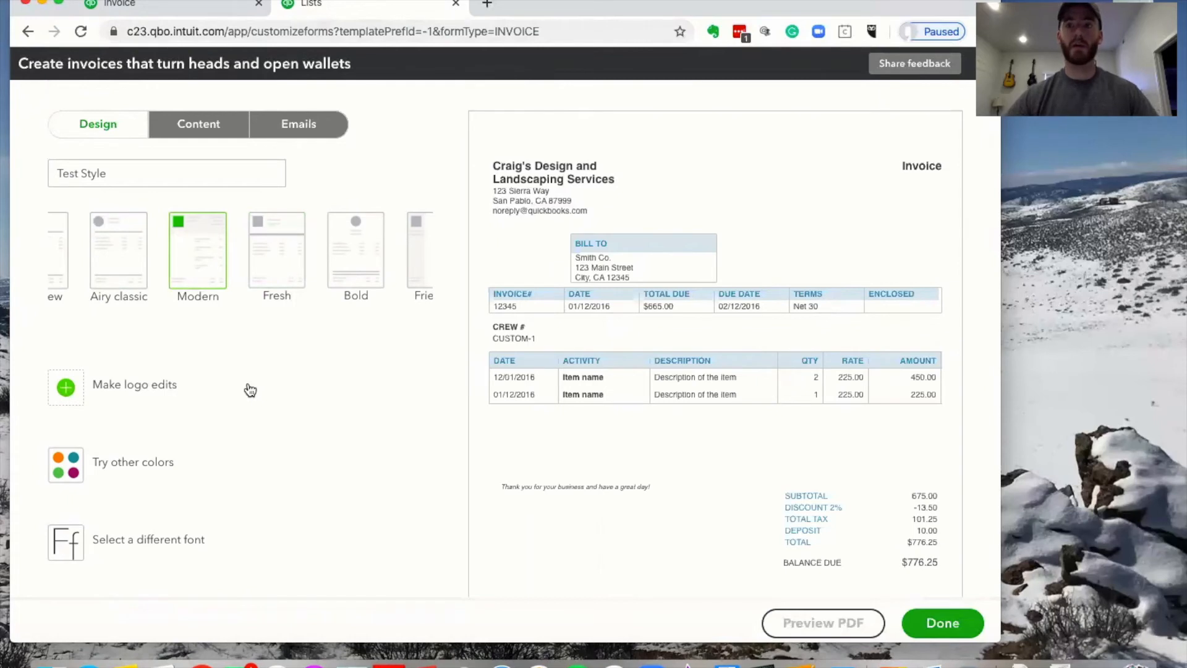
Set the accent colour to teal #004254 and check the styled invoice in a PDF preview
scroll(180, 359, down, 3)
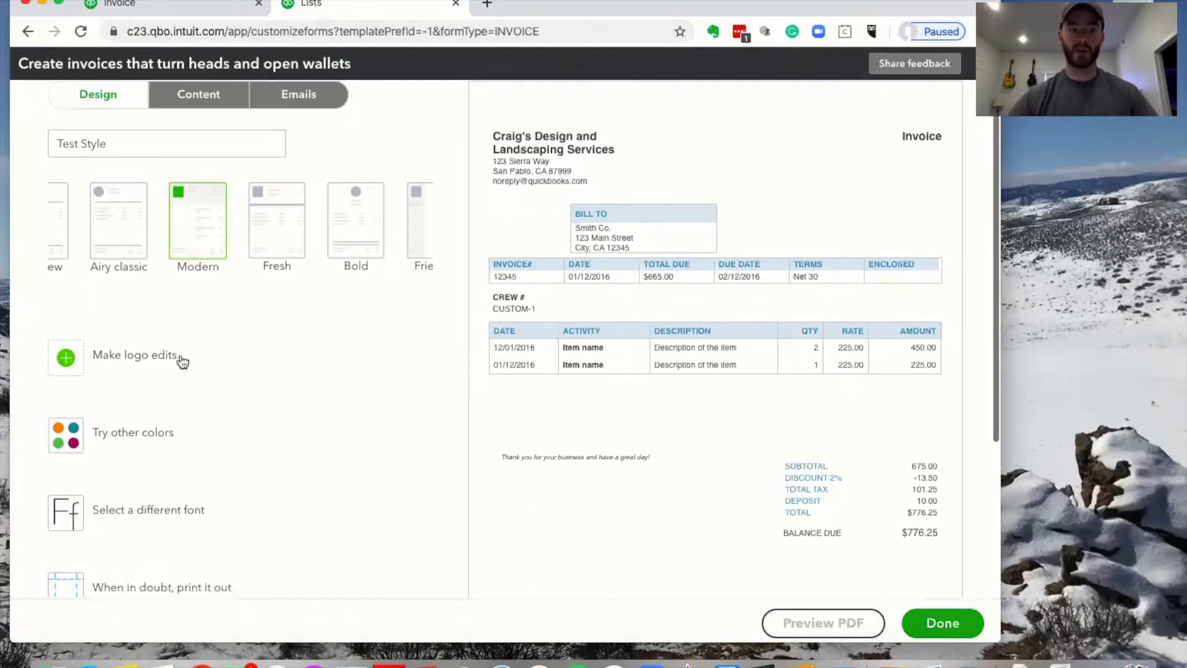
scroll(232, 346, down, 1)
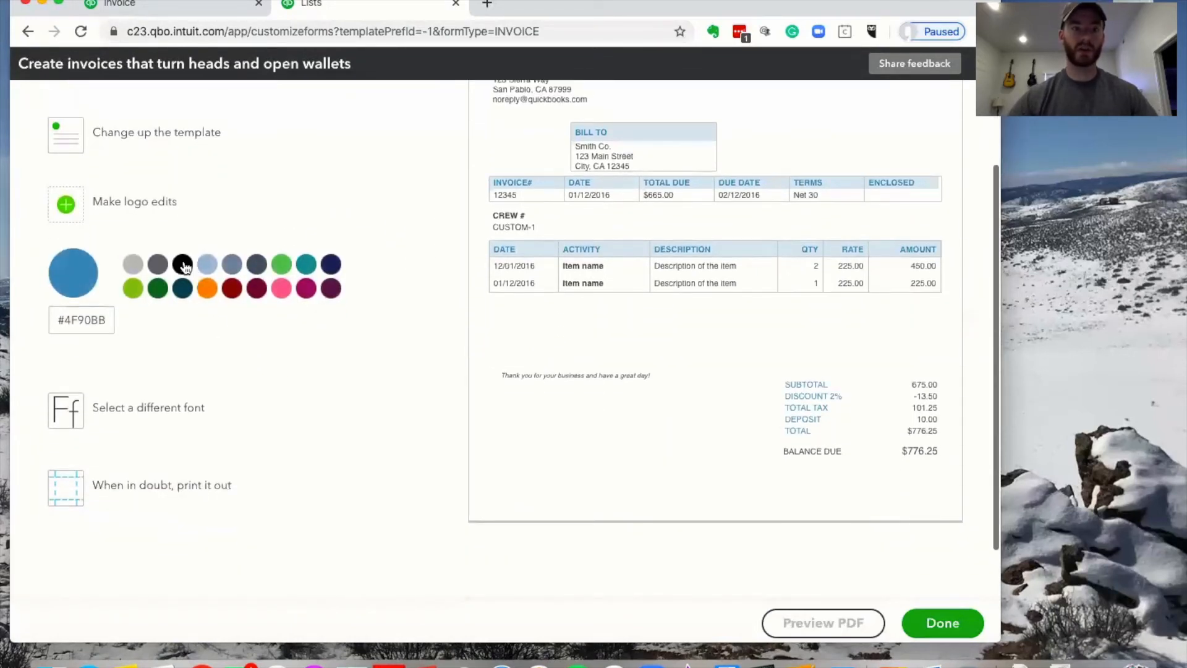
click(157, 264)
click(181, 288)
scroll(462, 257, down, 2)
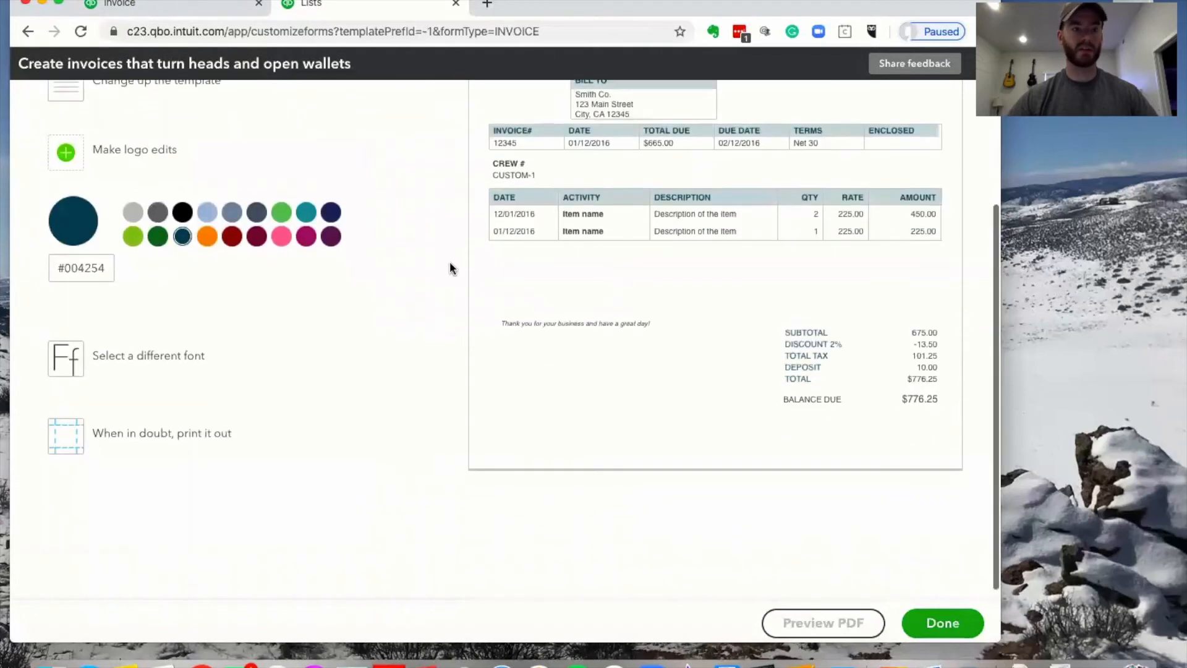
scroll(257, 432, up, 2)
scroll(257, 431, down, 2)
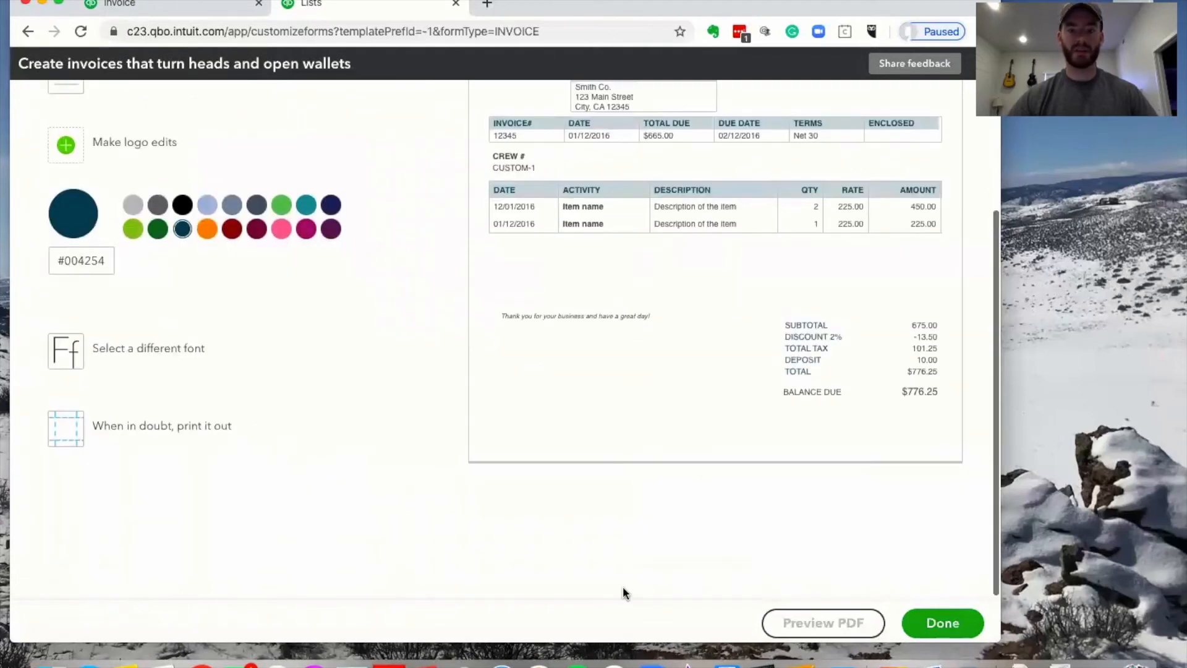
click(820, 622)
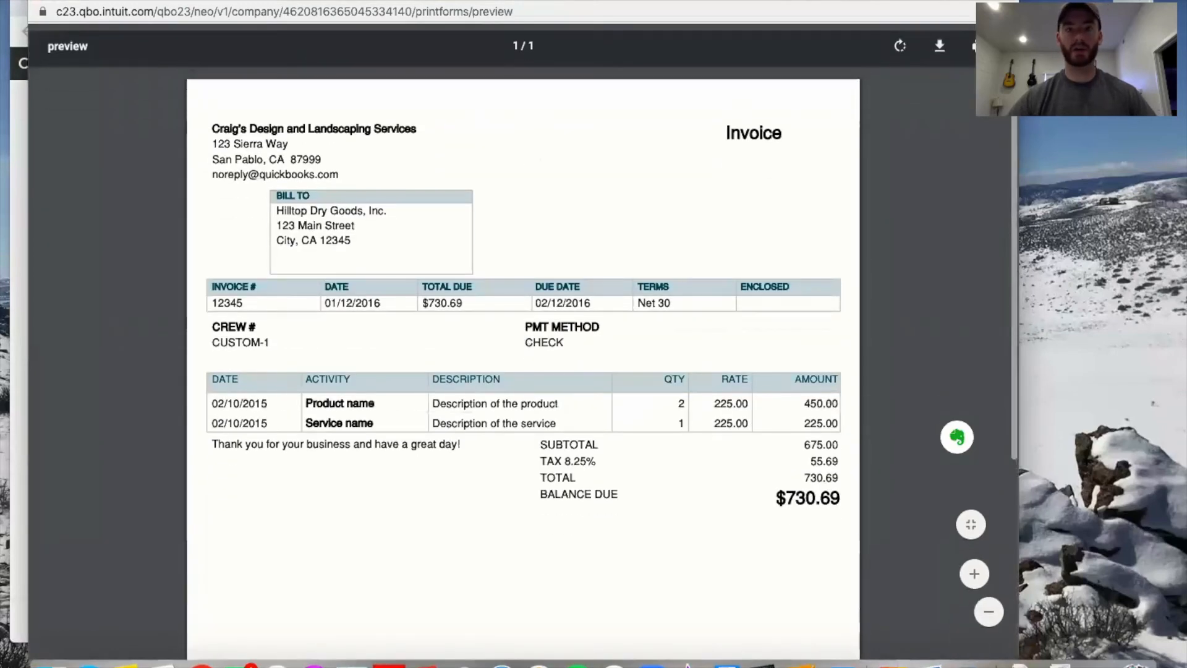
click(35, 2)
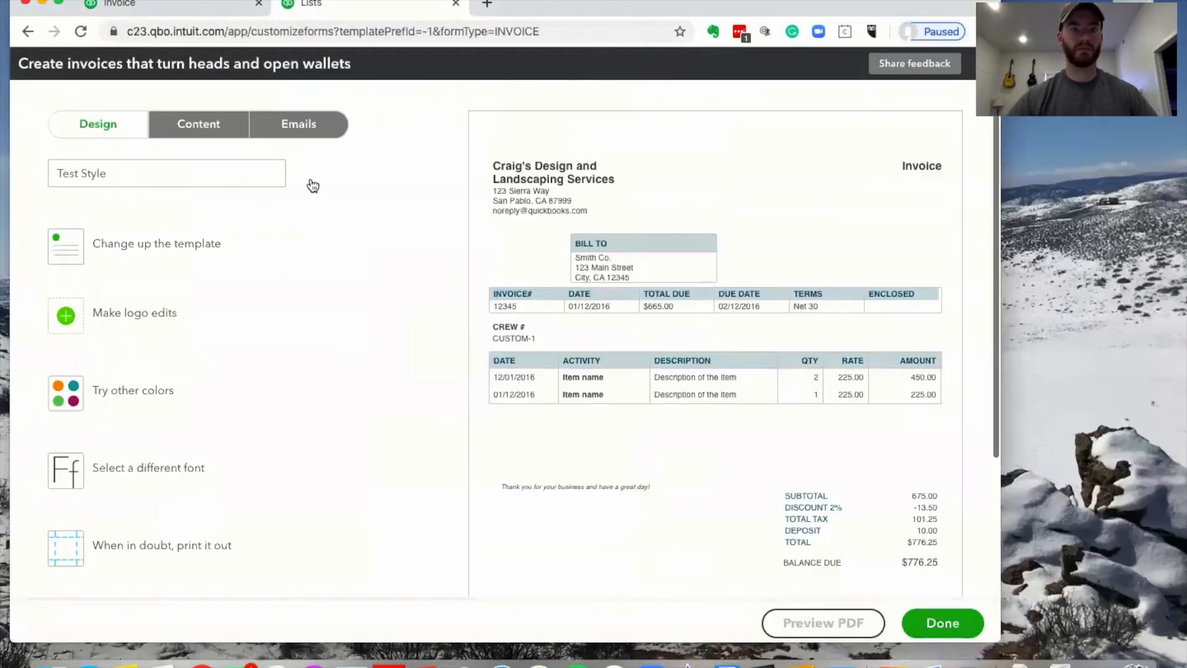
click(183, 122)
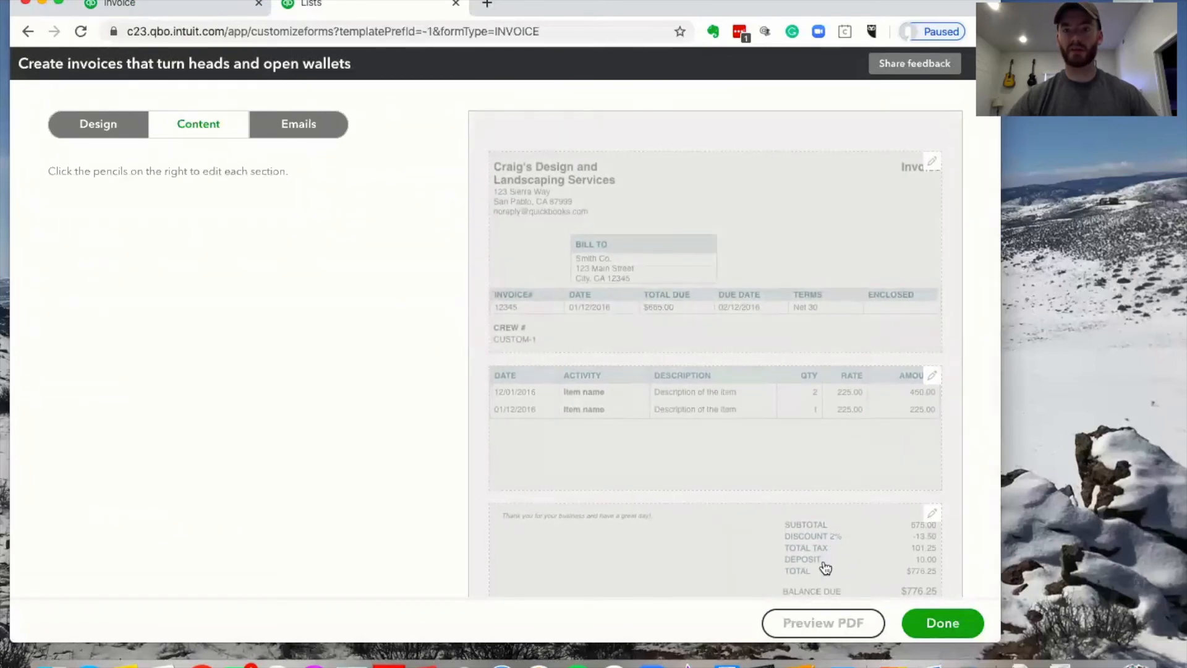
click(891, 185)
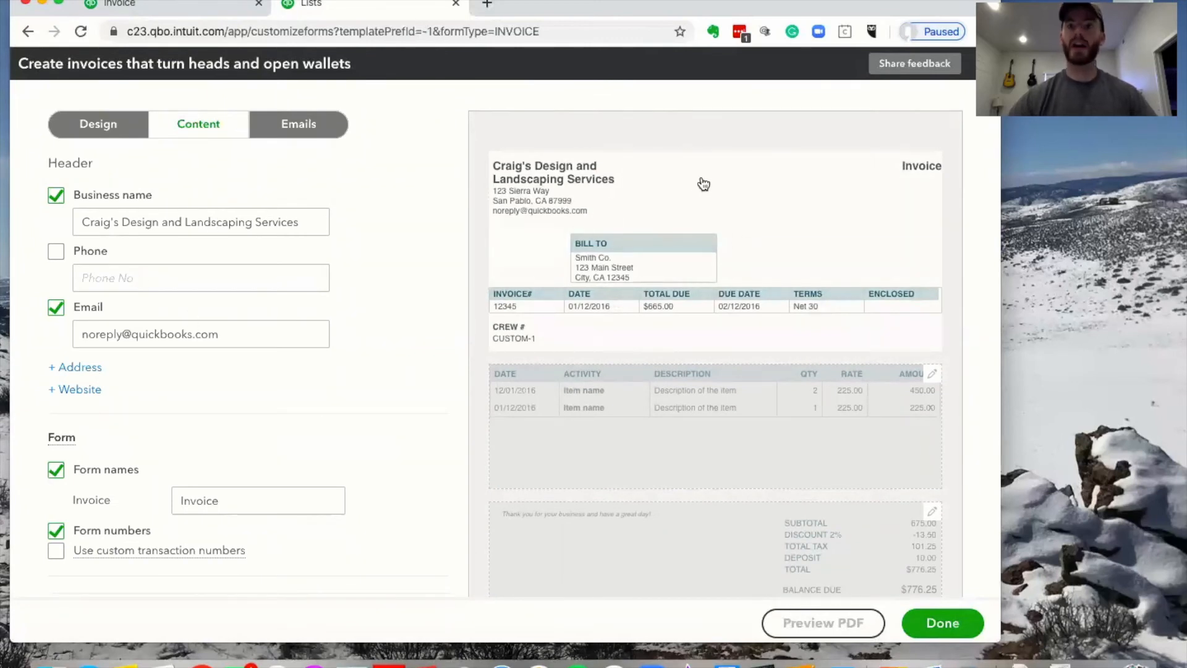
click(56, 252)
click(114, 280)
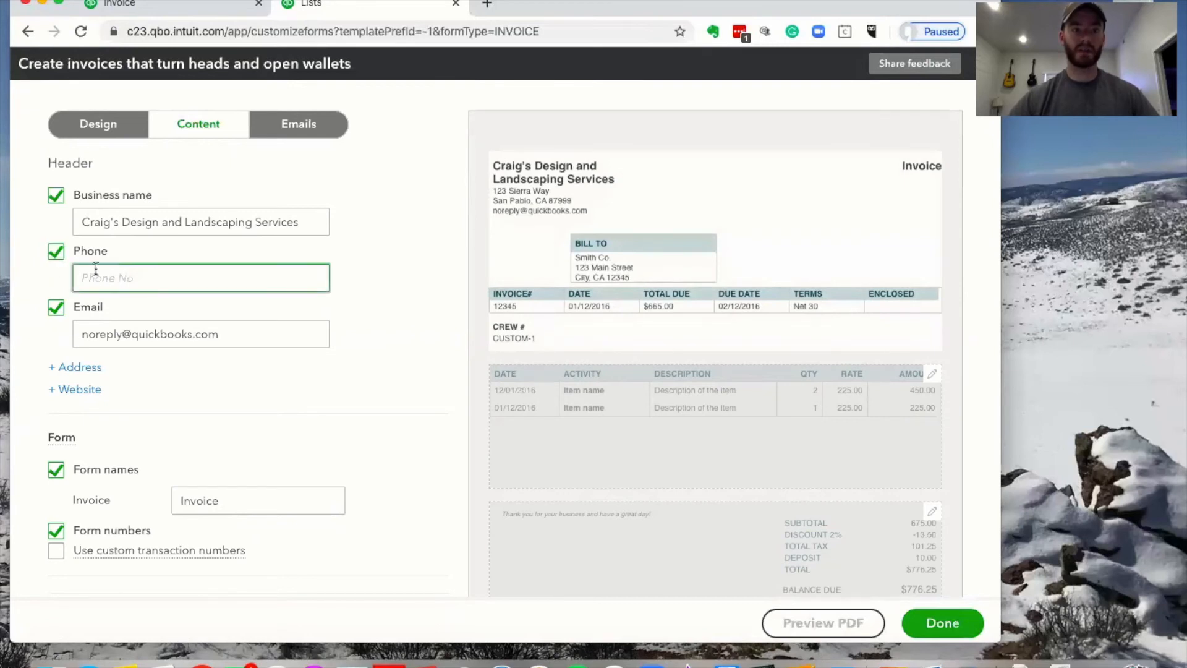
text(55555)
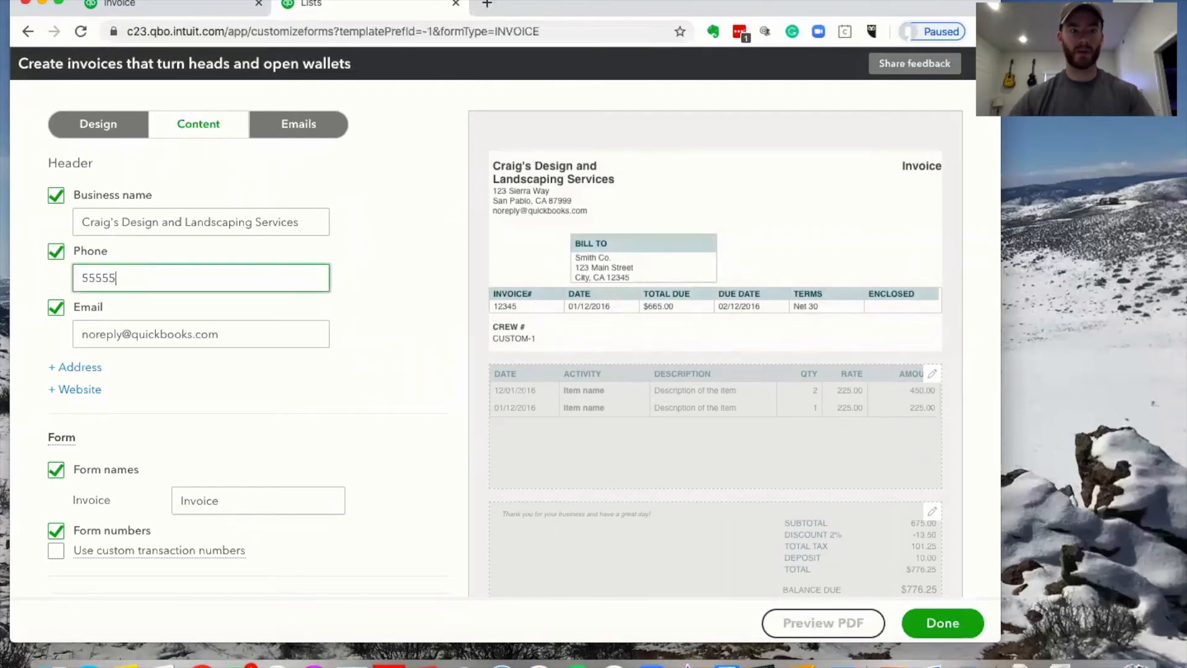
text(55555)
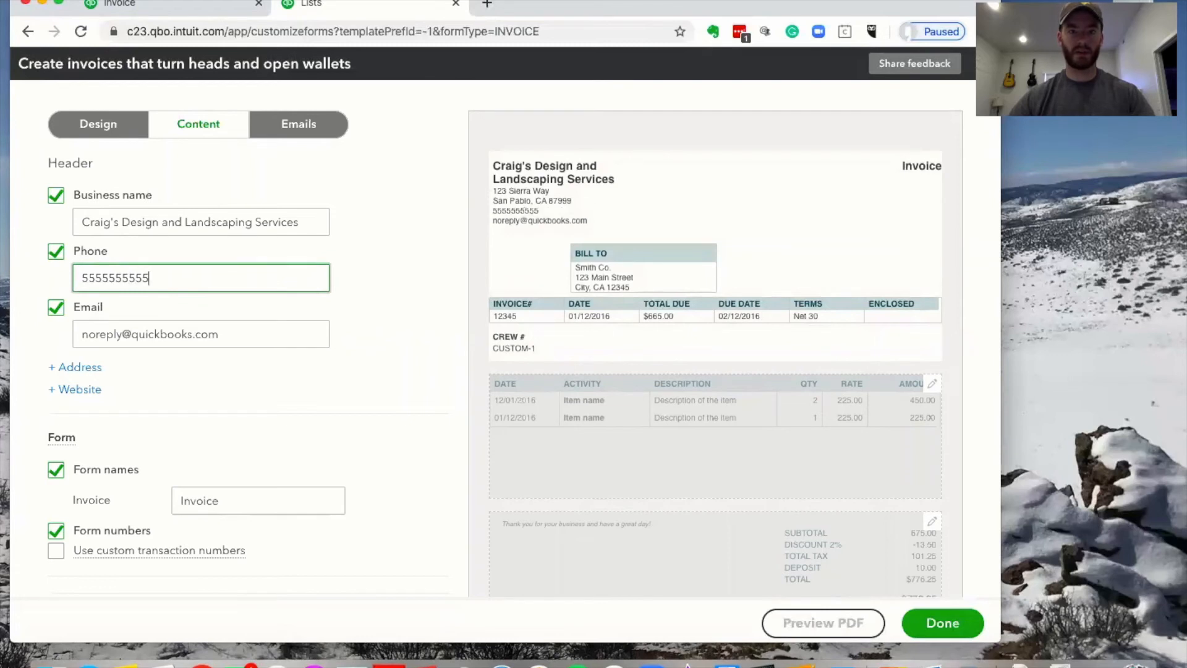
click(395, 265)
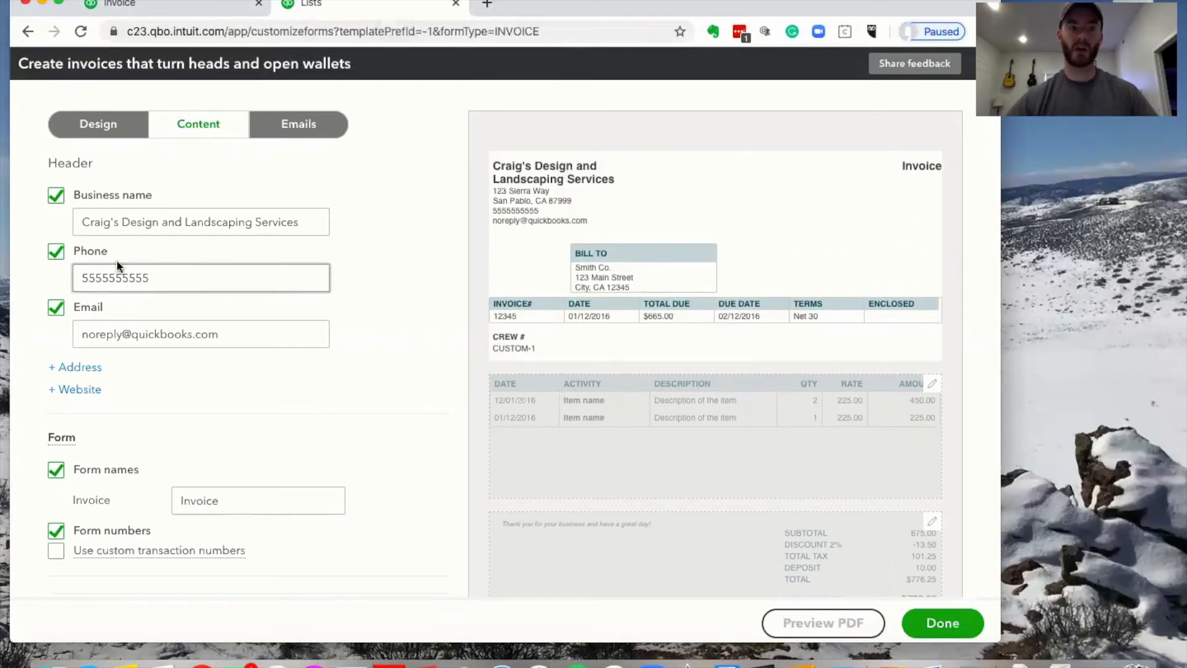
scroll(113, 322, down, 2)
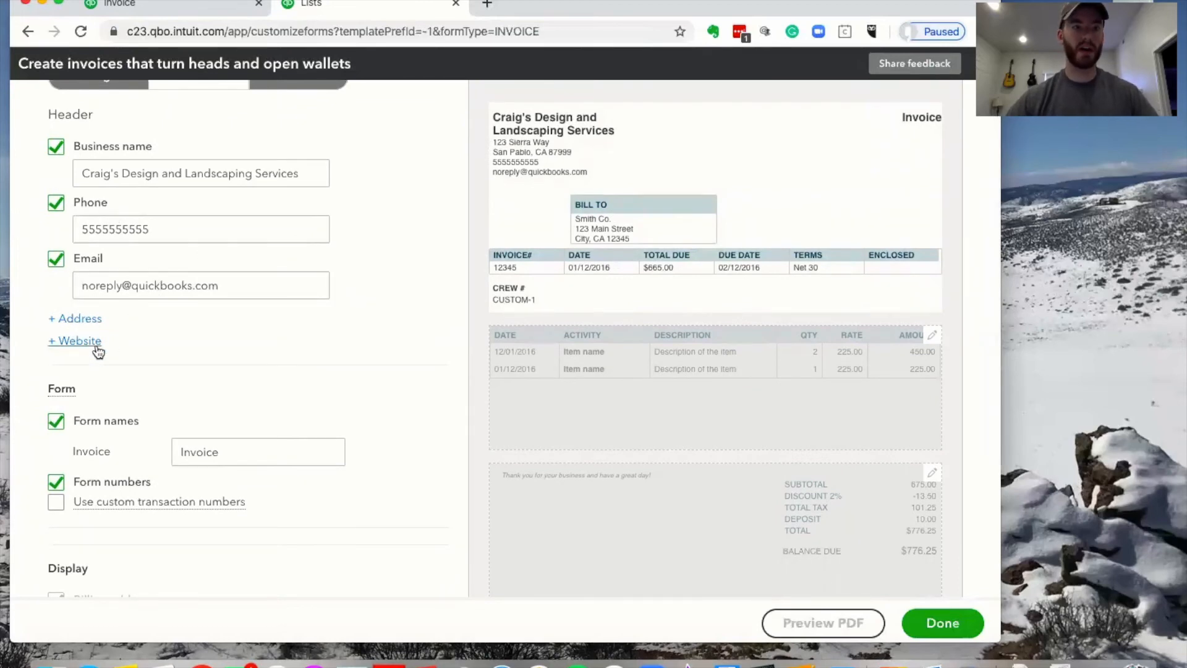
scroll(144, 344, down, 7)
click(57, 445)
click(57, 445)
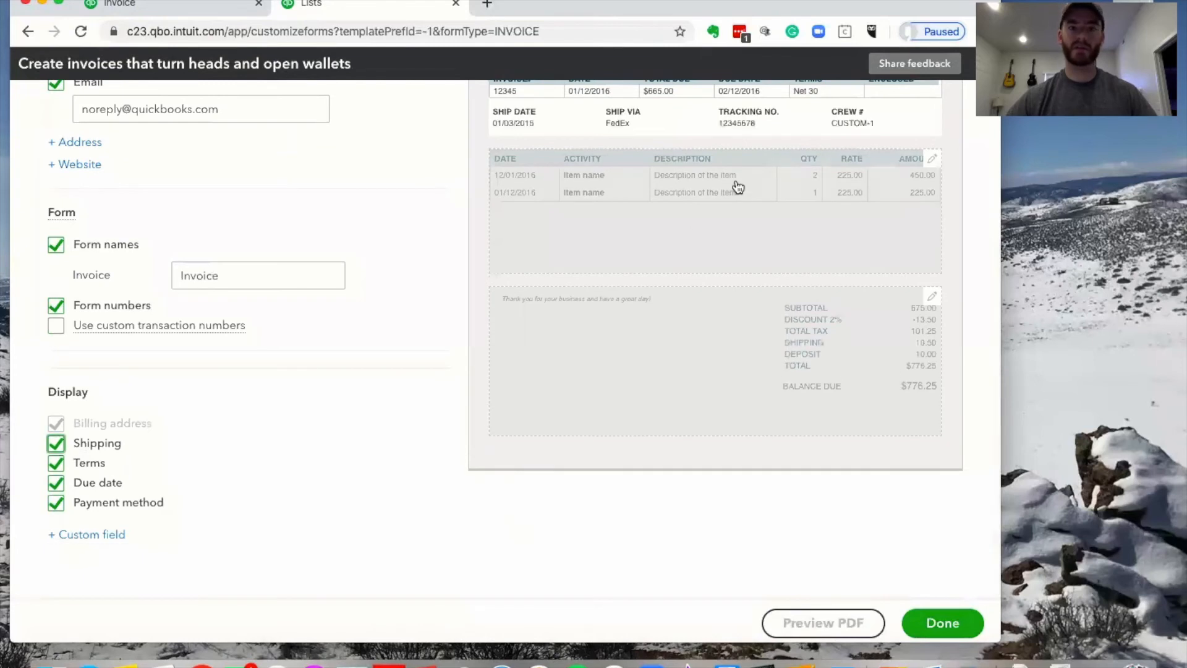
scroll(773, 184, up, 2)
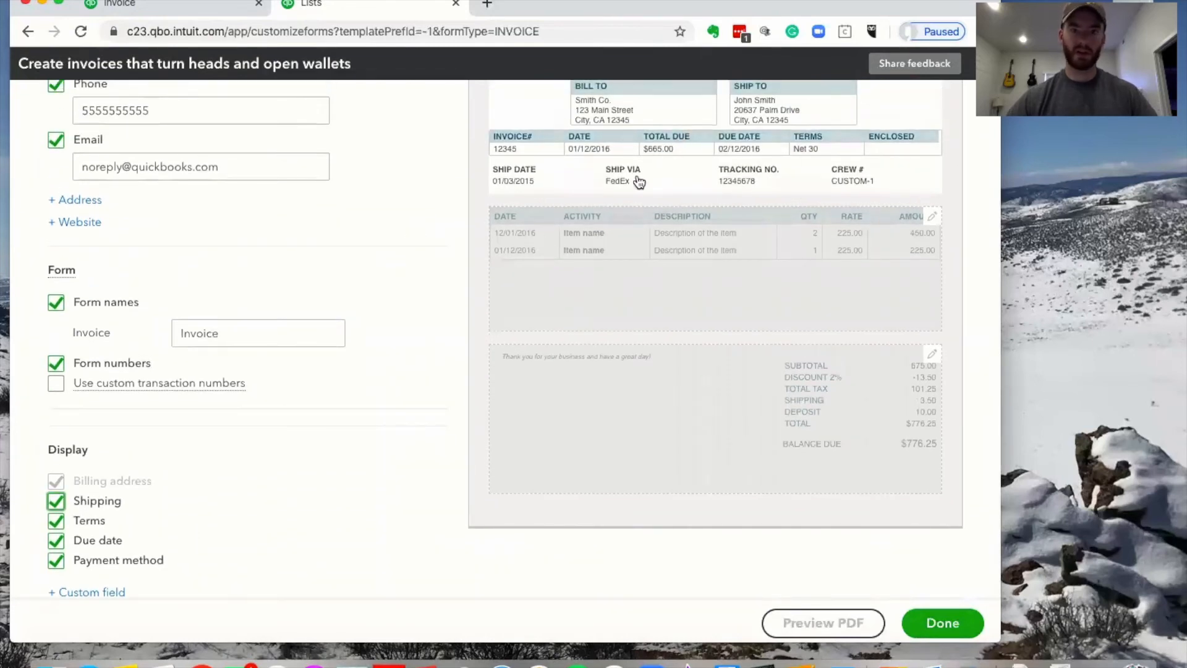
scroll(214, 476, down, 2)
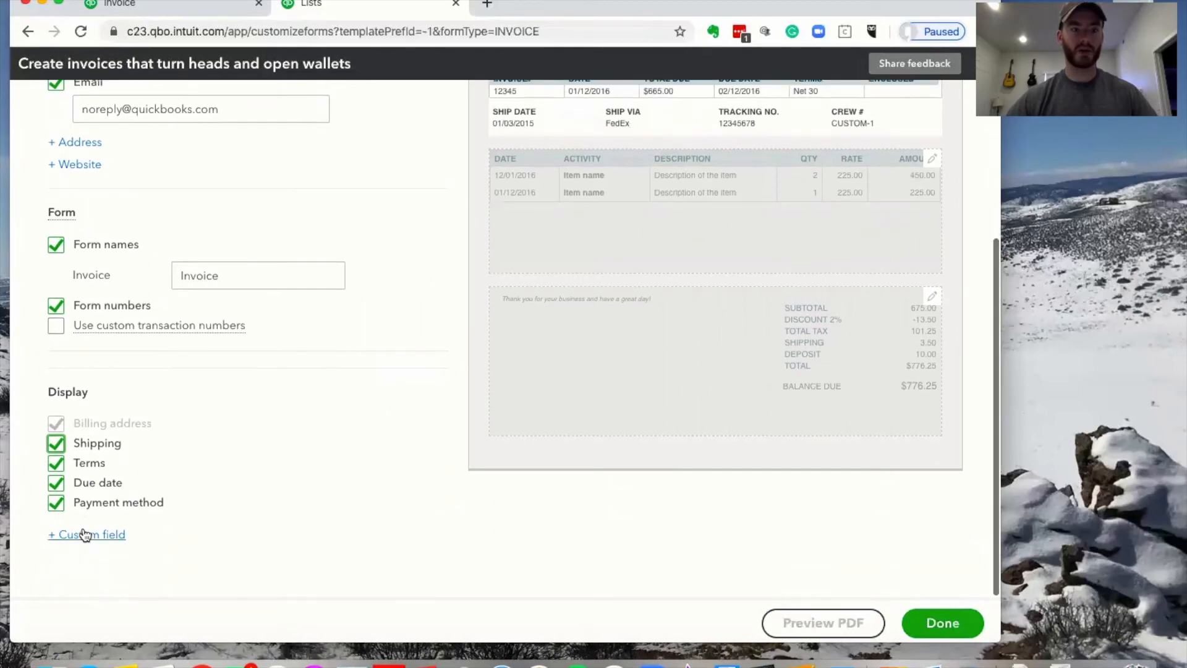
scroll(317, 446, up, 8)
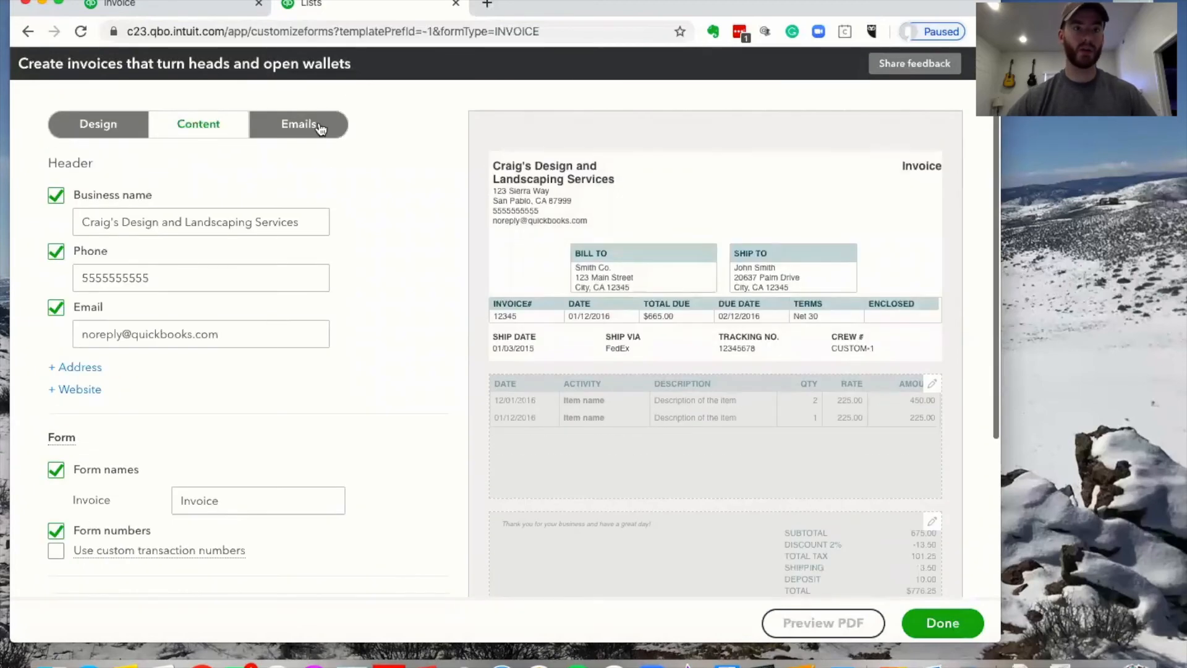
scroll(792, 396, down, 3)
scroll(186, 378, down, 15)
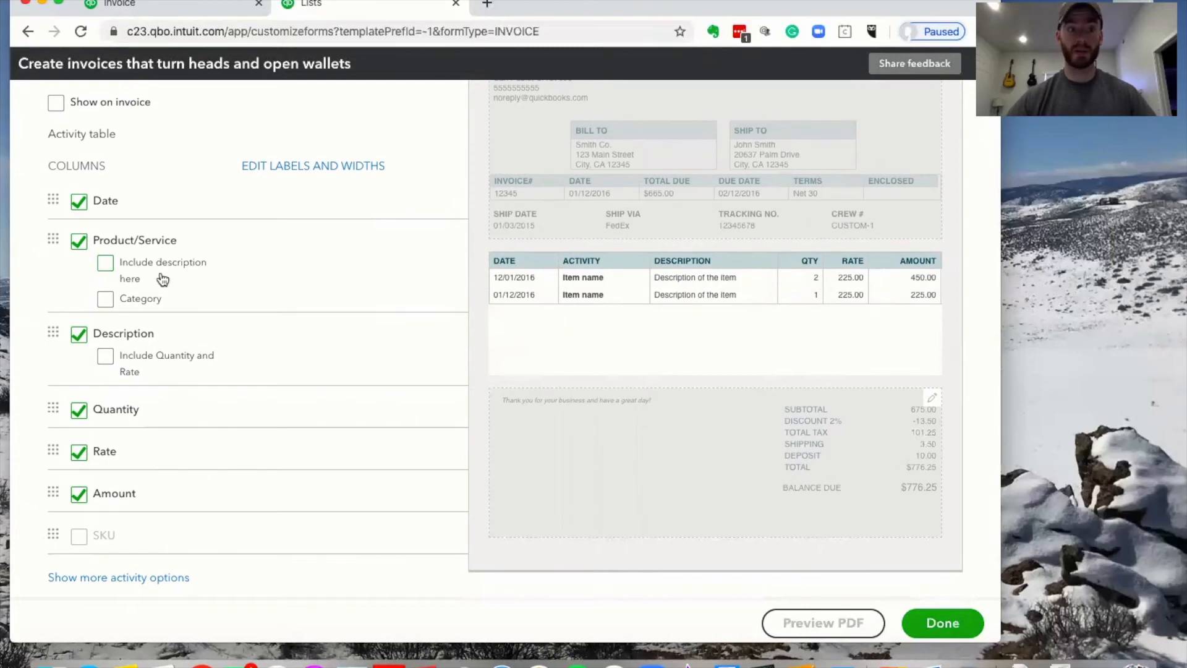
scroll(80, 343, down, 2)
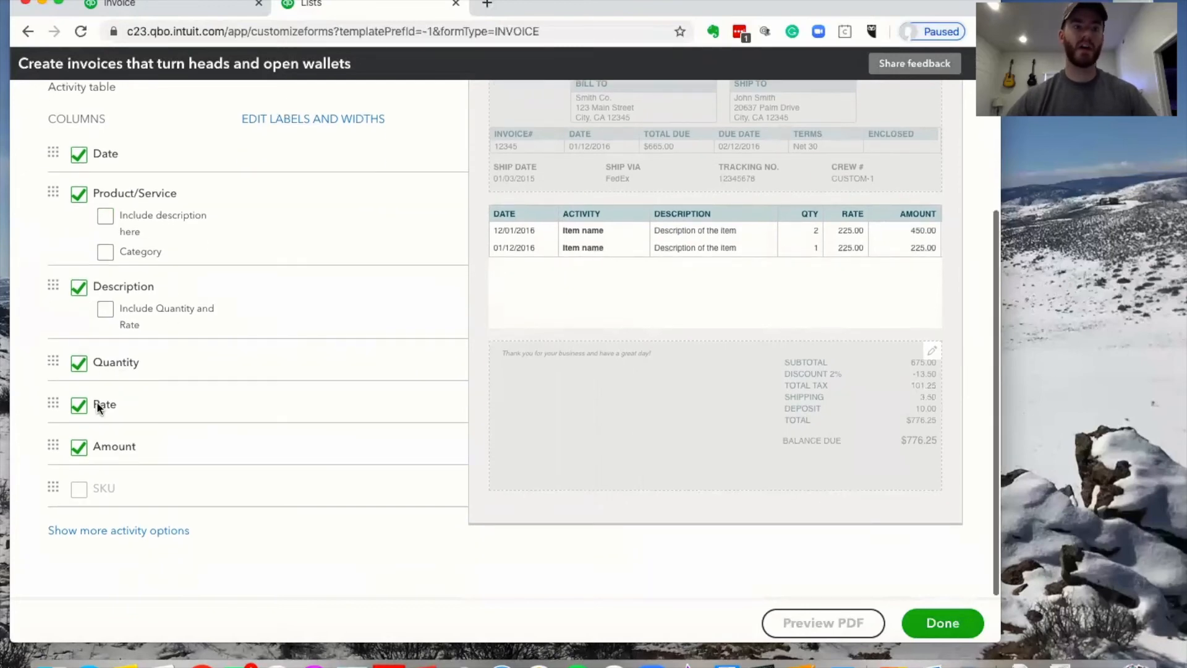
scroll(101, 459, up, 2)
scroll(101, 459, up, 4)
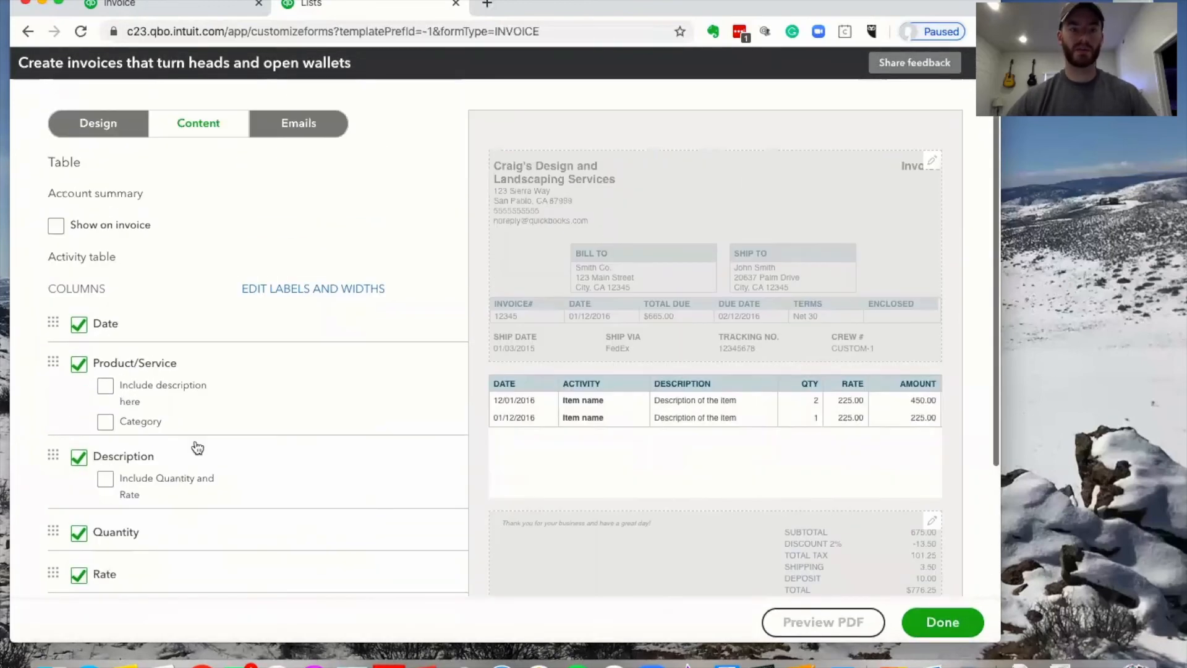
Review the standard invoice email message, keeping Dear as its greeting
click(299, 130)
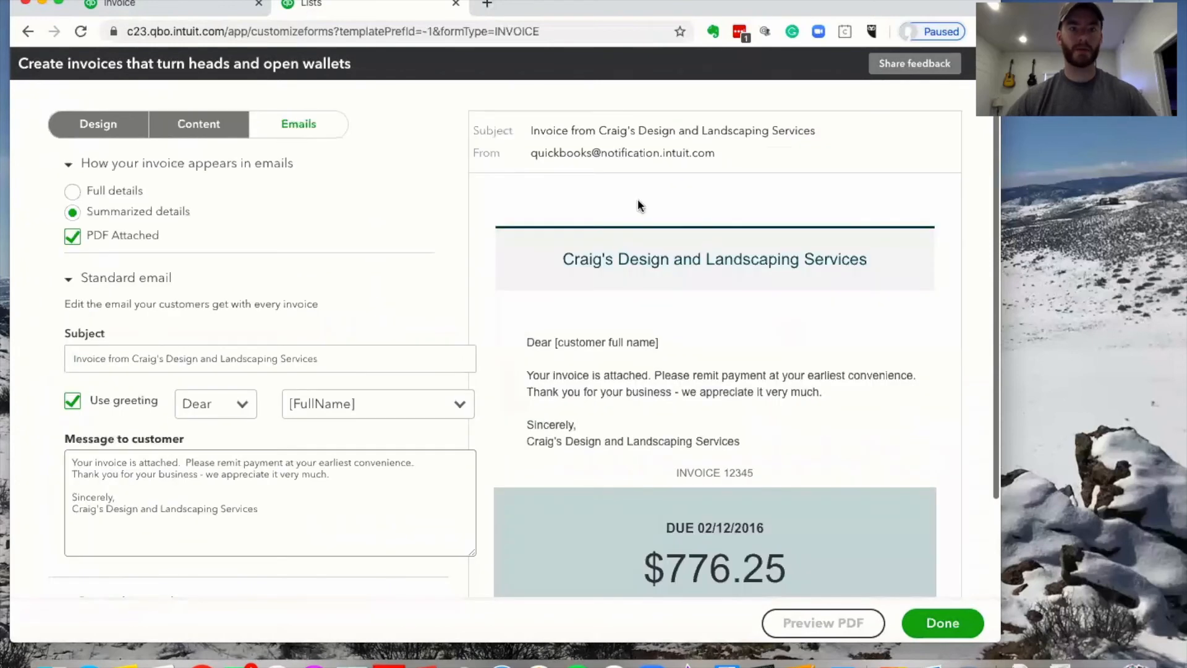
click(296, 512)
scroll(332, 473, down, 1)
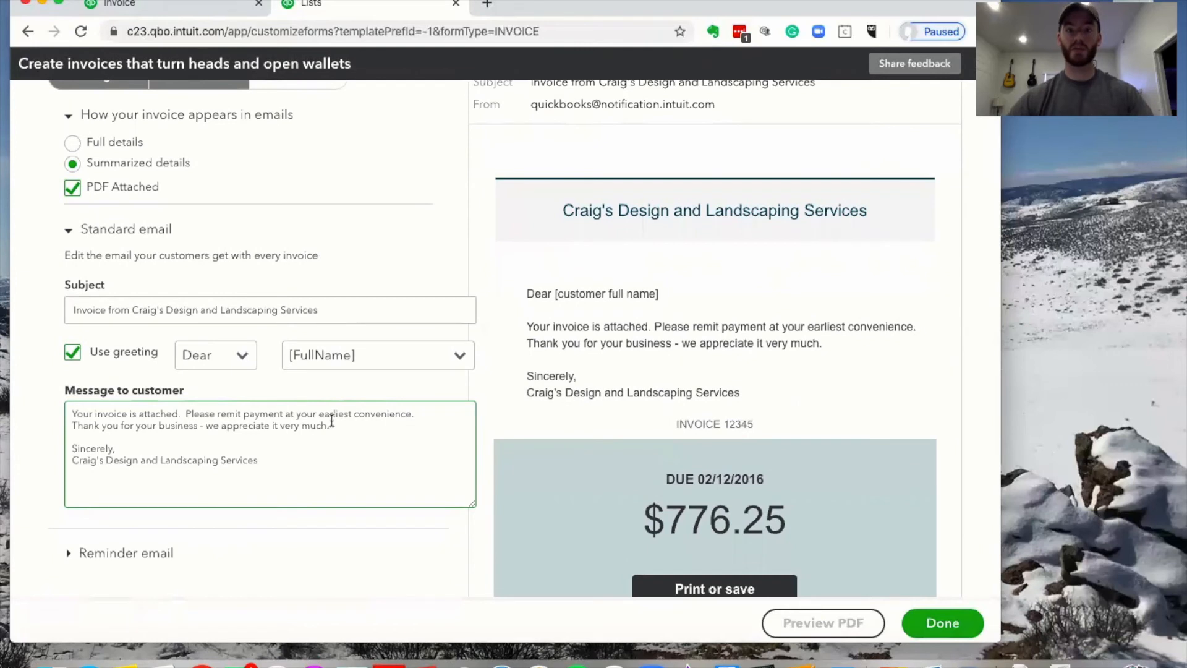
drag(339, 428, 220, 460)
click(233, 428)
scroll(233, 428, up, 1)
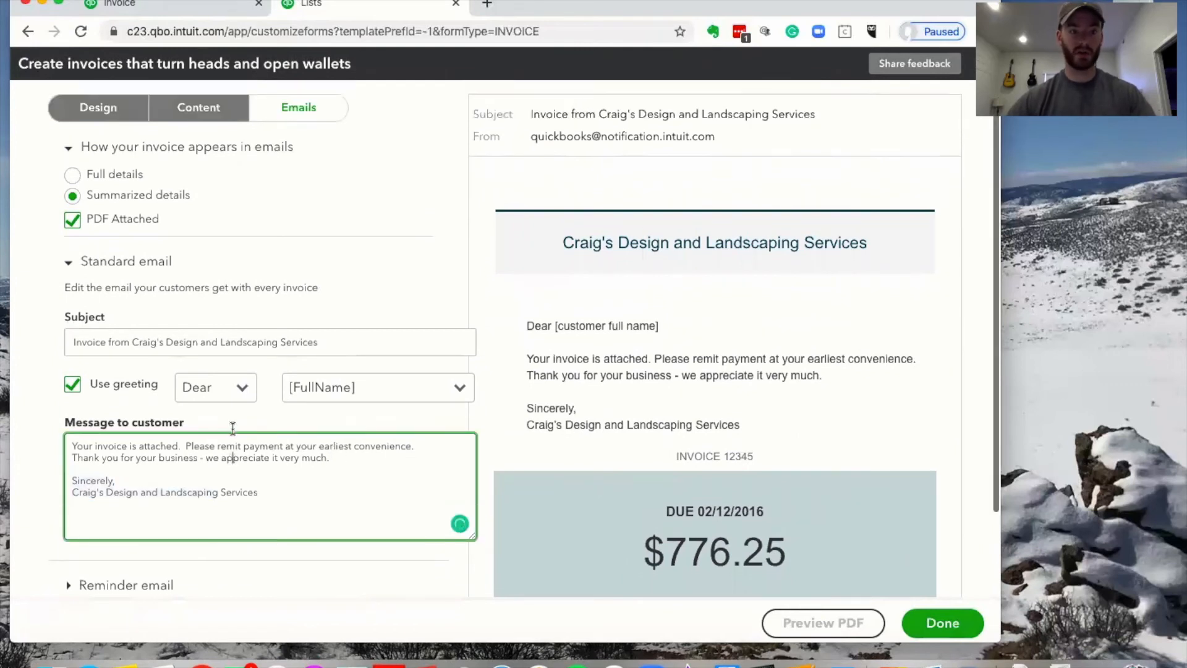
scroll(233, 427, down, 2)
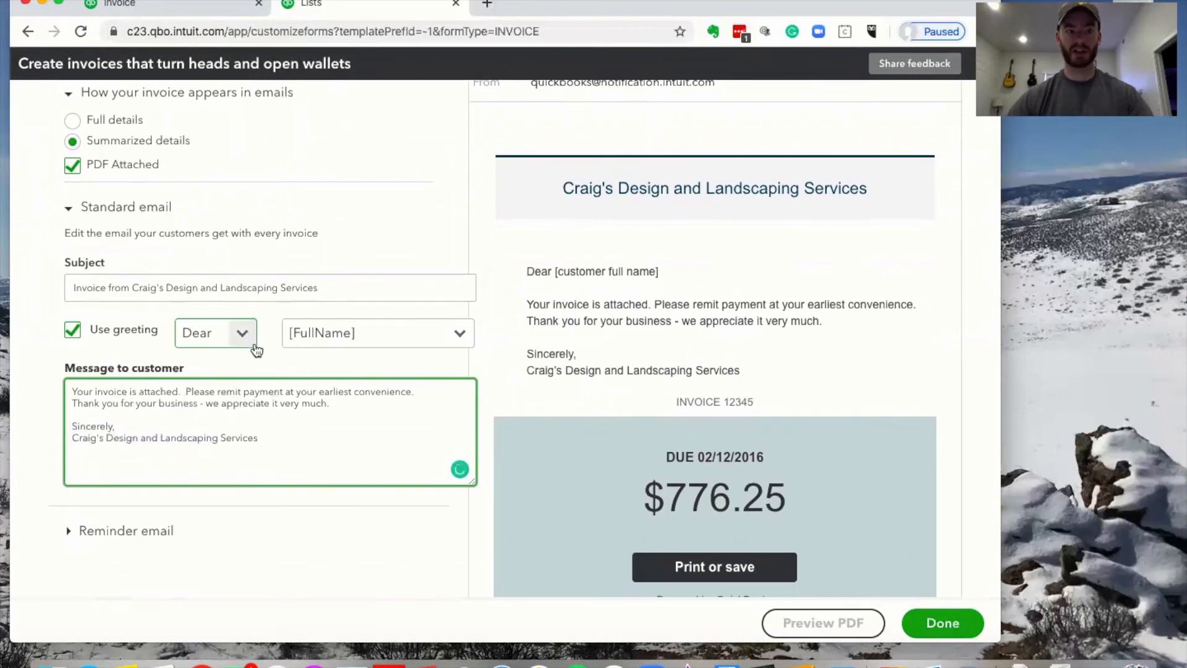
click(231, 336)
click(266, 329)
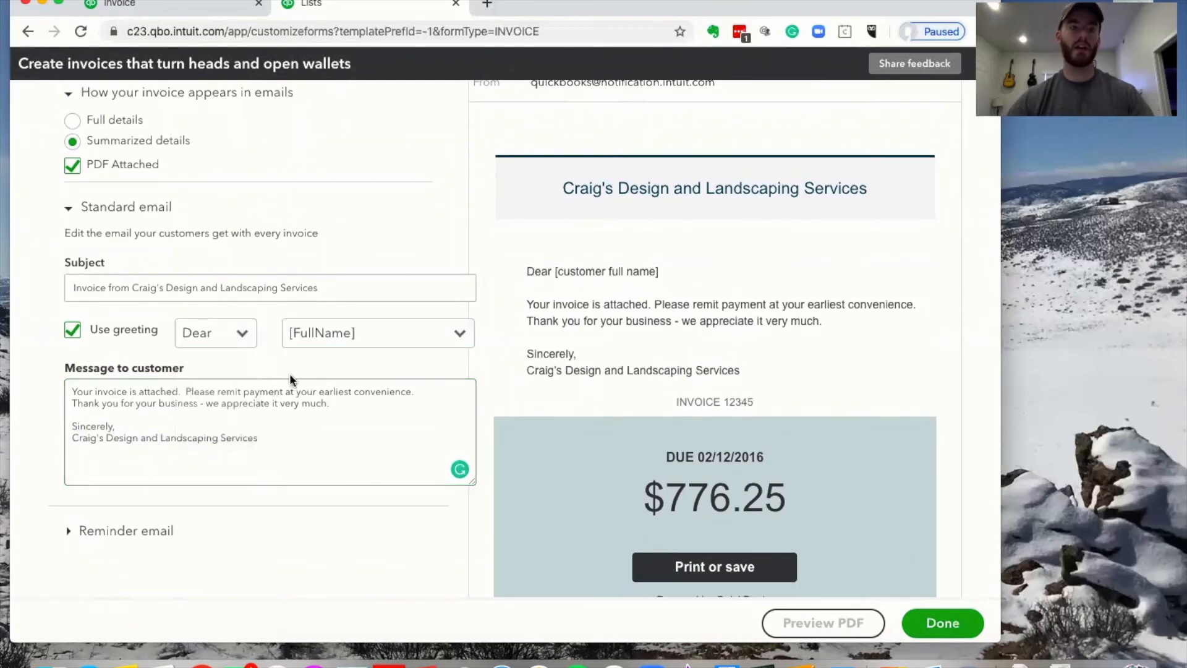
scroll(276, 376, down, 1)
scroll(276, 376, up, 3)
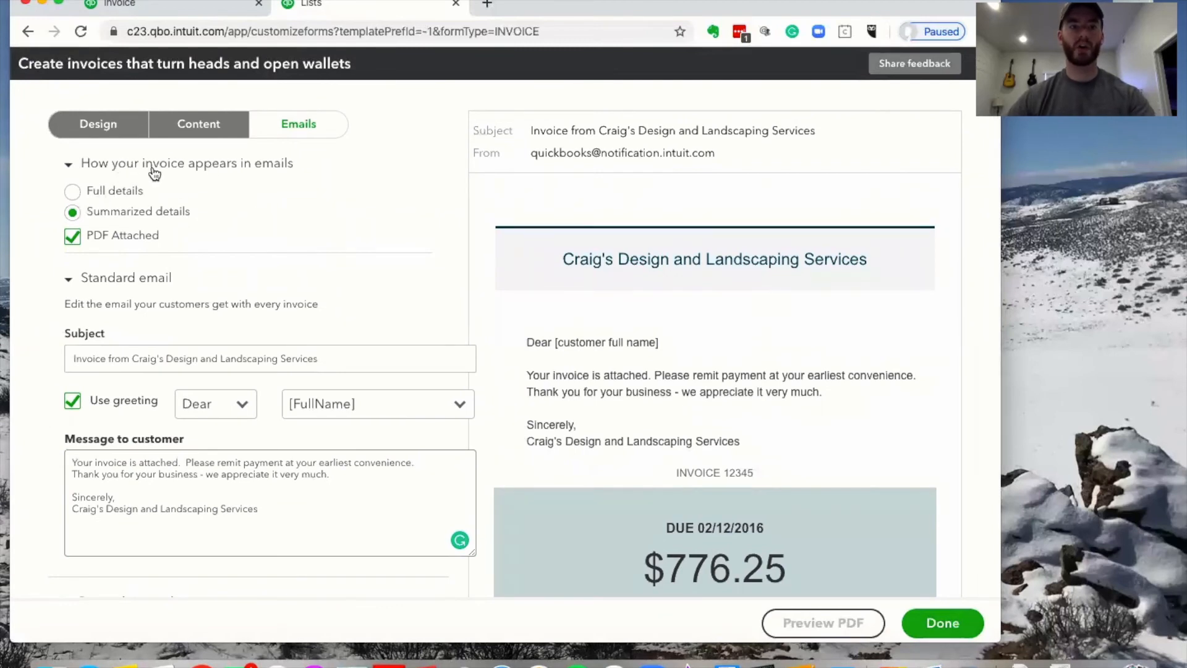
Compare Full details and Summarized details for how the invoice appears in emails
click(71, 192)
click(73, 212)
click(72, 193)
click(73, 213)
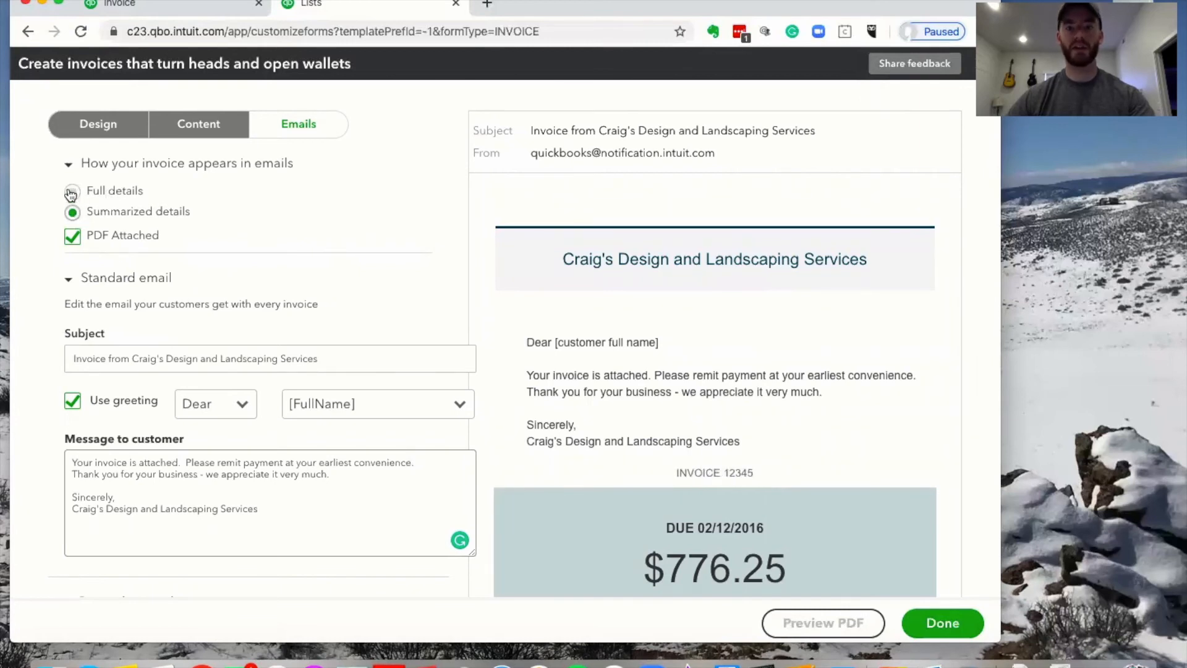
click(77, 199)
scroll(710, 325, down, 6)
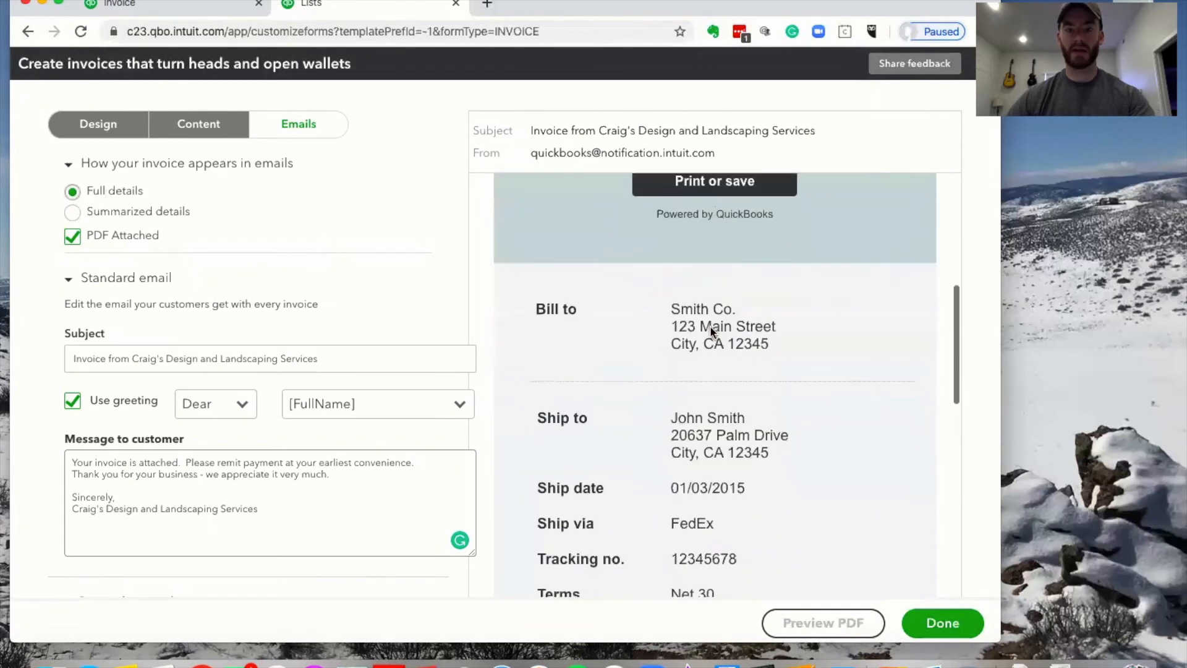
scroll(710, 325, down, 3)
scroll(712, 347, down, 6)
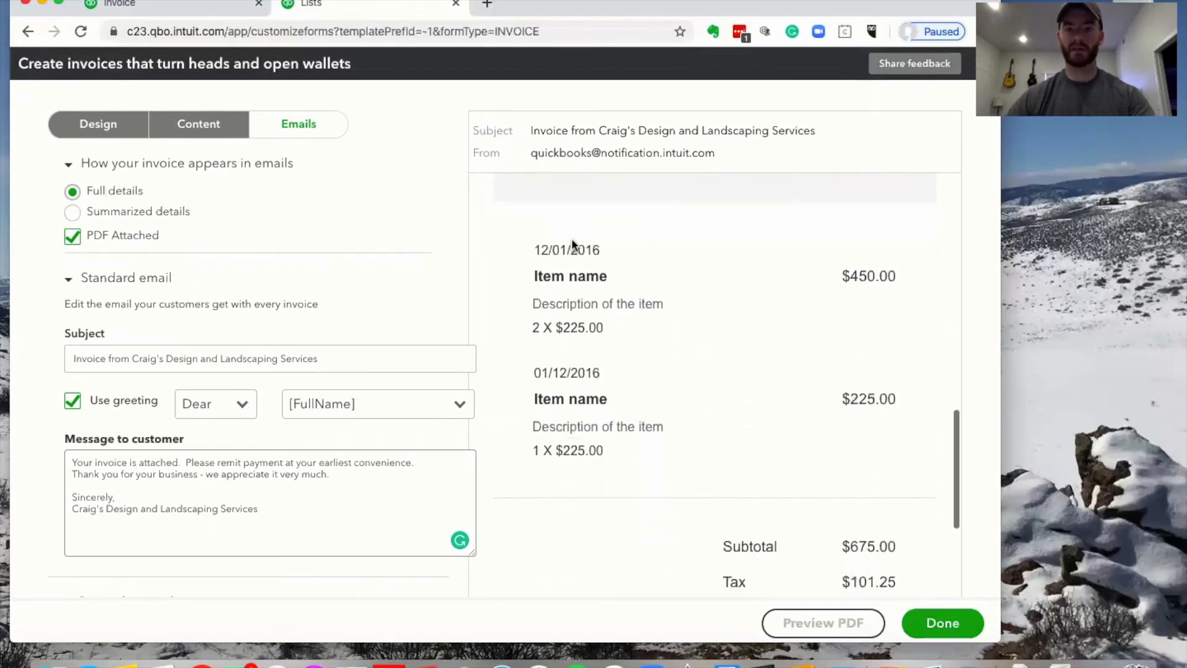
scroll(596, 345, down, 4)
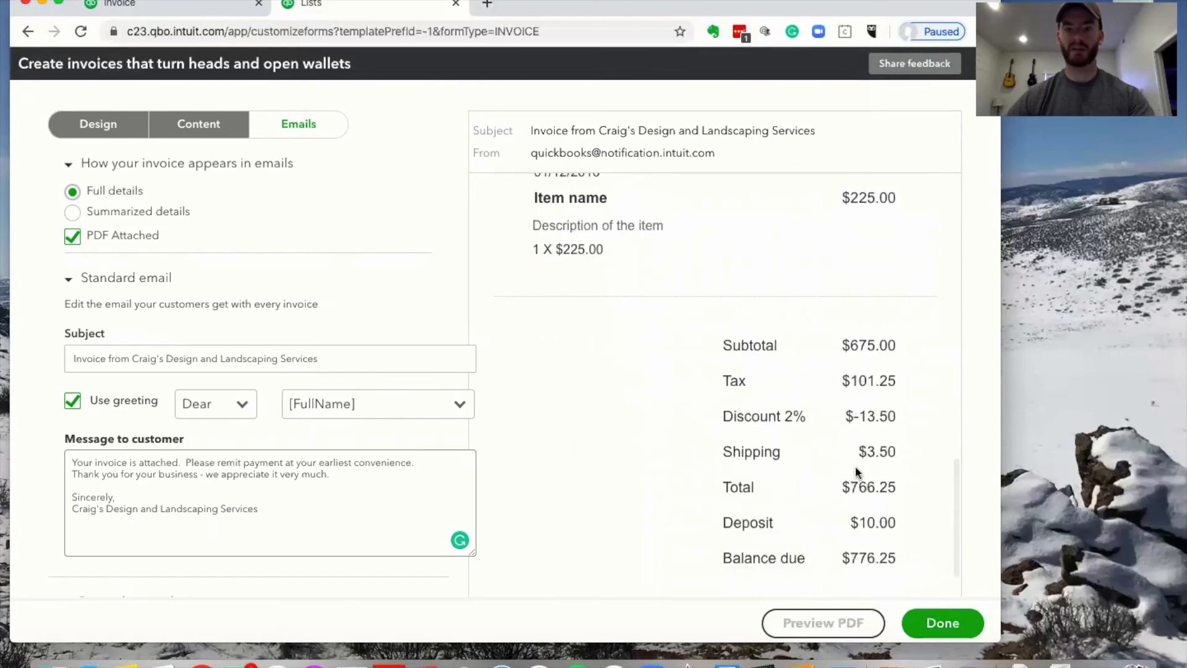
scroll(855, 465, down, 3)
scroll(856, 466, down, 3)
Settle on Full details for invoice emails and expand the Reminder email settings
click(73, 212)
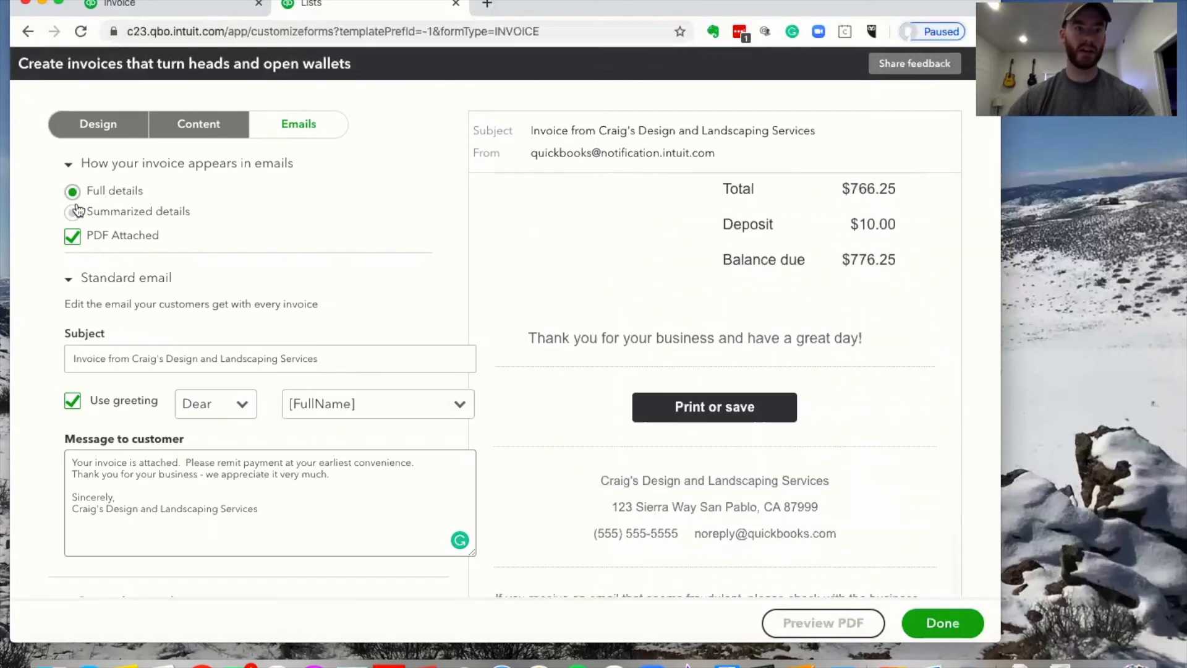
scroll(599, 255, up, 3)
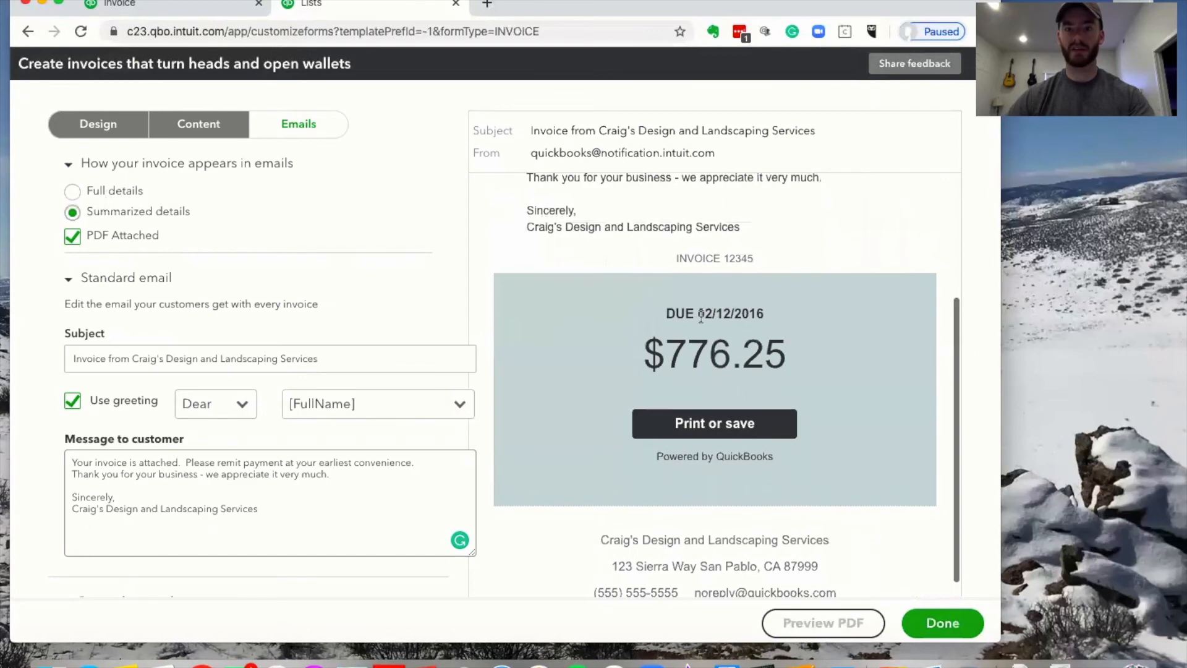
scroll(696, 314, down, 1)
scroll(722, 327, up, 4)
scroll(722, 328, down, 5)
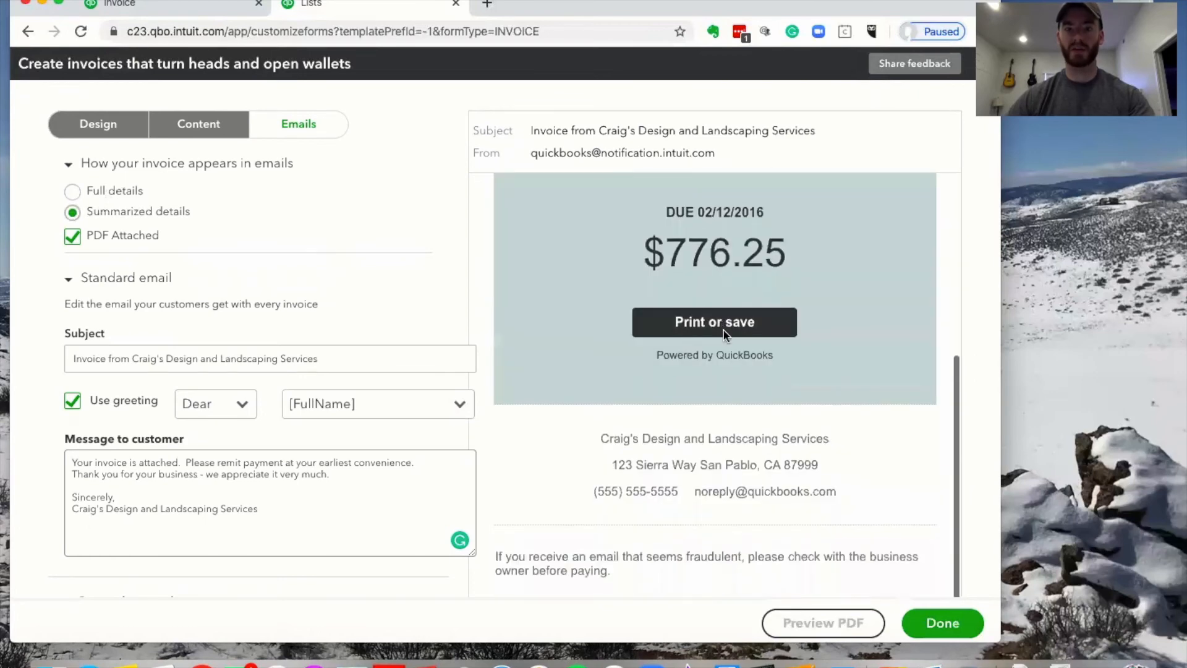
scroll(684, 434, up, 5)
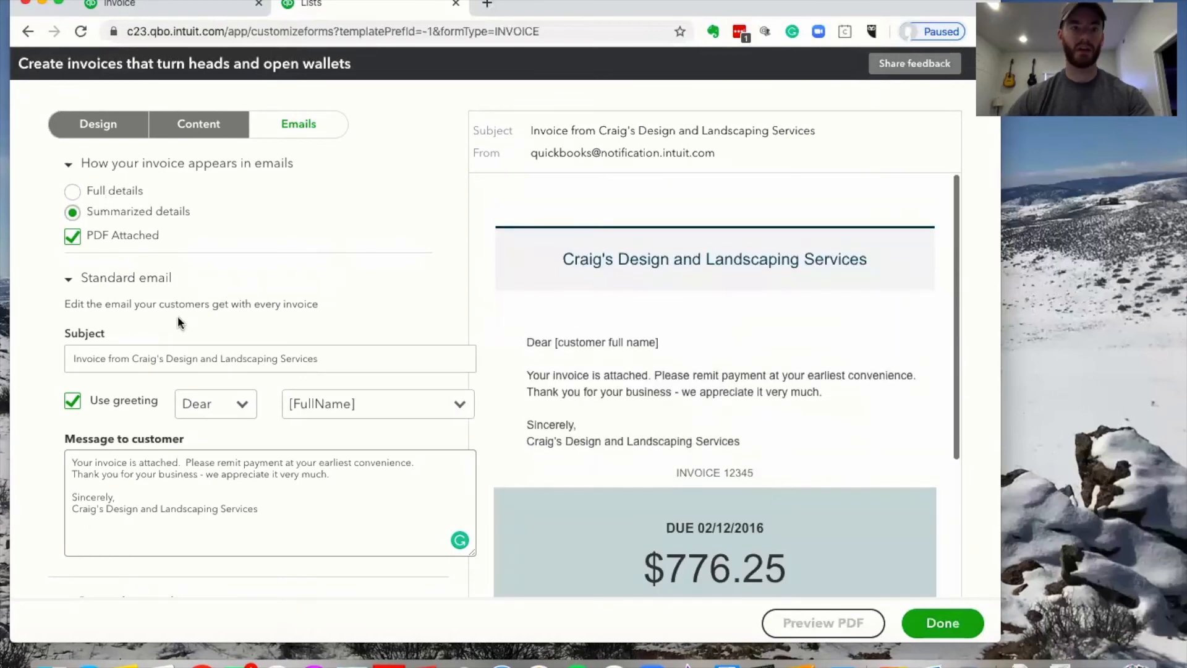
click(72, 191)
click(72, 212)
click(71, 192)
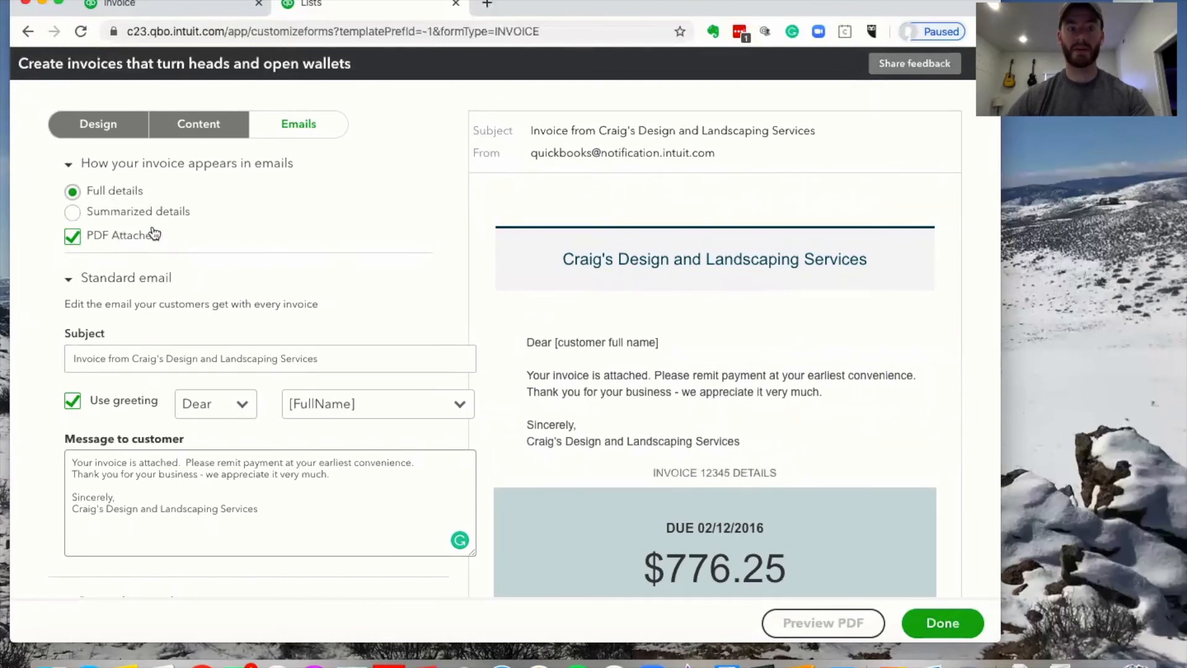
scroll(680, 334, down, 2)
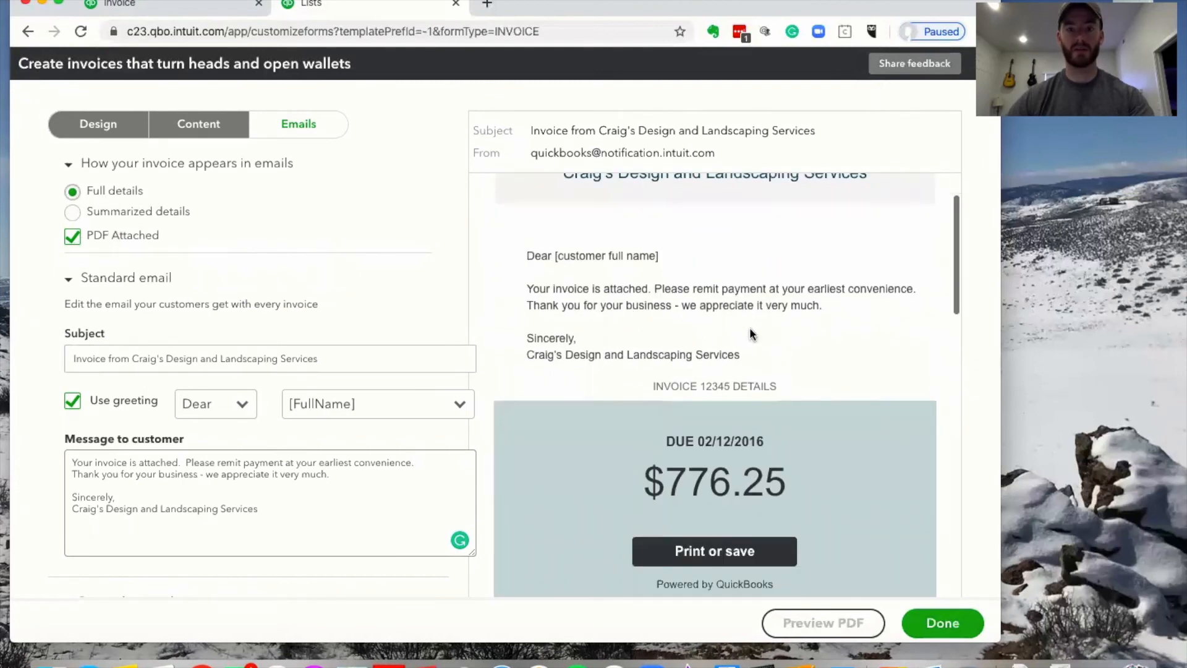
scroll(750, 328, down, 2)
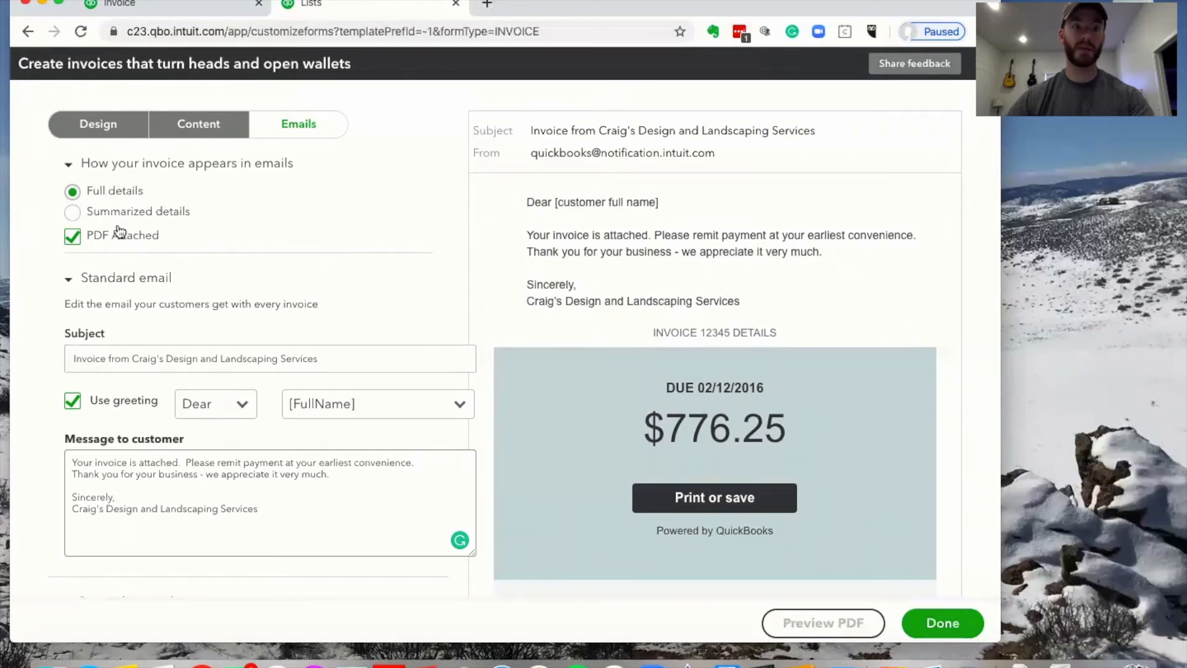
scroll(303, 303, down, 4)
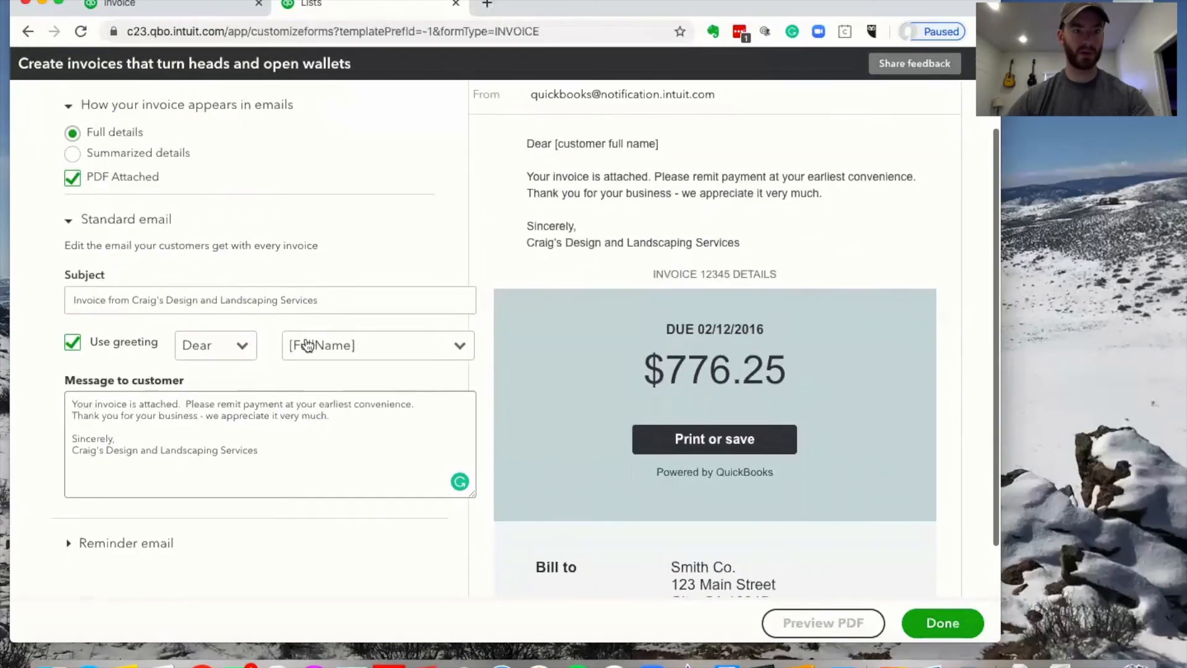
click(96, 485)
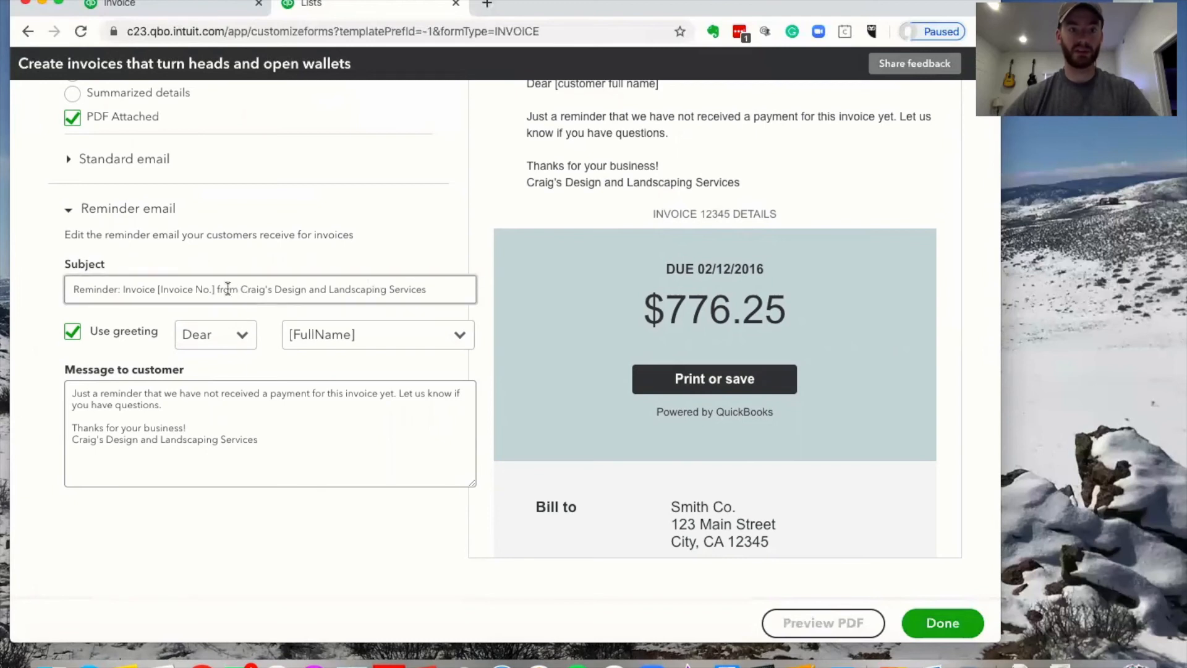
Review the reminder email's message to customer, then finish the Test Style template with Done
click(191, 414)
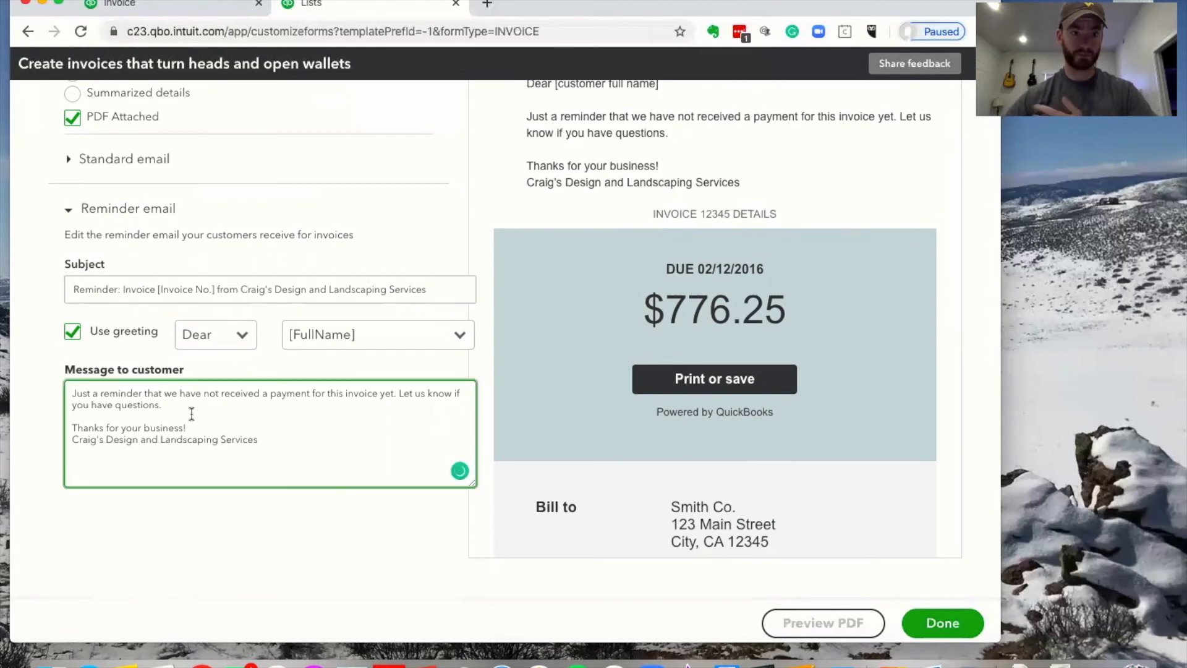
mouse_move(139, 405)
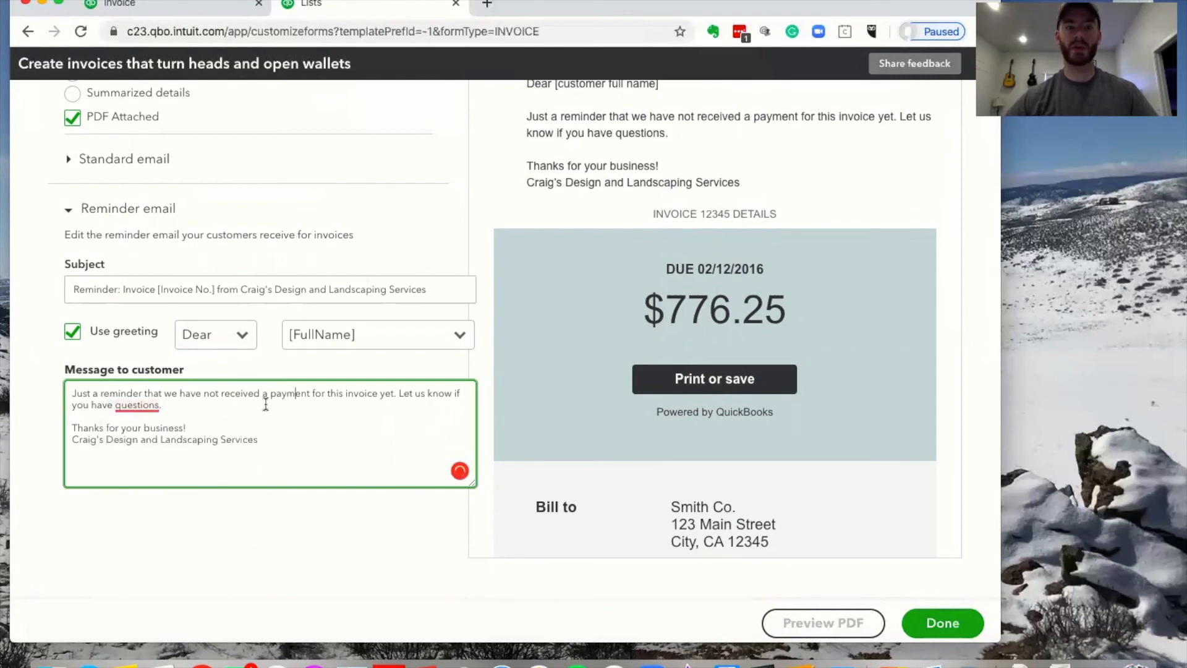
scroll(794, 477, up, 3)
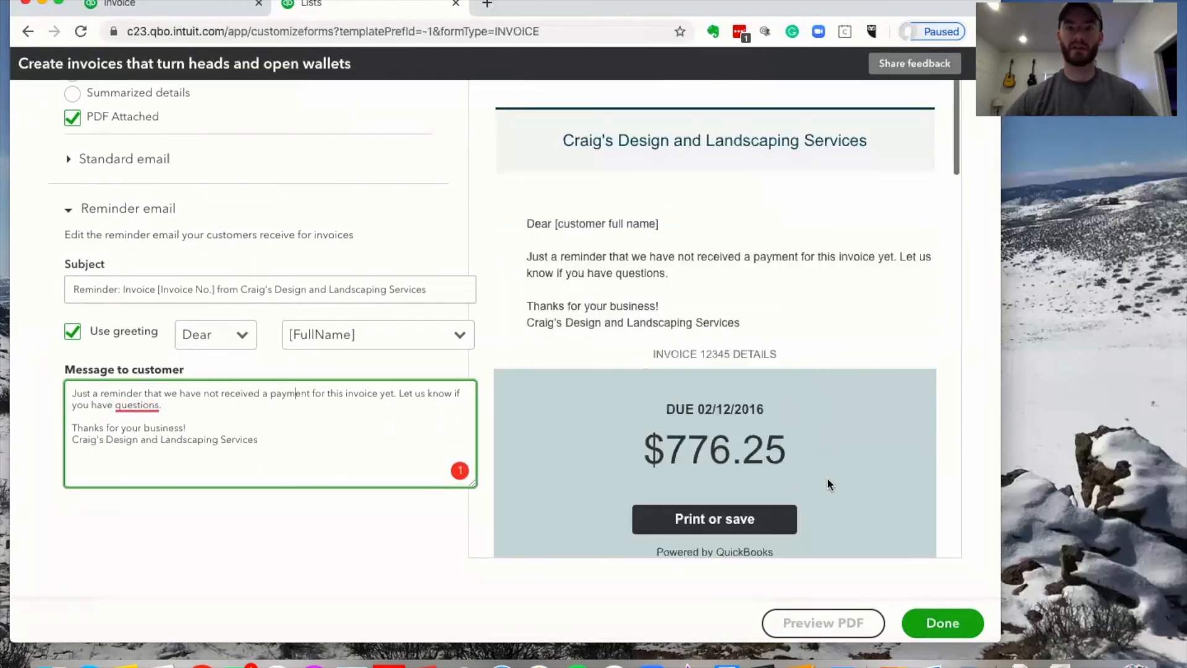
click(956, 625)
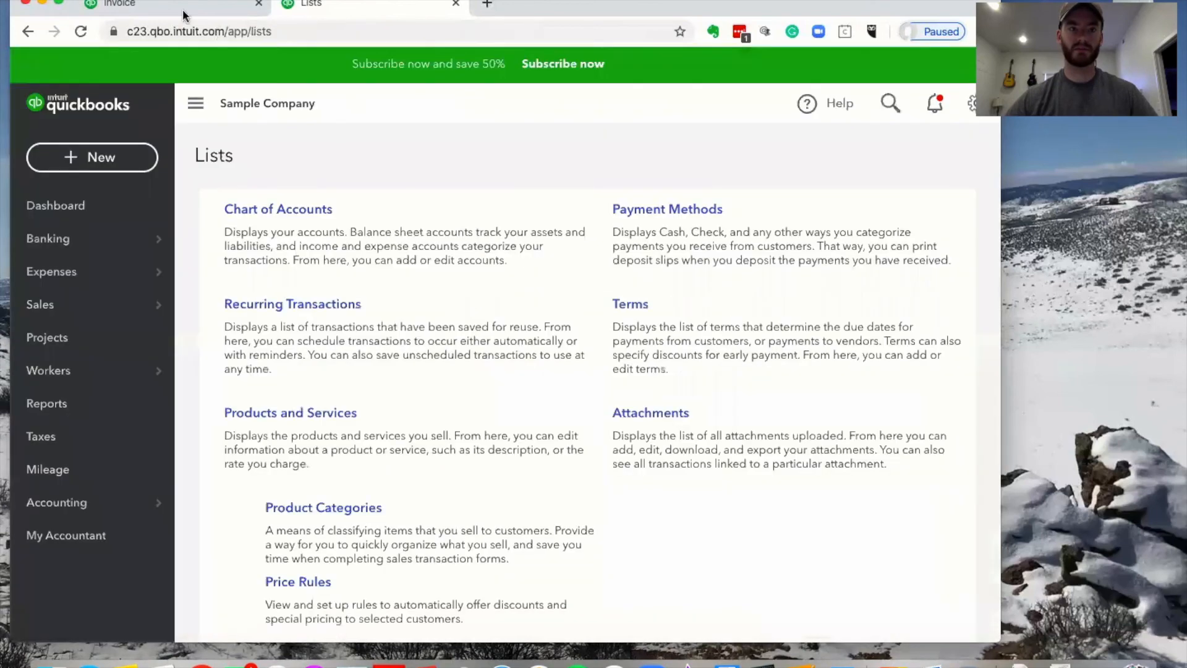
Return to the Cool Cars invoice, looking at the form style options but keeping Standard
click(183, 8)
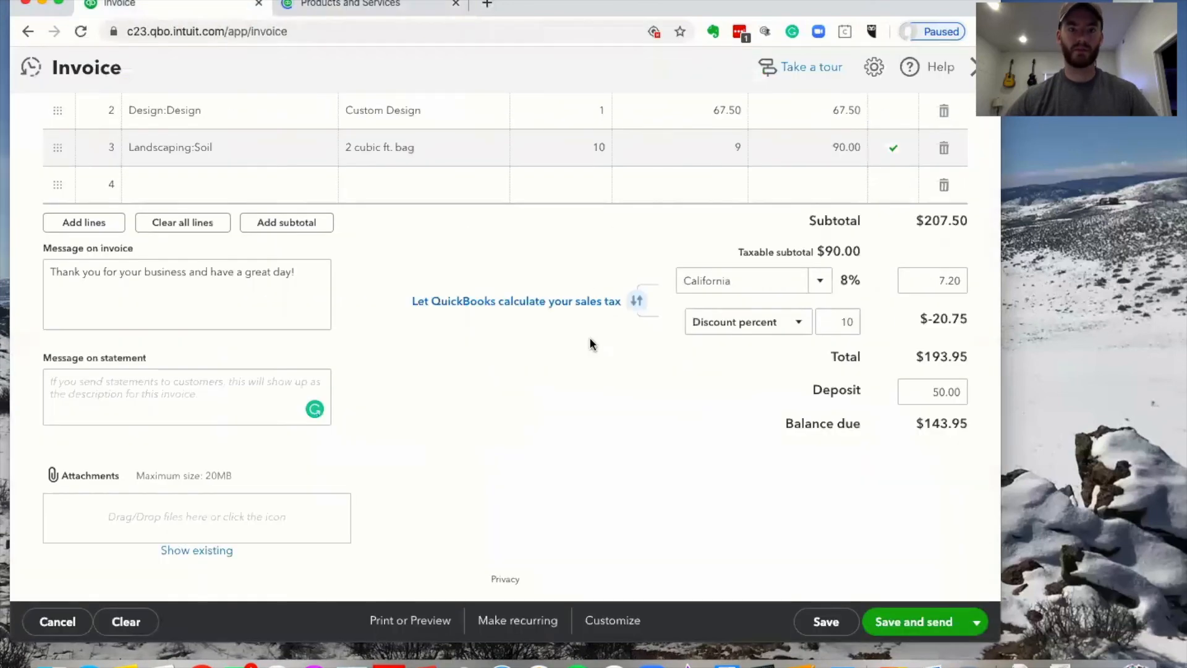
click(379, 8)
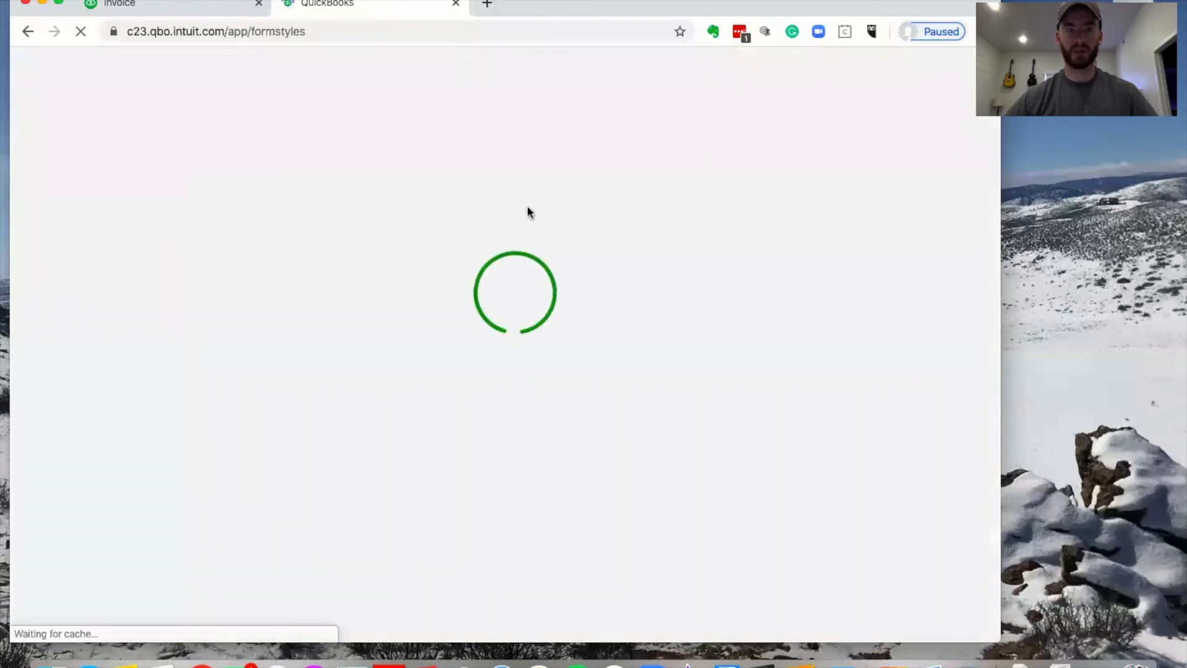
click(180, 6)
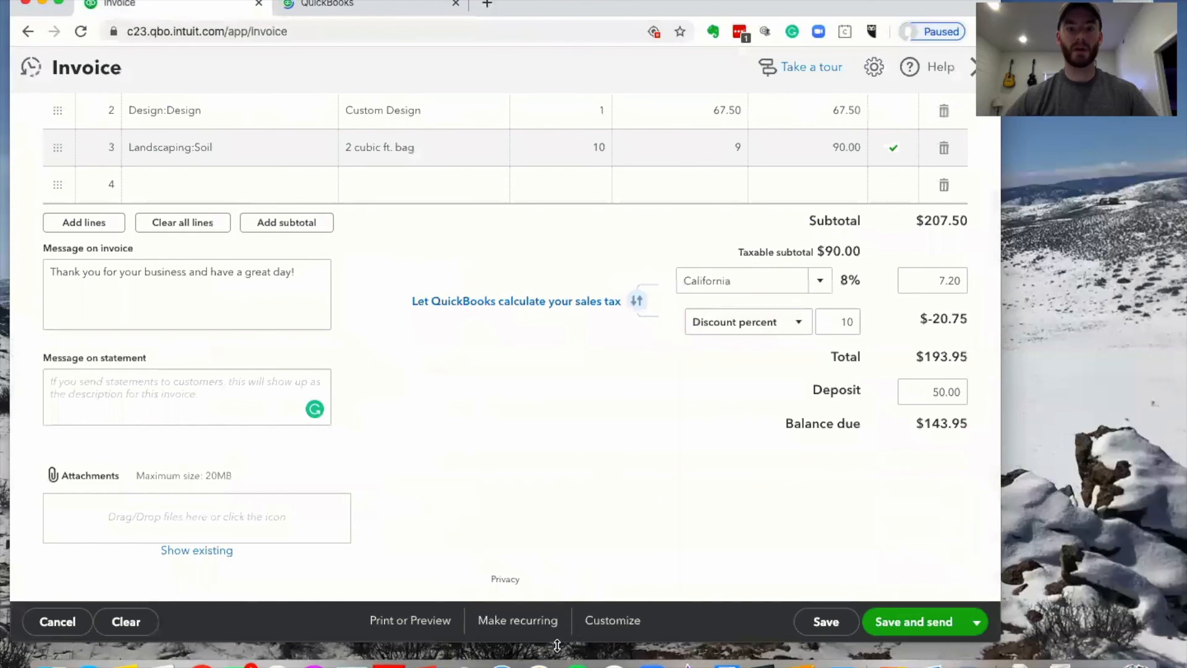
click(614, 625)
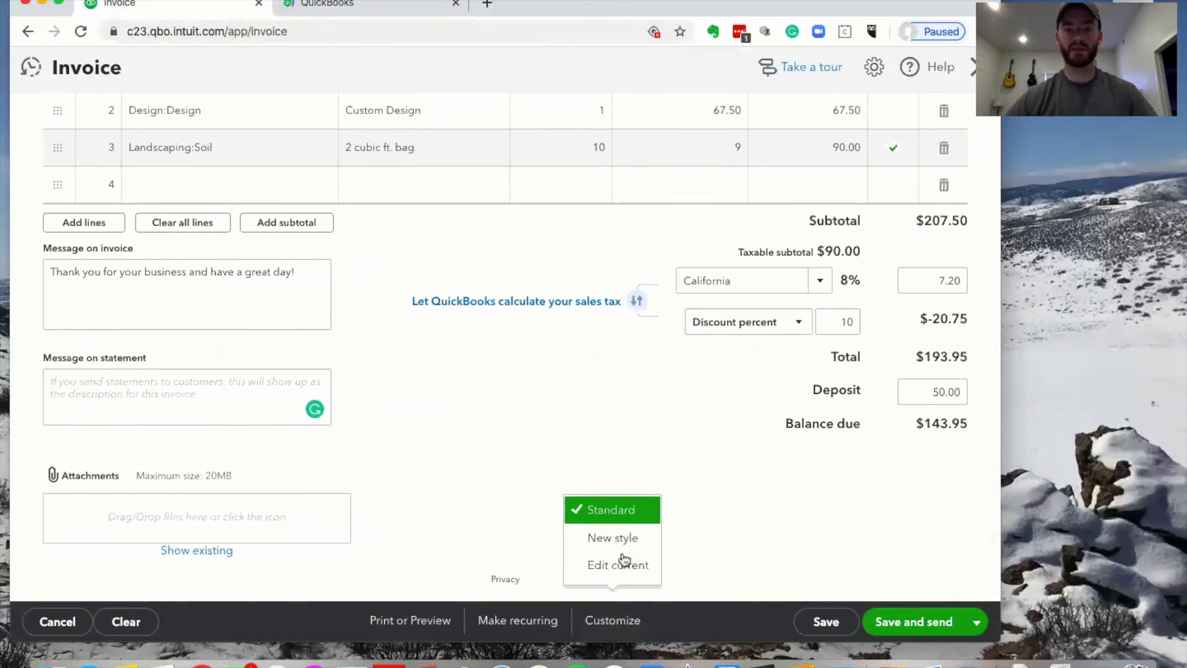
click(393, 7)
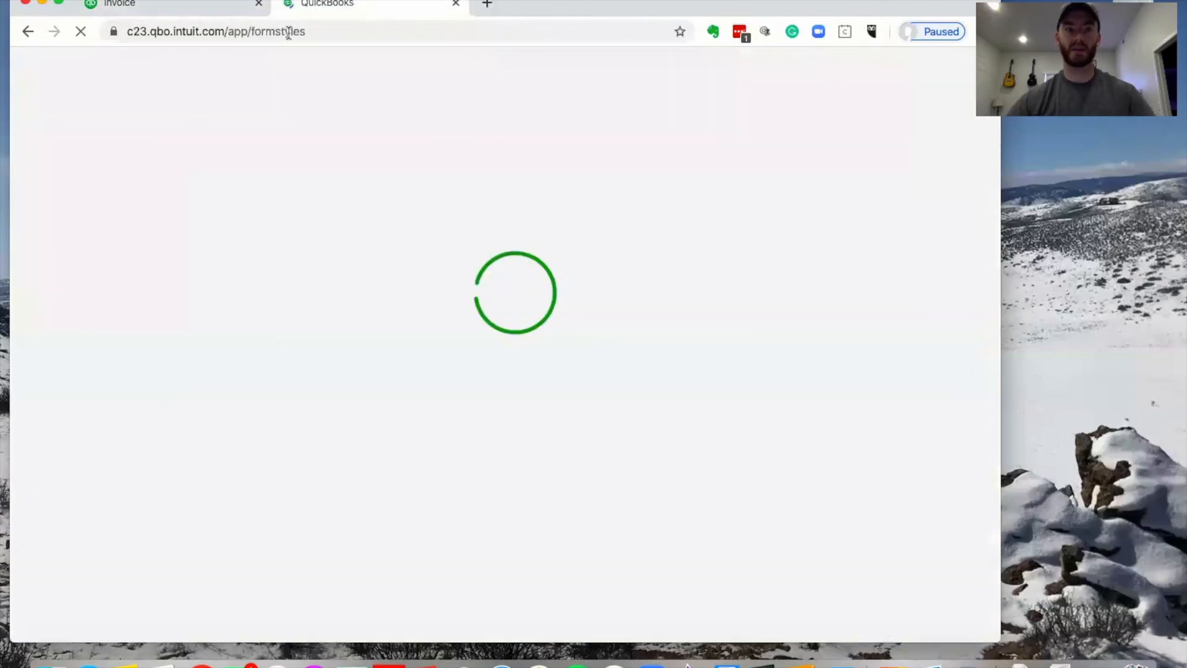
click(199, 8)
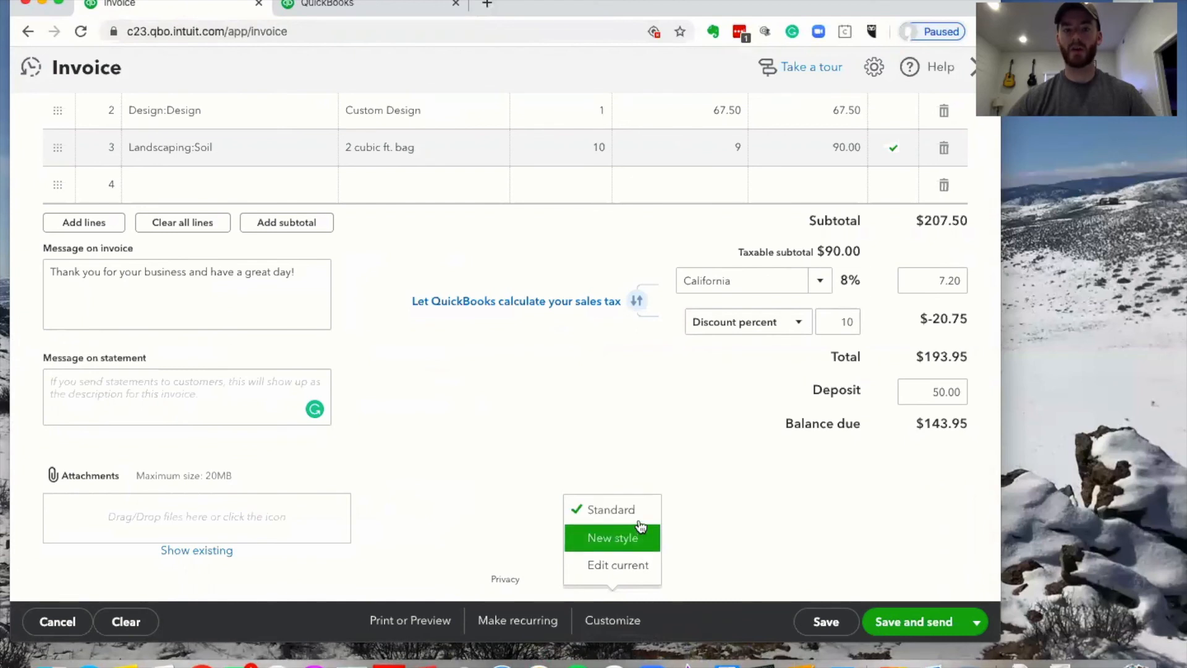
click(571, 392)
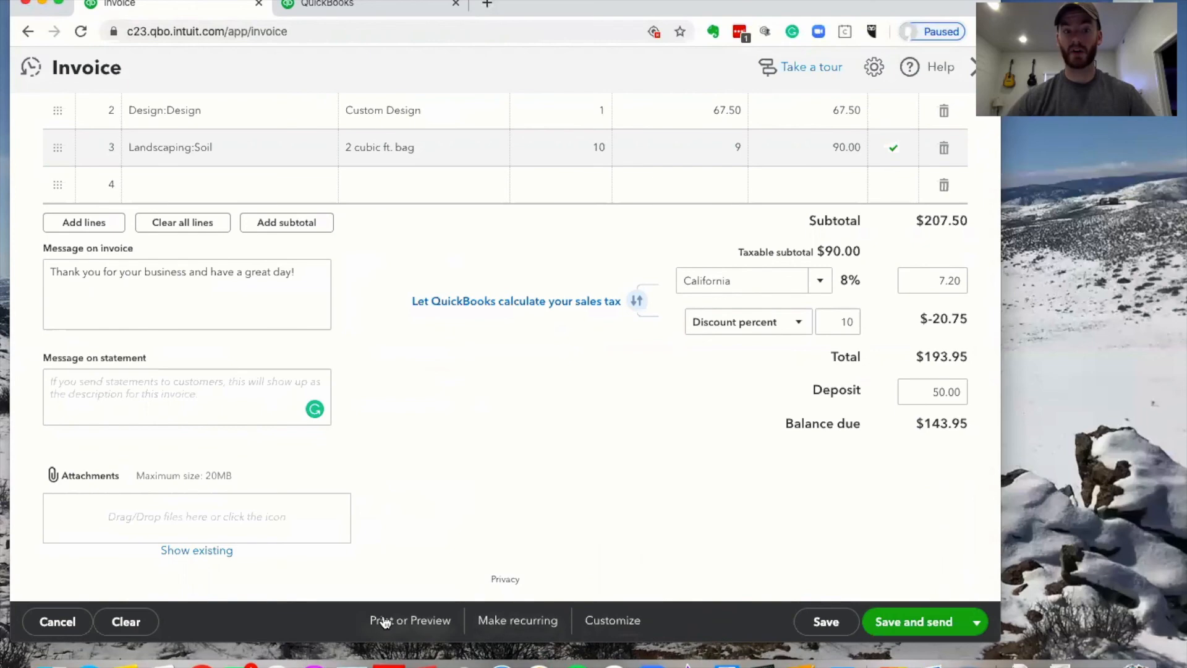
scroll(580, 442, up, 7)
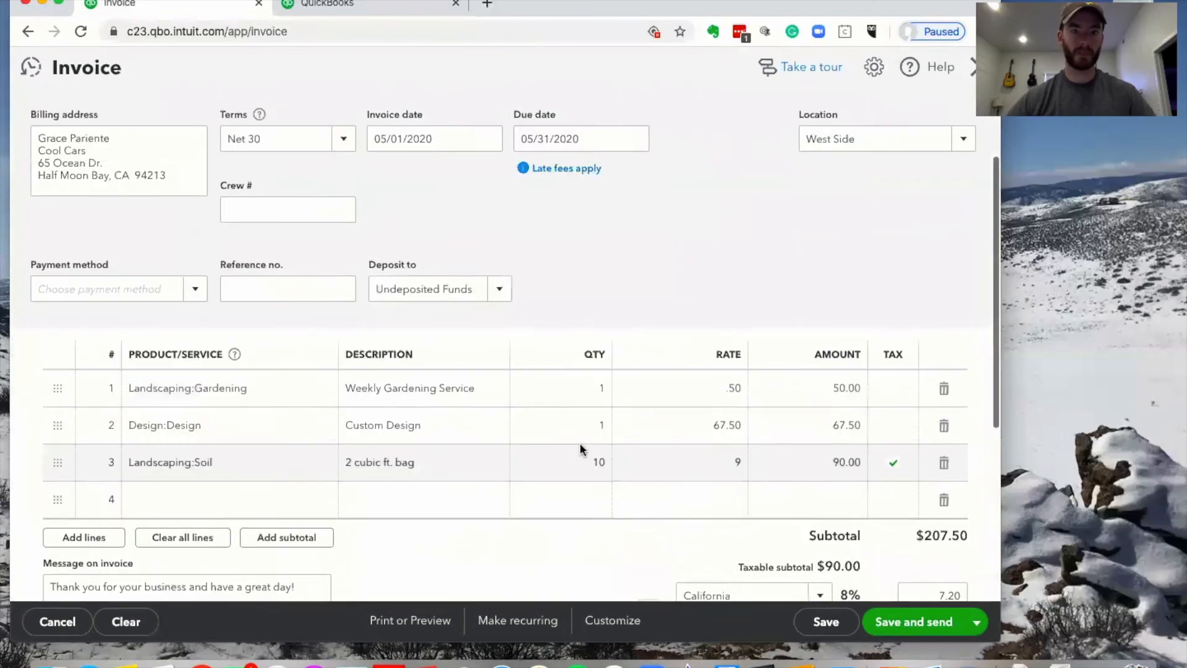
scroll(524, 342, down, 7)
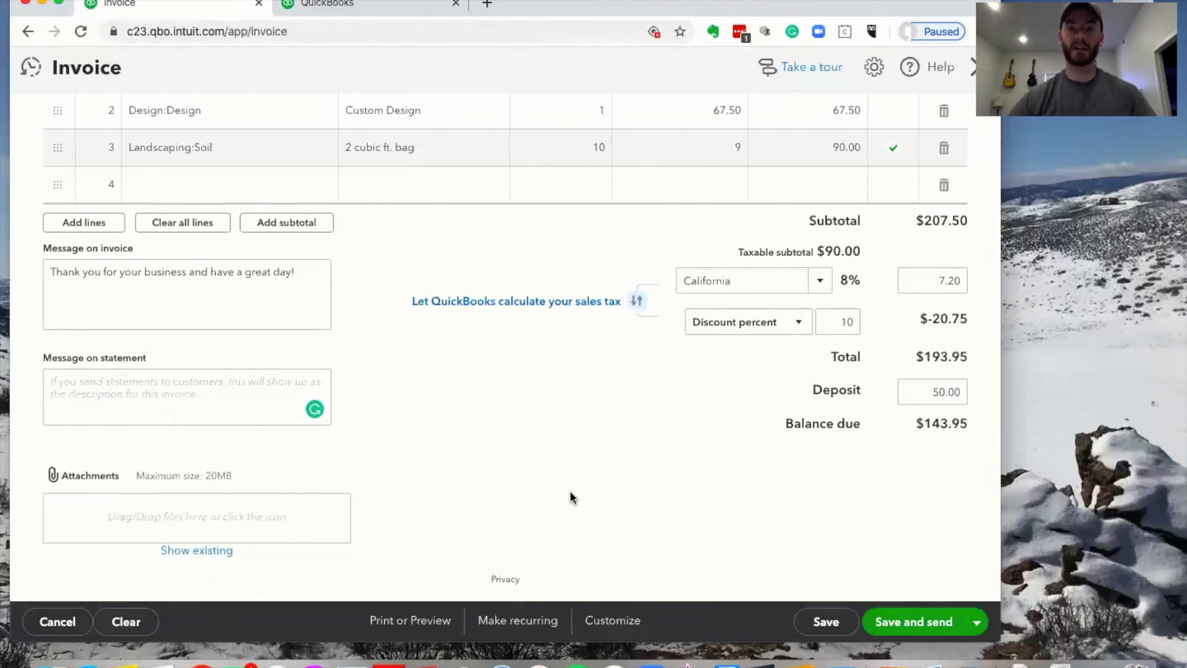
Save and close invoice 1038, then go to the Dashboard
click(977, 623)
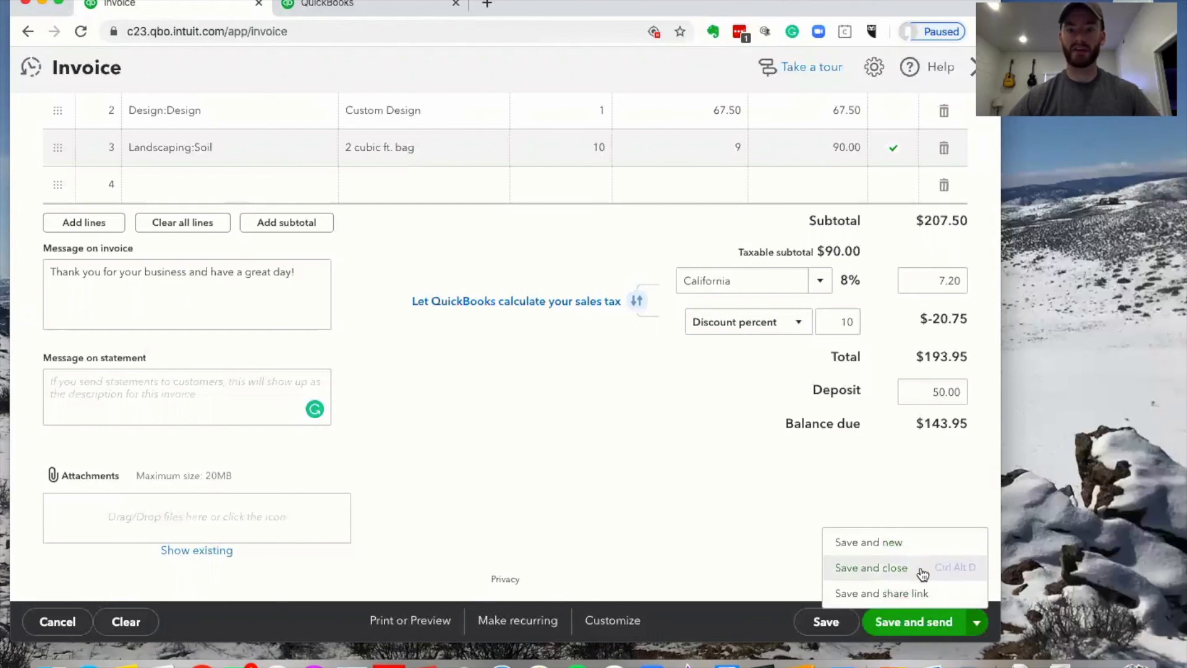
click(872, 567)
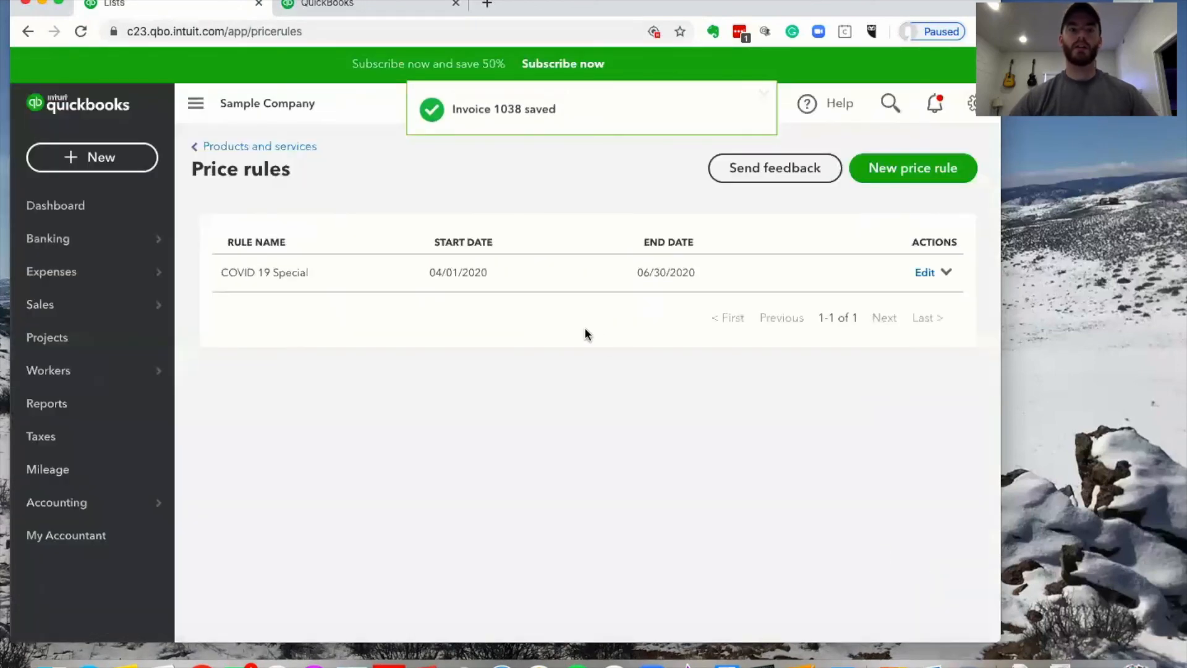
click(107, 208)
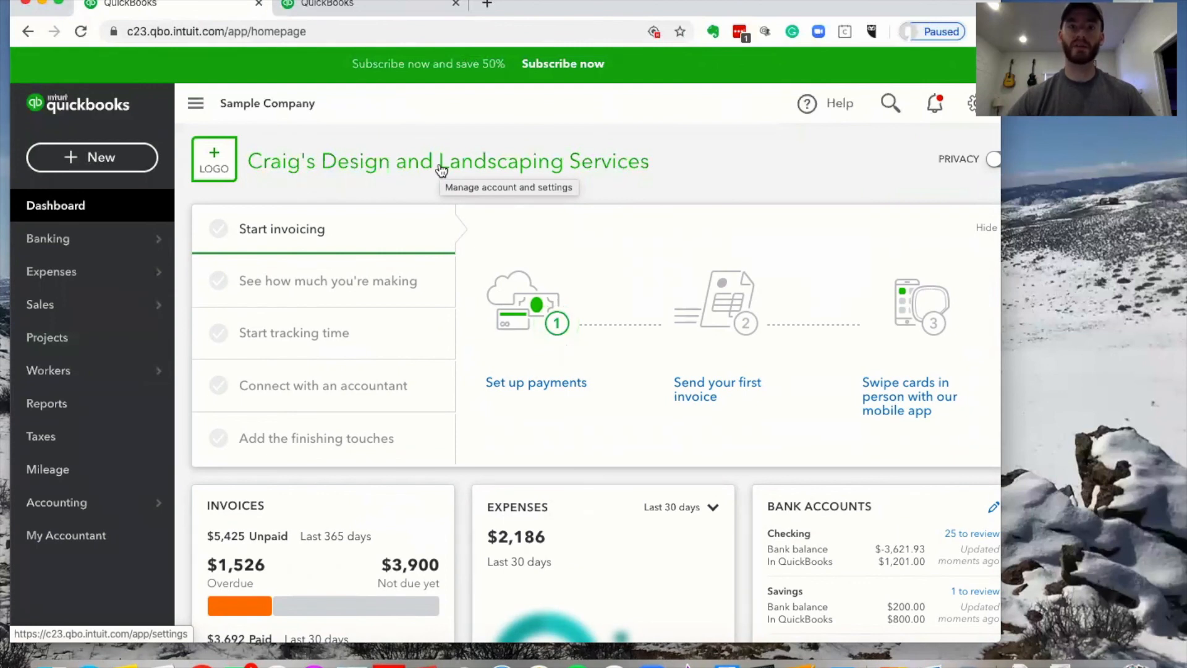
mouse_move(151, 304)
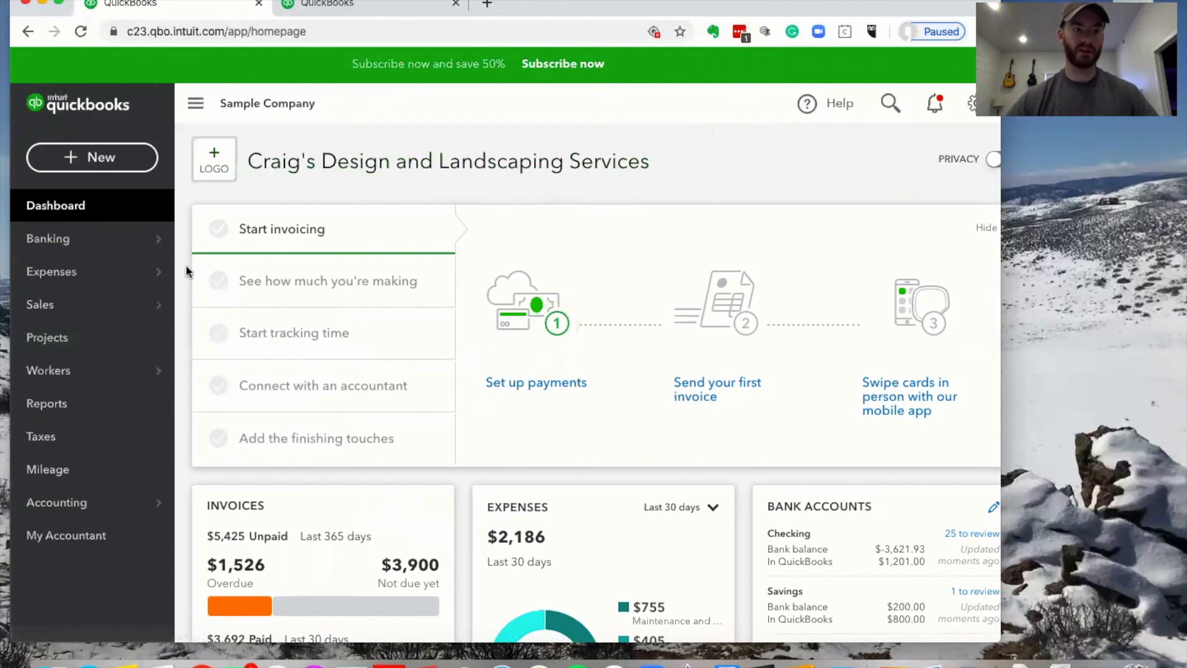
mouse_move(115, 311)
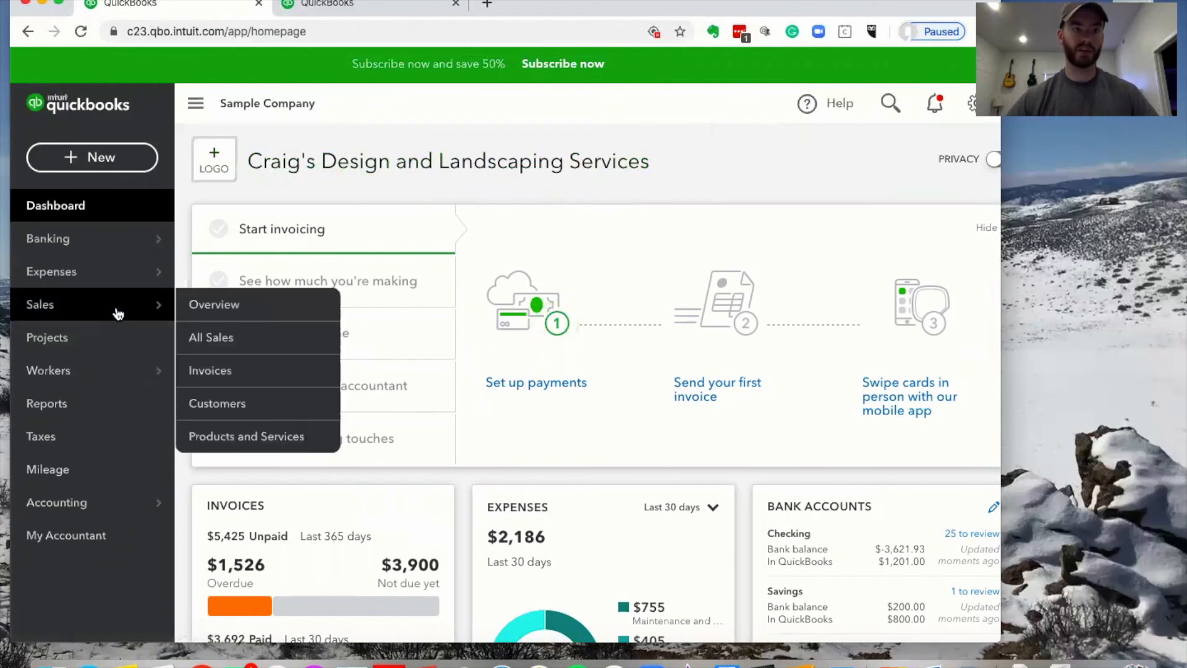
Filter All Sales transactions to delivery method Send later and locate invoice 1038
click(228, 339)
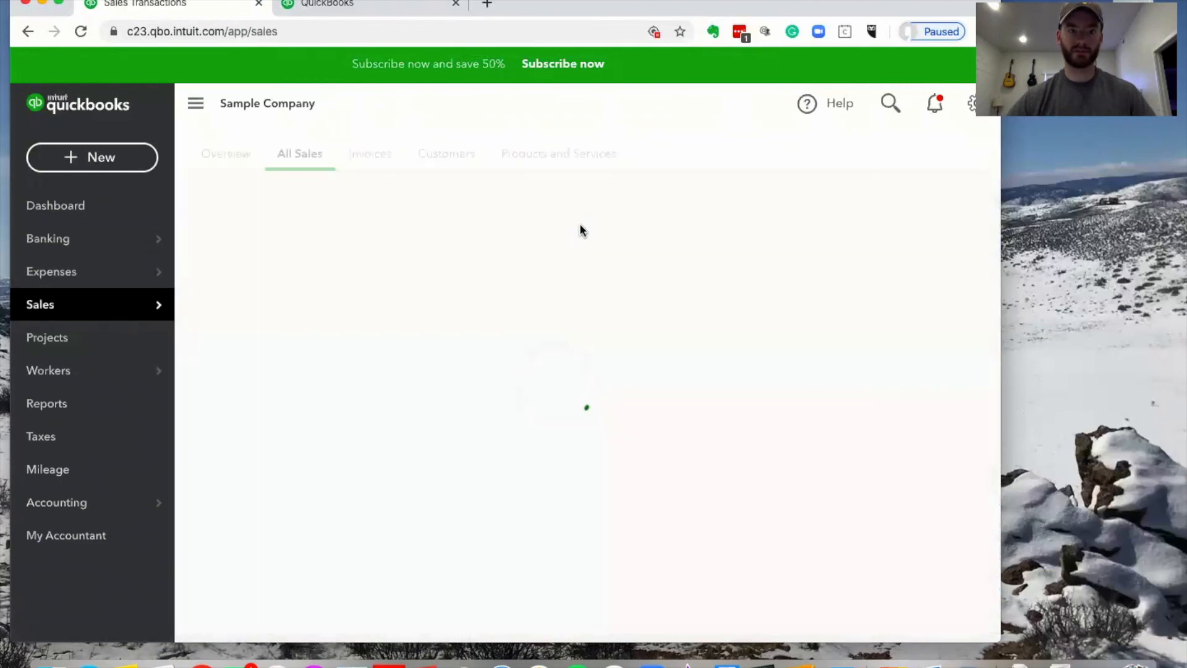
scroll(580, 224, down, 1)
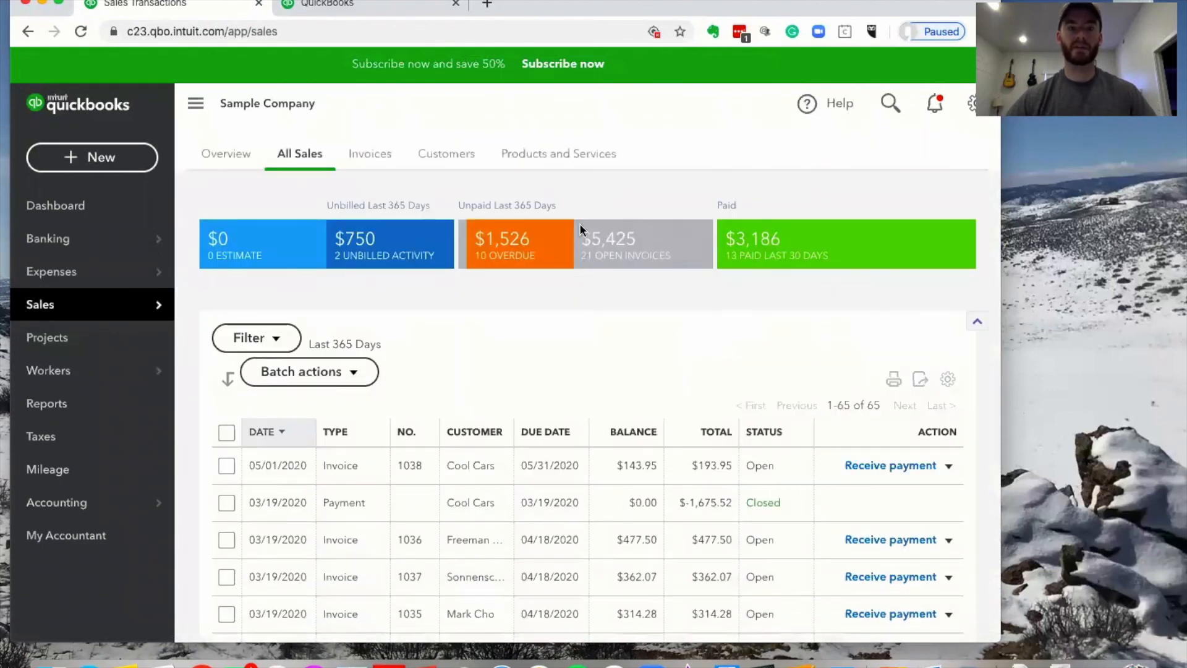
click(273, 338)
scroll(426, 450, down, 1)
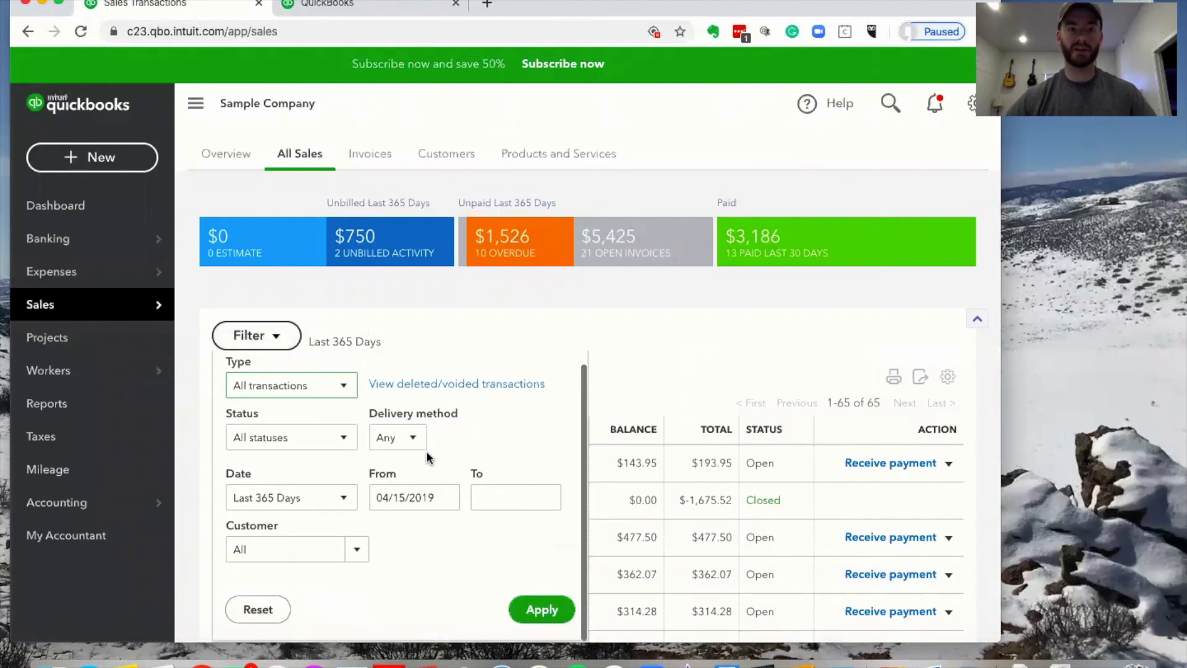
click(421, 443)
click(403, 515)
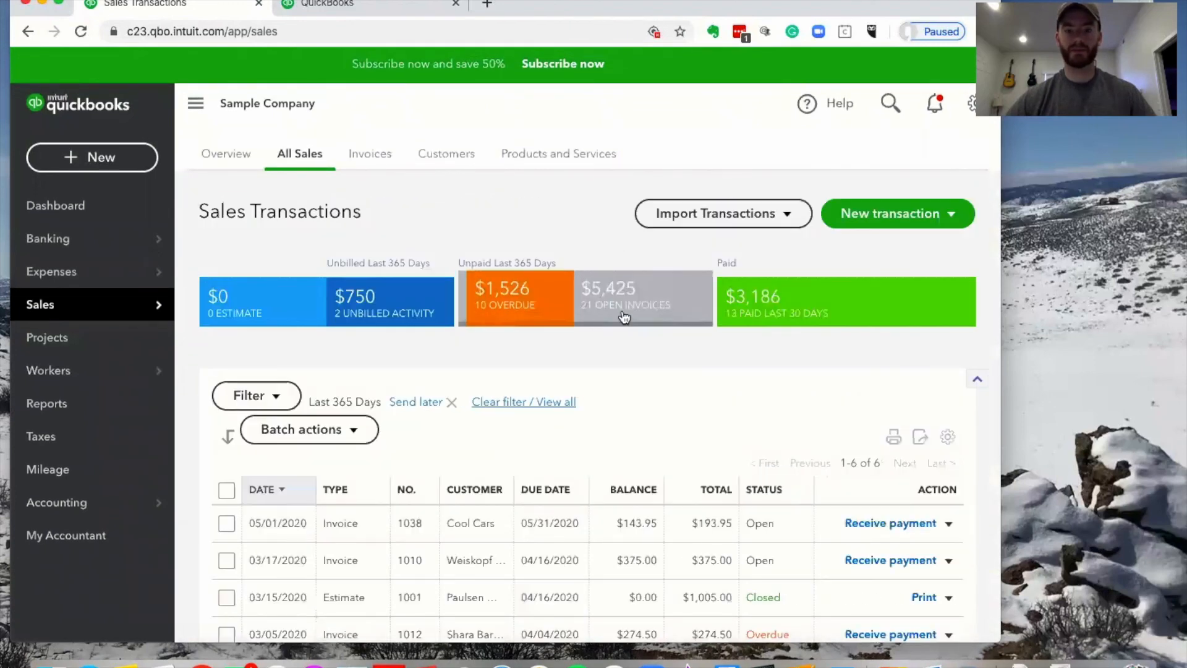
scroll(625, 317, down, 3)
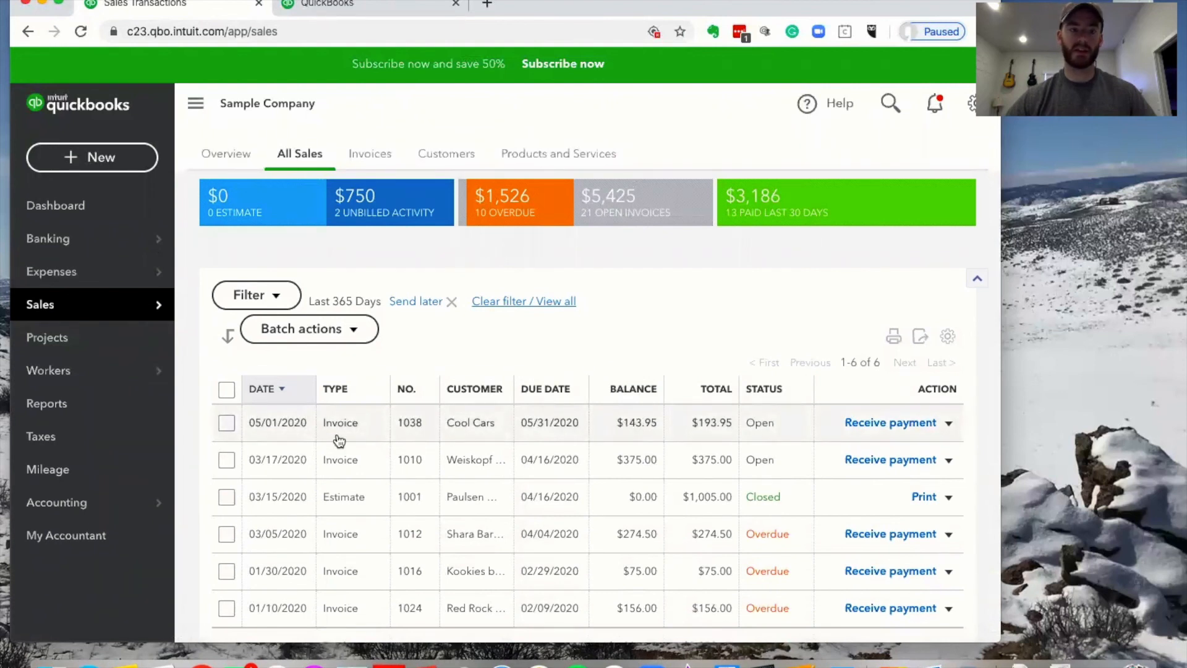
scroll(711, 427, down, 2)
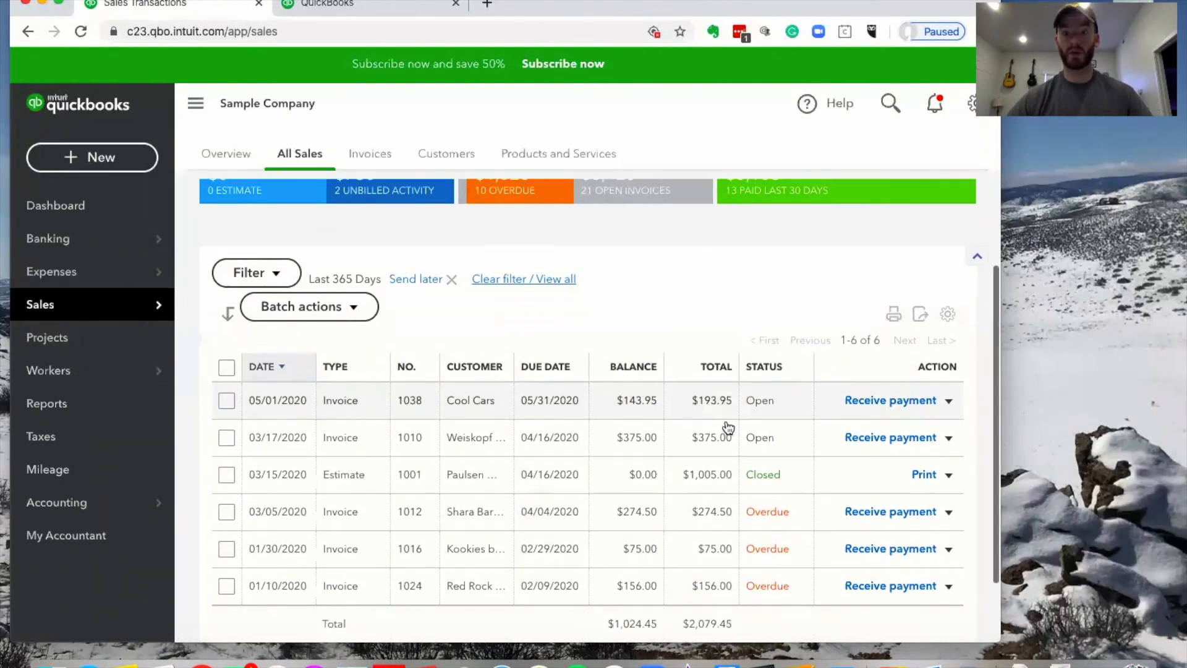
click(950, 365)
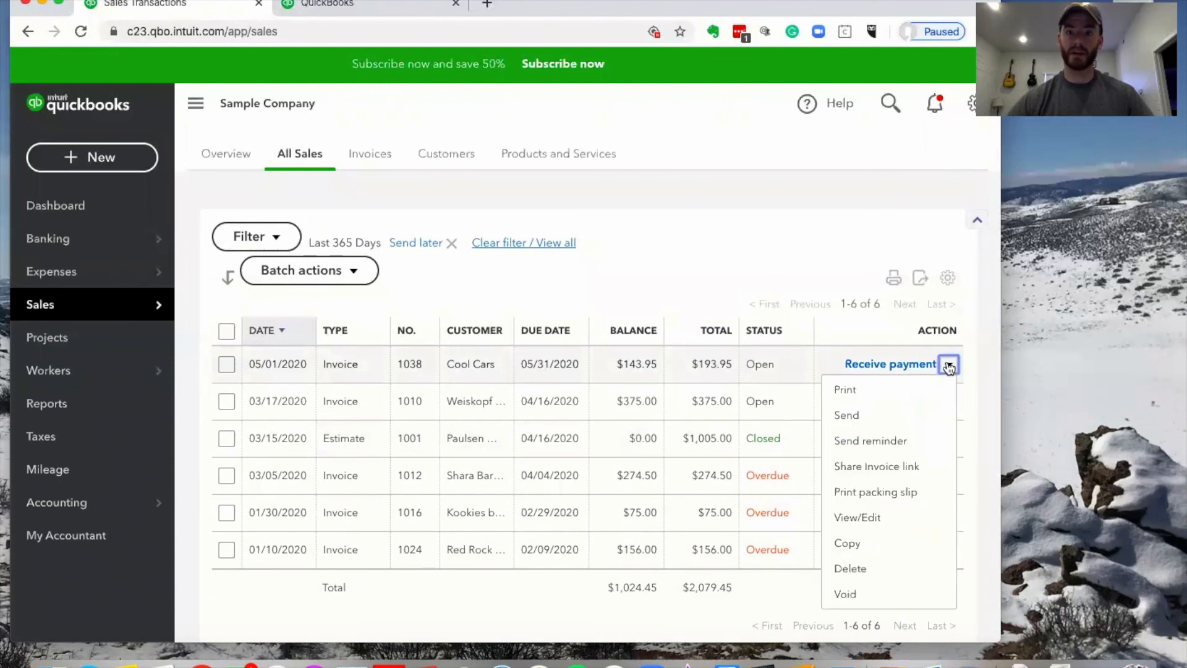
click(735, 260)
scroll(718, 269, down, 1)
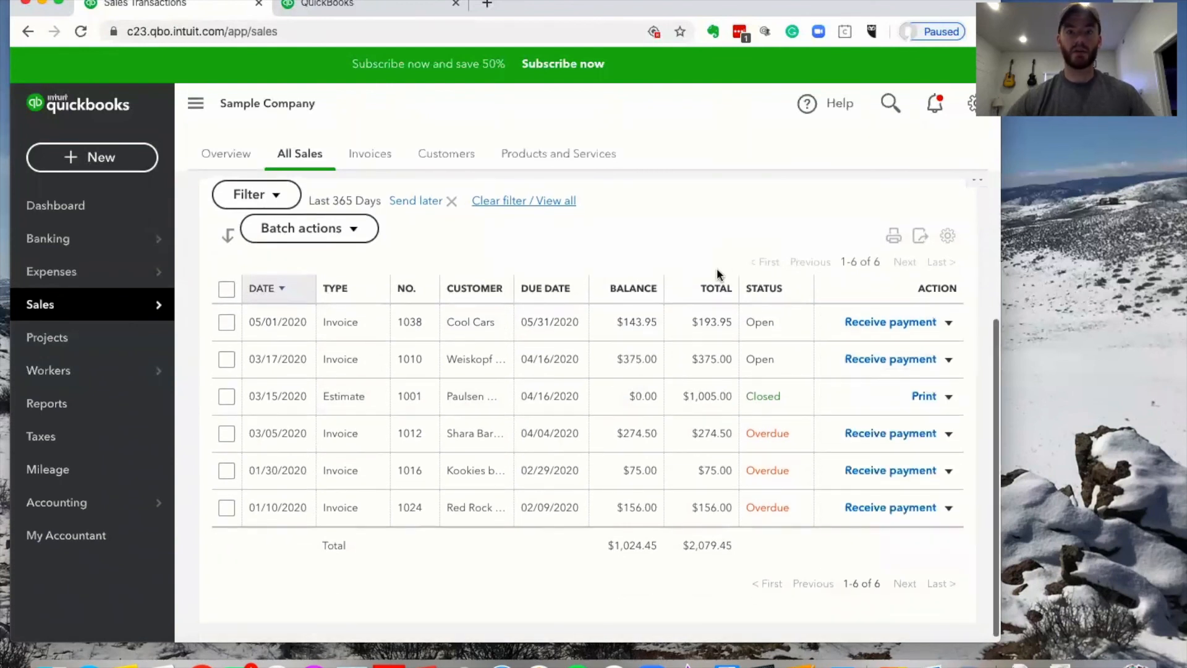
click(455, 332)
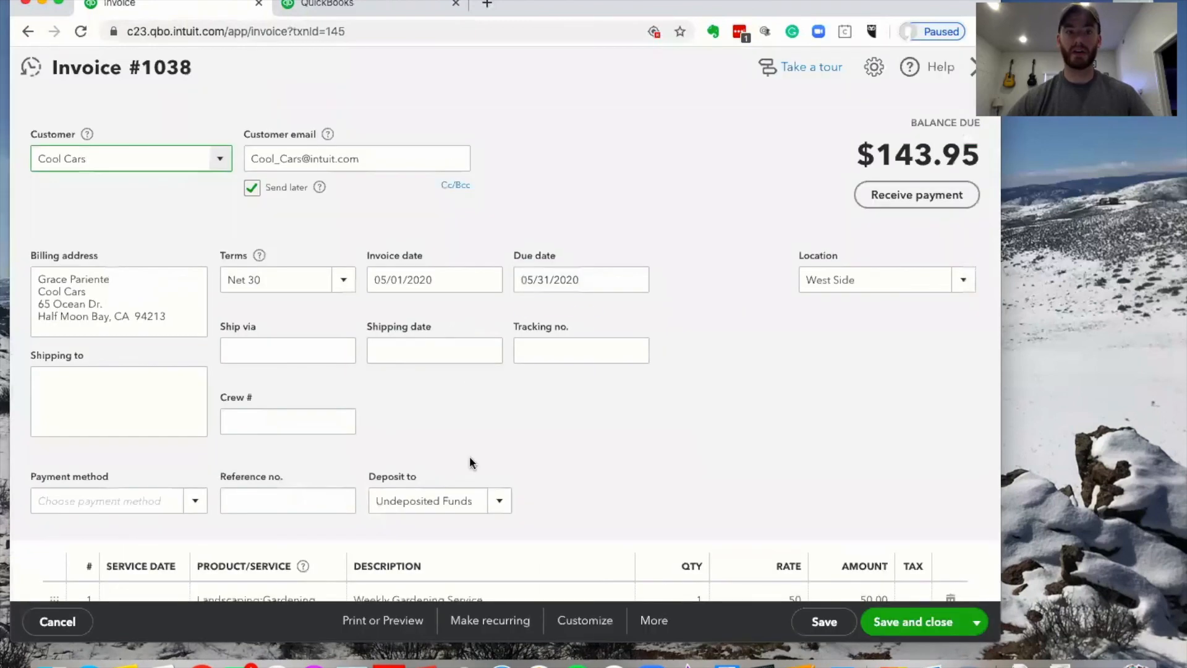
scroll(469, 461, down, 5)
scroll(470, 462, down, 4)
click(974, 67)
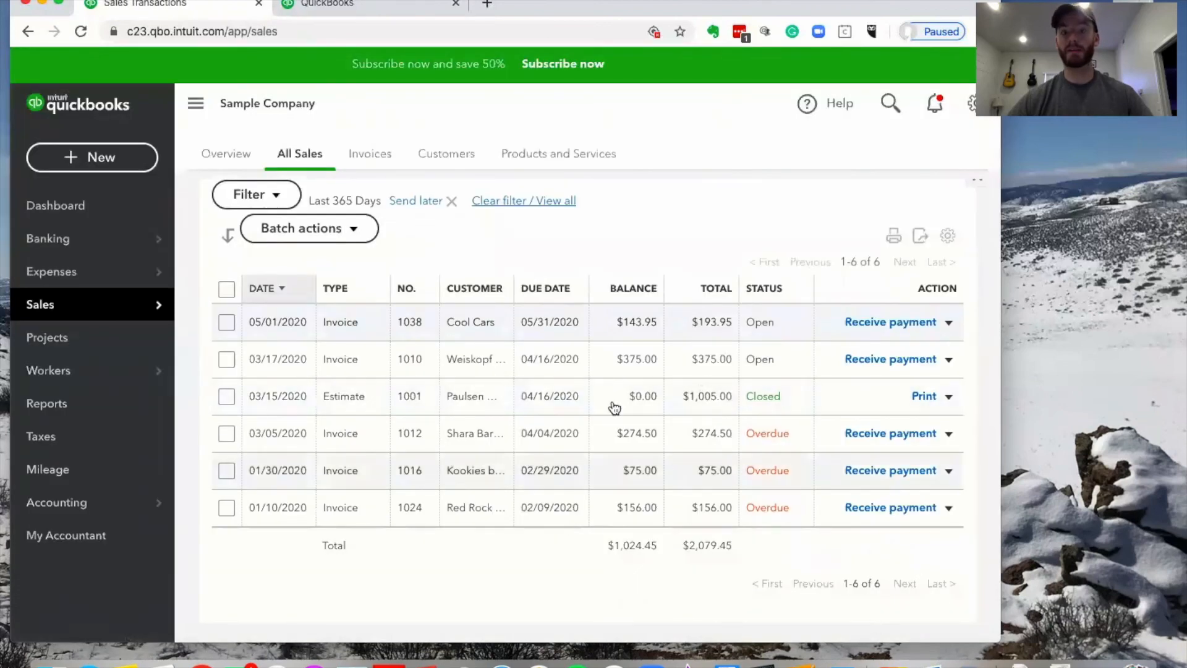
click(949, 322)
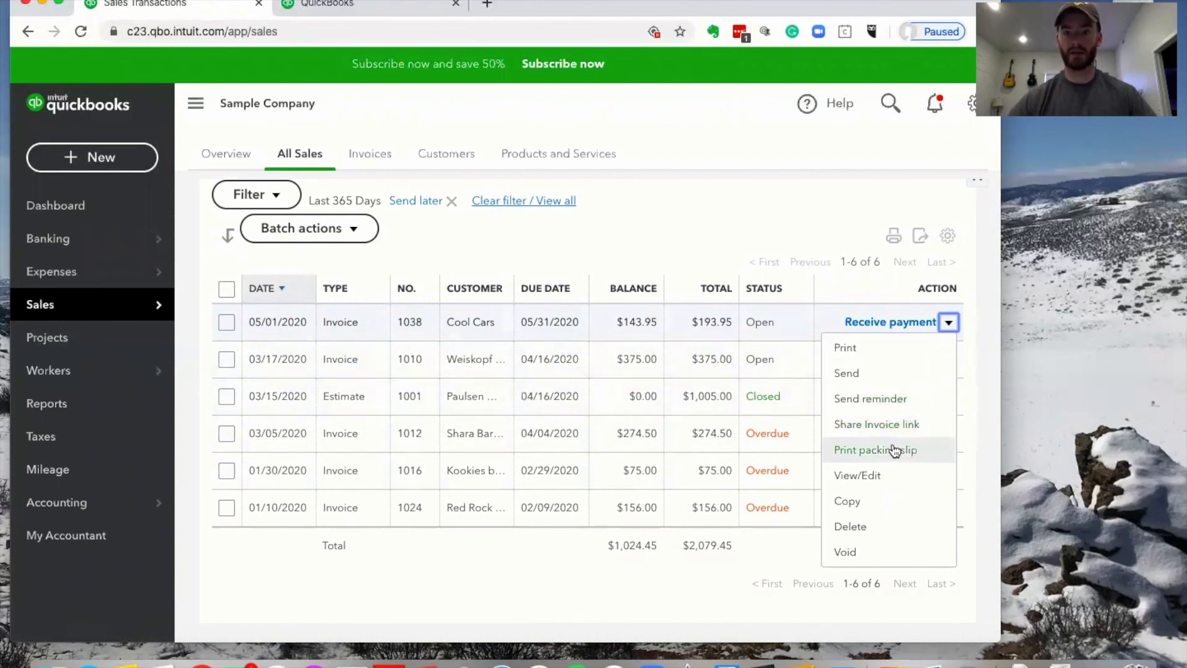
click(766, 205)
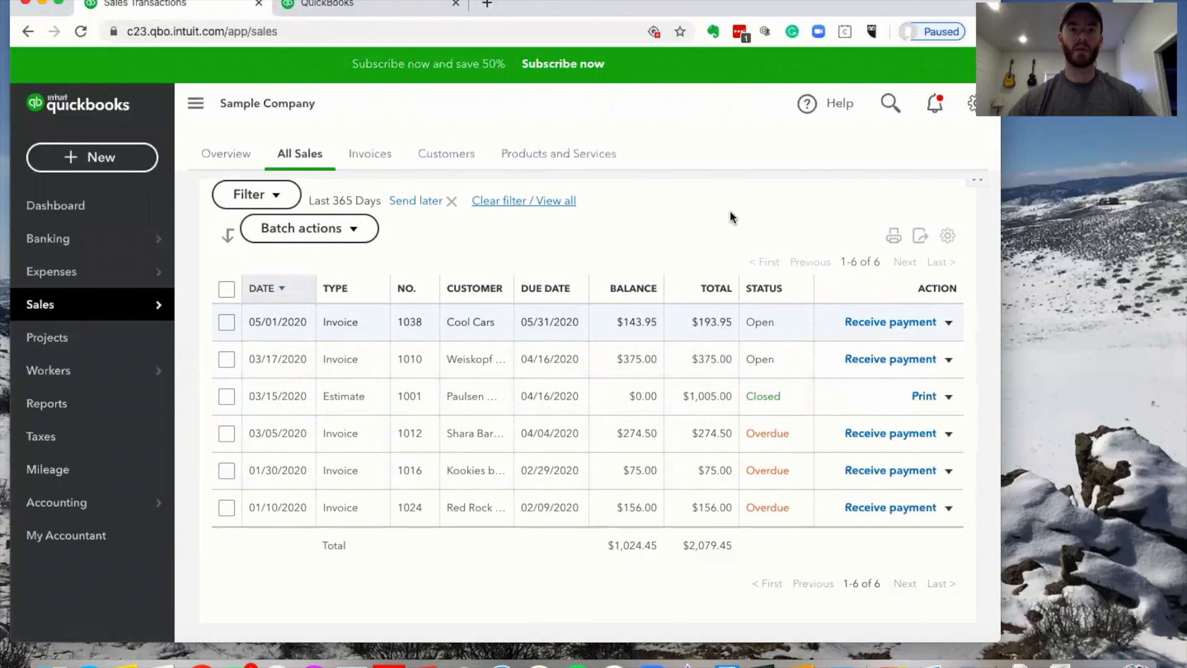
scroll(717, 204, up, 3)
scroll(711, 209, down, 3)
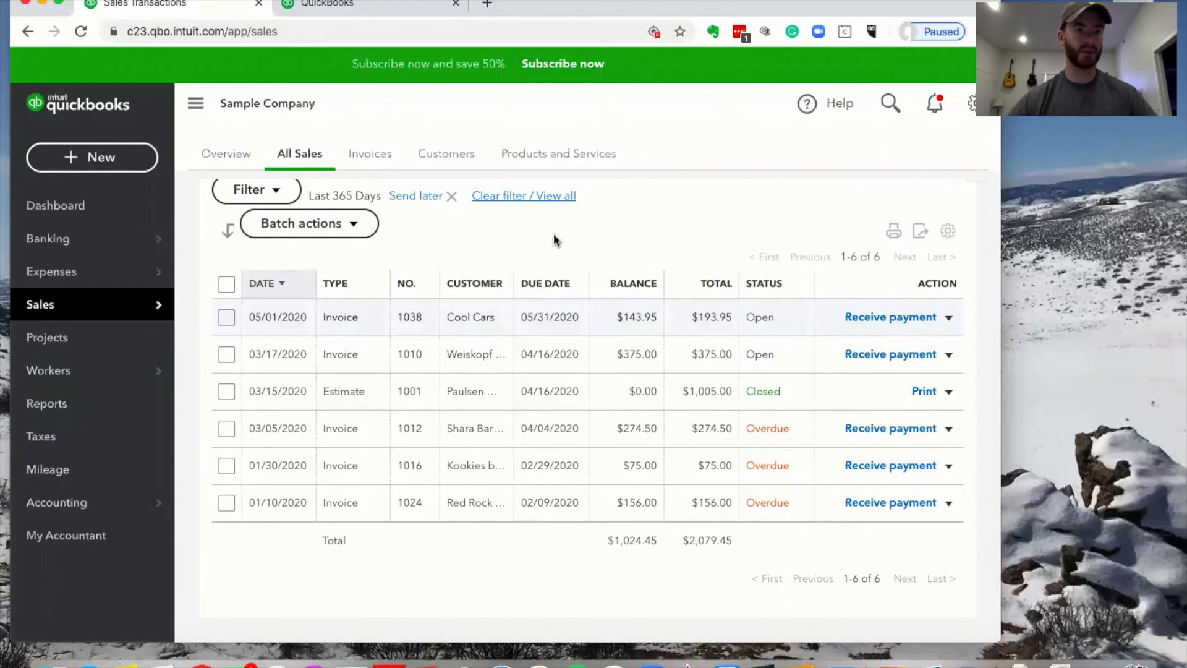
scroll(557, 230, up, 3)
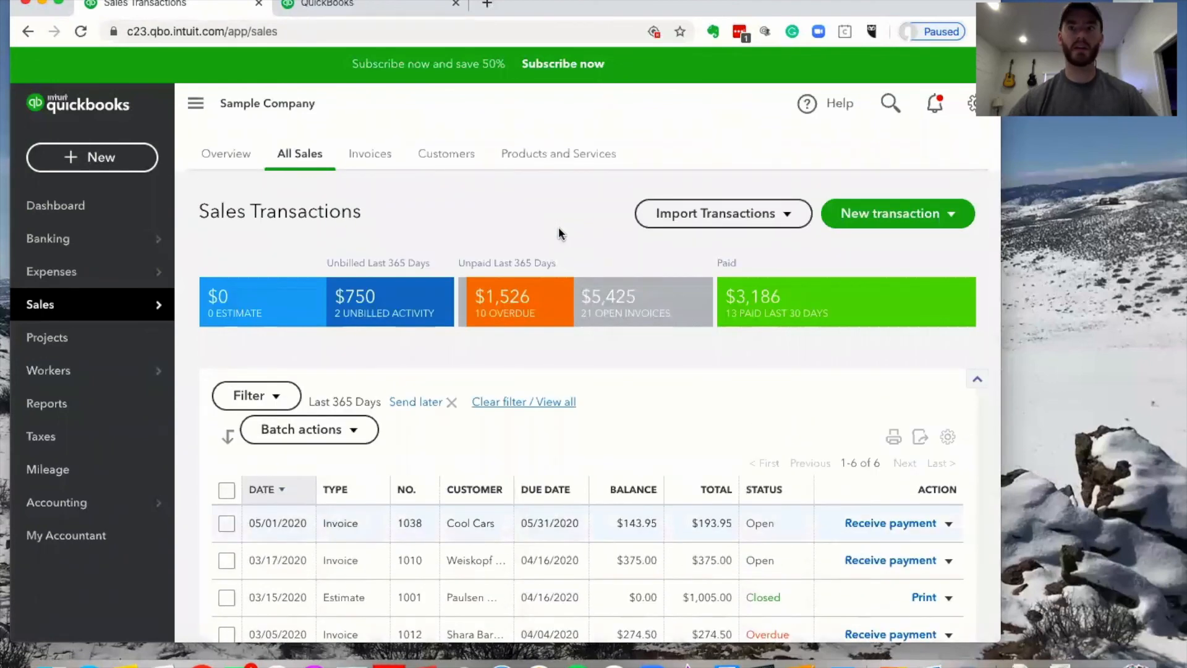